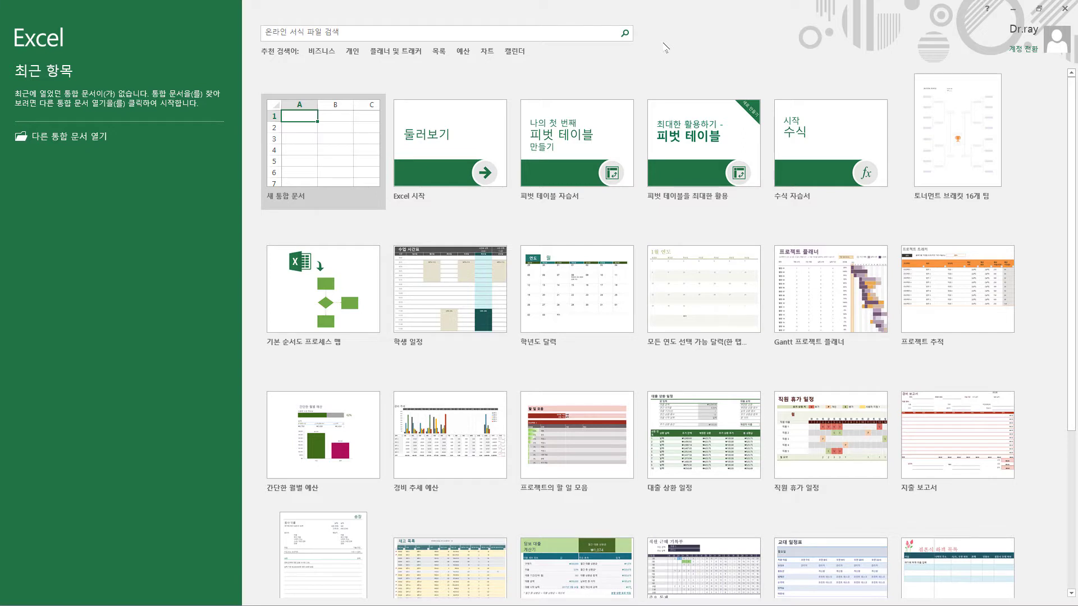
Step: Open a blank workbook (통합 문서1) from the Excel start screen
{"action": "left_click", "coordinate": [333, 145]}
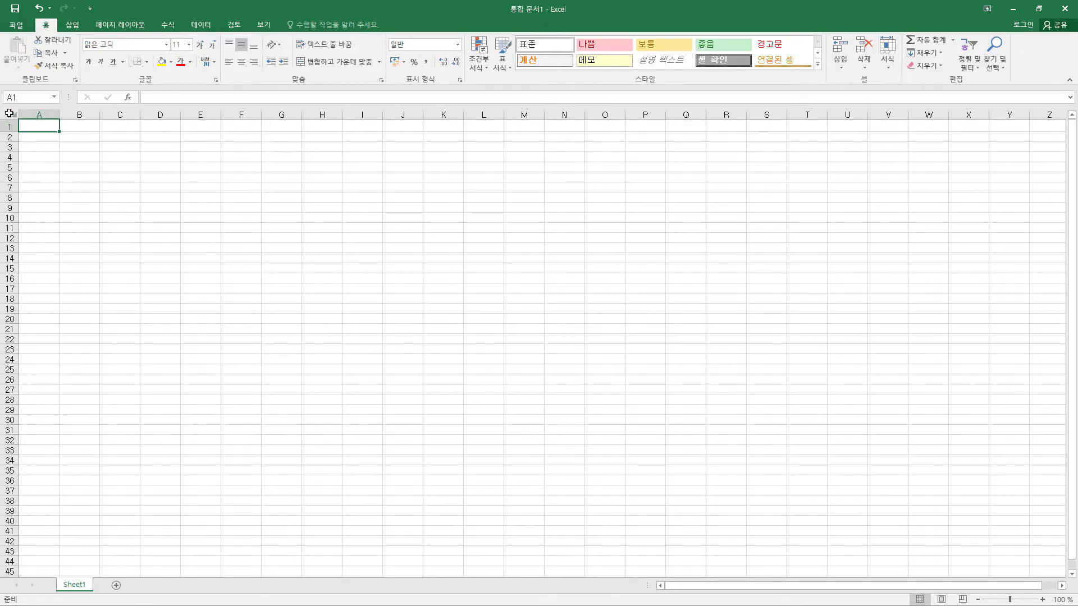
Step: Give the entire sheet black text in the 굴림 font
{"action": "left_click", "coordinate": [10, 113]}
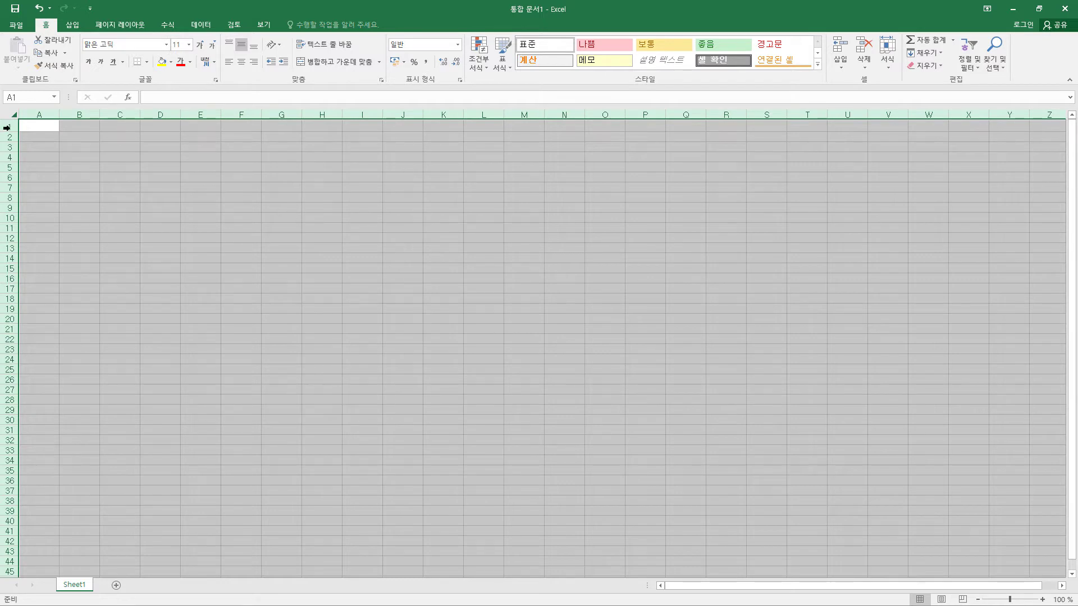
{"action": "left_click", "coordinate": [122, 46]}
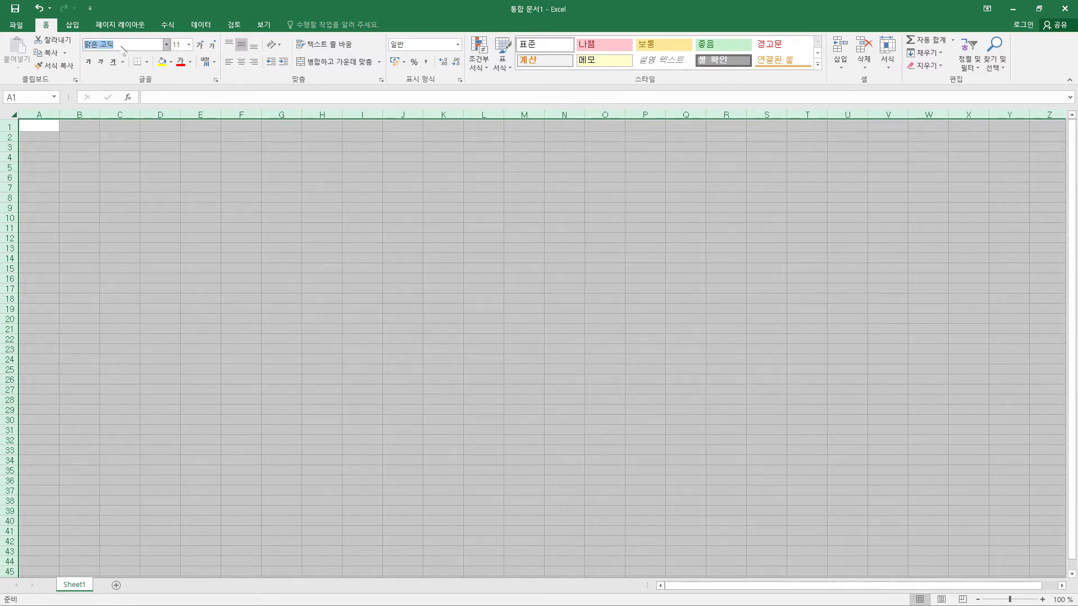
{"action": "type", "text": "ㄱ"}
{"action": "type", "text": "림"}
{"action": "key", "text": "Return"}
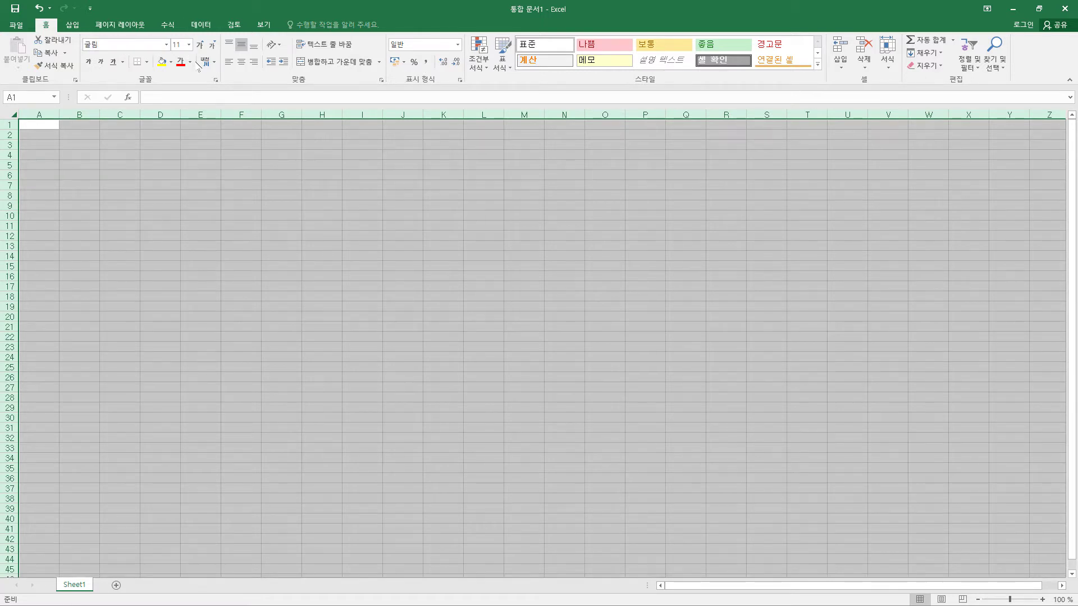
{"action": "left_click", "coordinate": [190, 61]}
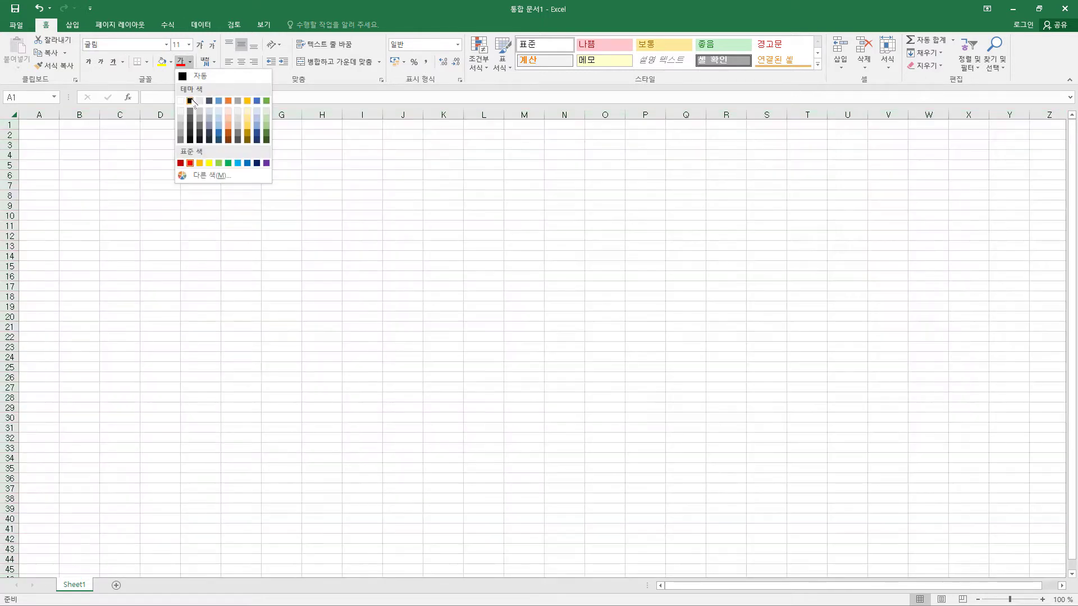
{"action": "left_click", "coordinate": [190, 101]}
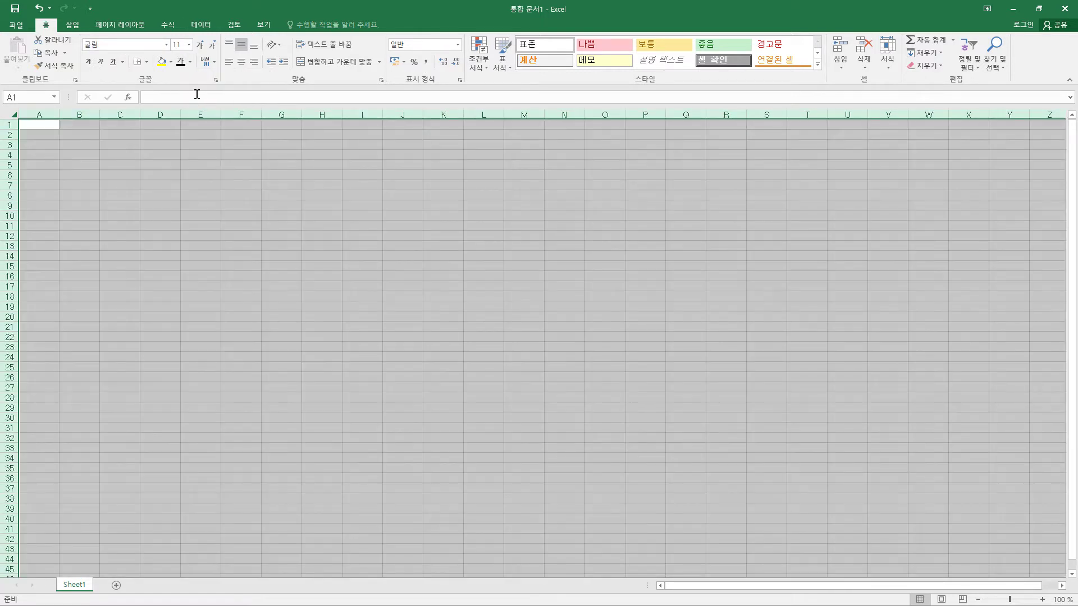
Step: Set column A's width to 1
{"action": "left_click", "coordinate": [43, 116]}
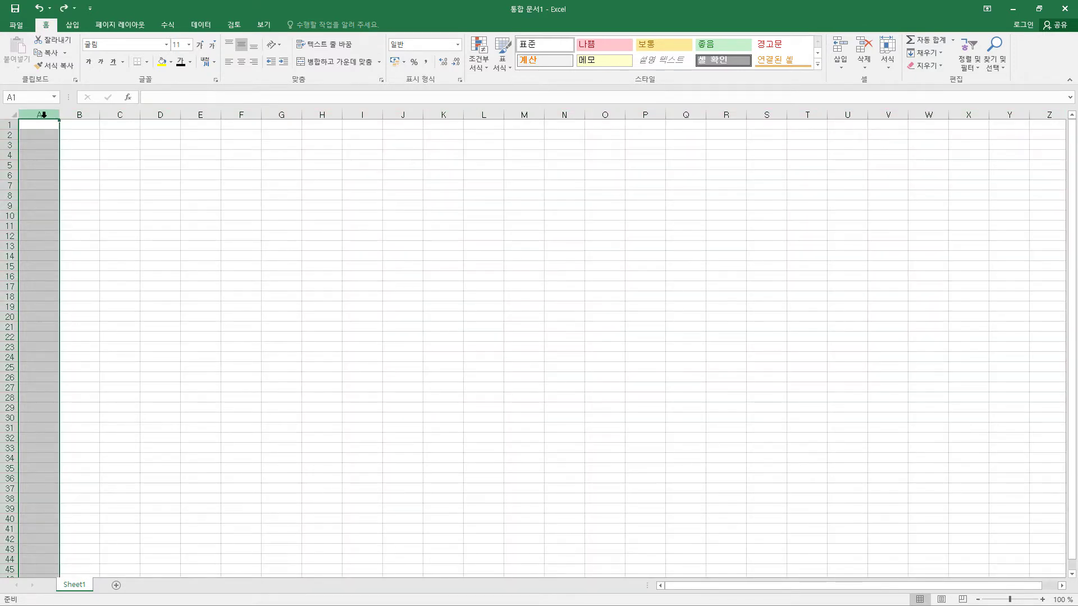
{"action": "right_click", "coordinate": [44, 114]}
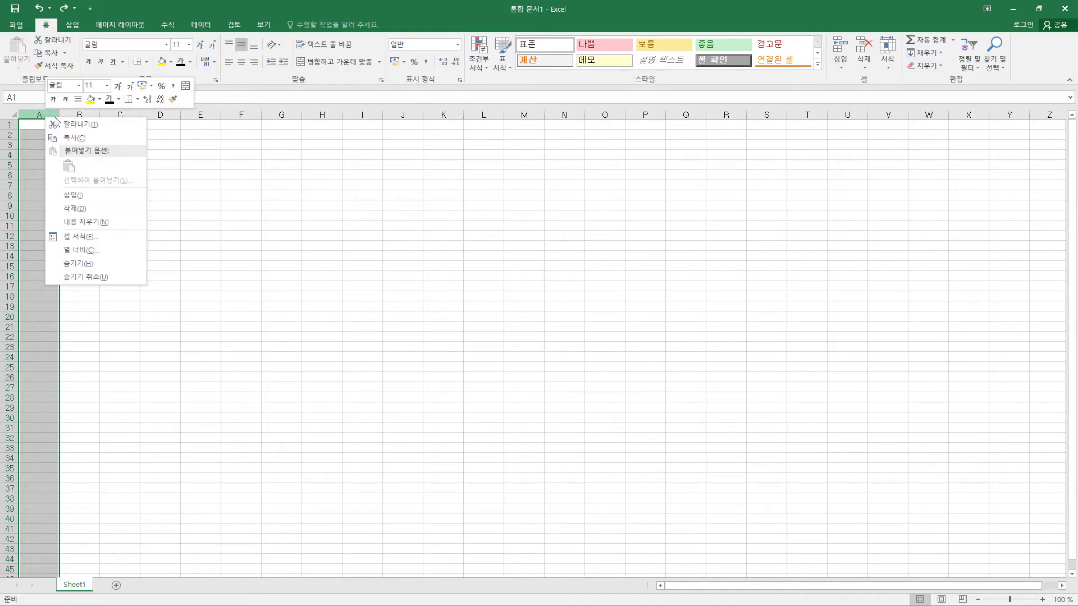
{"action": "left_click", "coordinate": [79, 250]}
{"action": "type", "text": "1"}
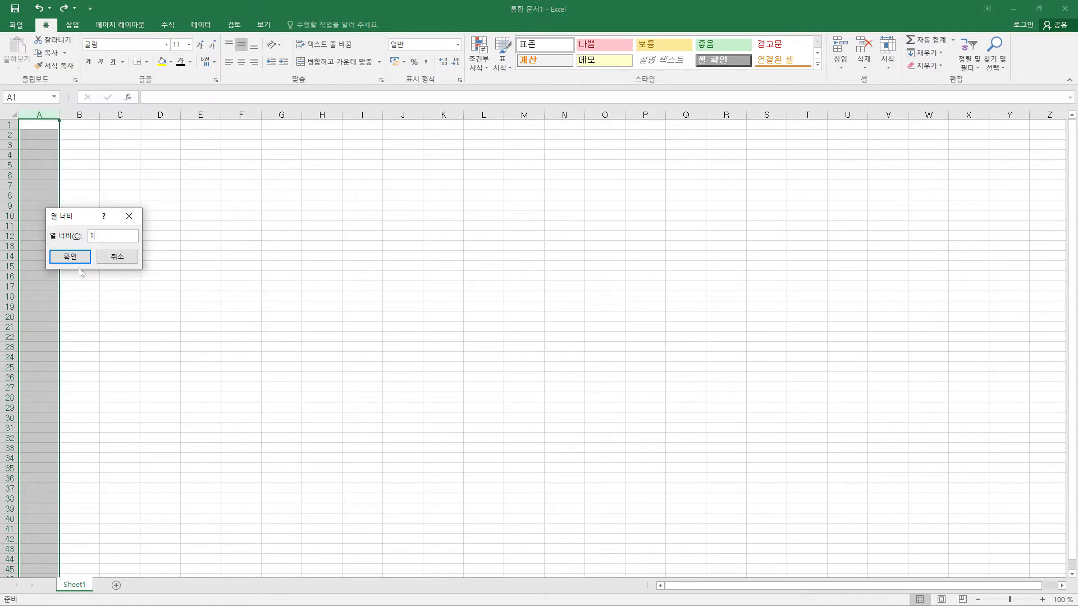
{"action": "left_click", "coordinate": [75, 260]}
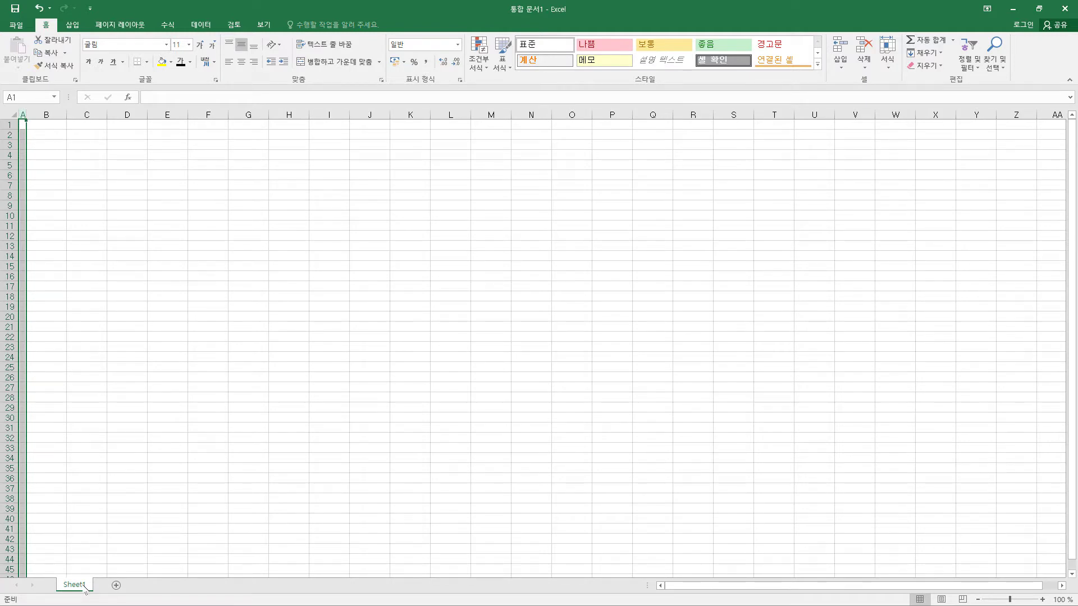
Step: Copy the sheet and rename the original tab 제1작업
{"action": "left_click_drag", "start_coordinate": [85, 587], "coordinate": [160, 587]}
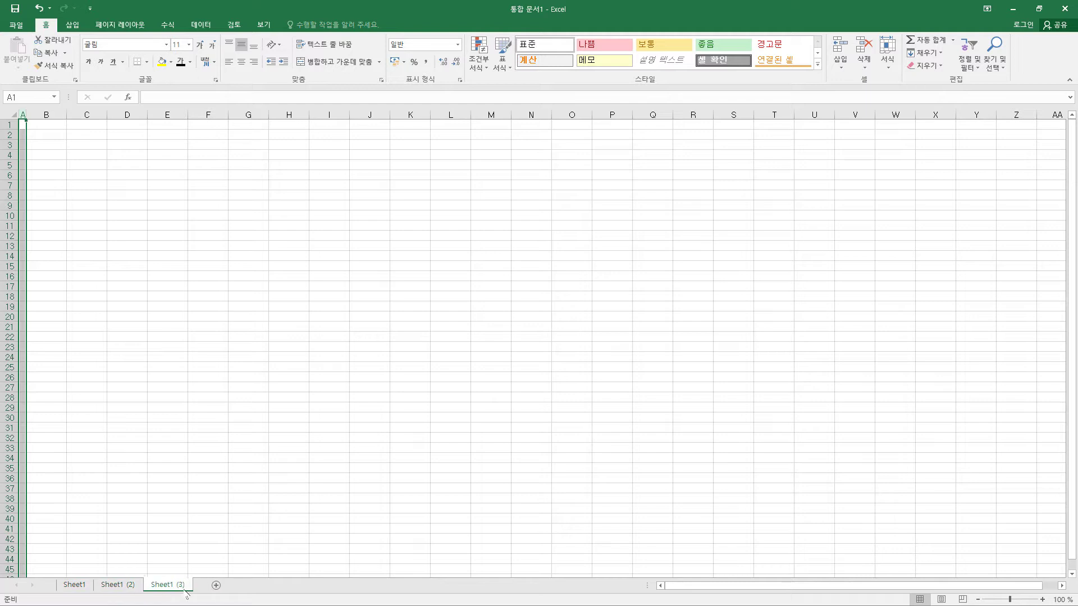
{"action": "left_click", "coordinate": [81, 585]}
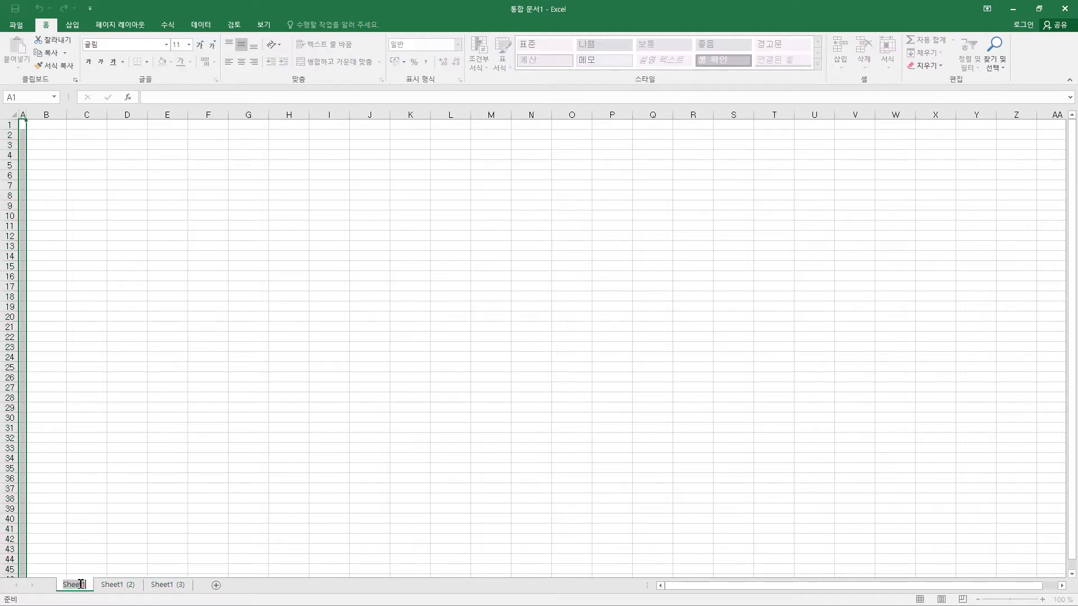
{"action": "double_click", "coordinate": [81, 585]}
{"action": "type", "text": "제1작"}
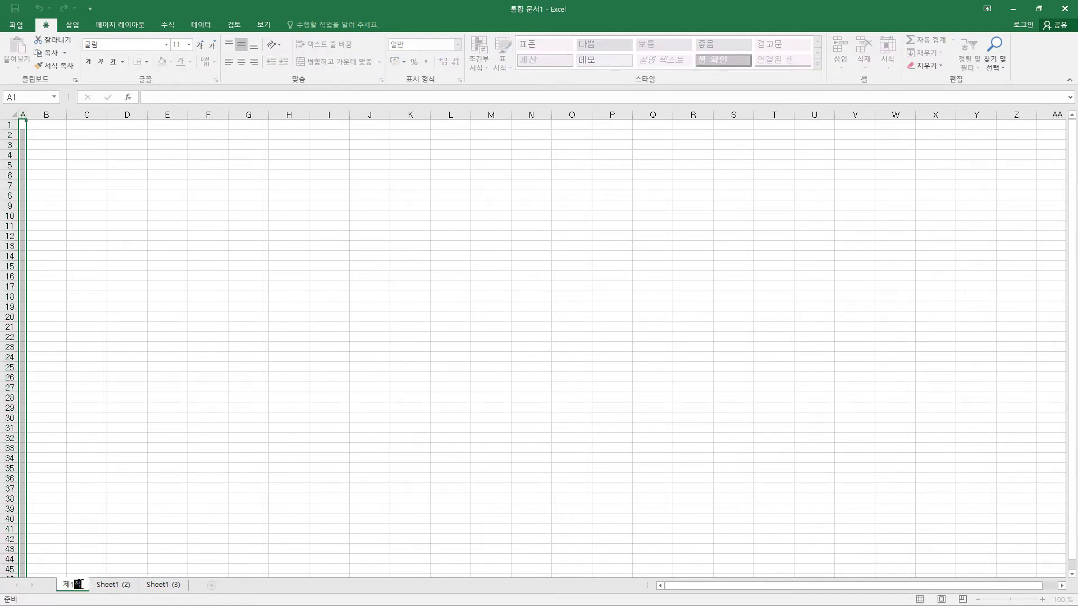
{"action": "type", "text": "ㅇㅓㅂ"}
{"action": "key", "text": "Return"}
Step: Rename the two copies 제2작업 and 제3작업
{"action": "double_click", "coordinate": [131, 585]}
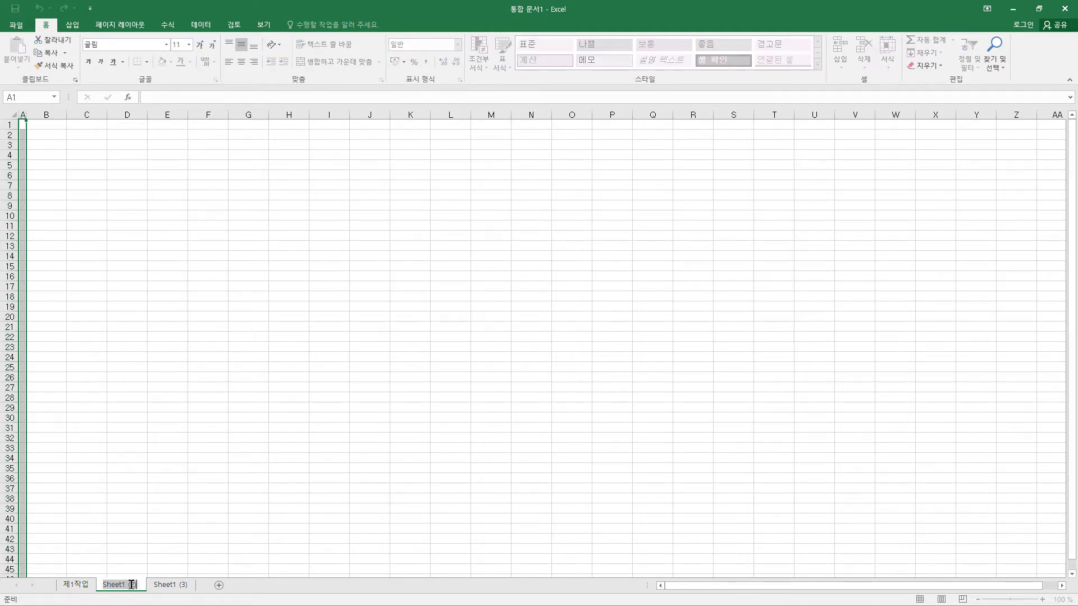
{"action": "type", "text": "제2작업"}
{"action": "key", "text": "Return"}
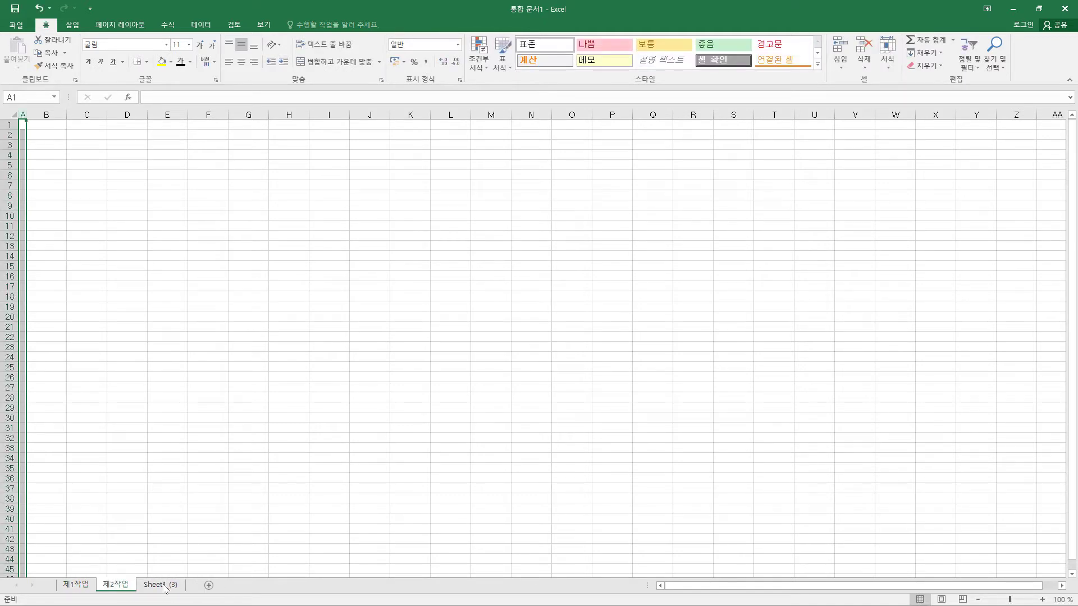
{"action": "left_click", "coordinate": [163, 585]}
{"action": "double_click", "coordinate": [163, 585]}
{"action": "type", "text": "제3"}
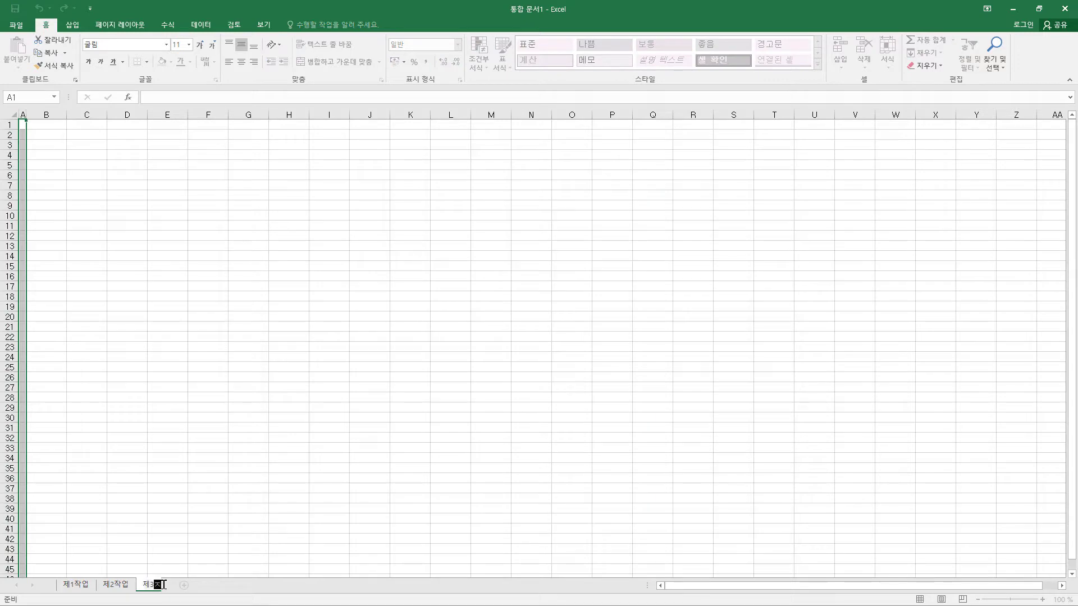
{"action": "type", "text": "작어ㅂ"}
{"action": "key", "text": "Return"}
Step: Check the 제1작업, 제2작업 and 제3작업 sheets, ending on 제1작업
{"action": "left_click", "coordinate": [78, 586]}
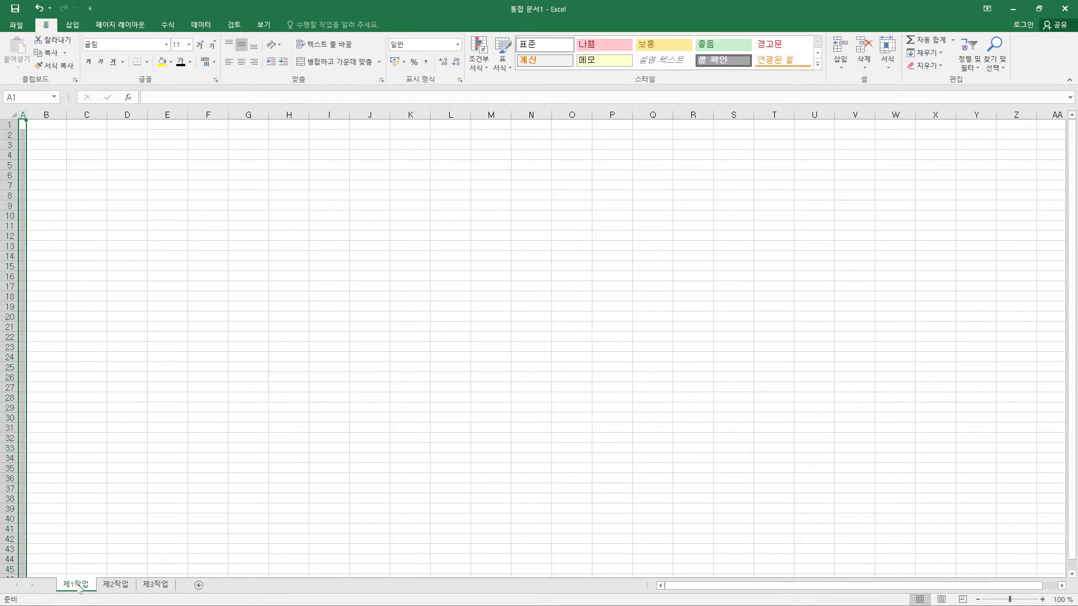
{"action": "left_click", "coordinate": [122, 587]}
{"action": "left_click", "coordinate": [155, 586]}
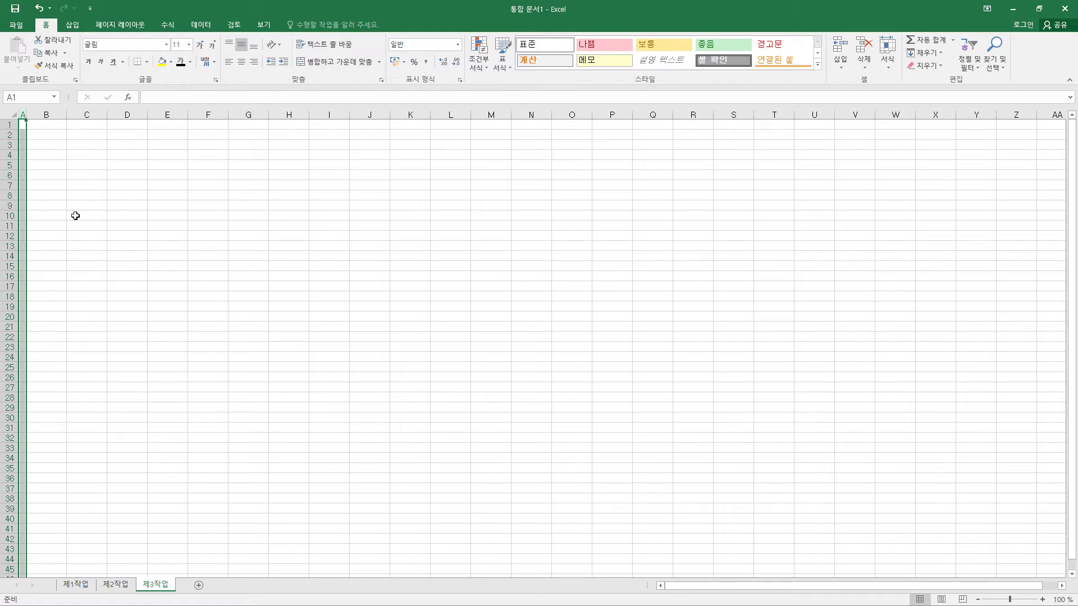
{"action": "left_click", "coordinate": [86, 585]}
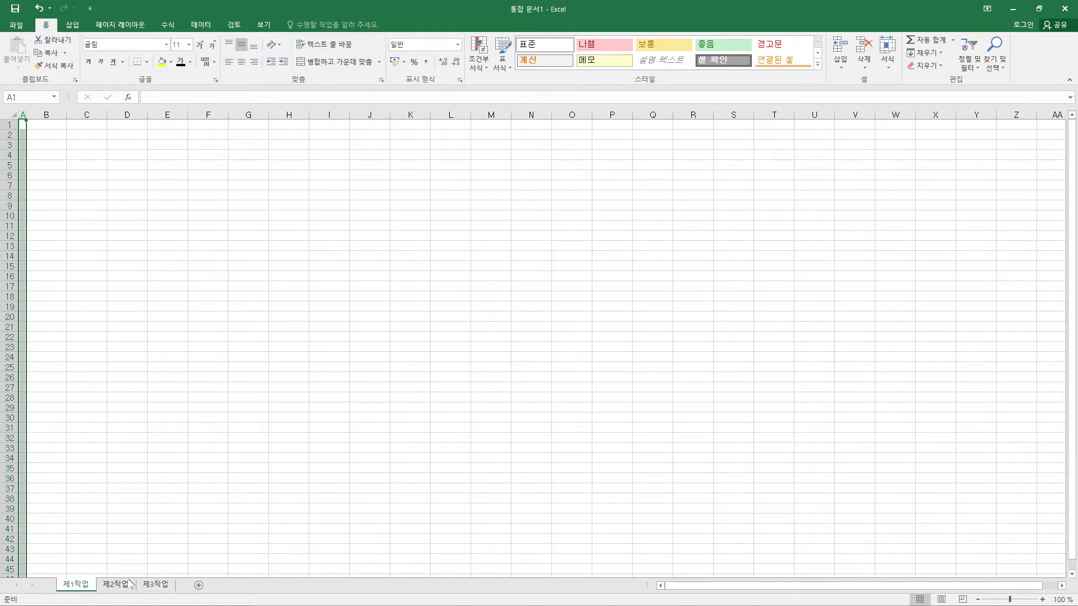
Step: Save the workbook to Documents\ITQ, named with the candidate number and name
{"action": "left_click", "coordinate": [15, 9]}
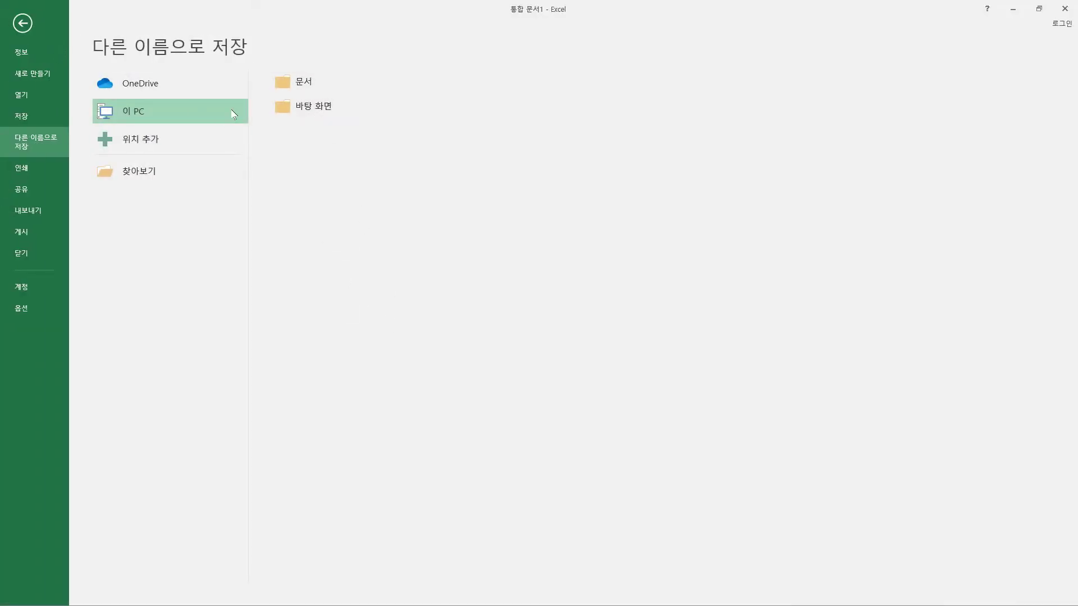
{"action": "left_click", "coordinate": [138, 118]}
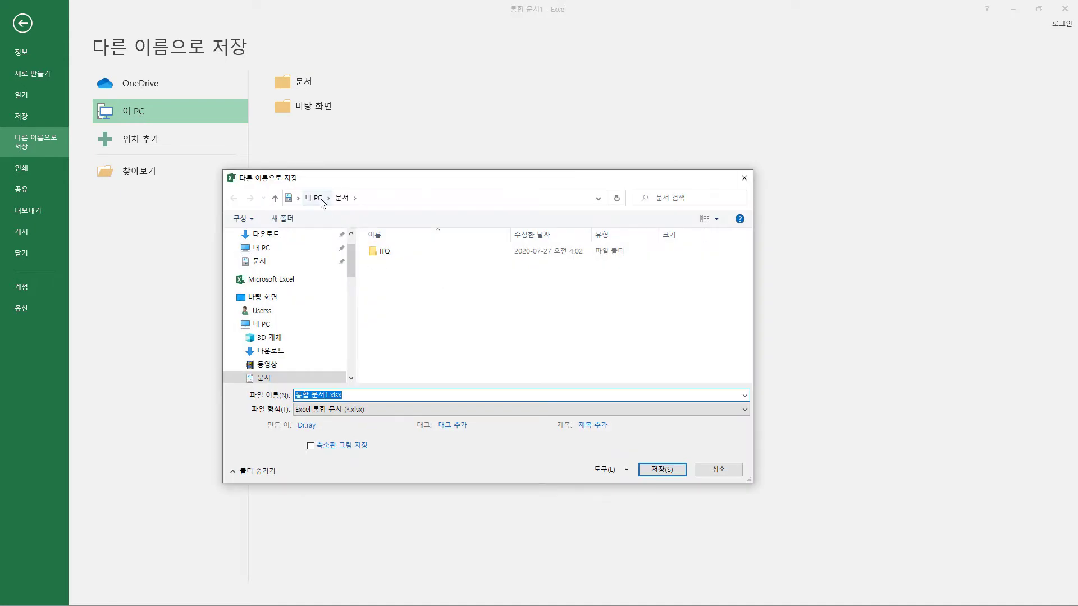
{"action": "double_click", "coordinate": [376, 252]}
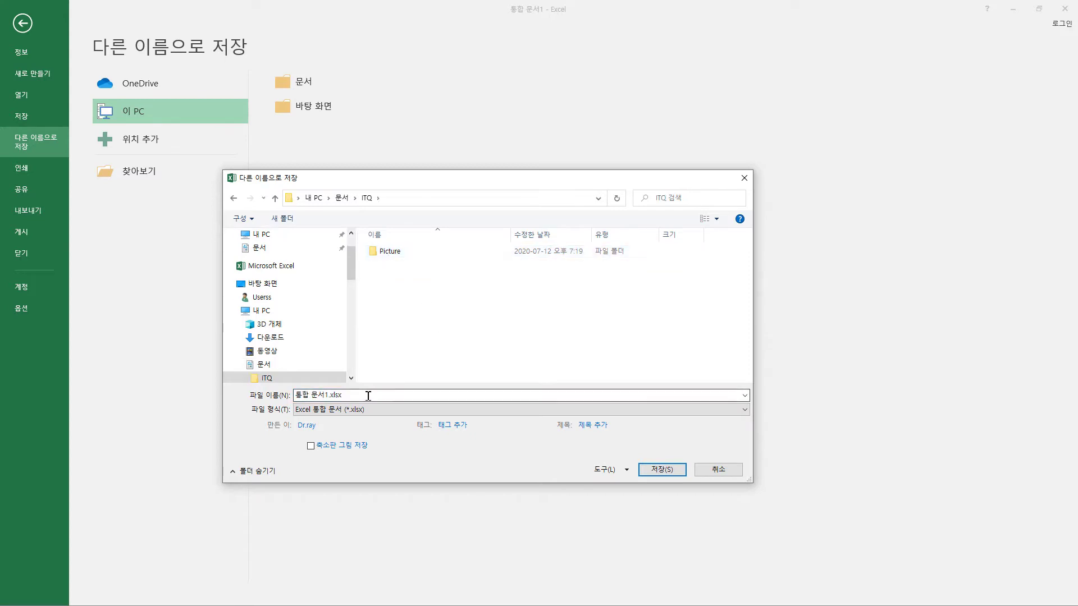
{"action": "left_click", "coordinate": [368, 395]}
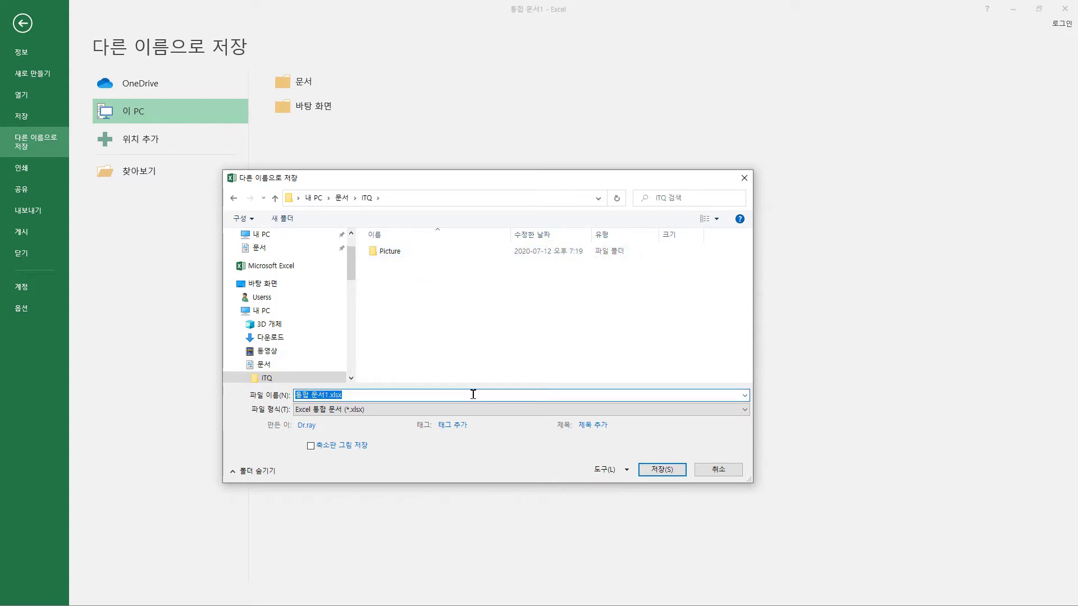
{"action": "type", "text": "12345678-홍길동"}
{"action": "left_click", "coordinate": [673, 473]}
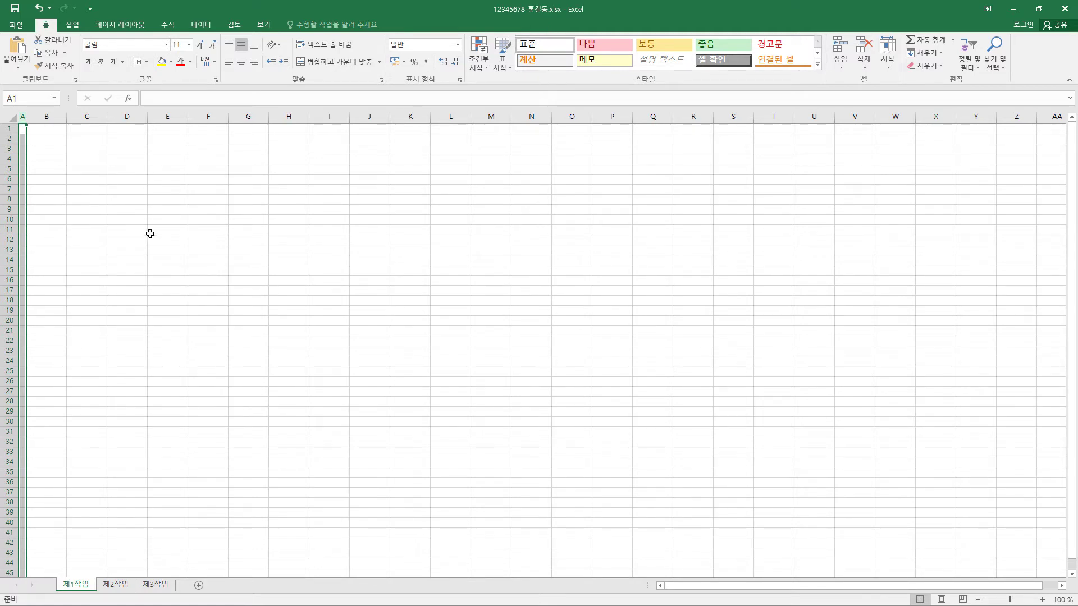
Step: Start the animal data table at cell B4
{"action": "left_click", "coordinate": [46, 160]}
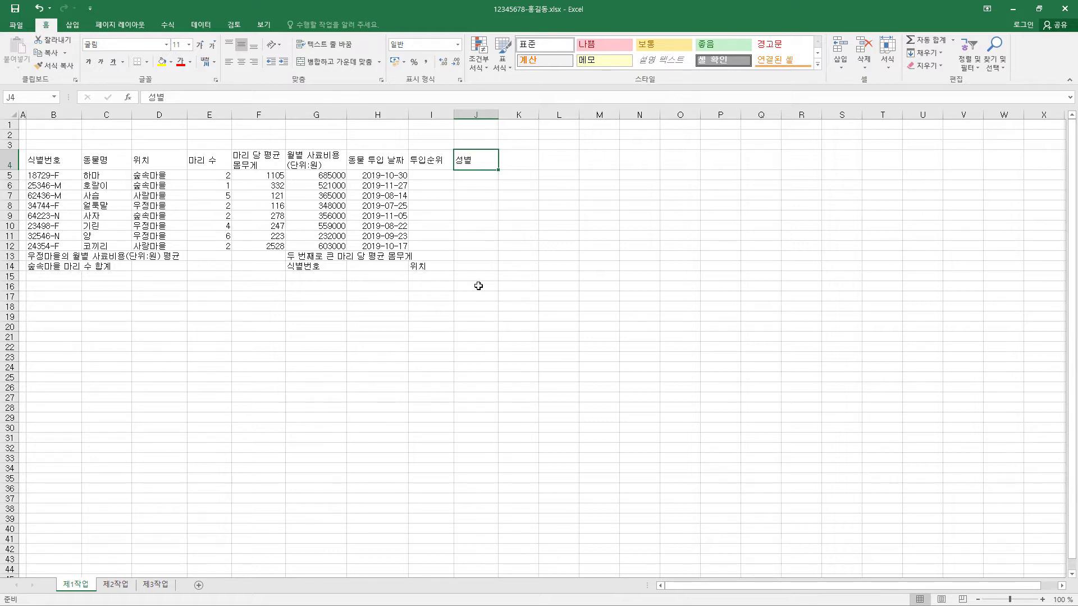
Step: Centre-align B4:J4, B5:D12, H5:H12, G14 and I14, then select E5:G12
{"action": "left_click_drag", "start_coordinate": [51, 161], "coordinate": [463, 161]}
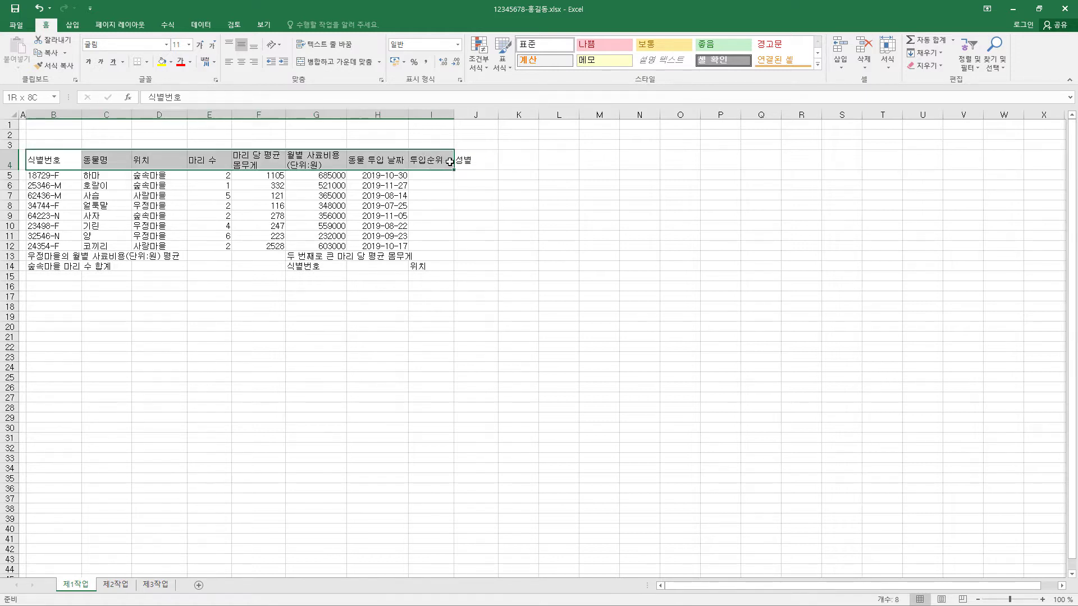
{"action": "left_click_drag", "start_coordinate": [50, 175], "coordinate": [151, 243]}
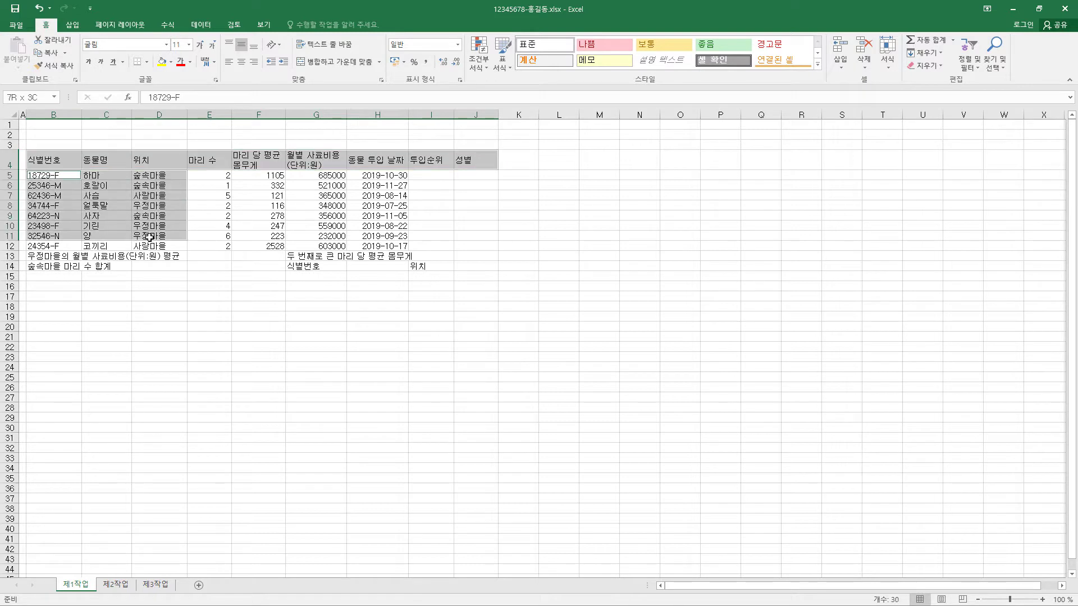
{"action": "left_click", "coordinate": [322, 267], "text": "ctrl"}
{"action": "left_click", "coordinate": [418, 266], "text": "ctrl"}
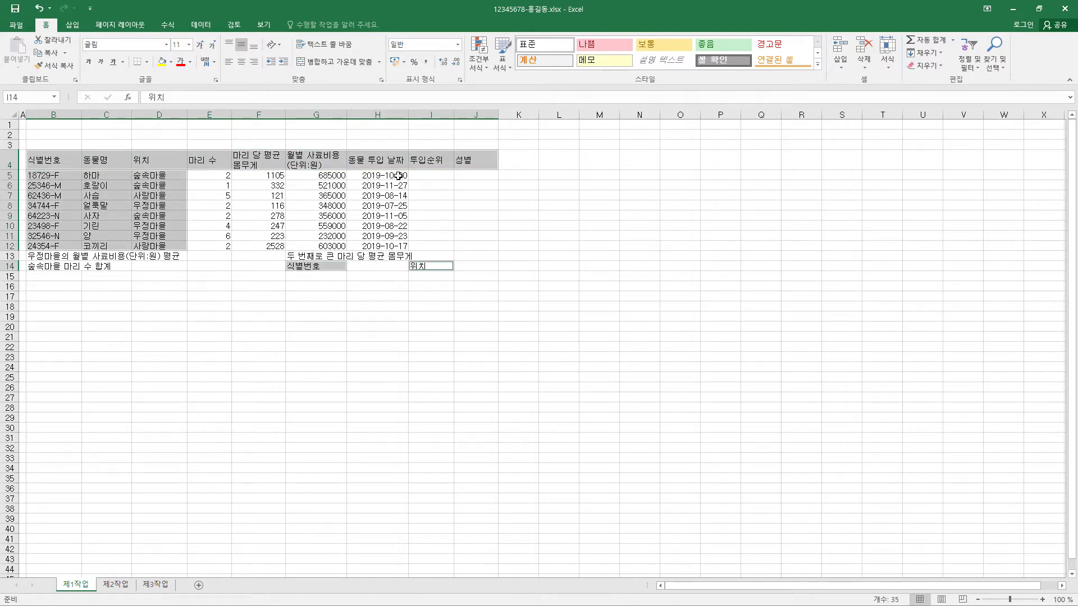
{"action": "left_click_drag", "start_coordinate": [390, 178], "coordinate": [386, 246]}
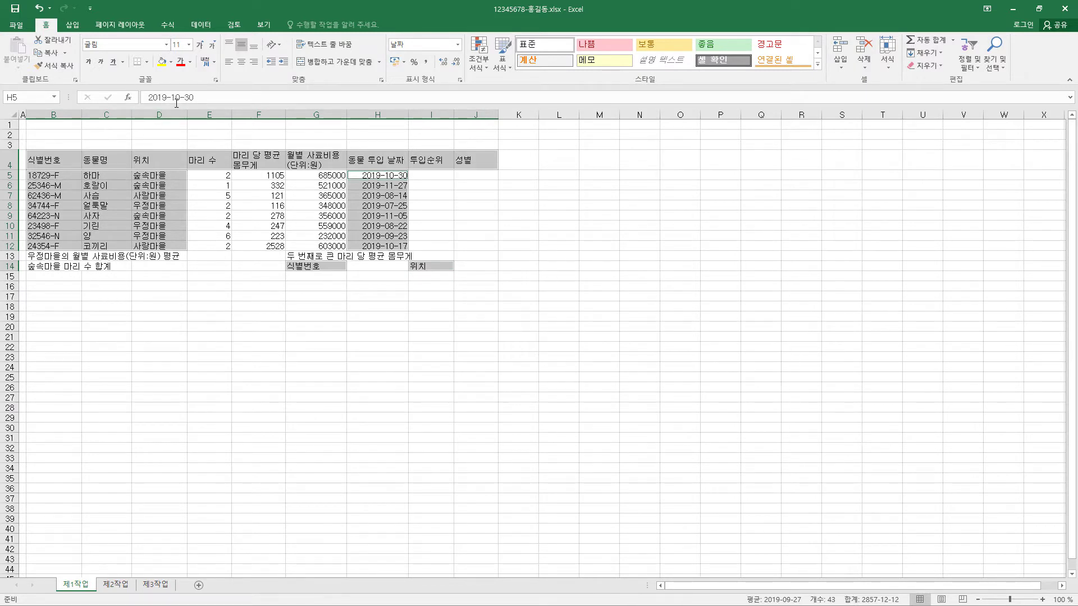
{"action": "left_click", "coordinate": [242, 62]}
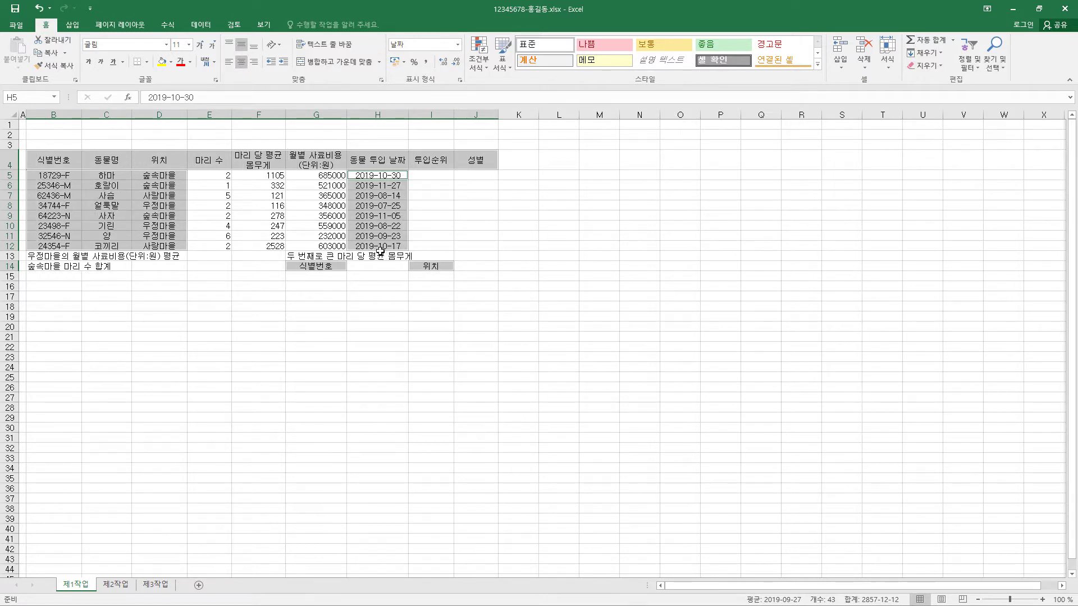
{"action": "left_click", "coordinate": [219, 175]}
{"action": "left_click_drag", "start_coordinate": [220, 175], "coordinate": [317, 244]}
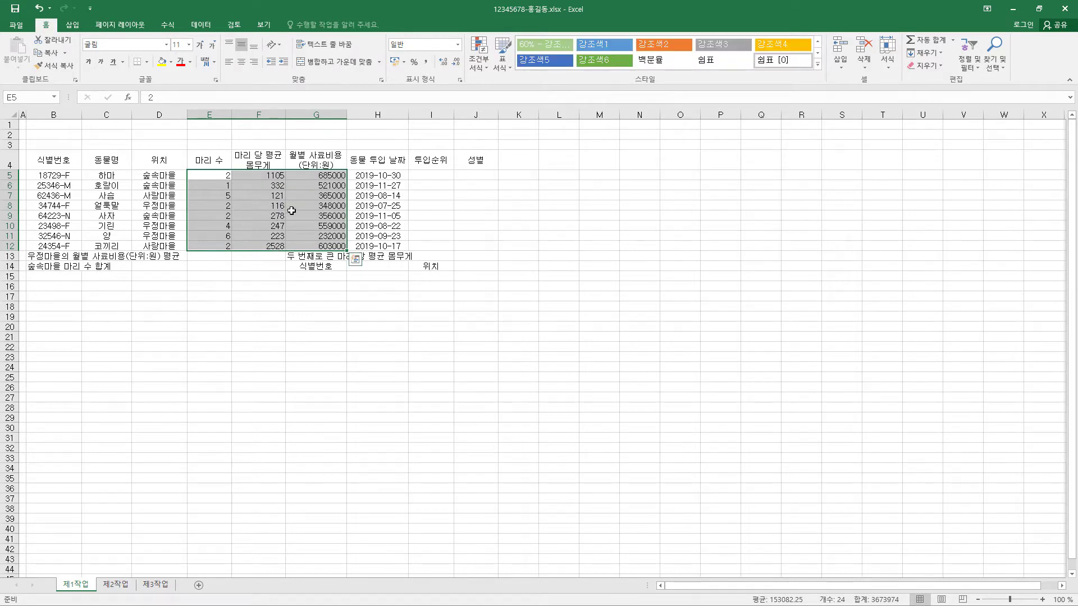
Step: Format E5:G12 as 숫자 with the 1000 separator, e.g. 685,000
{"action": "key", "text": "ctrl+1"}
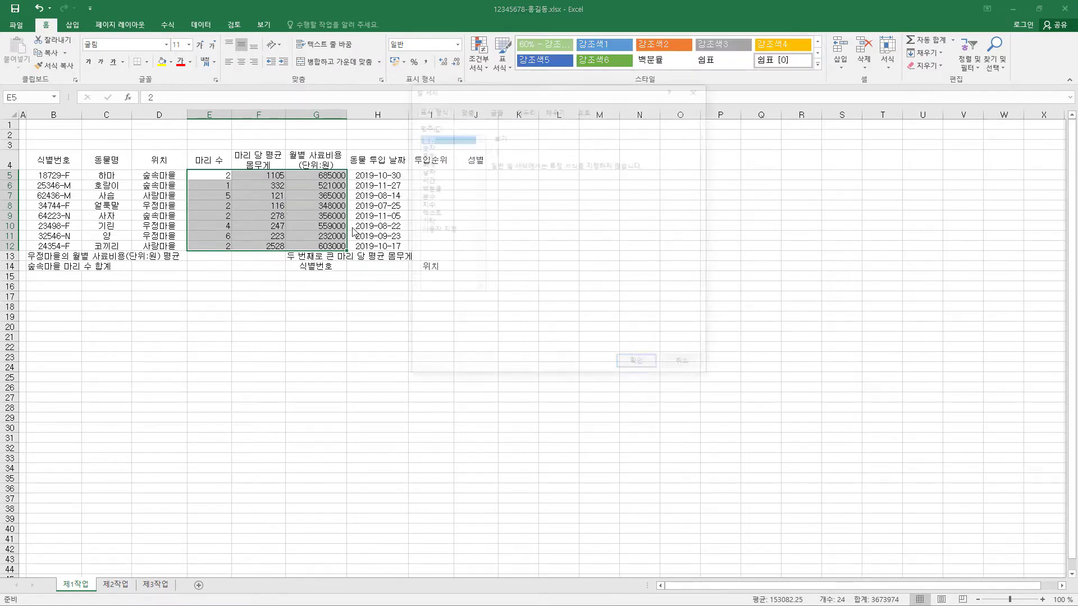
{"action": "left_click", "coordinate": [432, 146]}
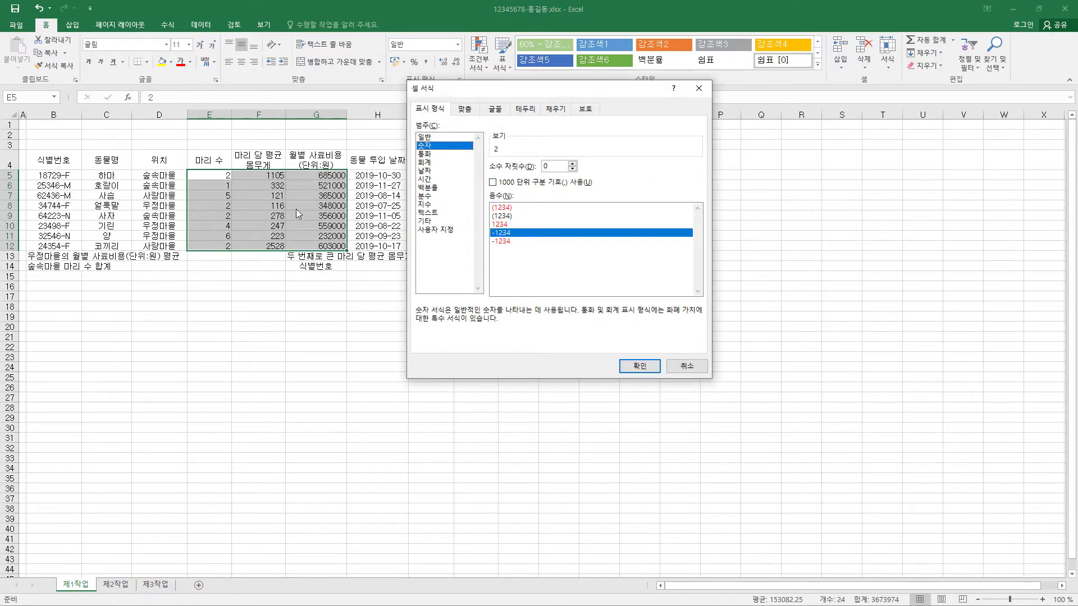
{"action": "left_click", "coordinate": [494, 182]}
{"action": "left_click", "coordinate": [640, 366]}
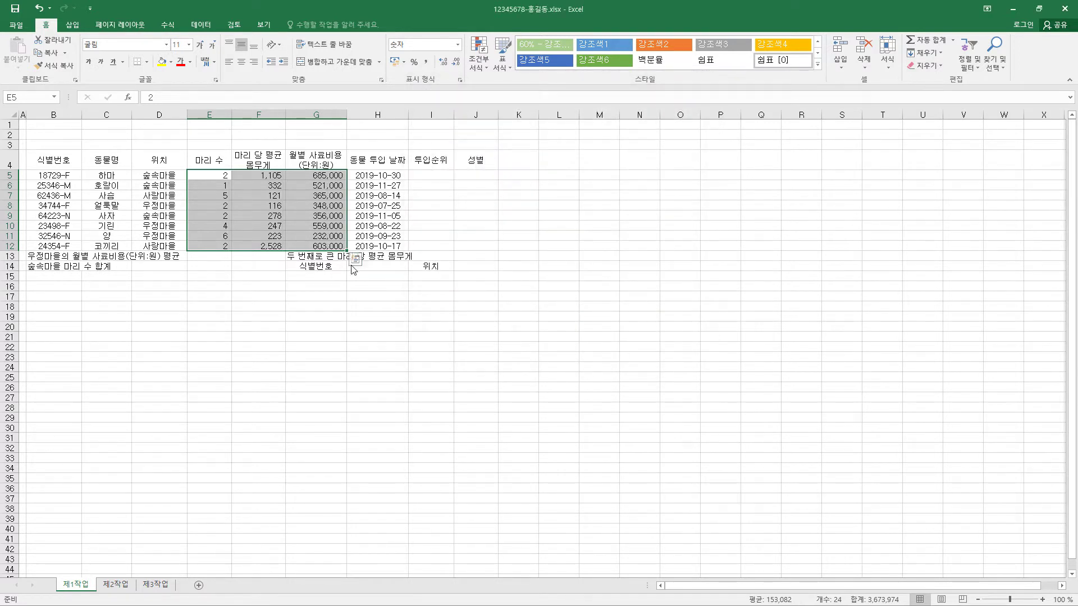
Step: Merge and centre B13:D13, B14:D14, F13:F14 and G13:I13, then select rows 5–14
{"action": "left_click_drag", "start_coordinate": [59, 256], "coordinate": [158, 256]}
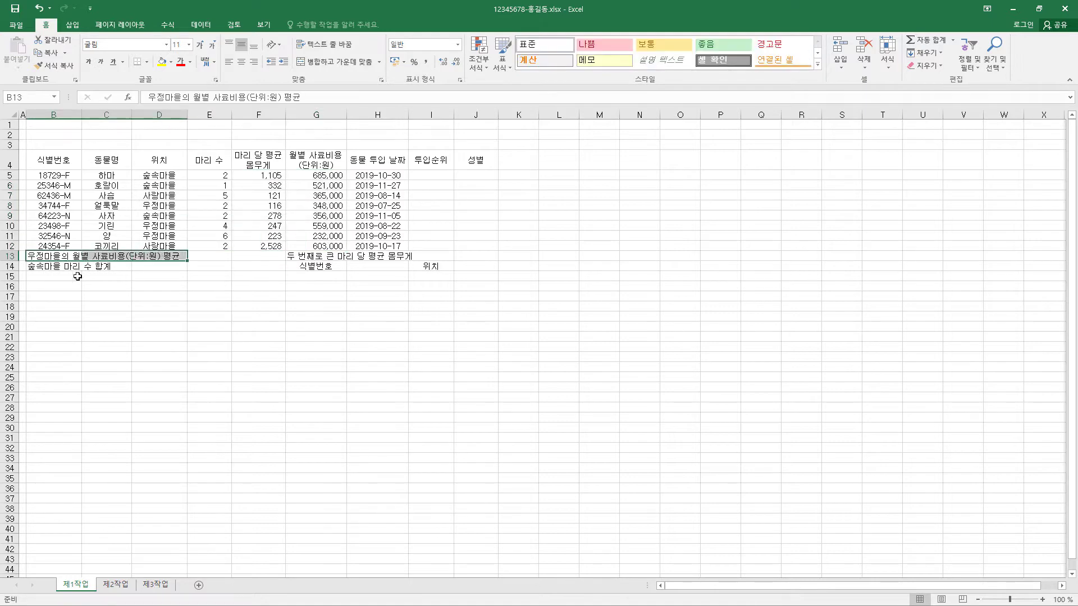
{"action": "left_click_drag", "start_coordinate": [56, 266], "coordinate": [160, 266]}
{"action": "mouse_move", "coordinate": [262, 256]}
{"action": "left_mouse_down"}
{"action": "mouse_move", "coordinate": [263, 268]}
{"action": "mouse_move", "coordinate": [420, 260]}
{"action": "left_mouse_up"}
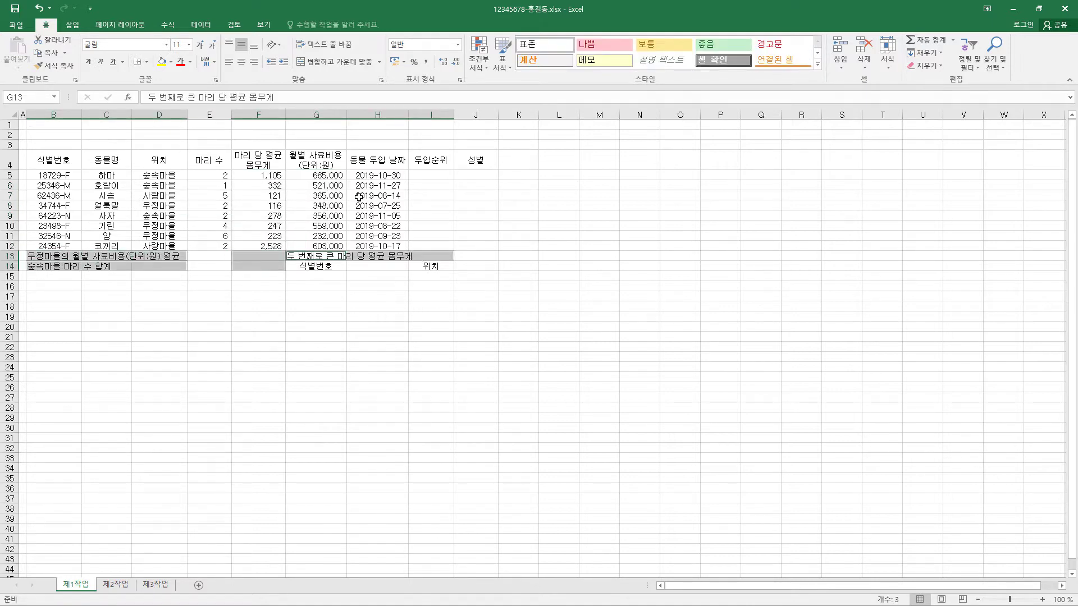
{"action": "left_click", "coordinate": [357, 65]}
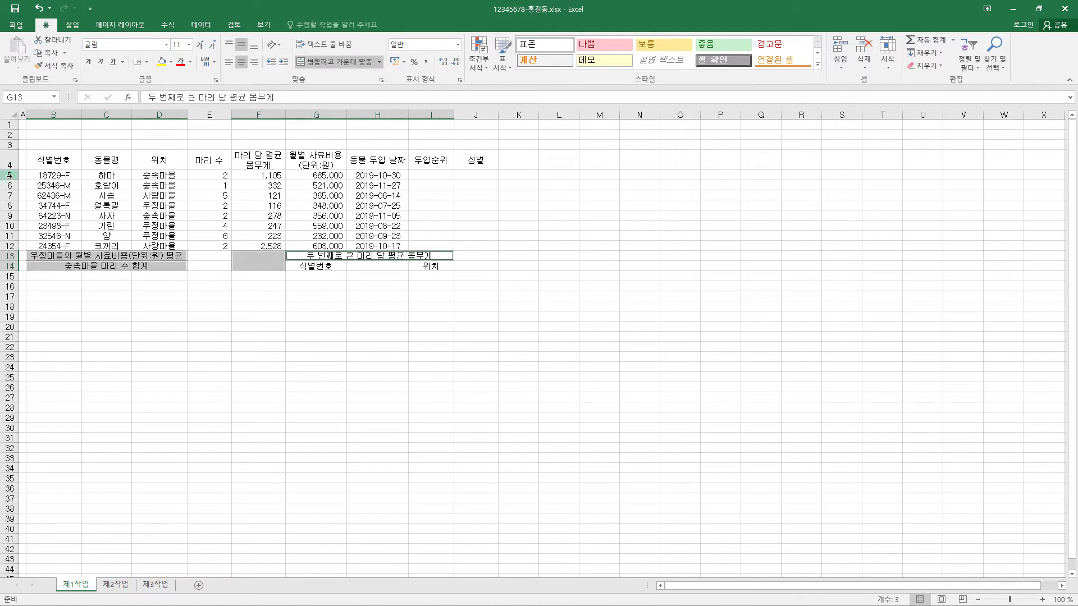
{"action": "left_click_drag", "start_coordinate": [9, 175], "coordinate": [9, 266]}
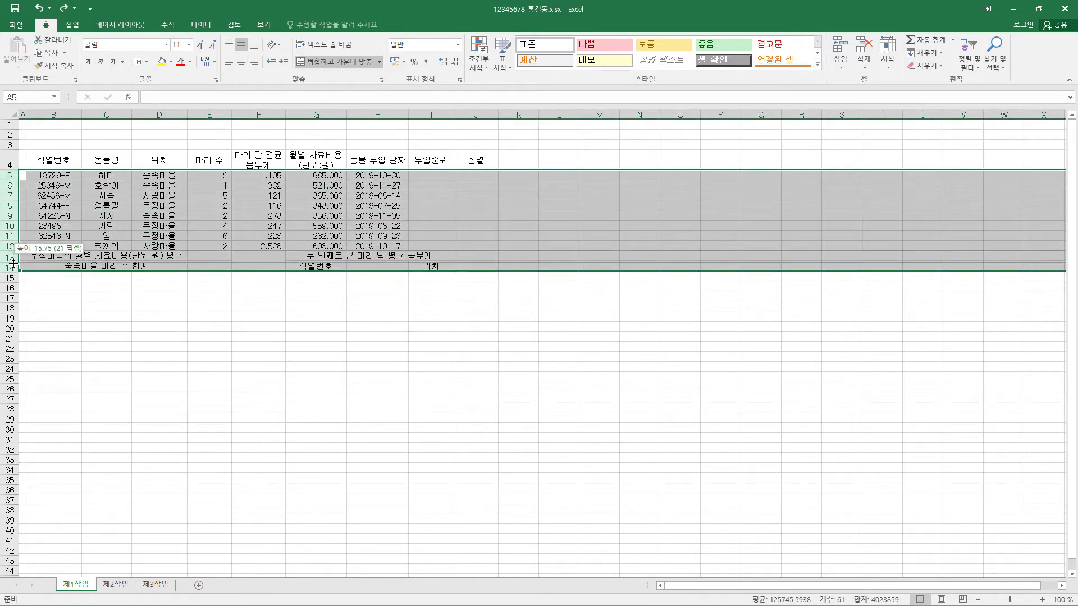
Step: Make rows 5–14 taller
{"action": "left_click_drag", "start_coordinate": [14, 262], "coordinate": [14, 264]}
{"action": "left_click", "coordinate": [425, 281]}
{"action": "left_click", "coordinate": [425, 280]}
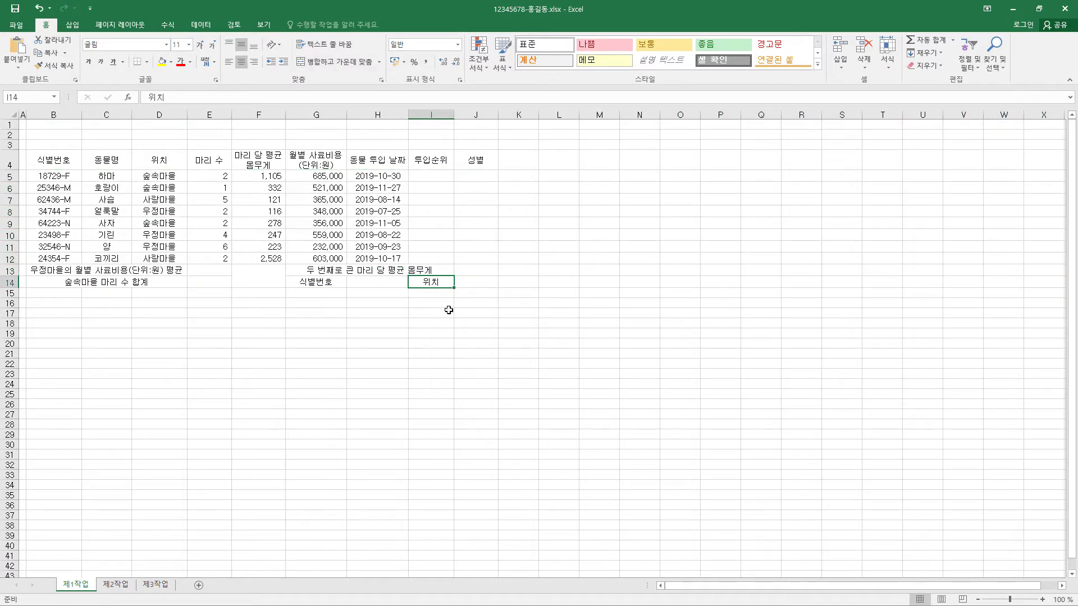
Step: Border all cells of B4:J14, with thick outlines around the table, header and summary rows
{"action": "mouse_move", "coordinate": [49, 163]}
{"action": "left_mouse_down"}
{"action": "mouse_move", "coordinate": [385, 160]}
{"action": "mouse_move", "coordinate": [471, 274]}
{"action": "left_mouse_up"}
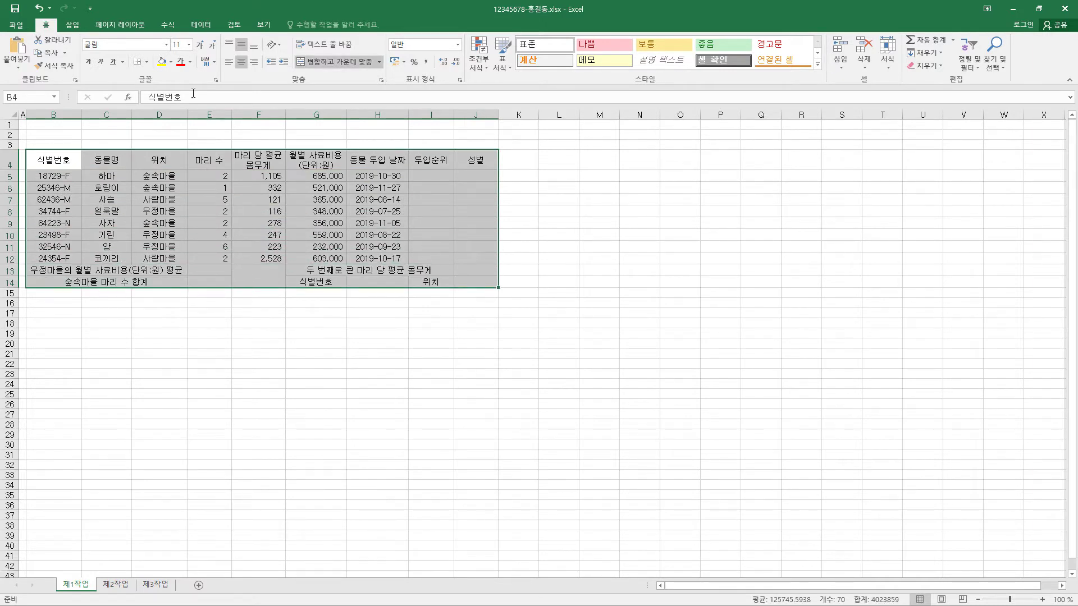
{"action": "left_click", "coordinate": [146, 61]}
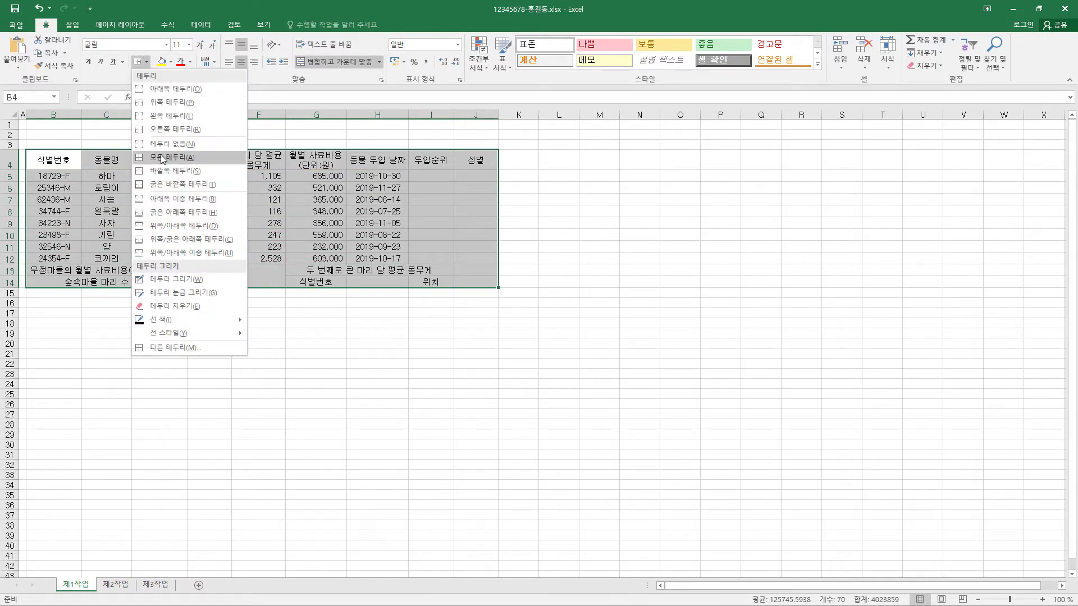
{"action": "left_click", "coordinate": [162, 158]}
{"action": "left_click", "coordinate": [147, 62]}
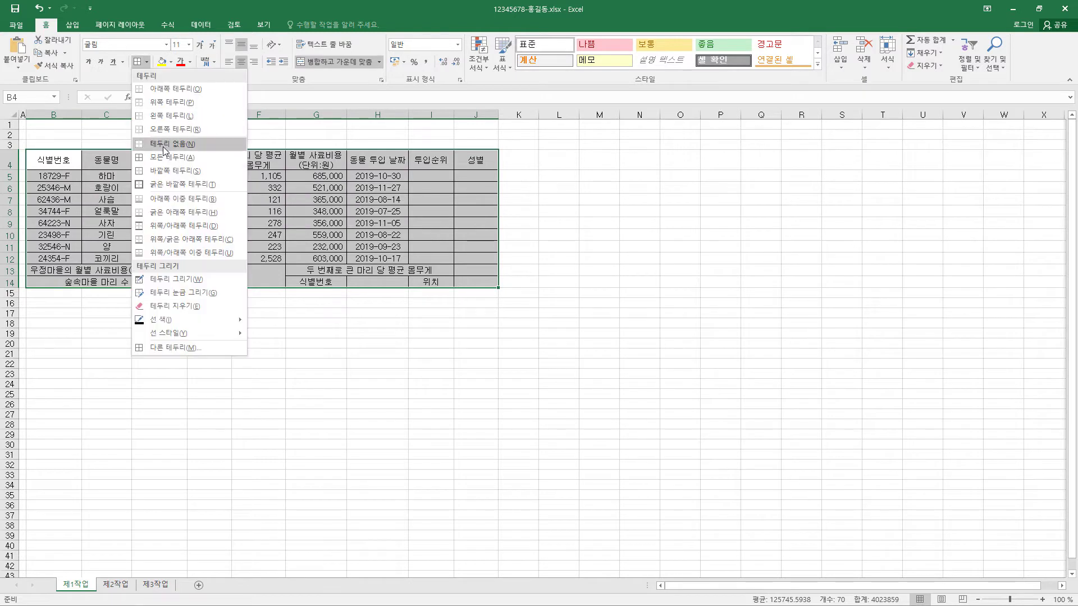
{"action": "left_click", "coordinate": [191, 181]}
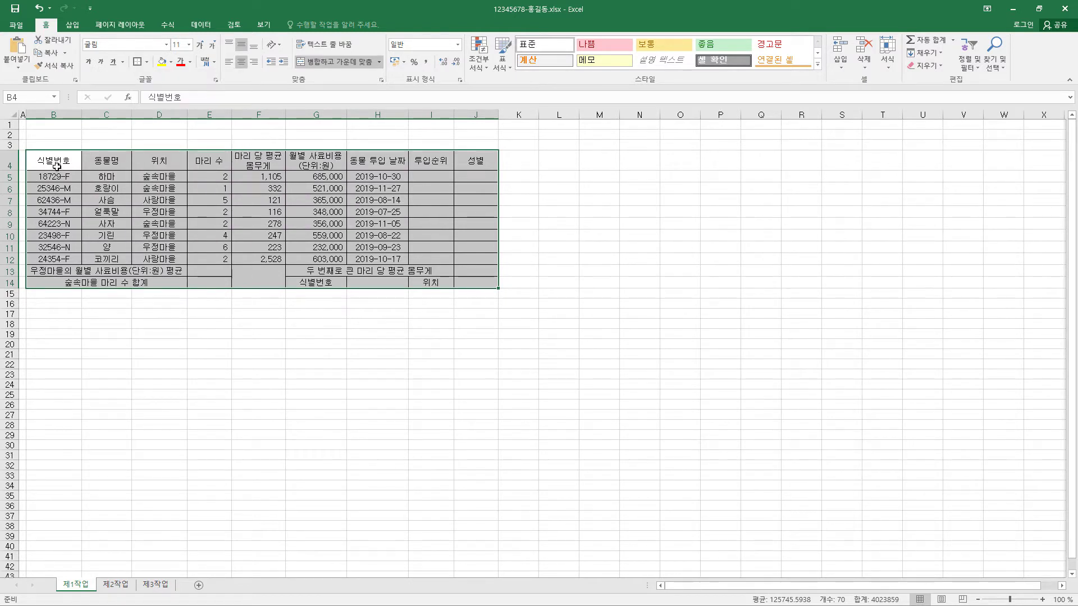
{"action": "left_click_drag", "start_coordinate": [56, 164], "coordinate": [463, 166]}
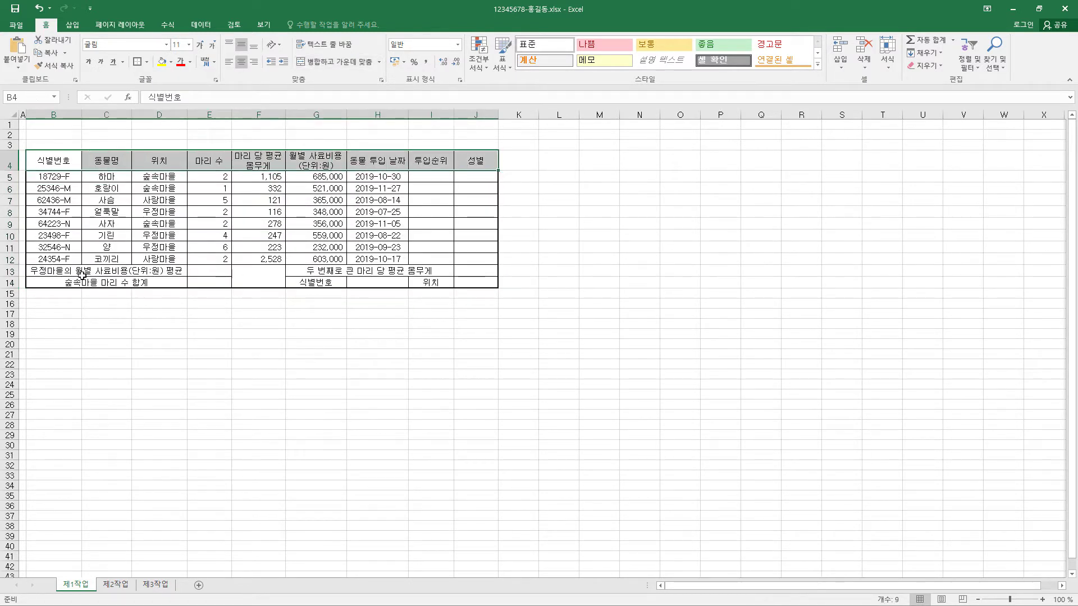
{"action": "mouse_move", "coordinate": [61, 271]}
{"action": "left_mouse_down"}
{"action": "mouse_move", "coordinate": [426, 267]}
{"action": "mouse_move", "coordinate": [469, 278]}
{"action": "left_mouse_up"}
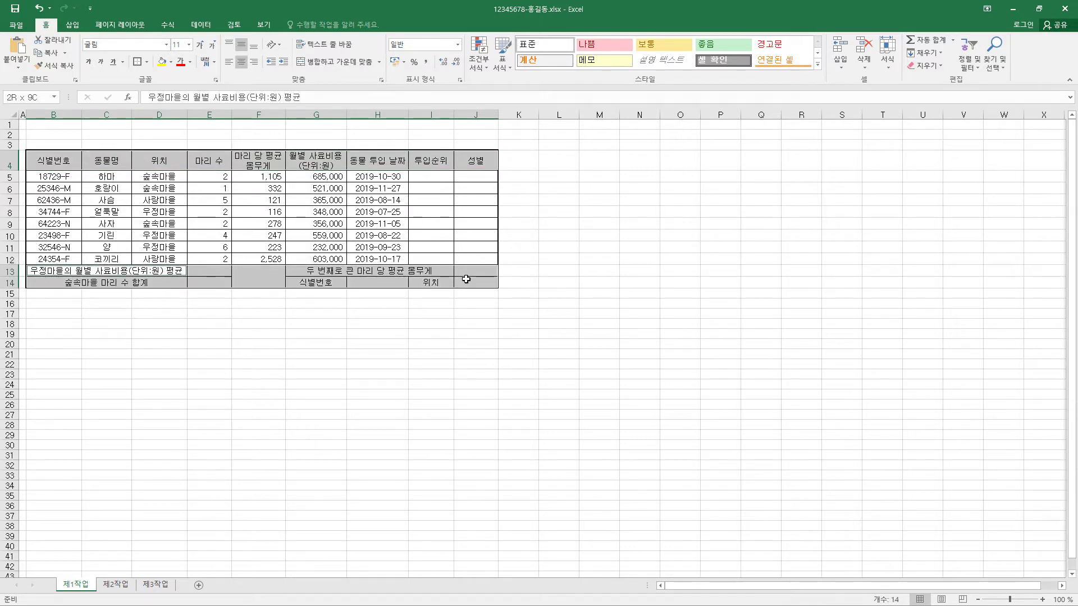
{"action": "left_click", "coordinate": [136, 63]}
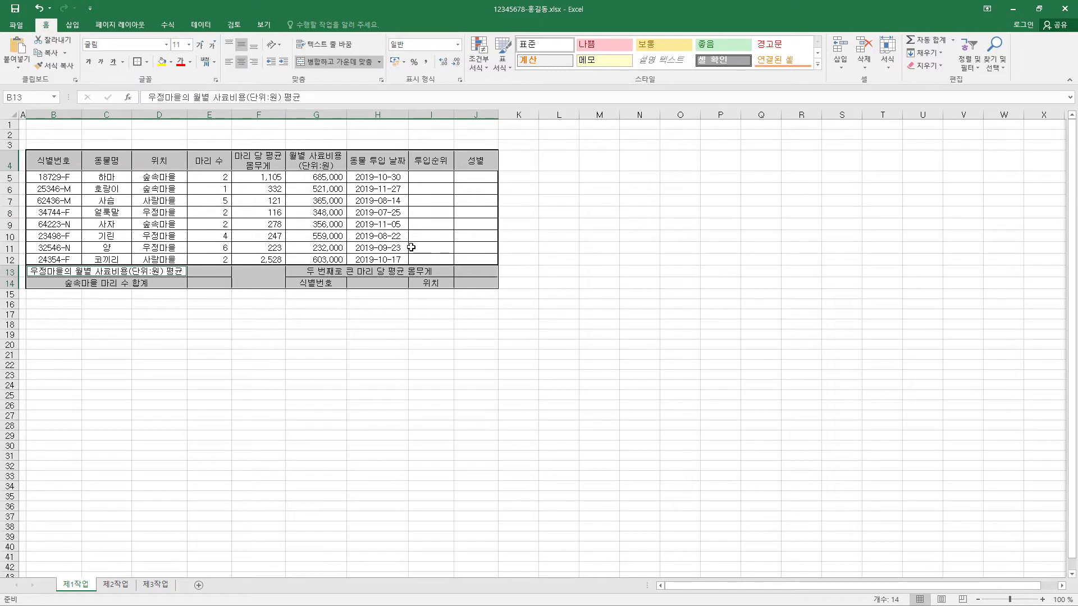
Step: Cross the merged F13:F14 cell with both diagonal border lines
{"action": "left_click", "coordinate": [267, 277]}
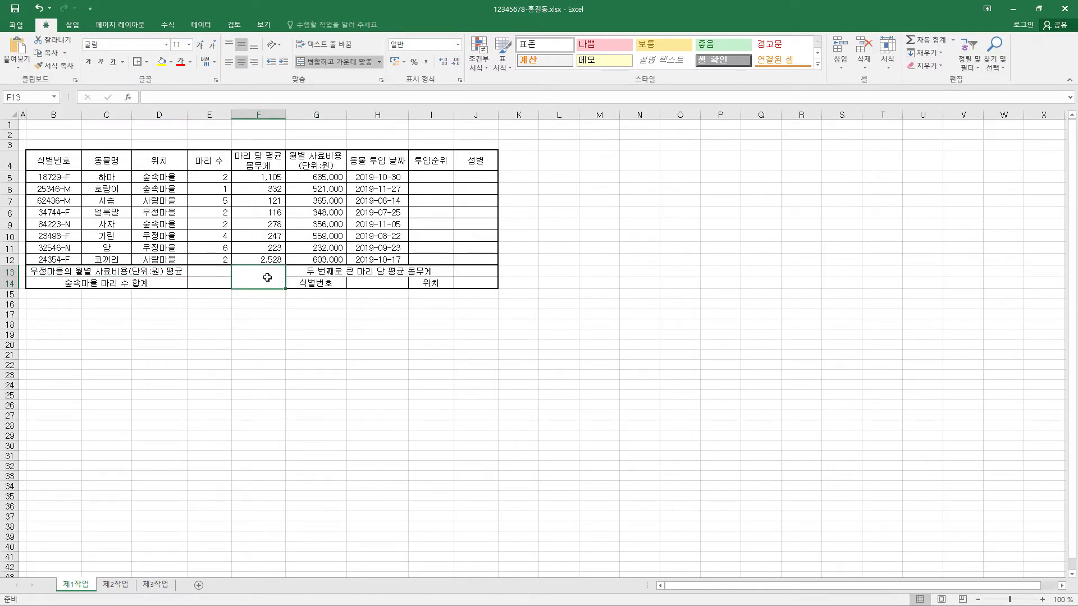
{"action": "key", "text": "ctrl+1"}
{"action": "left_click", "coordinate": [526, 109]}
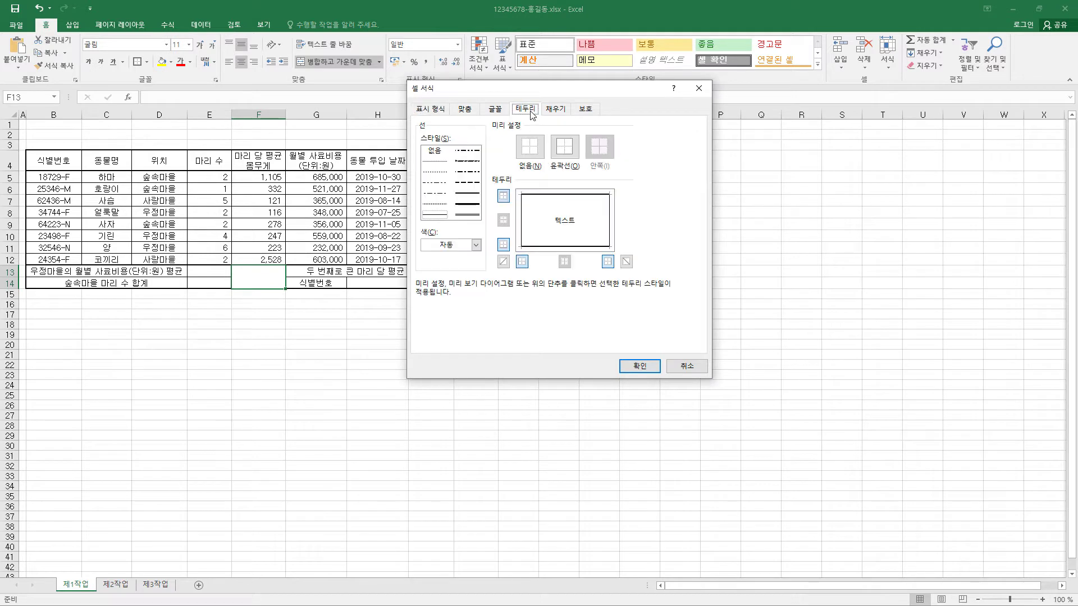
{"action": "left_click", "coordinate": [503, 262]}
{"action": "left_click", "coordinate": [626, 262]}
{"action": "left_click", "coordinate": [640, 367]}
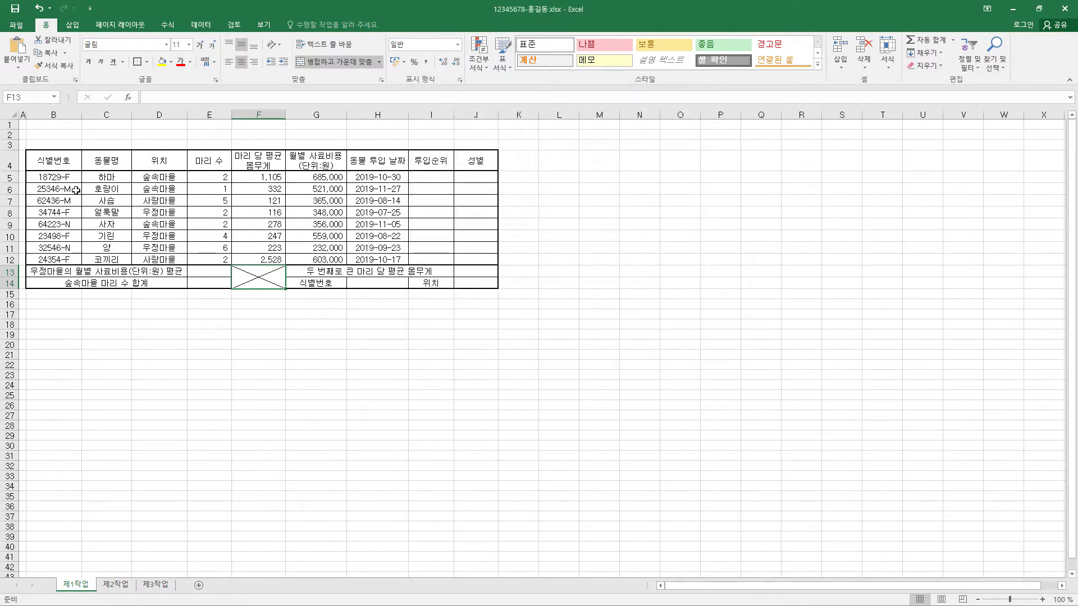
{"action": "left_click", "coordinate": [84, 162]}
{"action": "left_click_drag", "start_coordinate": [84, 163], "coordinate": [476, 163]}
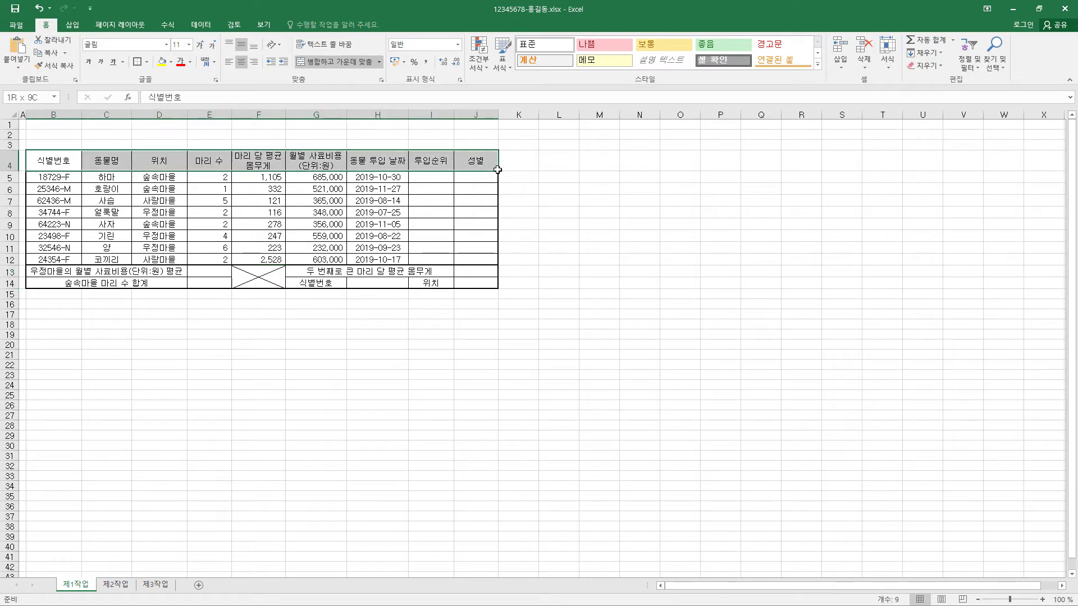
Step: Fill B4:J4, G14 and I14 gold, and make rows 1–3 taller
{"action": "left_click", "coordinate": [314, 283], "text": "ctrl"}
{"action": "left_click", "coordinate": [432, 283], "text": "ctrl"}
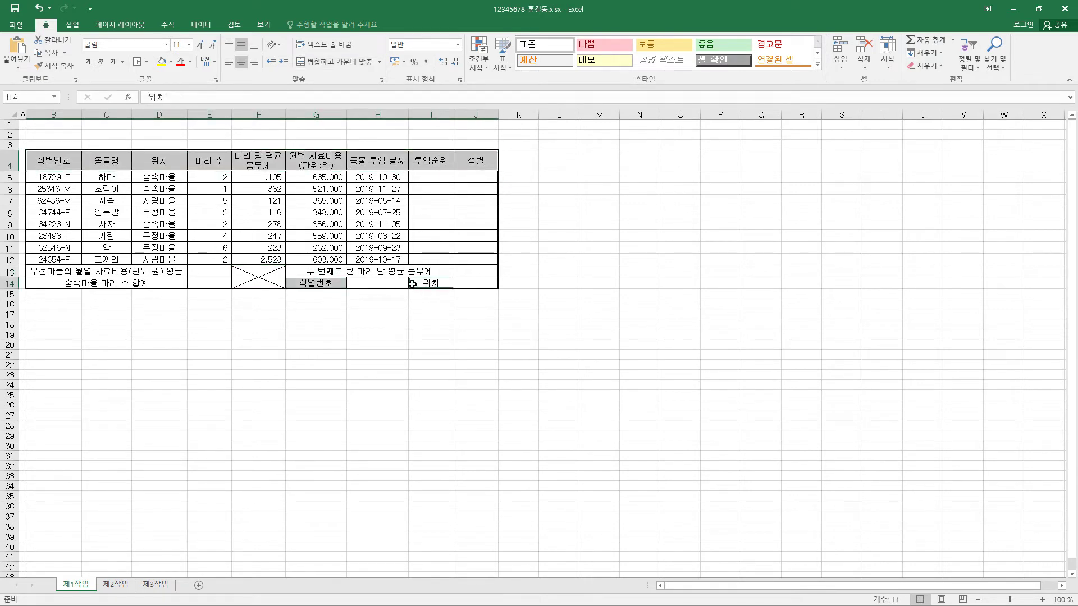
{"action": "left_click", "coordinate": [171, 62]}
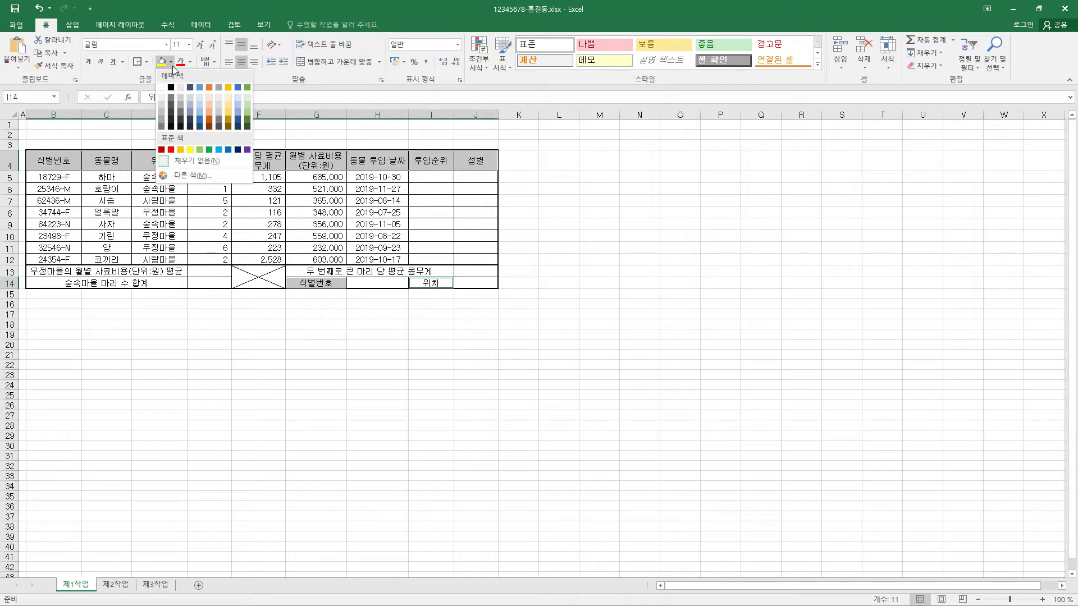
{"action": "left_click", "coordinate": [180, 149]}
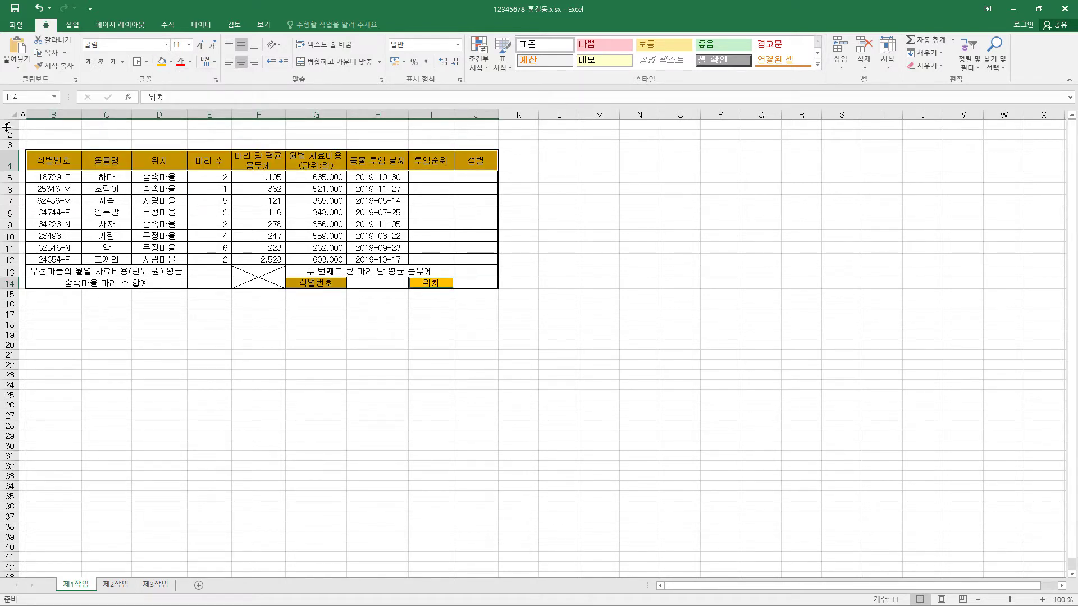
{"action": "left_click_drag", "start_coordinate": [6, 125], "coordinate": [10, 145]}
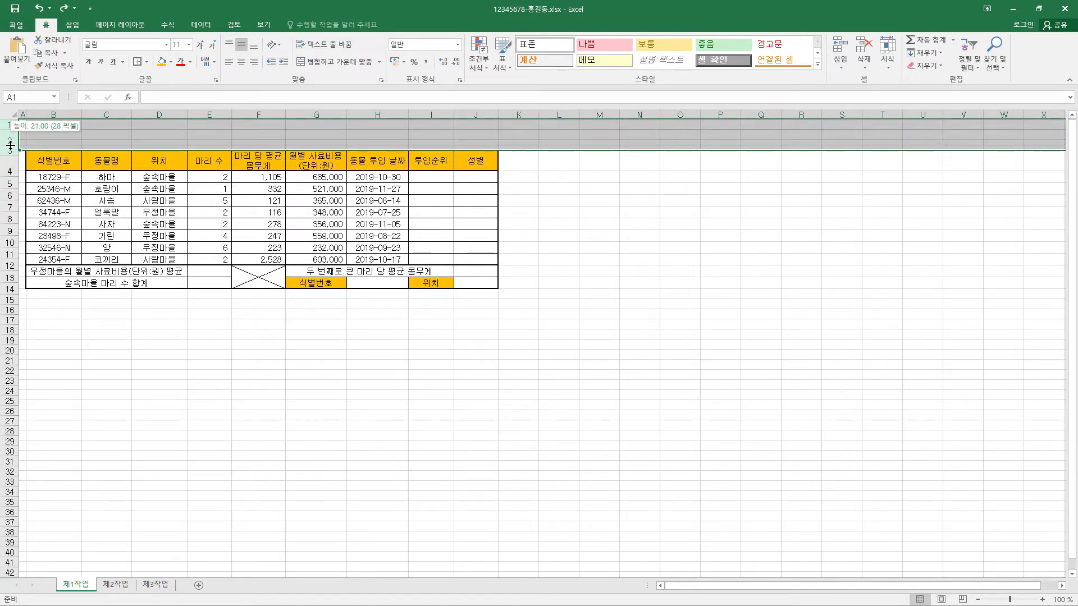
Step: Draw a trapezoid shape across rows 1–3 above the table
{"action": "left_click", "coordinate": [74, 25]}
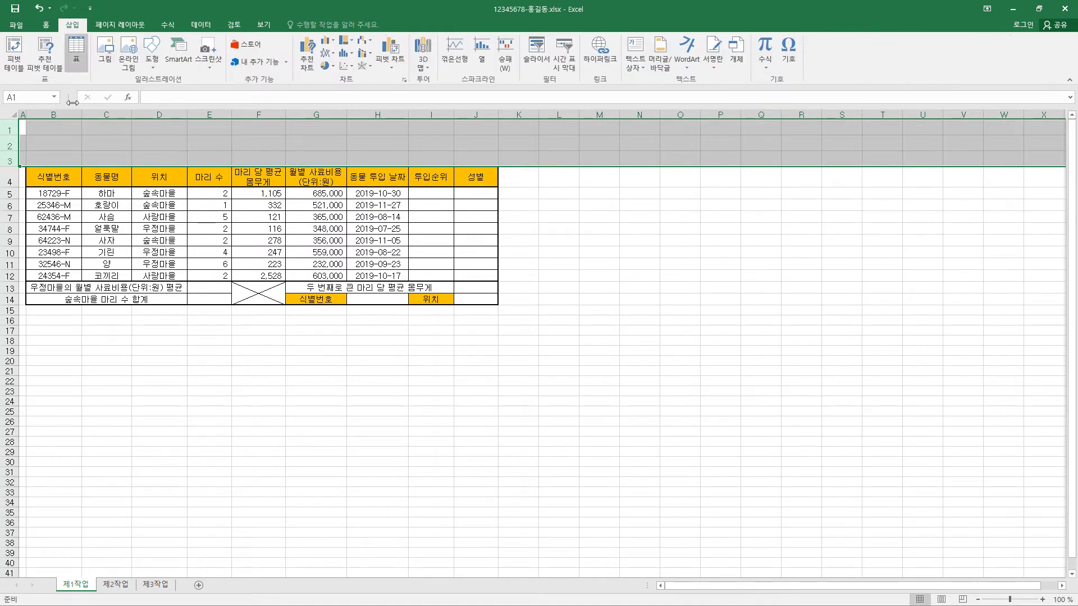
{"action": "left_click", "coordinate": [160, 61]}
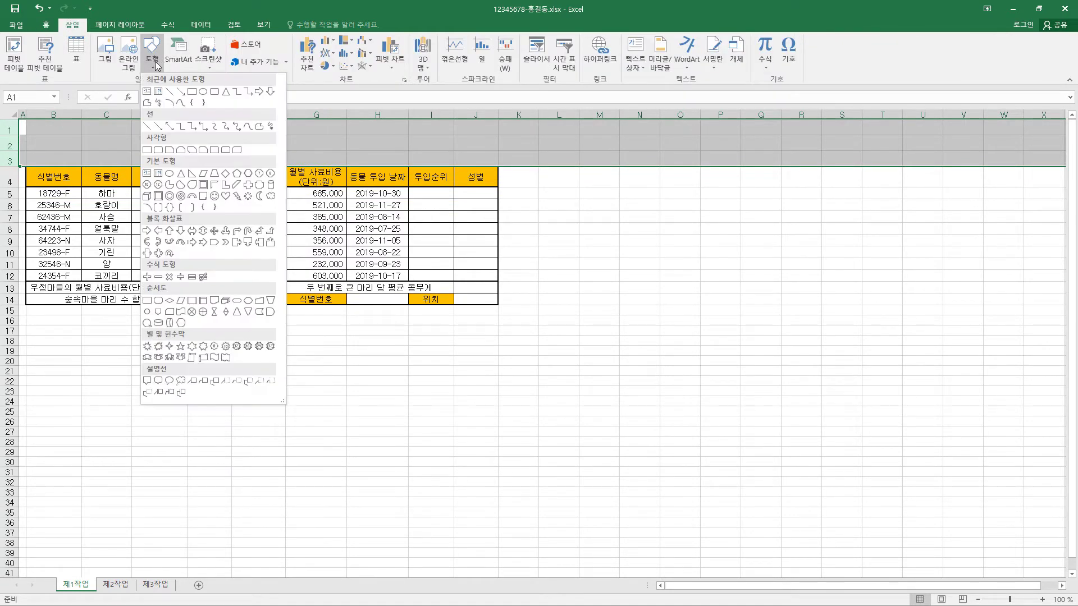
{"action": "left_click", "coordinate": [215, 176]}
{"action": "left_click_drag", "start_coordinate": [28, 128], "coordinate": [324, 163]}
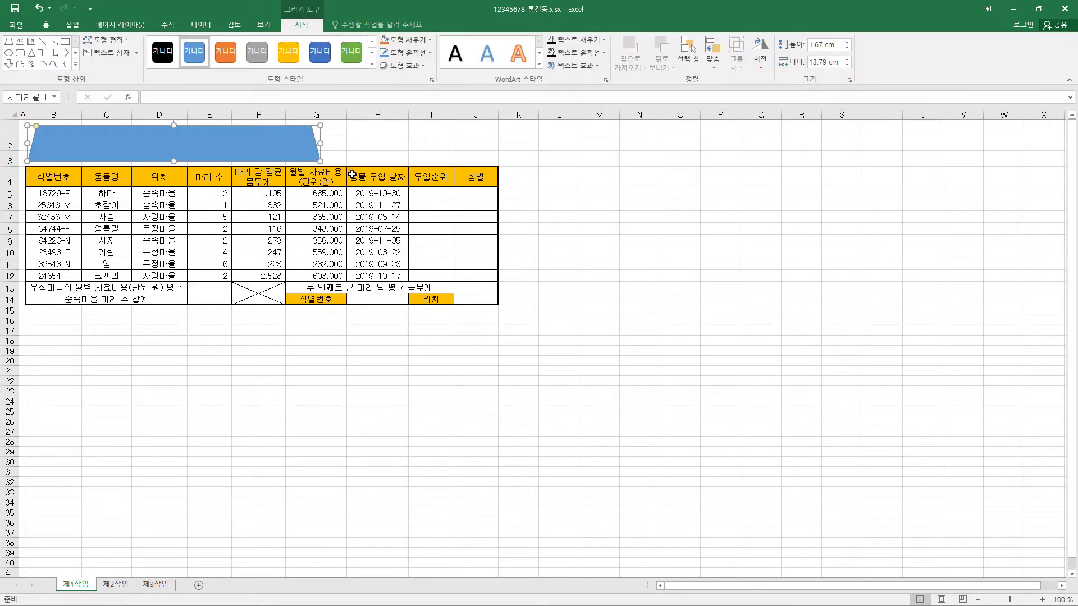
Step: Give the trapezoid a yellow fill, a thick black outline and an outer shadow
{"action": "left_click", "coordinate": [425, 41]}
{"action": "left_click", "coordinate": [415, 143]}
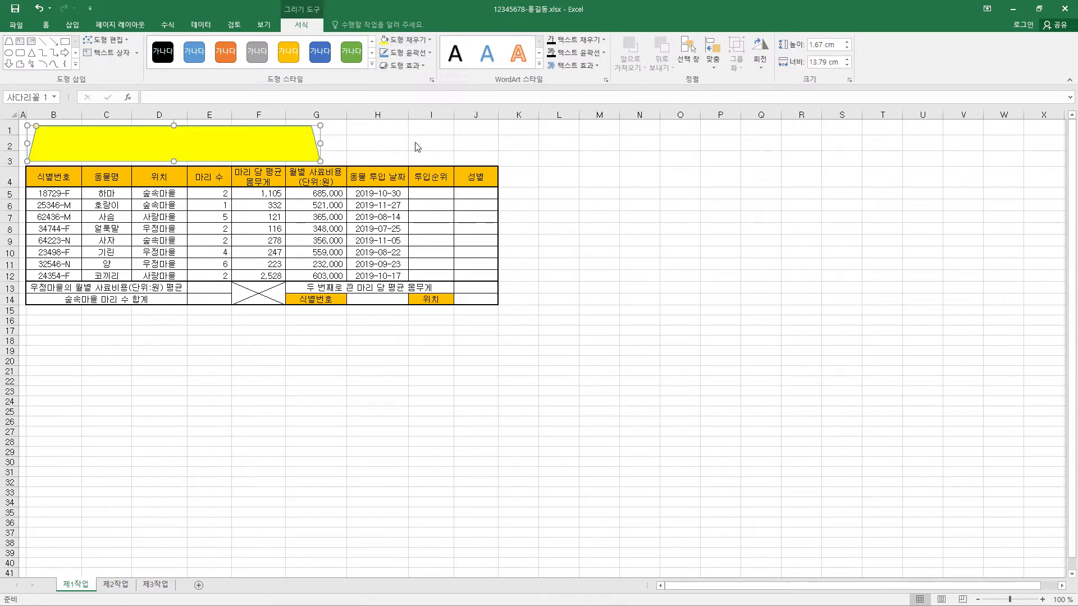
{"action": "left_click", "coordinate": [430, 55]}
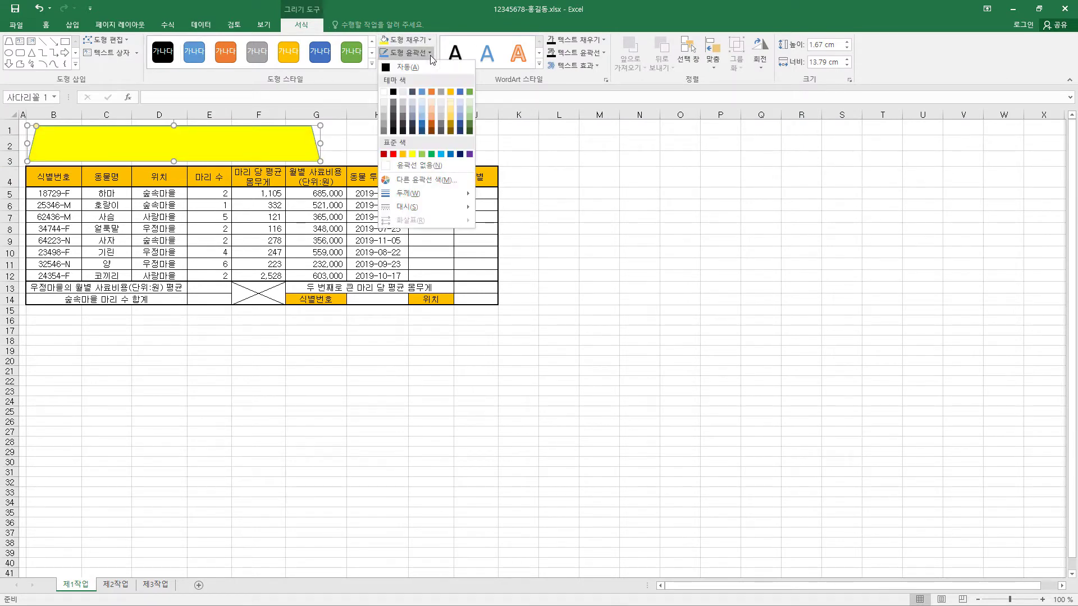
{"action": "left_click", "coordinate": [415, 74]}
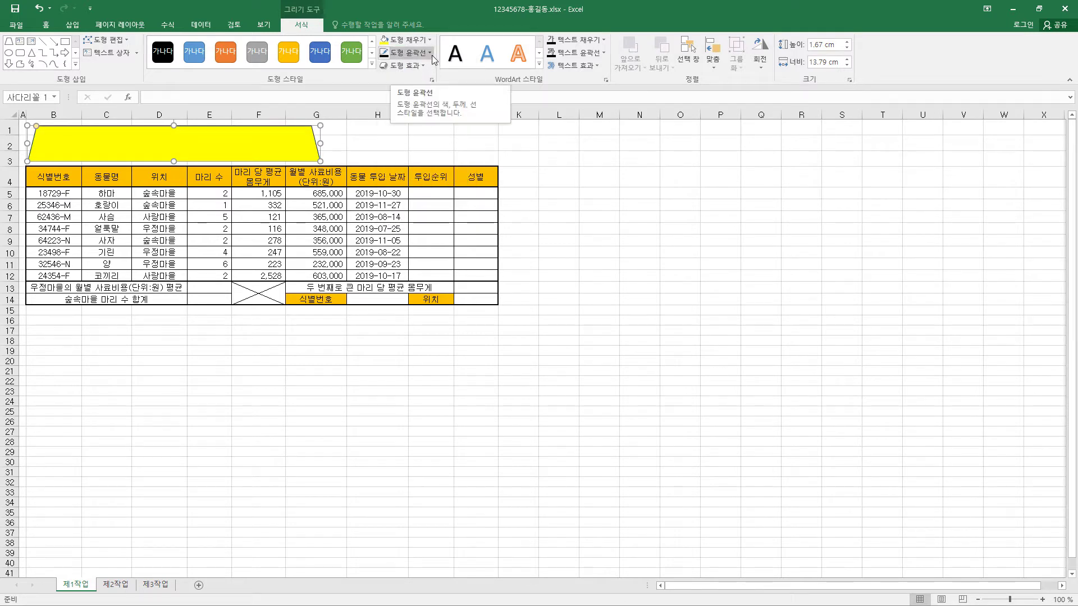
{"action": "left_click", "coordinate": [433, 55]}
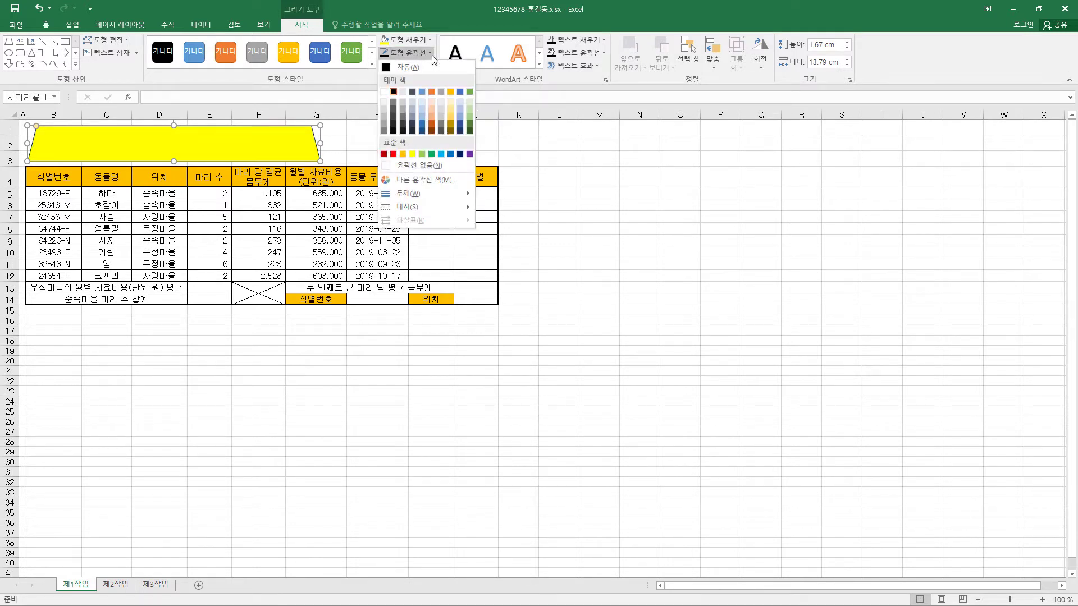
{"action": "mouse_move", "coordinate": [426, 194]}
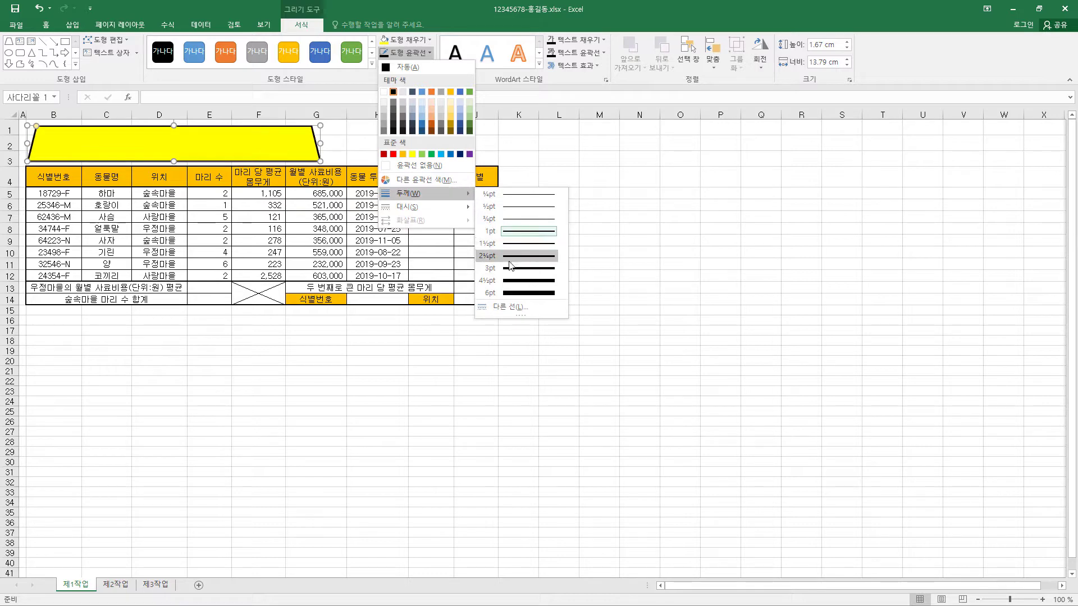
{"action": "left_click", "coordinate": [511, 266]}
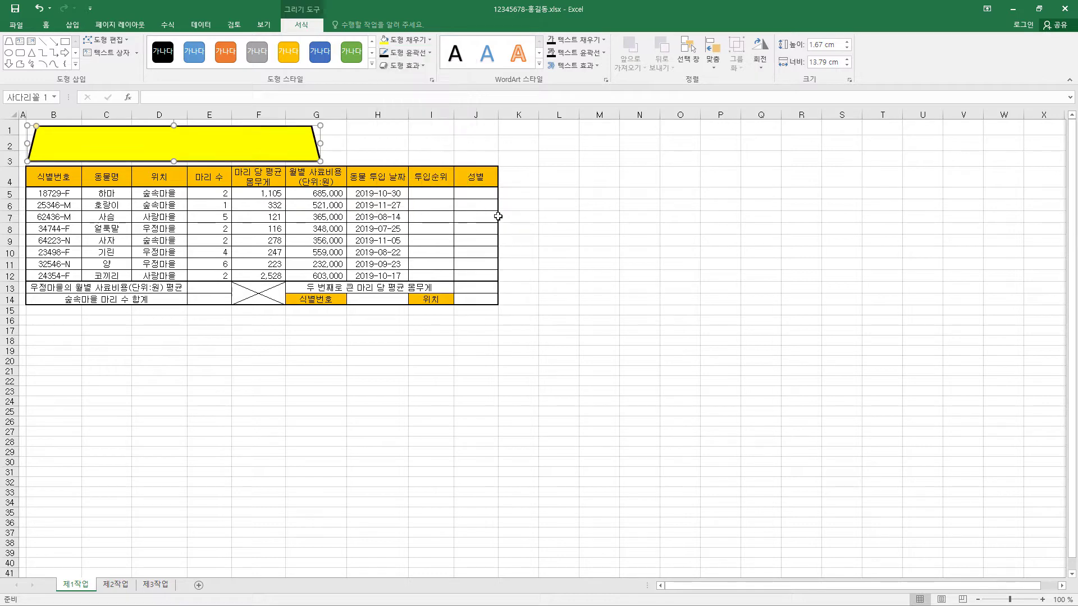
{"action": "left_click", "coordinate": [425, 66]}
{"action": "mouse_move", "coordinate": [416, 110]}
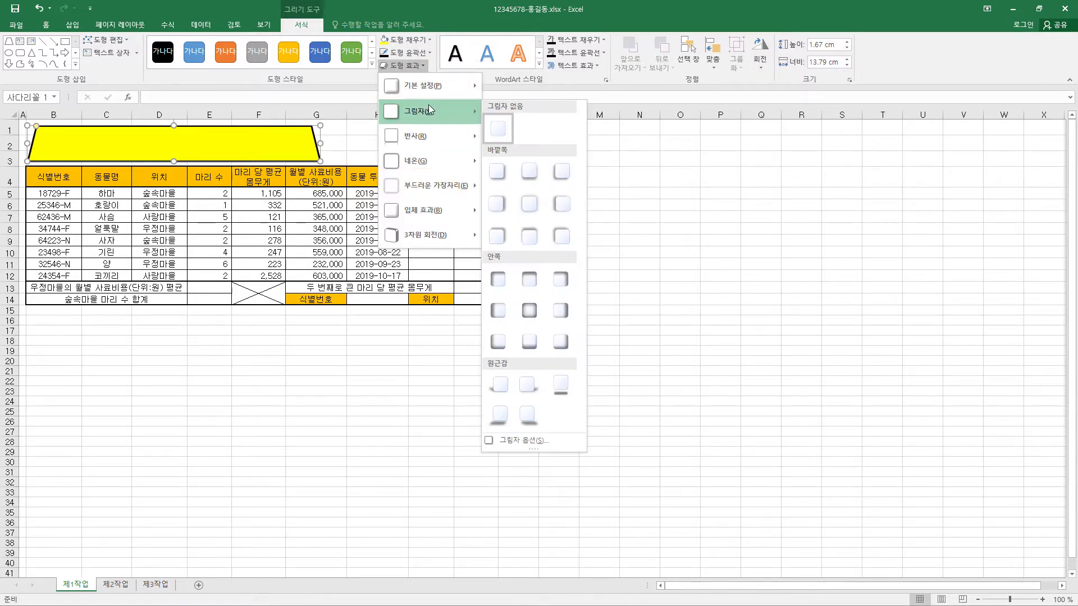
{"action": "left_click", "coordinate": [504, 205]}
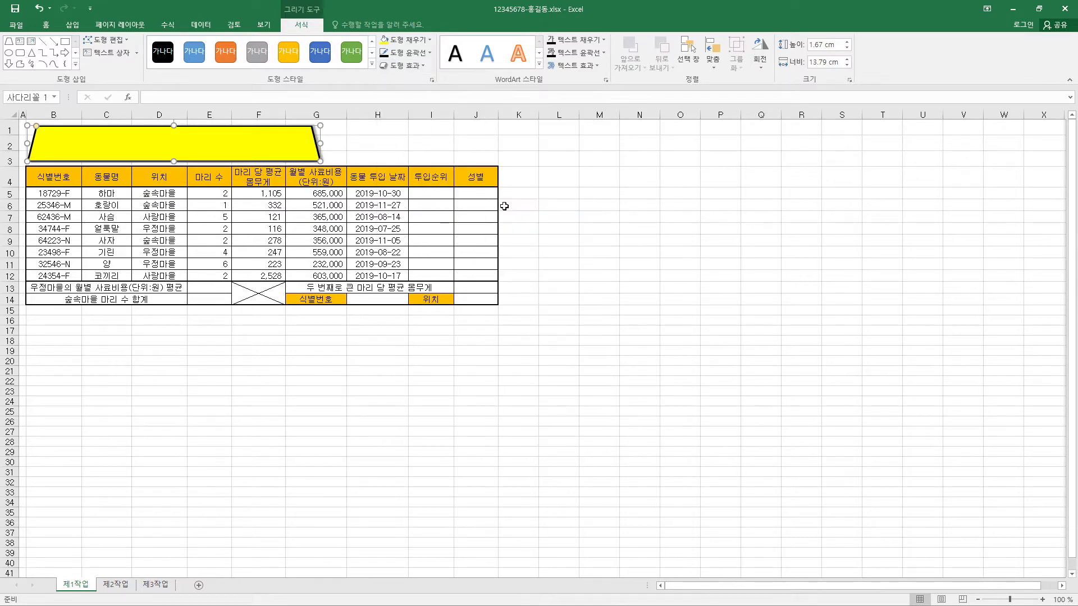
Step: Set the shape's font to bold 24-point 굴림
{"action": "left_click", "coordinate": [46, 24]}
{"action": "left_click", "coordinate": [167, 44]}
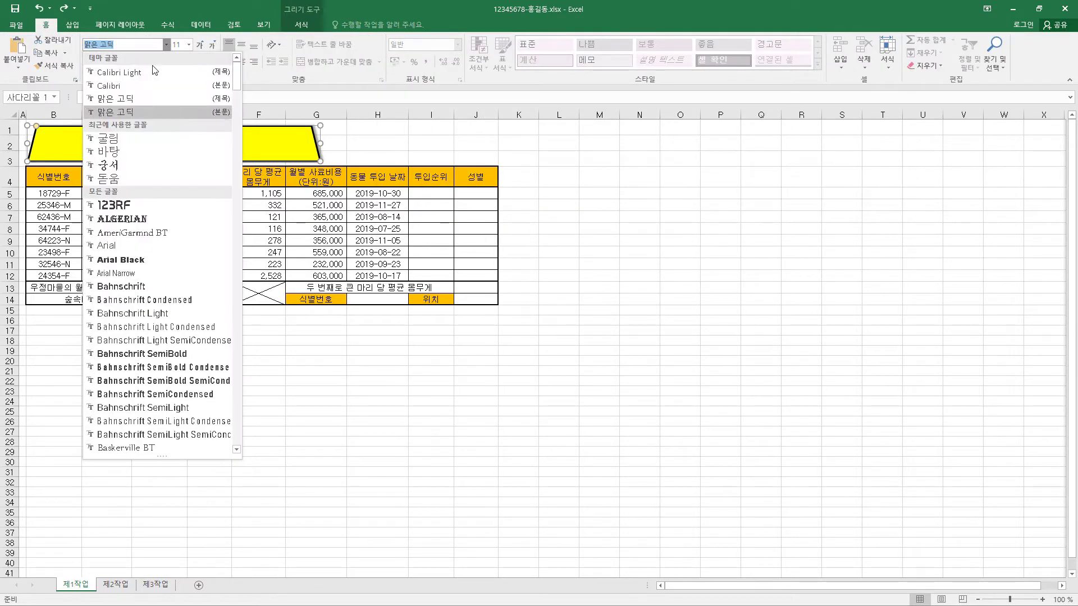
{"action": "left_click", "coordinate": [138, 138]}
{"action": "left_click", "coordinate": [189, 44]}
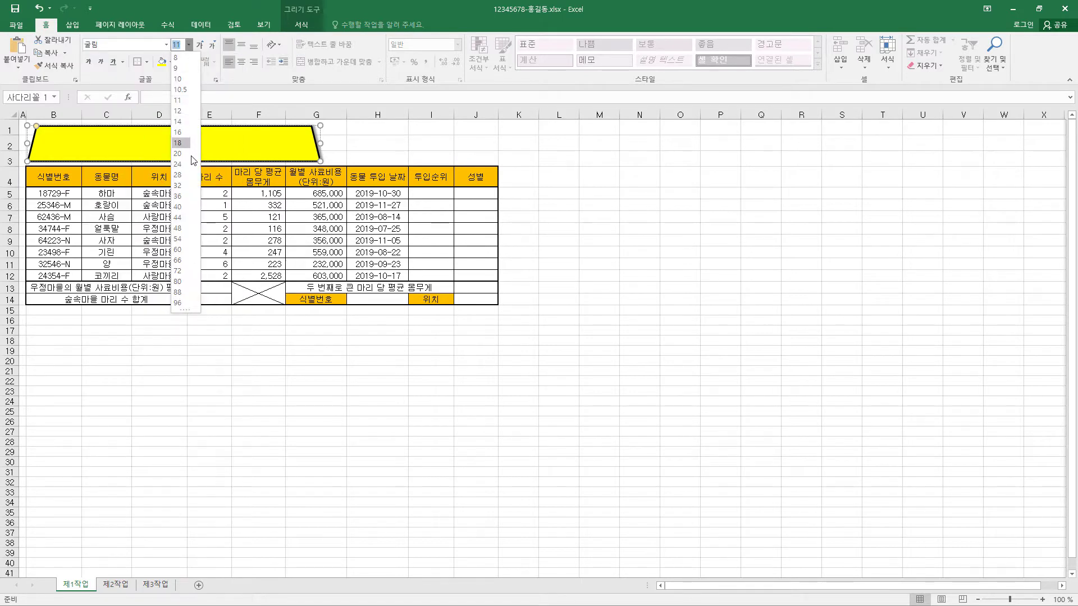
{"action": "left_click", "coordinate": [178, 164]}
{"action": "left_click", "coordinate": [88, 61]}
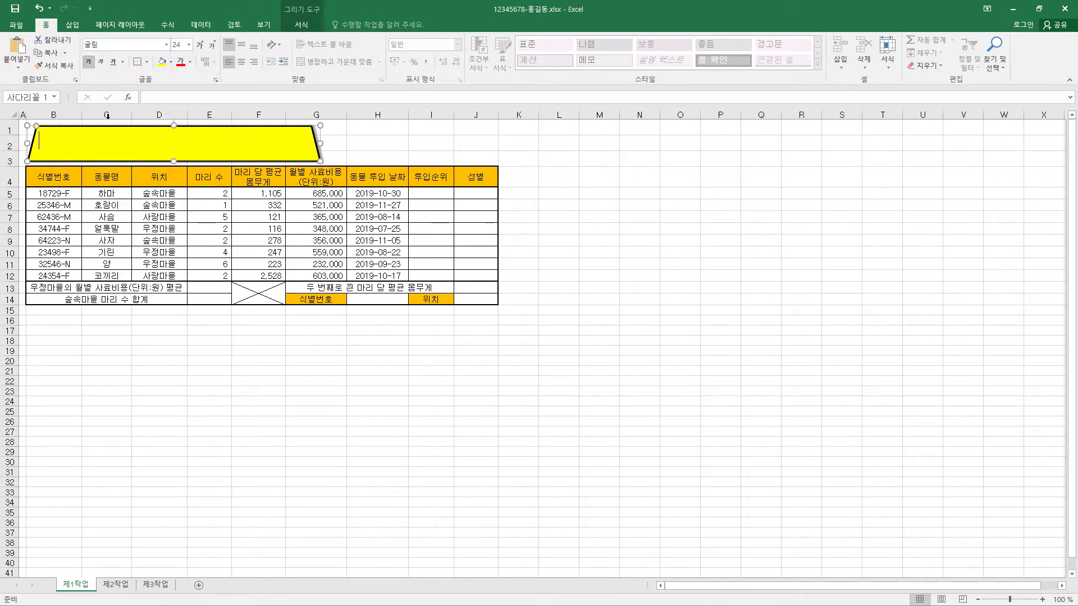
Step: Make the text black, centre it both ways, and enter the title 우리 동물원 관리 현황
{"action": "left_click", "coordinate": [190, 62]}
{"action": "left_click", "coordinate": [189, 100]}
{"action": "left_click", "coordinate": [241, 62]}
{"action": "left_click", "coordinate": [241, 48]}
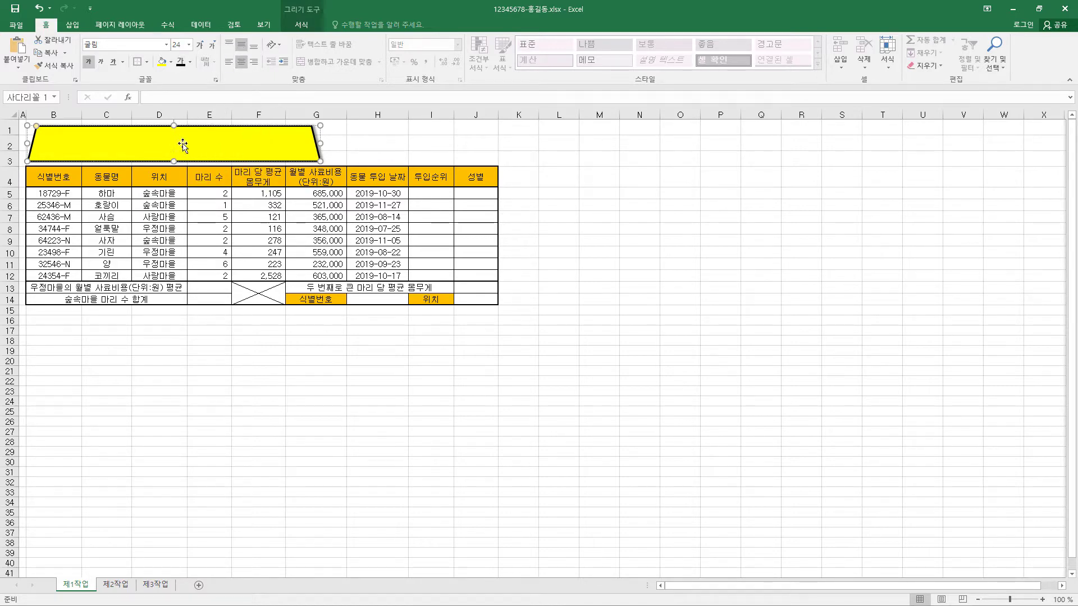
{"action": "type", "text": "우리 동물원 관리 현황"}
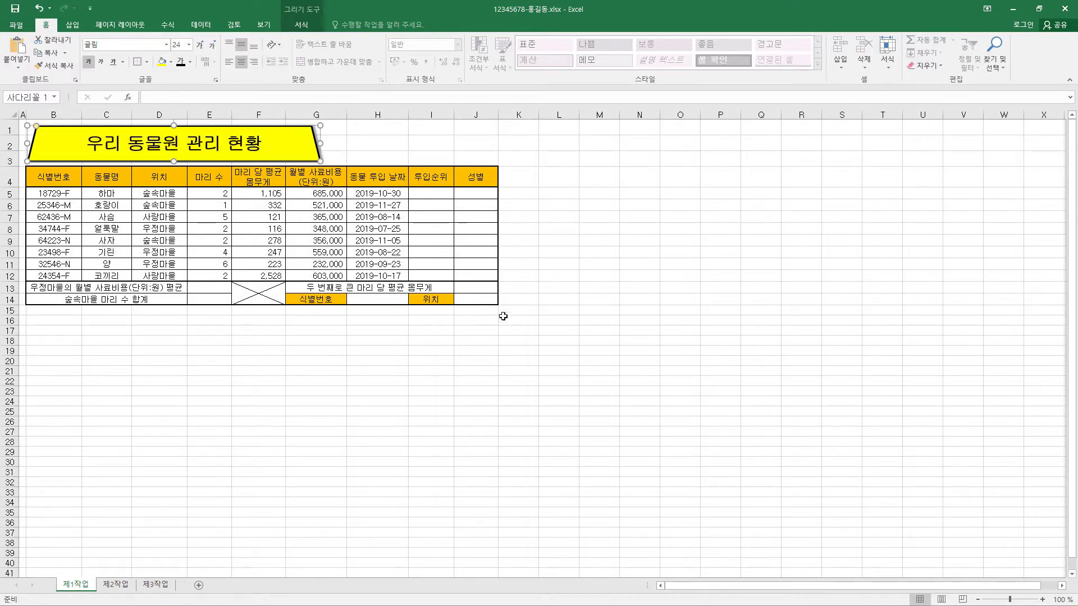
Step: Enter 결재 in L18, narrow column L, heighten row 19, and merge L18:L19
{"action": "left_click", "coordinate": [560, 342]}
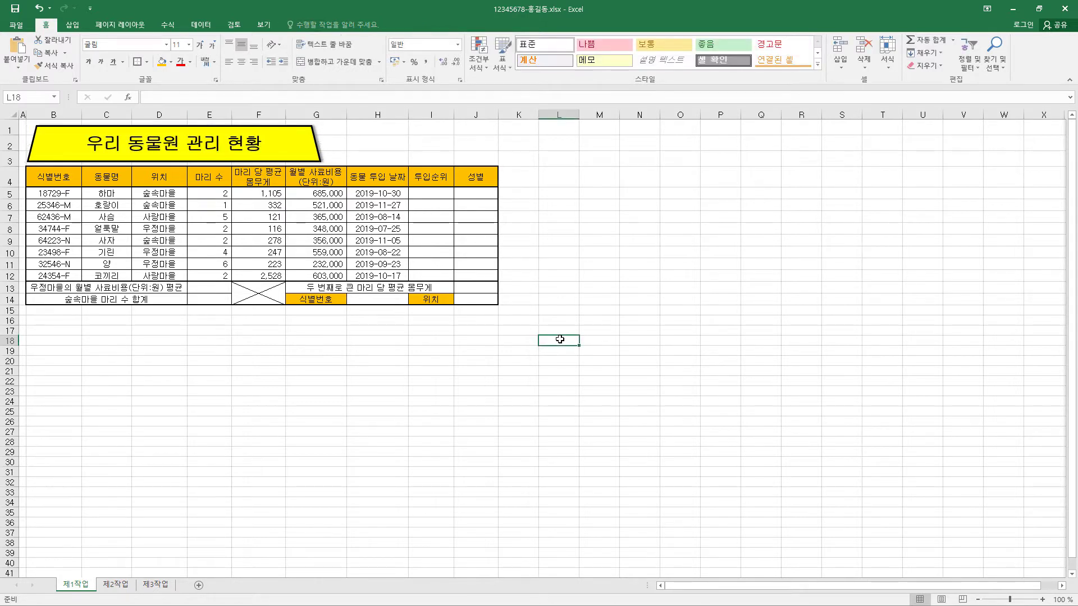
{"action": "type", "text": "결재"}
{"action": "left_click_drag", "start_coordinate": [580, 115], "coordinate": [555, 115]}
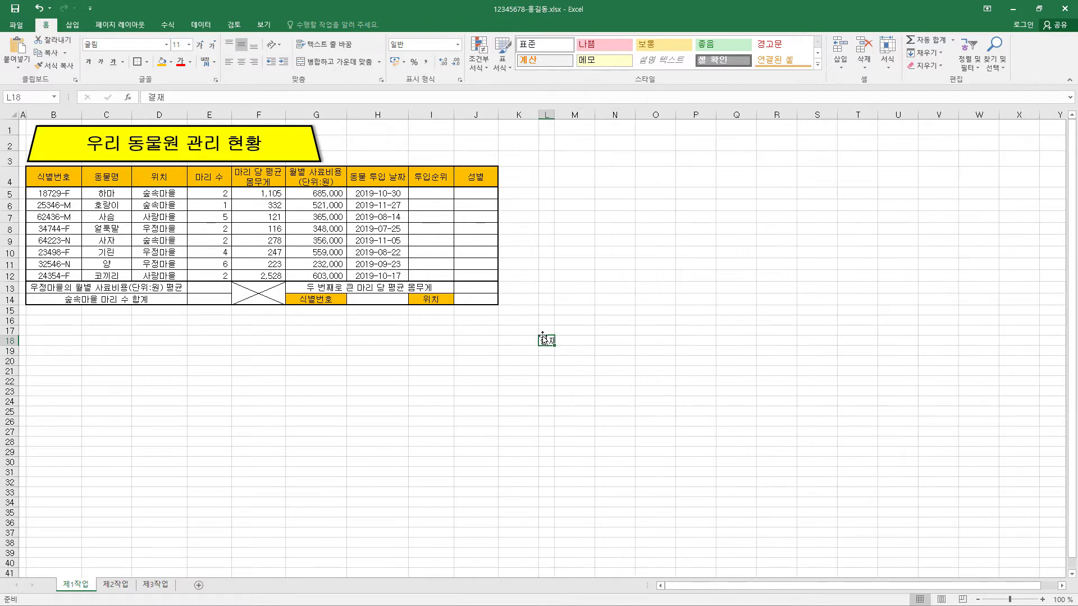
{"action": "left_click_drag", "start_coordinate": [546, 340], "coordinate": [540, 347]}
{"action": "left_click_drag", "start_coordinate": [15, 356], "coordinate": [16, 372]}
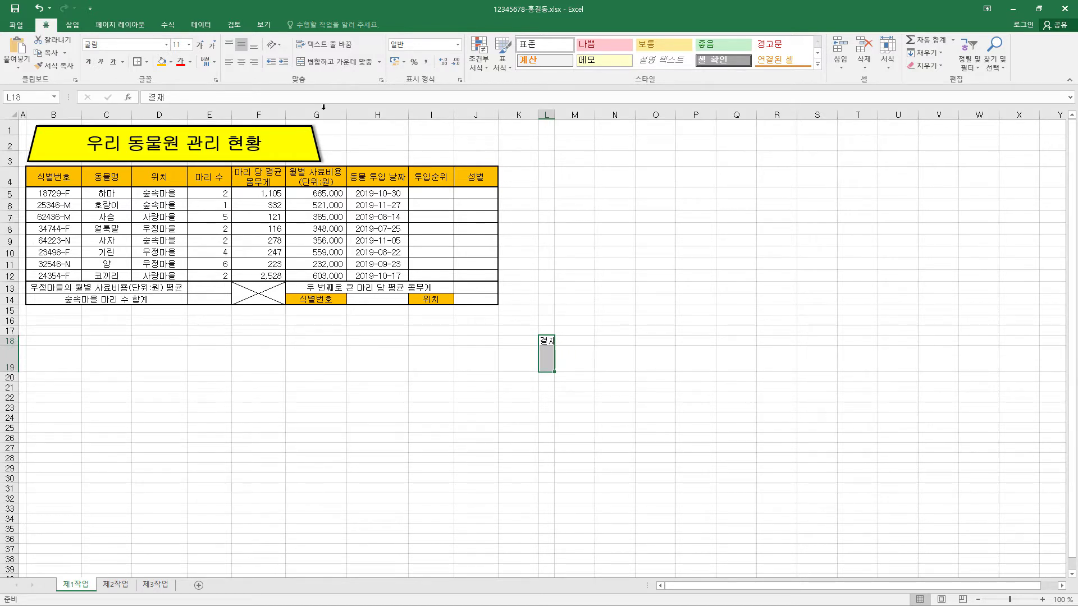
{"action": "left_click", "coordinate": [359, 67]}
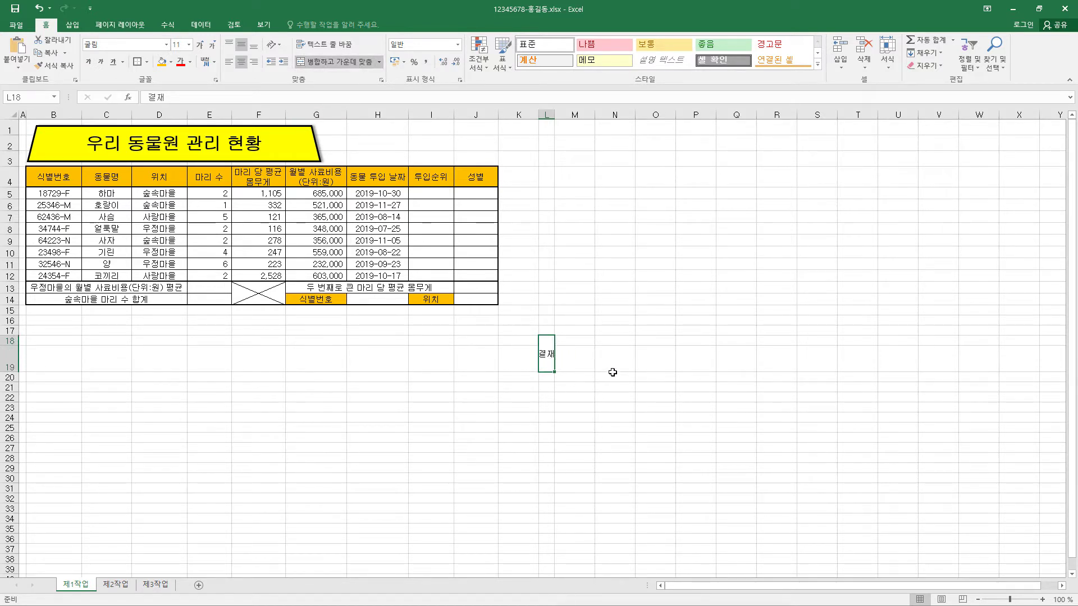
Step: Set the merged 결재 cell's text orientation to vertical
{"action": "key", "text": "ctrl+1"}
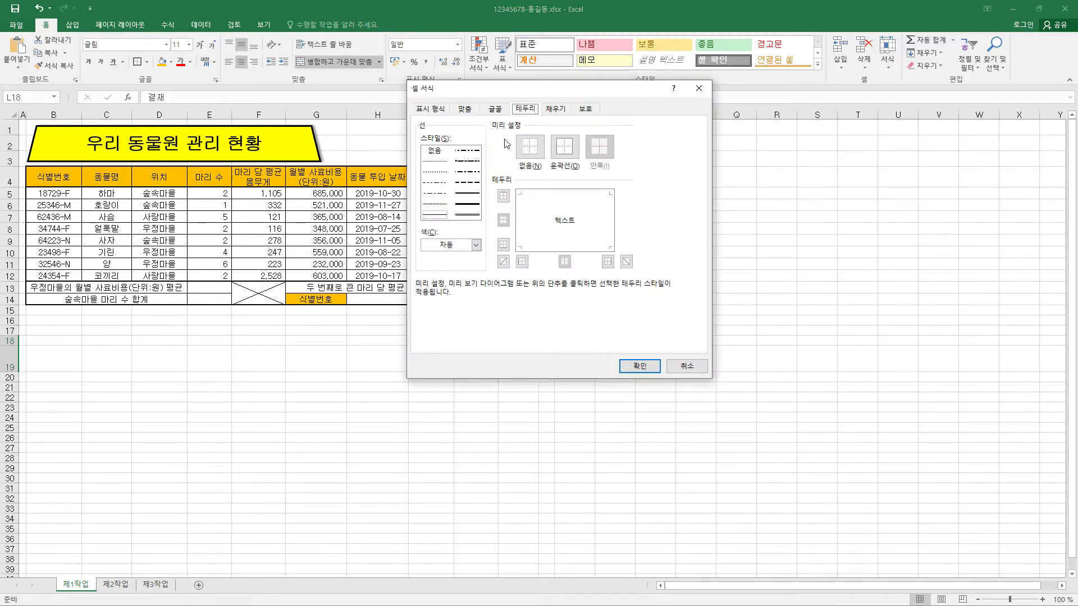
{"action": "left_click", "coordinate": [465, 109]}
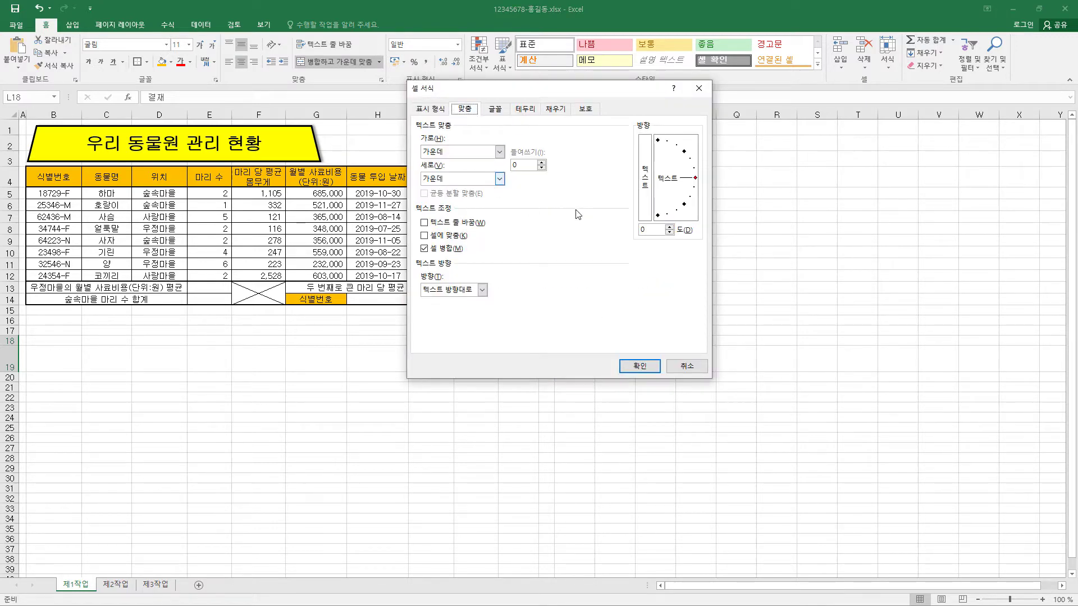
{"action": "left_click", "coordinate": [645, 185]}
{"action": "left_click", "coordinate": [640, 366]}
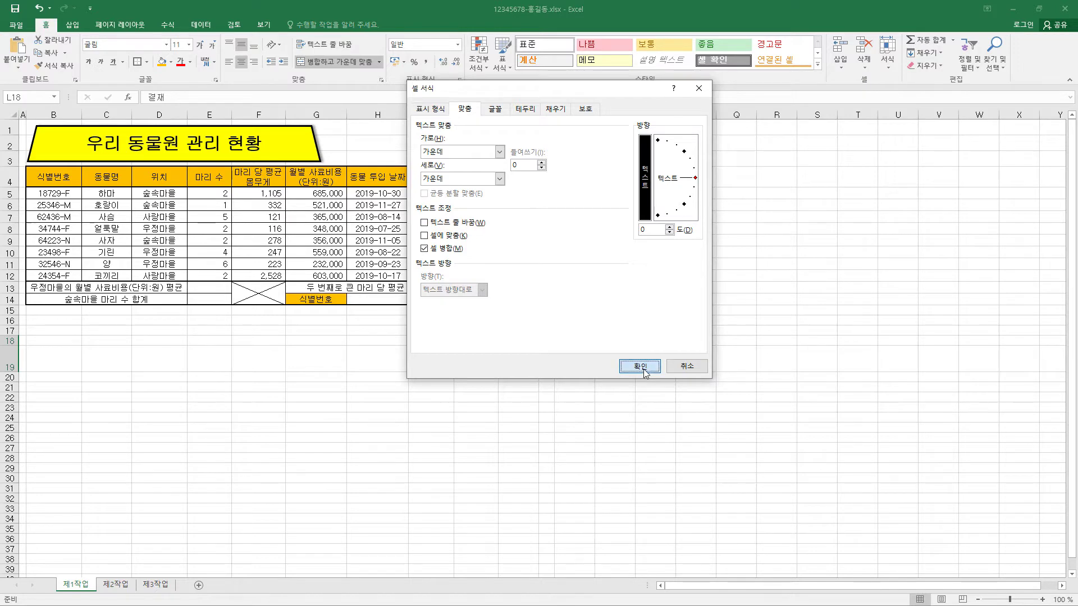
Step: Enter 담당, 과장 and 차장 in M18:O18 and centre them
{"action": "left_click_drag", "start_coordinate": [580, 340], "coordinate": [657, 340]}
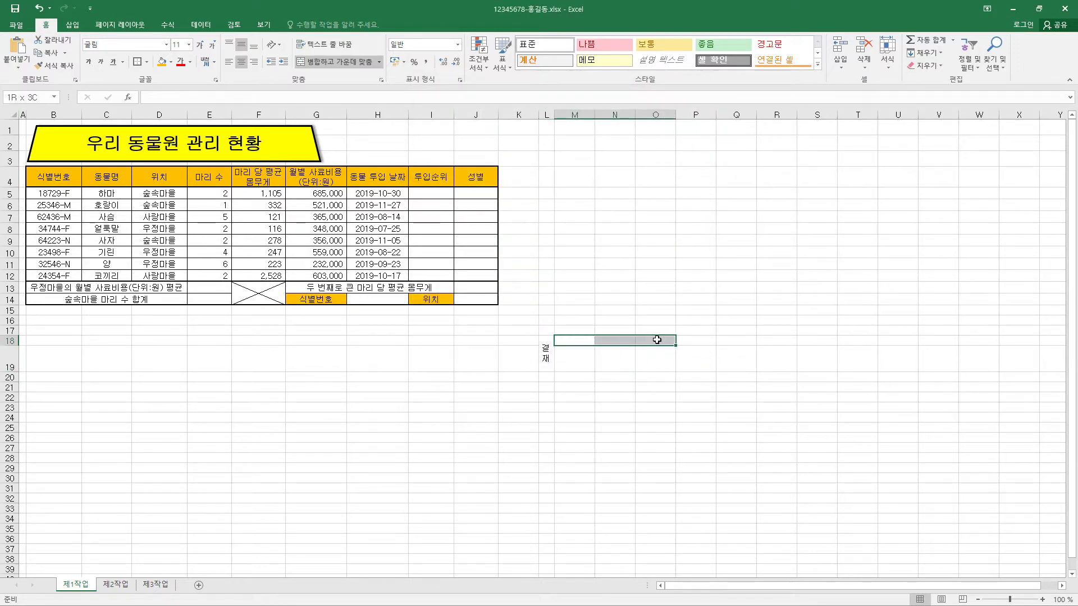
{"action": "type", "text": "담당"}
{"action": "key", "text": "Return"}
{"action": "type", "text": "과장"}
{"action": "key", "text": "Return"}
{"action": "type", "text": "차장"}
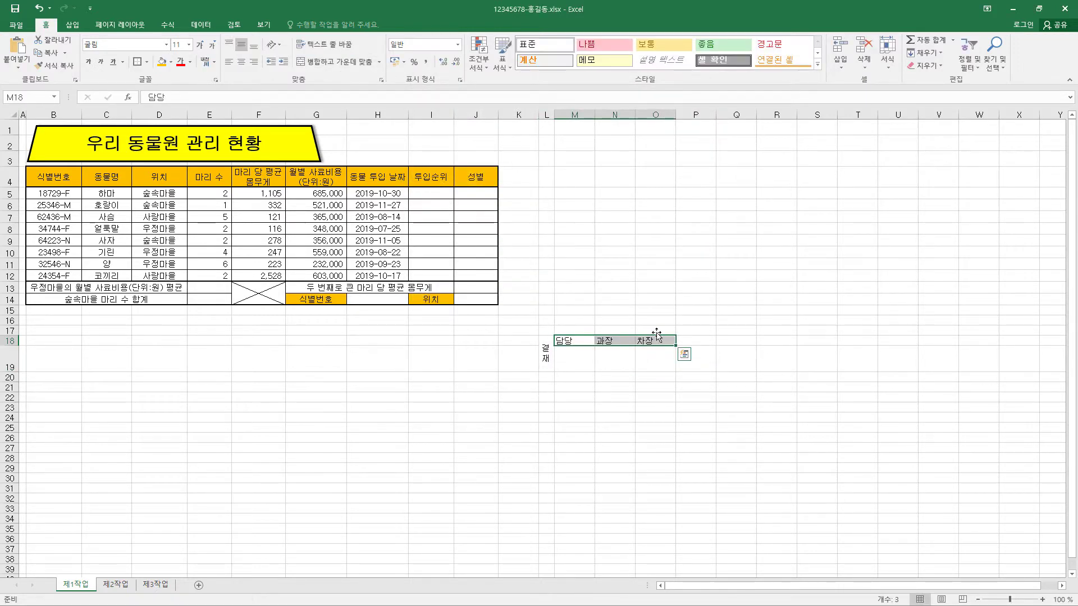
{"action": "key", "text": "Return"}
{"action": "left_click", "coordinate": [241, 62]}
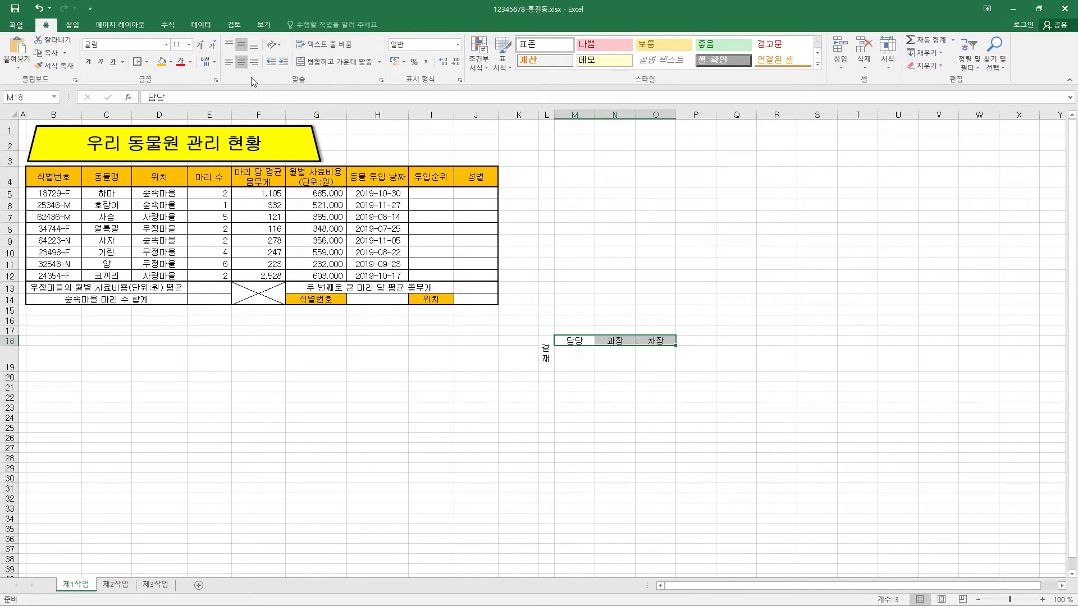
Step: Apply All Borders to the approval box L18:O19
{"action": "mouse_move", "coordinate": [547, 343]}
{"action": "left_mouse_down"}
{"action": "mouse_move", "coordinate": [658, 345]}
{"action": "mouse_move", "coordinate": [637, 345]}
{"action": "left_mouse_up"}
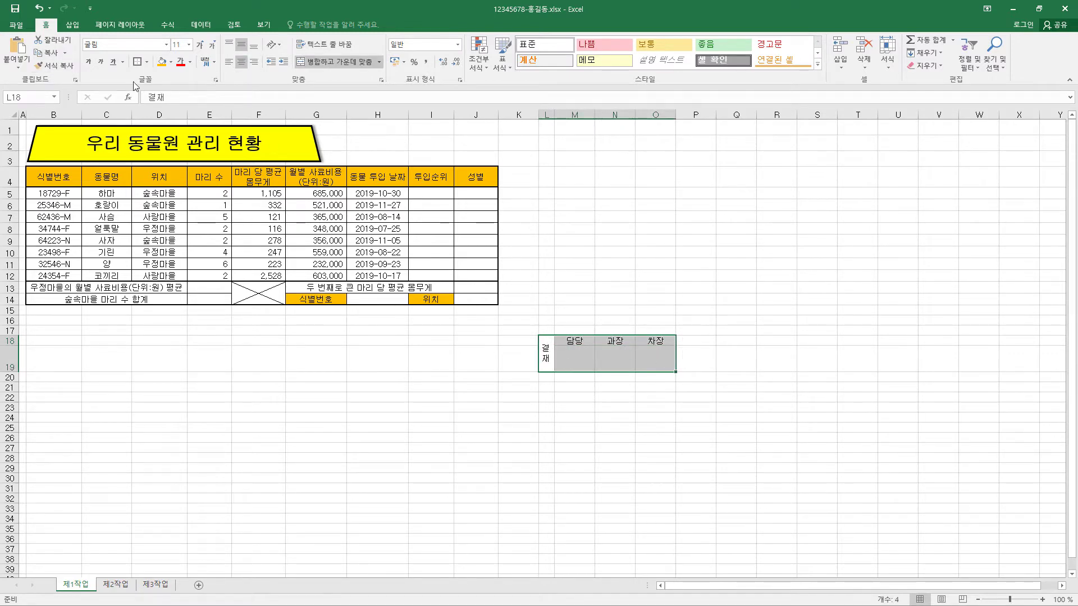
{"action": "left_click", "coordinate": [147, 61]}
{"action": "left_click", "coordinate": [163, 158]}
Step: Copy L18:O19 as a picture and paste it into the sheet
{"action": "left_click", "coordinate": [67, 53]}
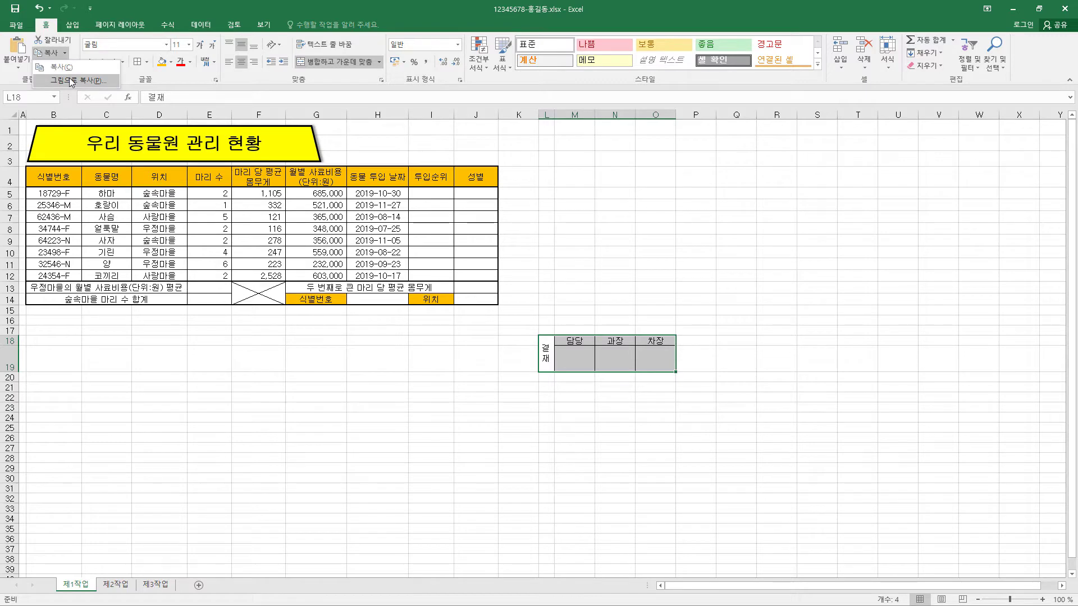
{"action": "left_click", "coordinate": [62, 80]}
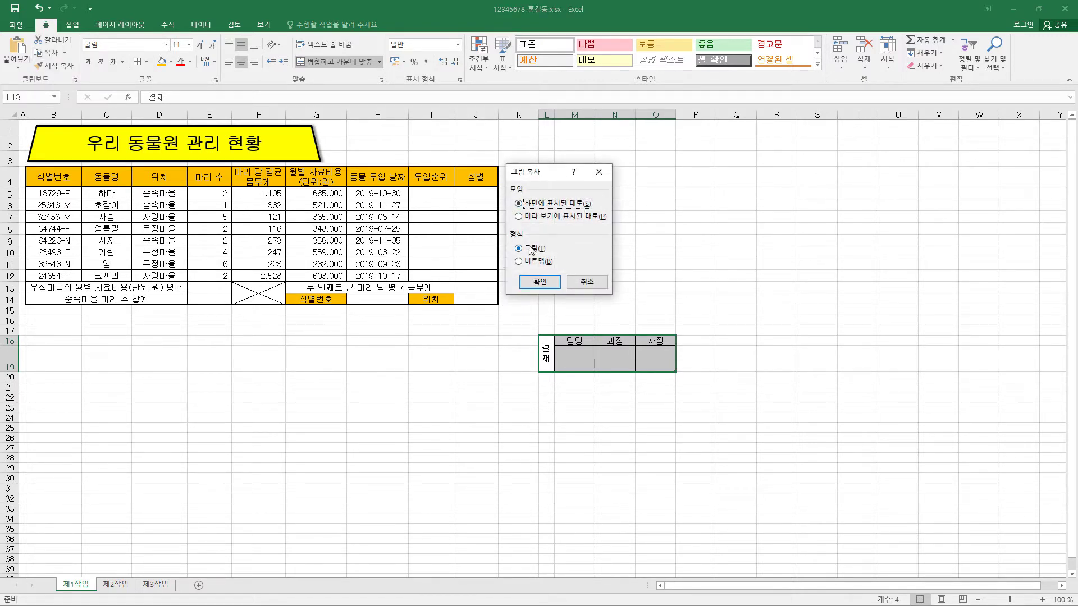
{"action": "left_click", "coordinate": [540, 283]}
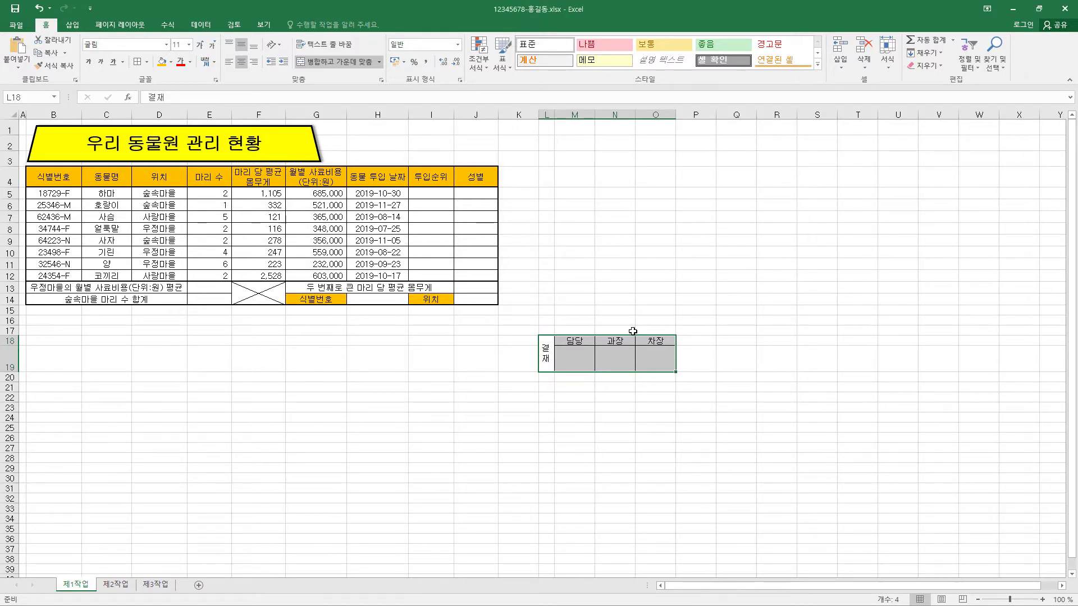
{"action": "key", "text": "ctrl+v"}
Step: Move and resize the approval box picture to fit H1:J3 beside the title
{"action": "left_click_drag", "start_coordinate": [625, 362], "coordinate": [429, 152]}
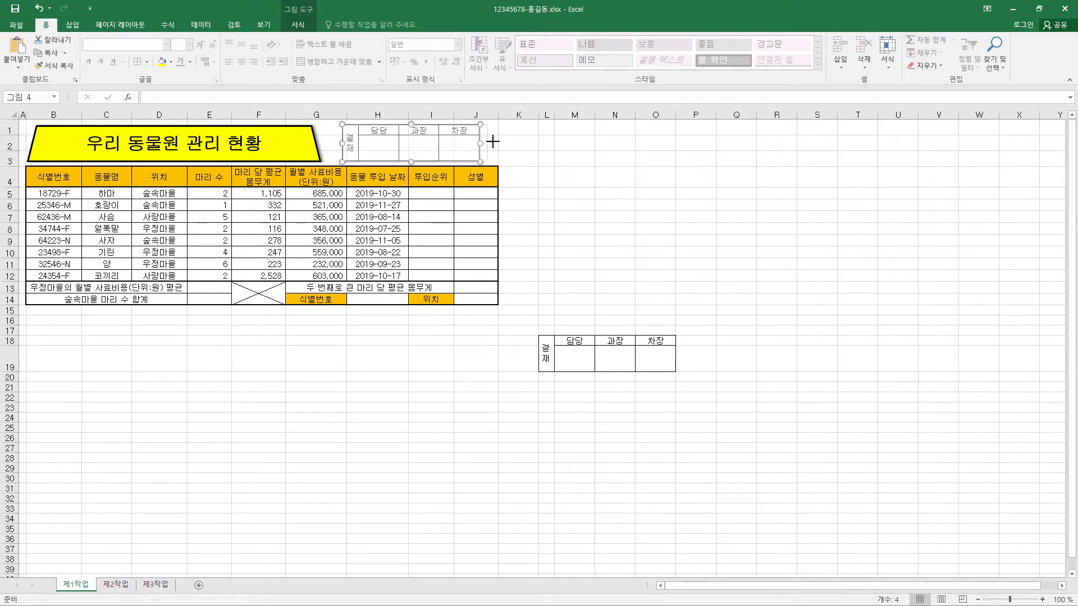
{"action": "left_click_drag", "start_coordinate": [493, 142], "coordinate": [497, 143]}
{"action": "left_click_drag", "start_coordinate": [342, 143], "coordinate": [347, 143]}
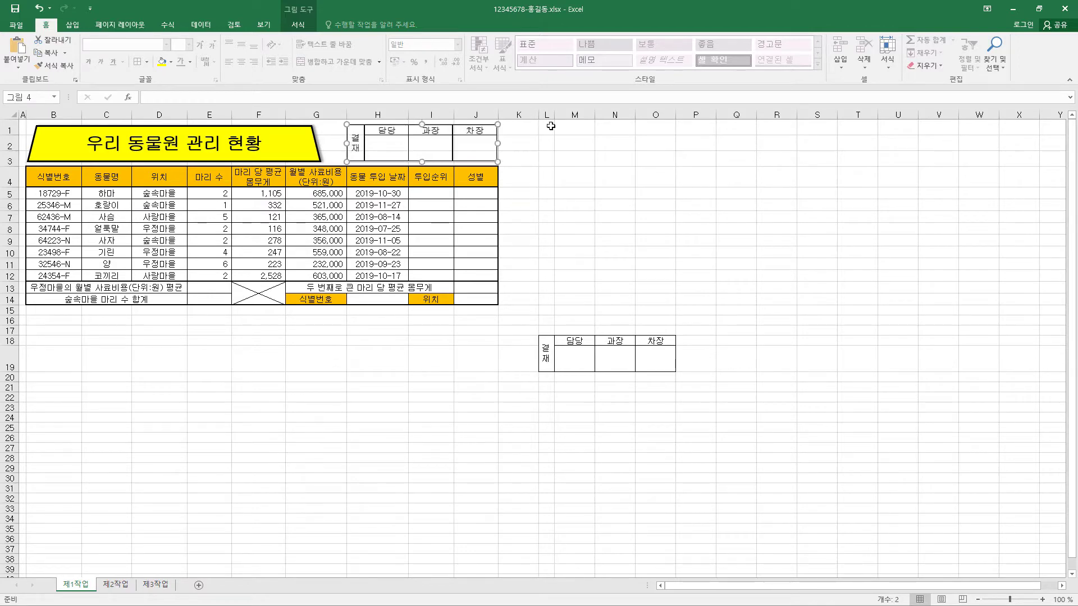
Step: Delete columns L through O and rows 18–19
{"action": "left_click_drag", "start_coordinate": [546, 115], "coordinate": [655, 115]}
{"action": "right_click", "coordinate": [624, 115]}
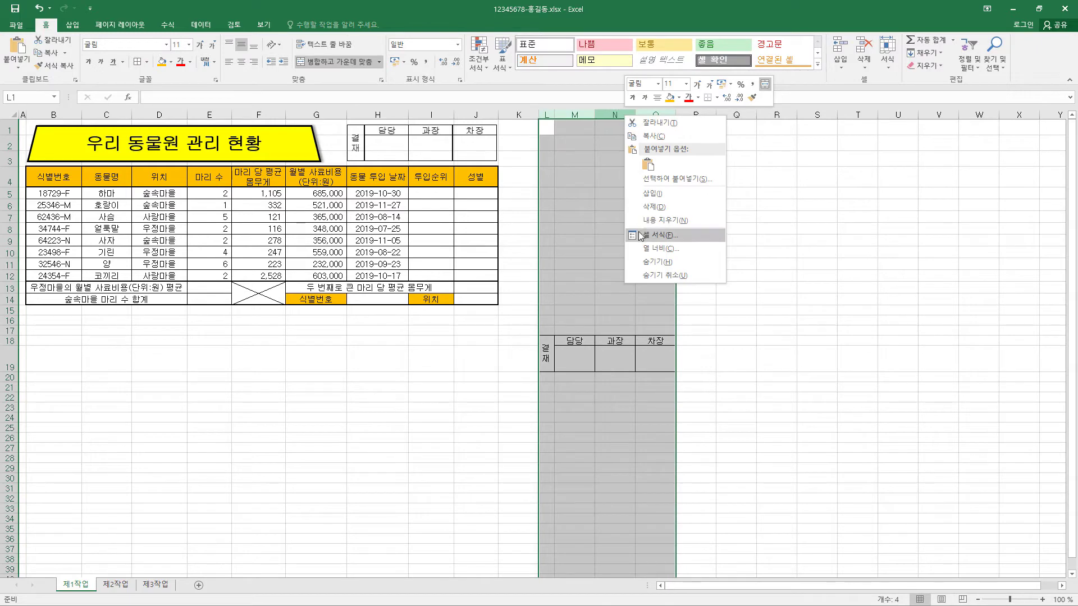
{"action": "left_click", "coordinate": [653, 207]}
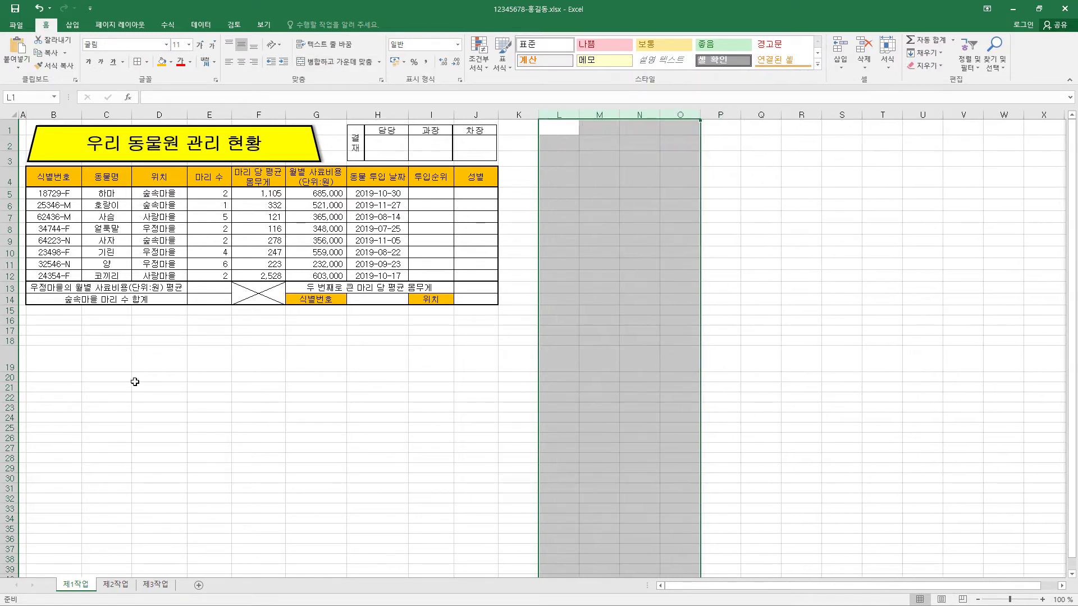
{"action": "left_click_drag", "start_coordinate": [20, 343], "coordinate": [12, 360]}
{"action": "right_click", "coordinate": [10, 357]}
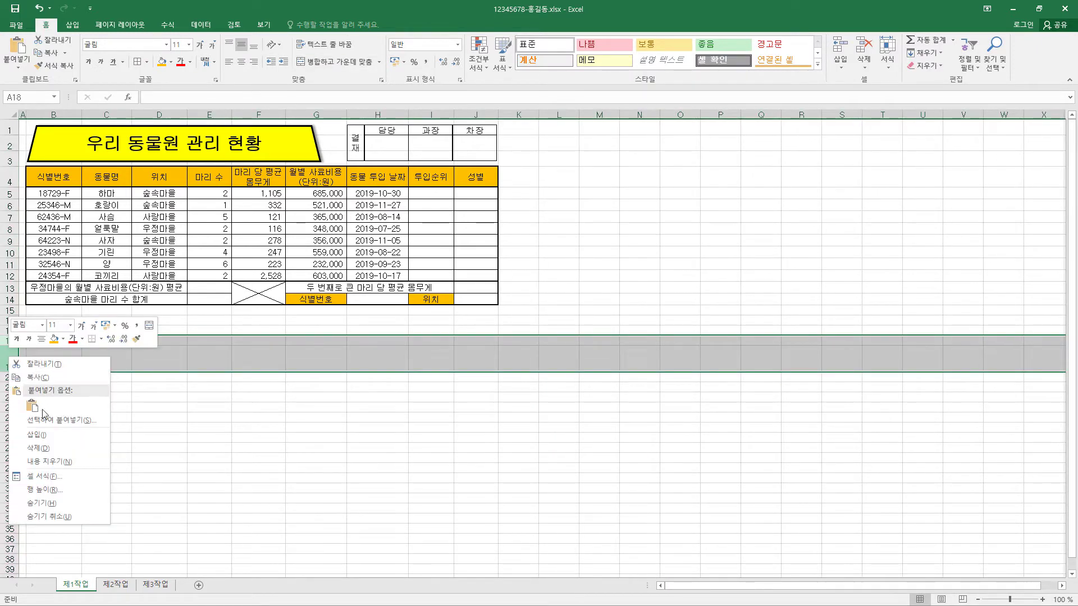
{"action": "left_click", "coordinate": [37, 448]}
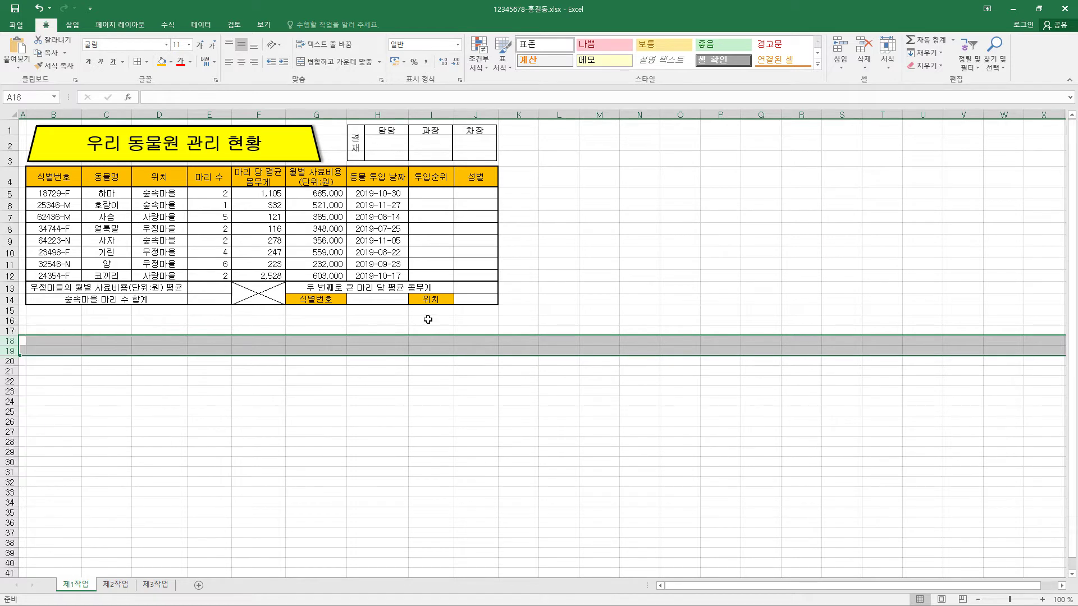
Step: Add List data validation to H14 with source =$B$5:$B$12
{"action": "left_click", "coordinate": [391, 300]}
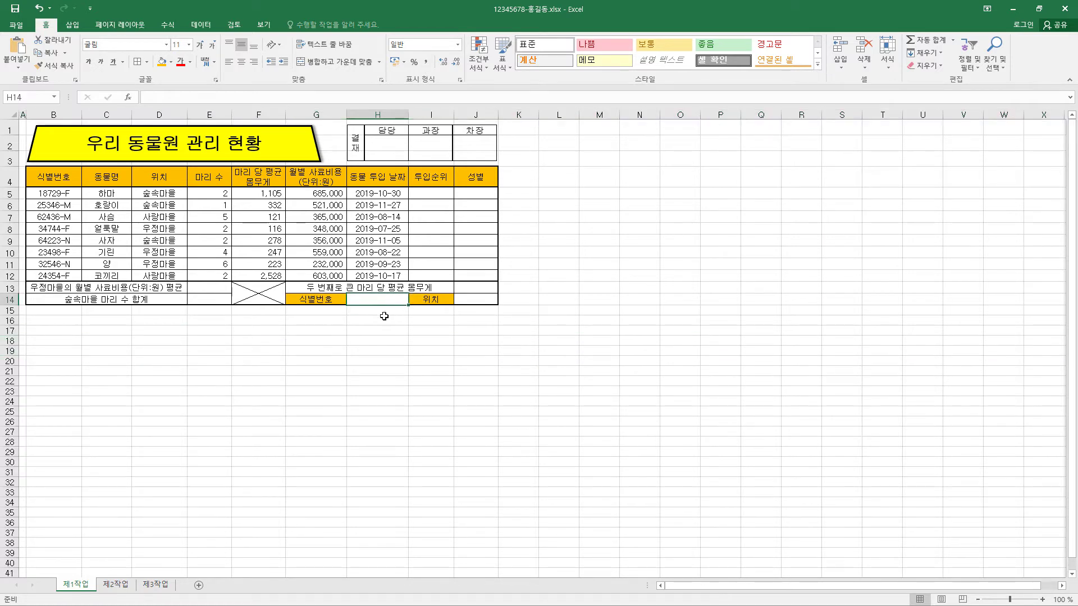
{"action": "left_click", "coordinate": [207, 27]}
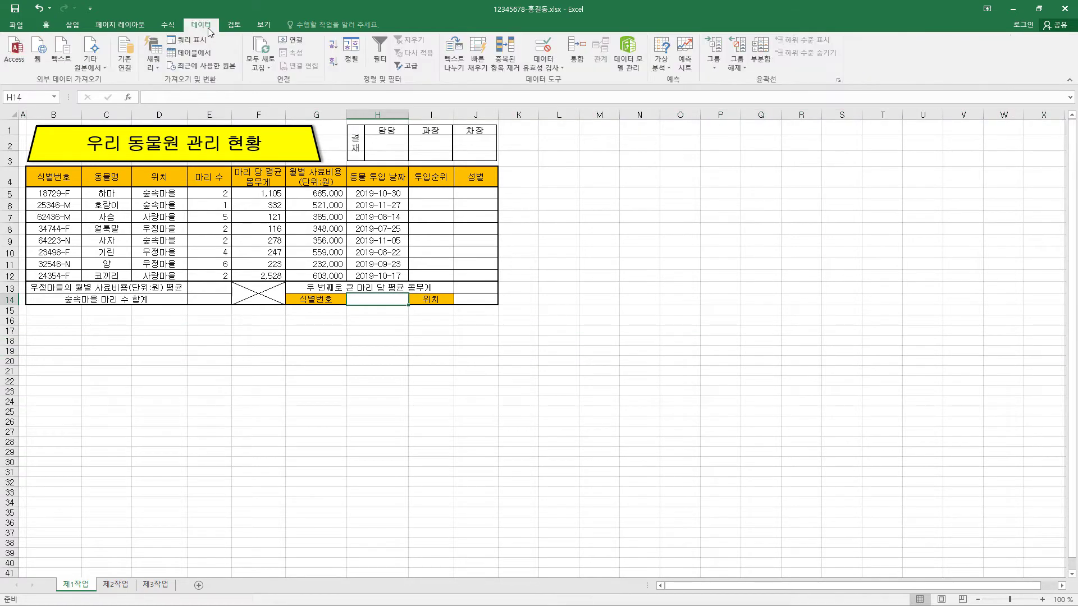
{"action": "left_click", "coordinate": [544, 48]}
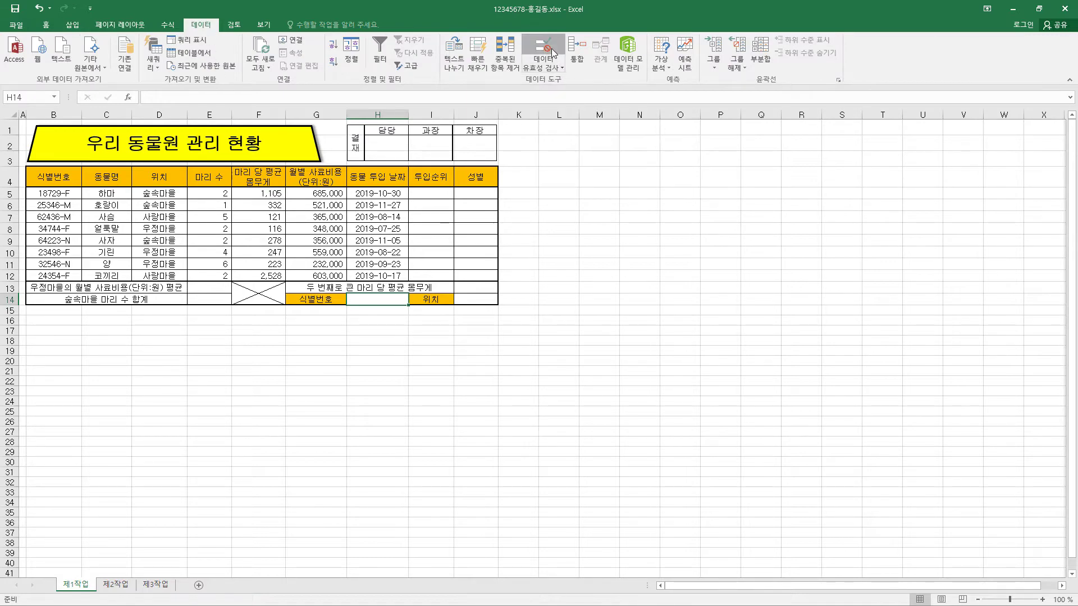
{"action": "left_click_drag", "start_coordinate": [543, 135], "coordinate": [598, 136]}
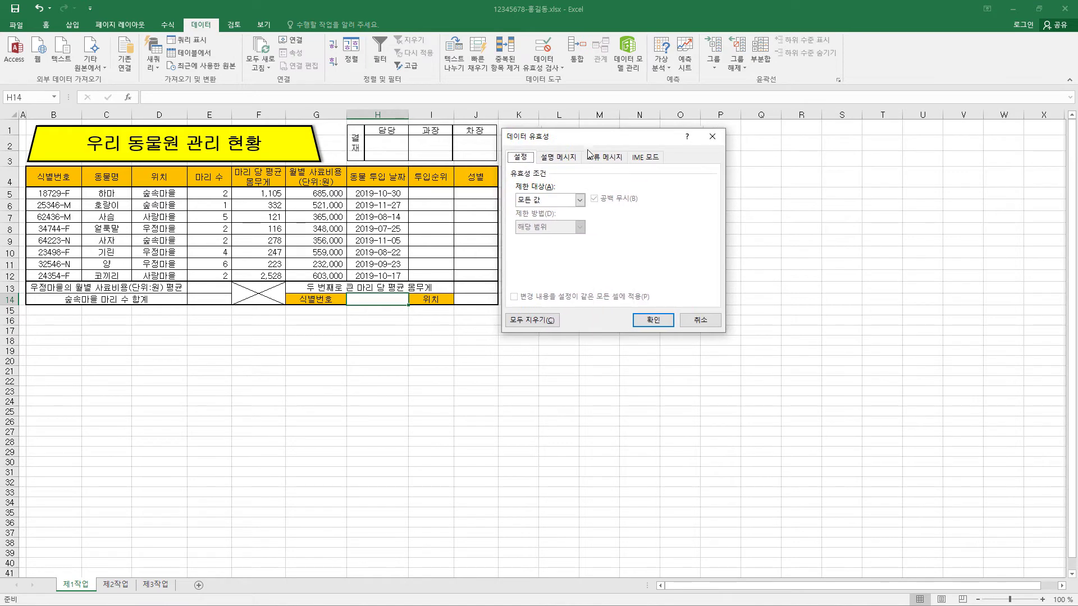
{"action": "left_click", "coordinate": [563, 207]}
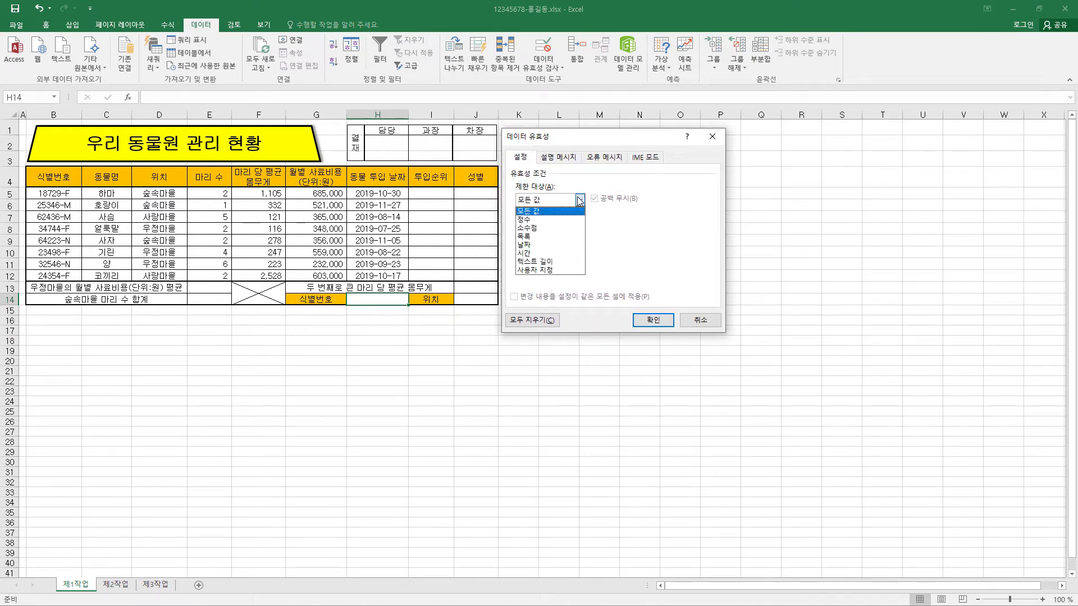
{"action": "left_click", "coordinate": [547, 243]}
{"action": "left_click", "coordinate": [540, 254]}
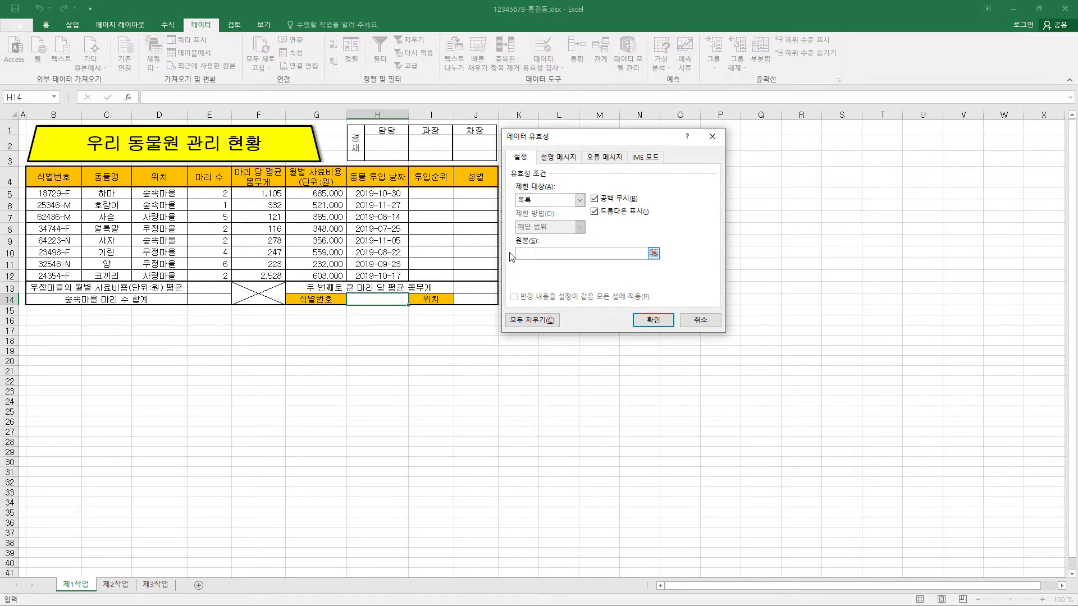
{"action": "left_click_drag", "start_coordinate": [58, 193], "coordinate": [68, 276]}
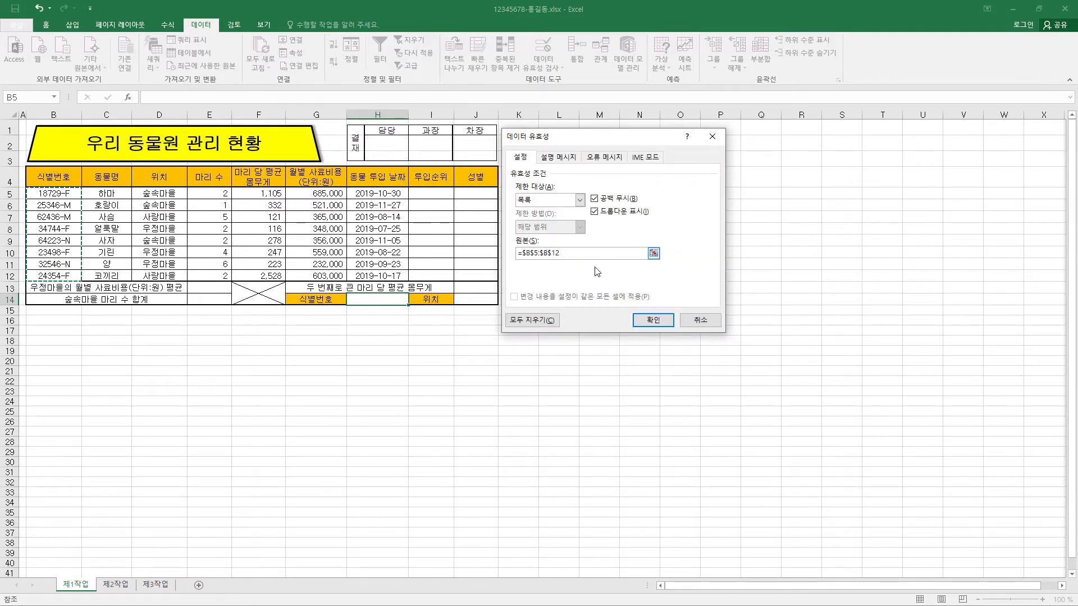
{"action": "left_click", "coordinate": [654, 320]}
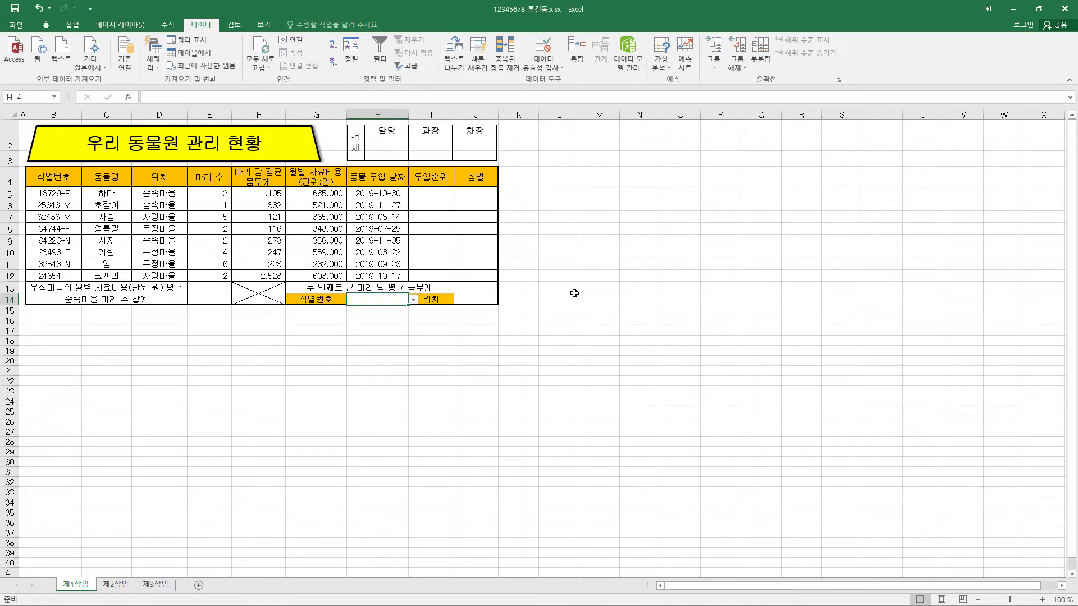
Step: Apply the custom number format #,##0"kg" to F5:F12
{"action": "left_click_drag", "start_coordinate": [273, 194], "coordinate": [271, 274]}
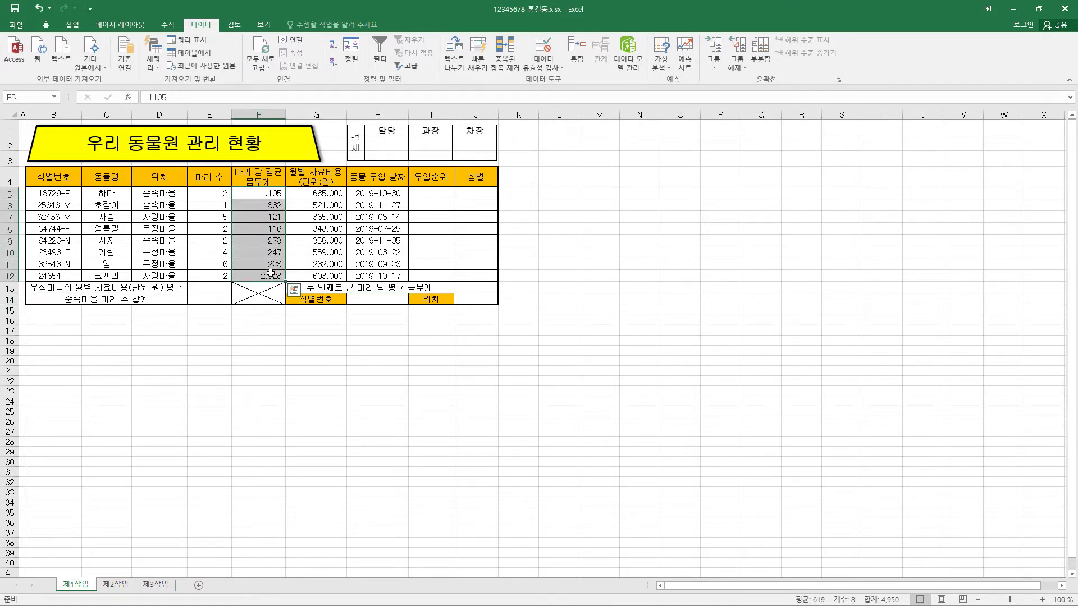
{"action": "key", "text": "ctrl+1"}
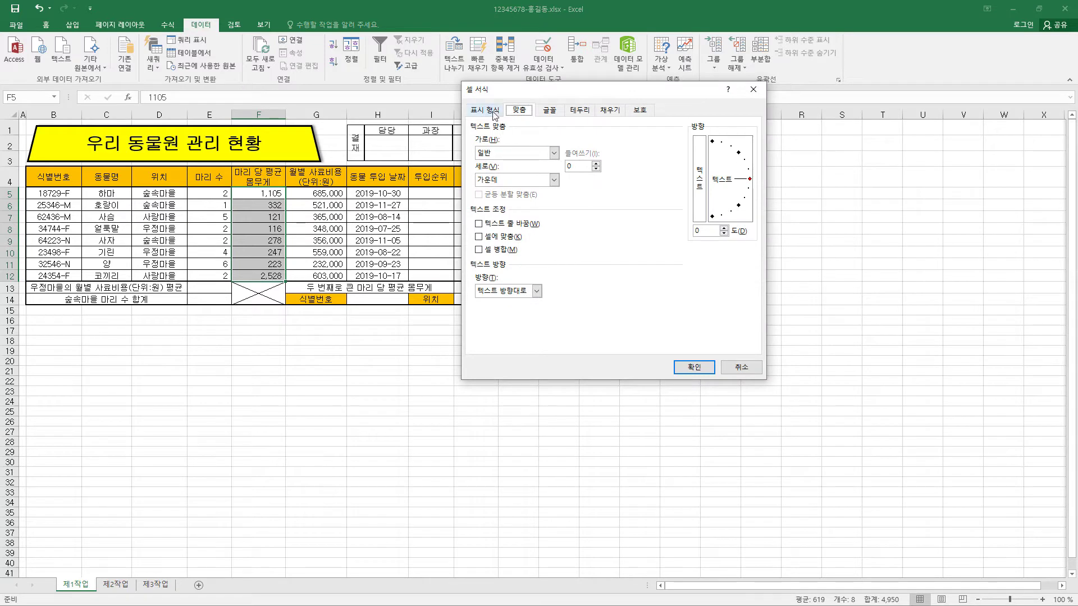
{"action": "left_click", "coordinate": [494, 110]}
{"action": "left_click", "coordinate": [504, 231]}
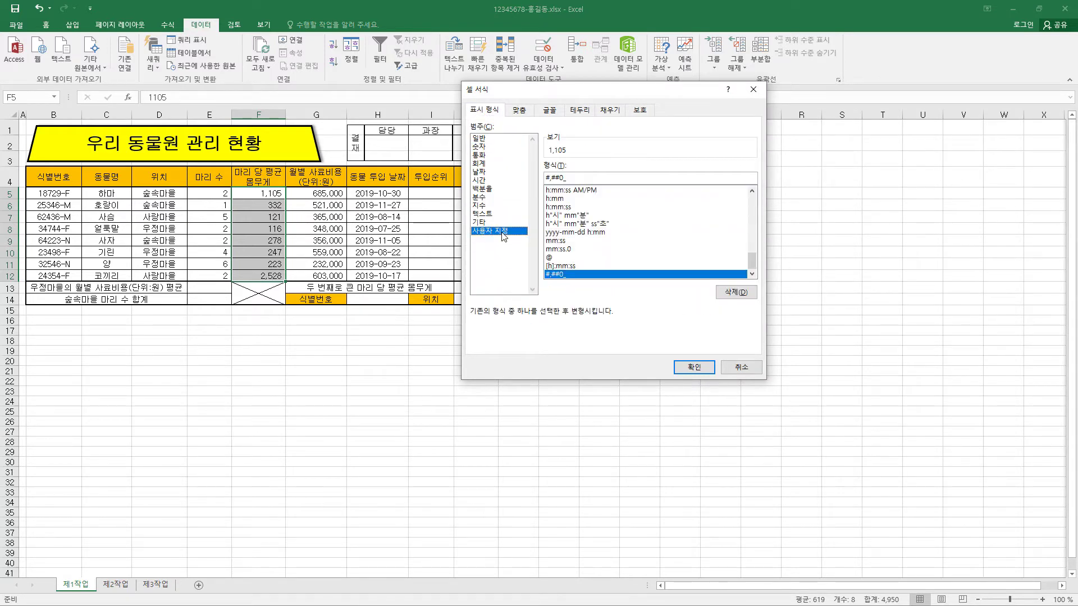
{"action": "left_click_drag", "start_coordinate": [752, 262], "coordinate": [752, 194]}
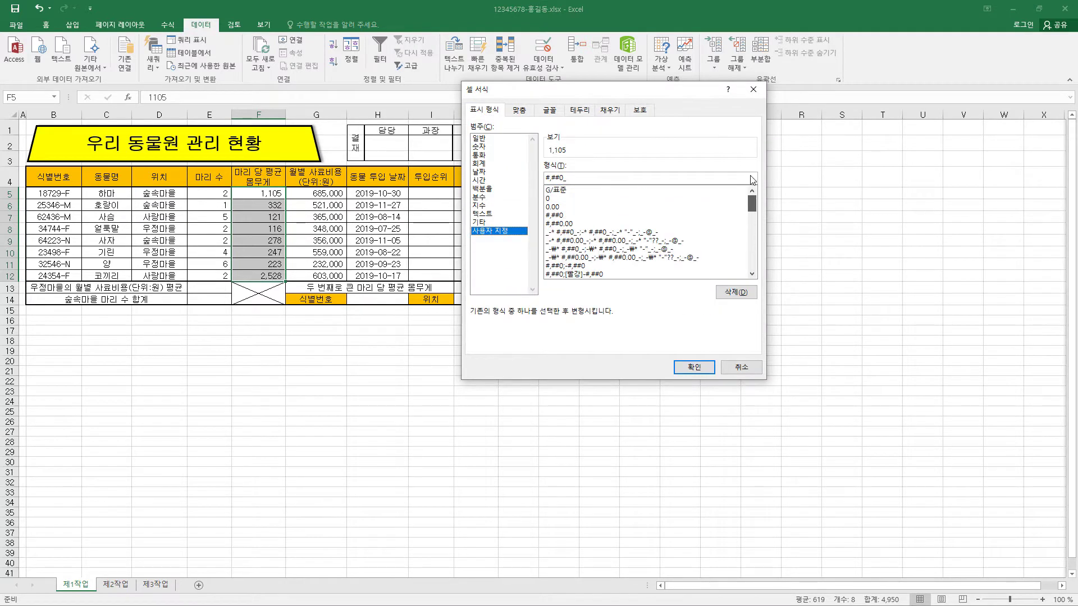
{"action": "left_click", "coordinate": [560, 216]}
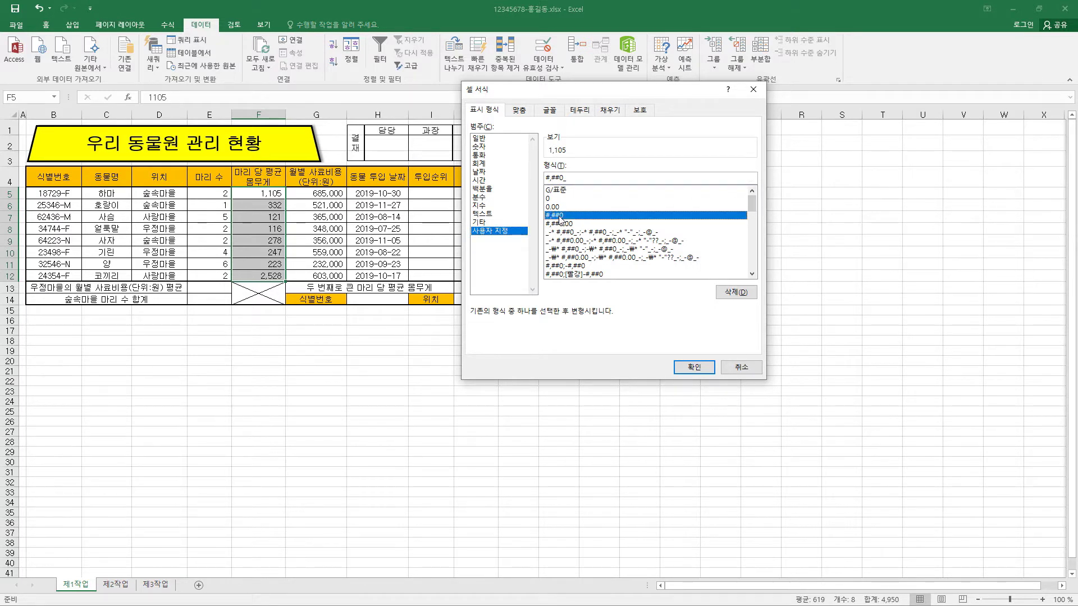
{"action": "left_click", "coordinate": [580, 179]}
{"action": "type", "text": "\"kg\""}
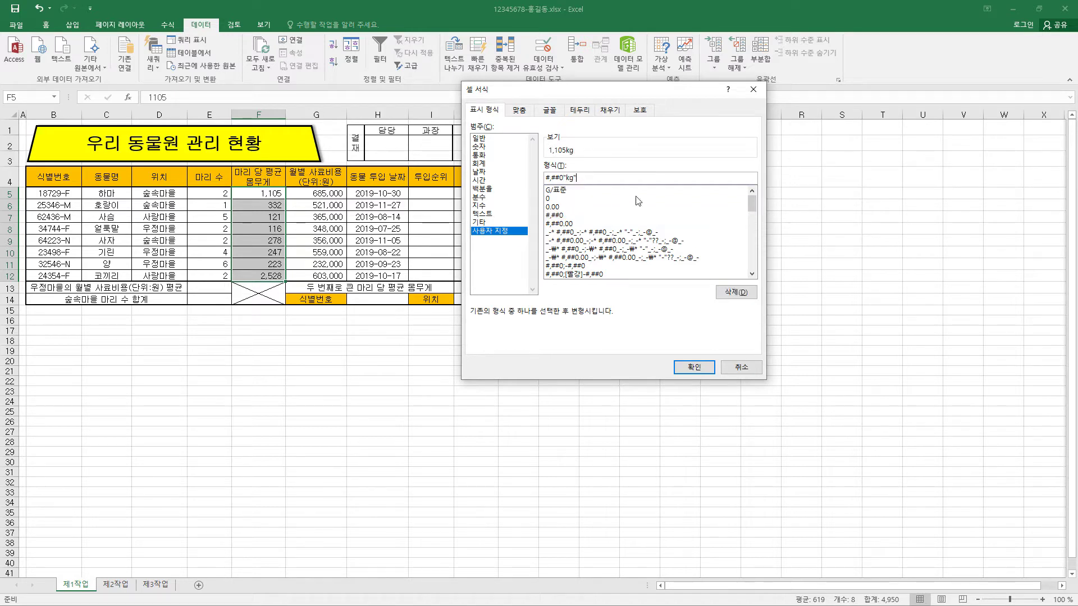
{"action": "left_click", "coordinate": [695, 367]}
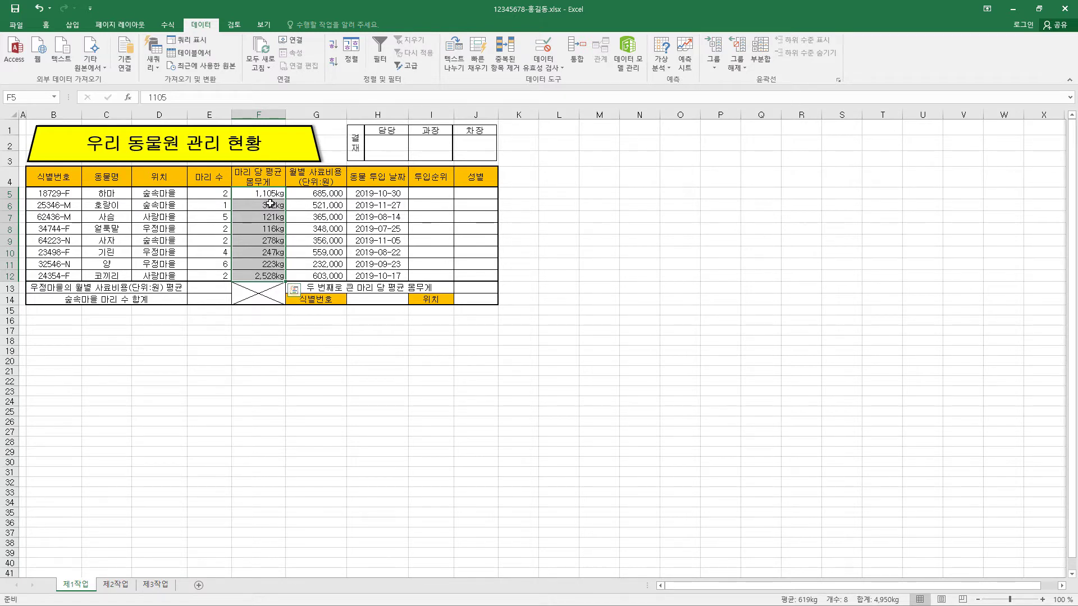
Step: Define the name 몸무게 for the weight cells F5:F12
{"action": "key", "text": "ctrl+q"}
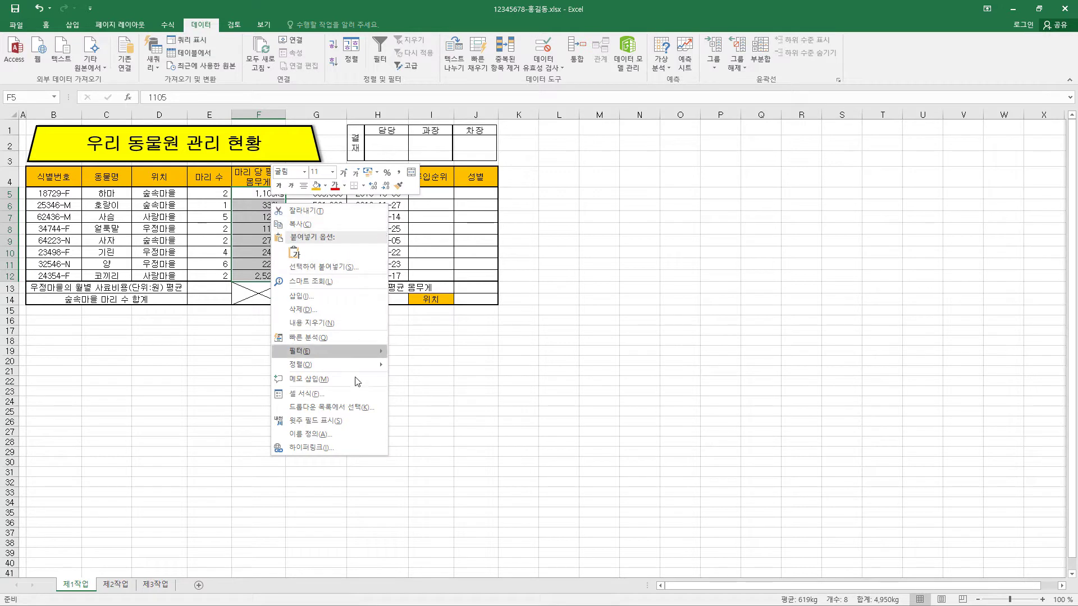
{"action": "left_click", "coordinate": [345, 434]}
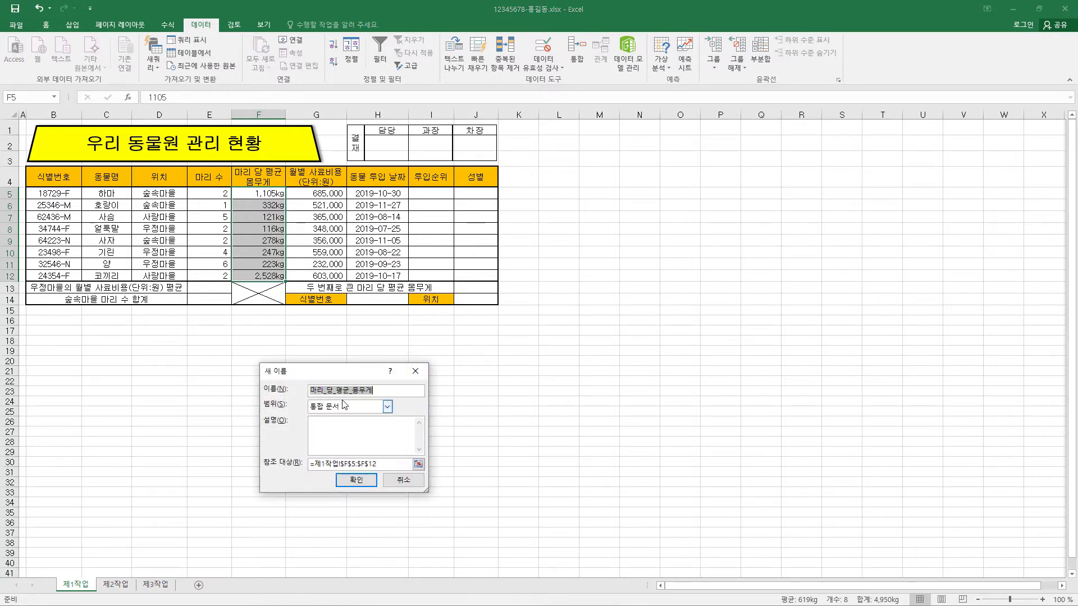
{"action": "type", "text": "몸무게"}
{"action": "left_click", "coordinate": [358, 480]}
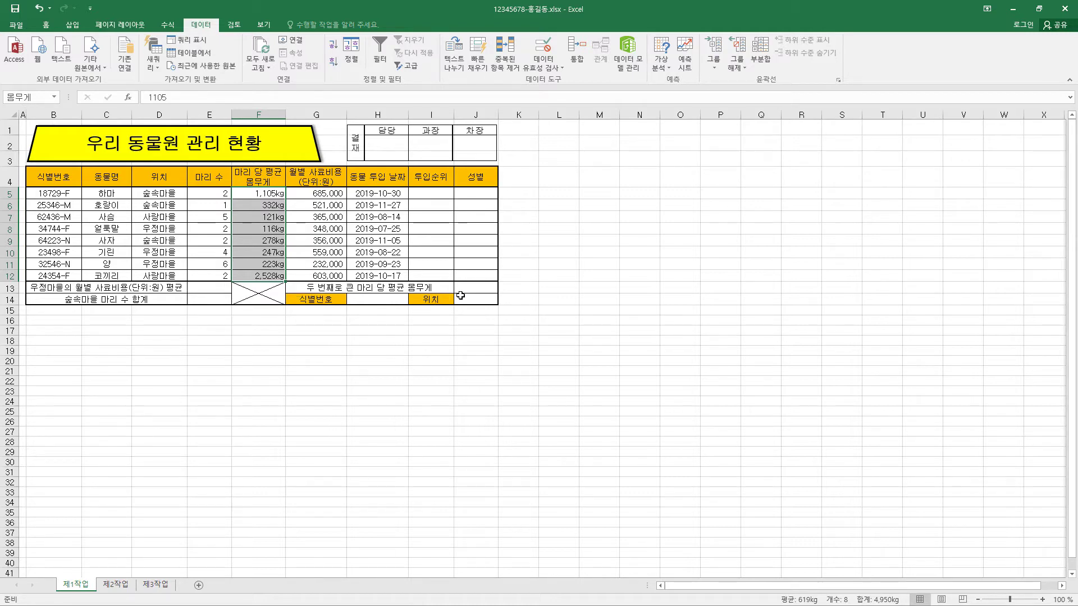
Step: Fill I5:I12 at once with =RANK.EQ(H5,$H$5:$H$12,1)&"번째"
{"action": "left_click", "coordinate": [485, 288]}
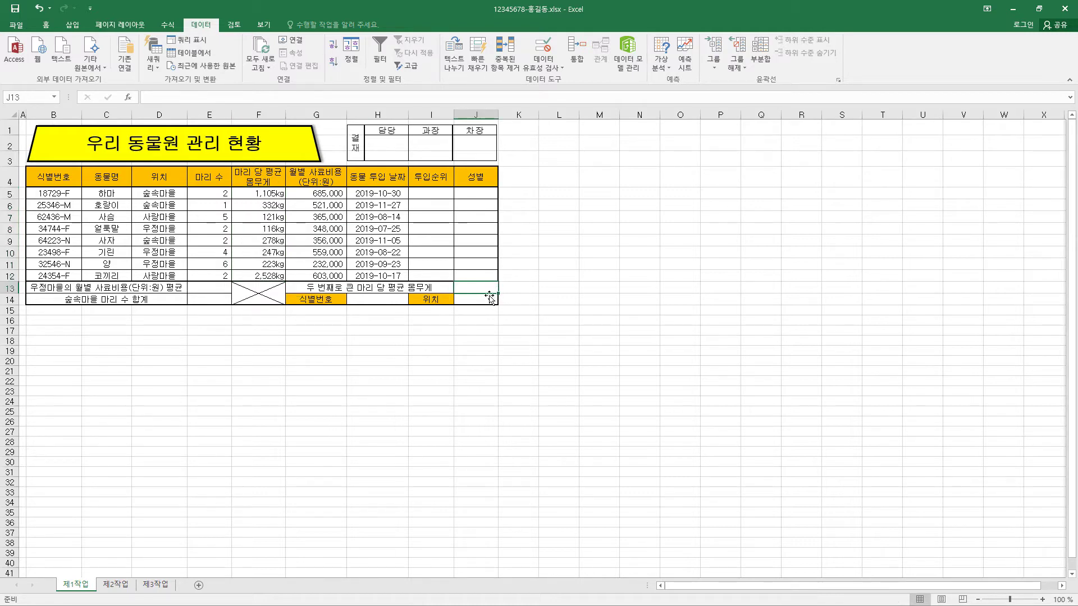
{"action": "type", "text": "=RANK.EQ(H5,$H$5:$H$12,1)&\"번째\""}
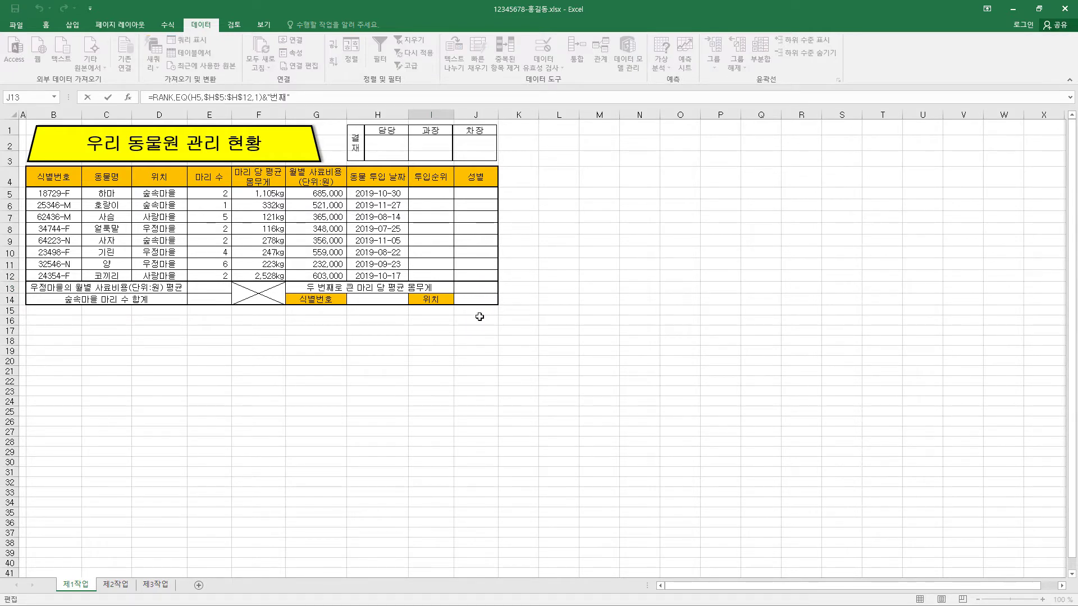
{"action": "key", "text": "Escape"}
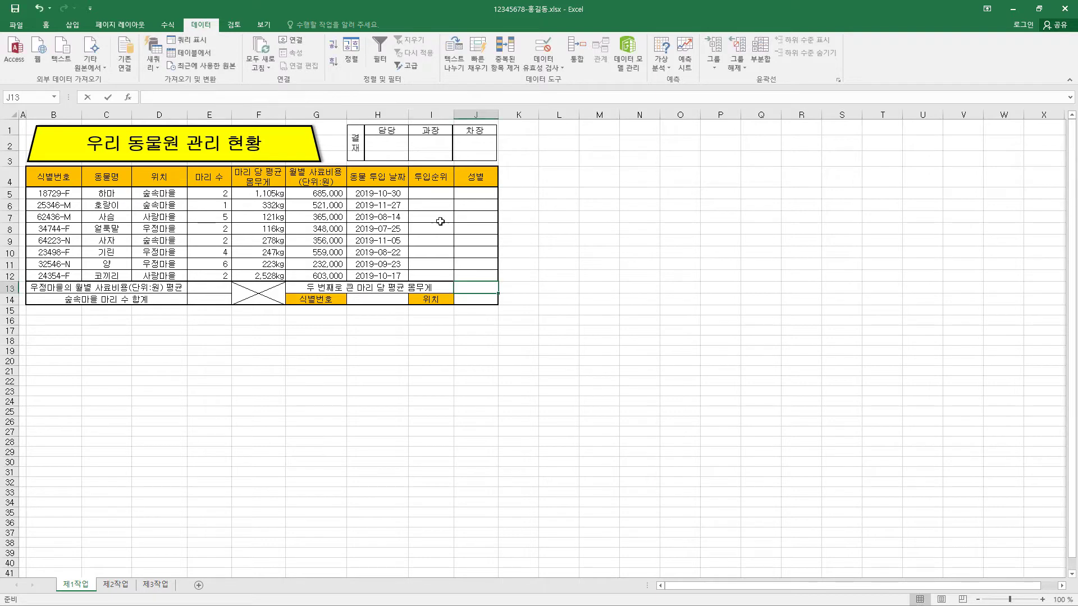
{"action": "left_click_drag", "start_coordinate": [439, 192], "coordinate": [438, 271]}
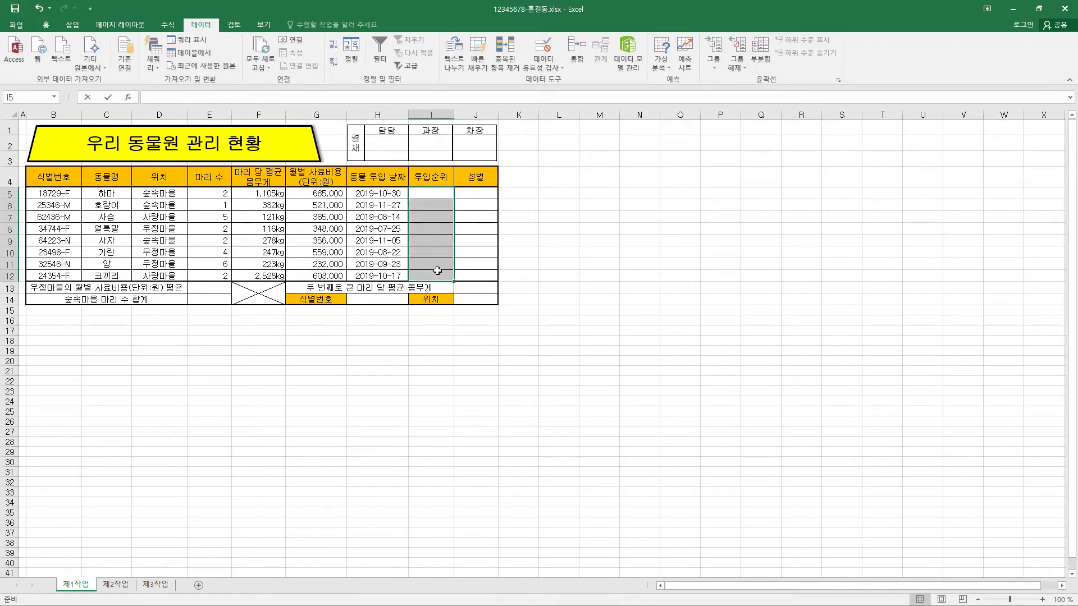
{"action": "type", "text": "="}
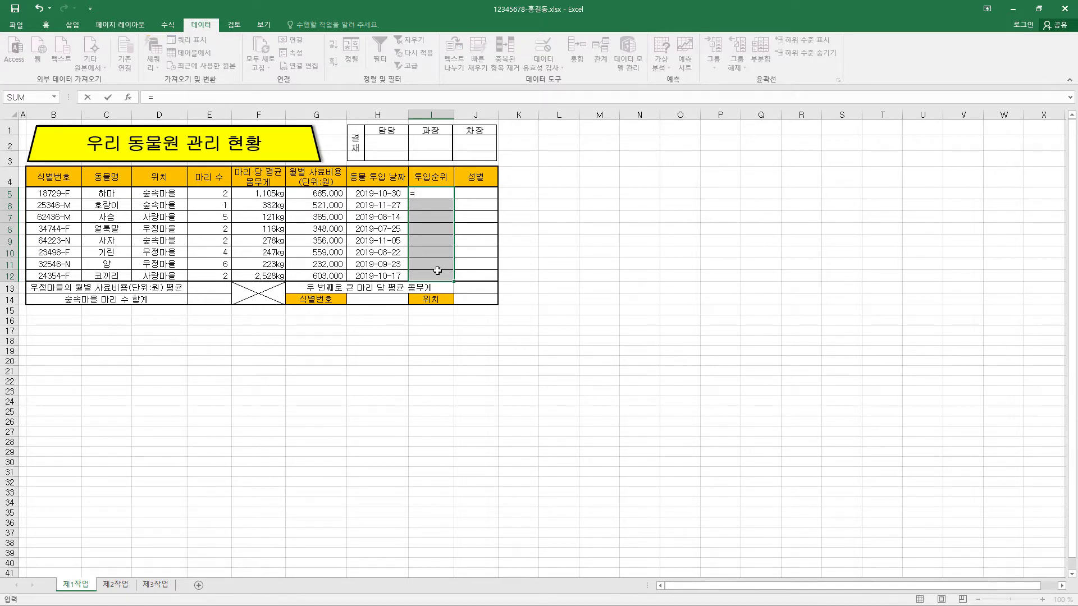
{"action": "type", "text": "RANK.EQ(H5, $H$5:$H$12, 1)&\"번째\""}
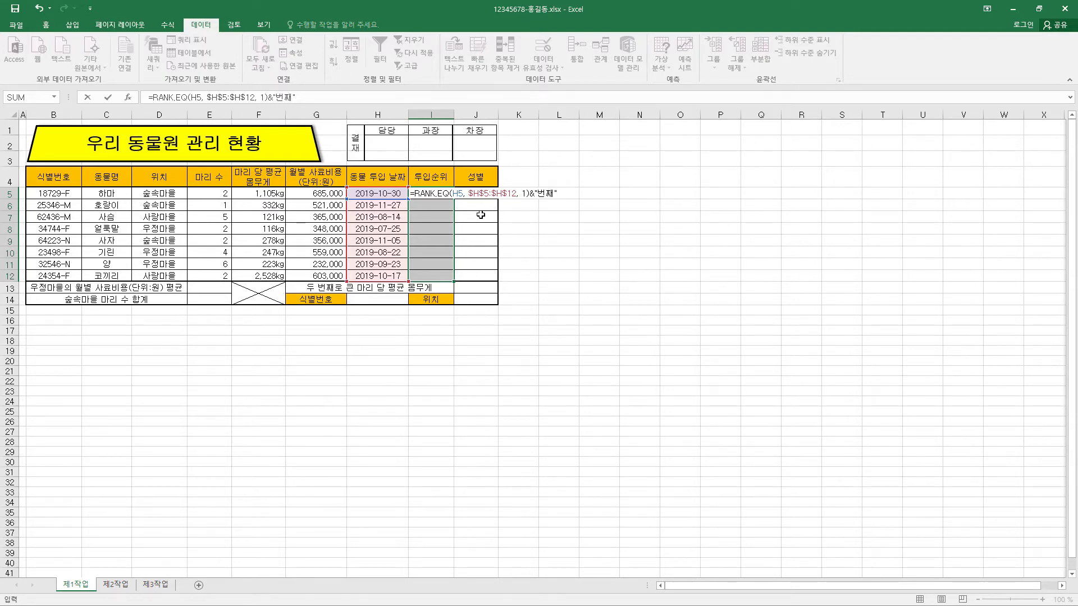
{"action": "key", "text": "ctrl+Return"}
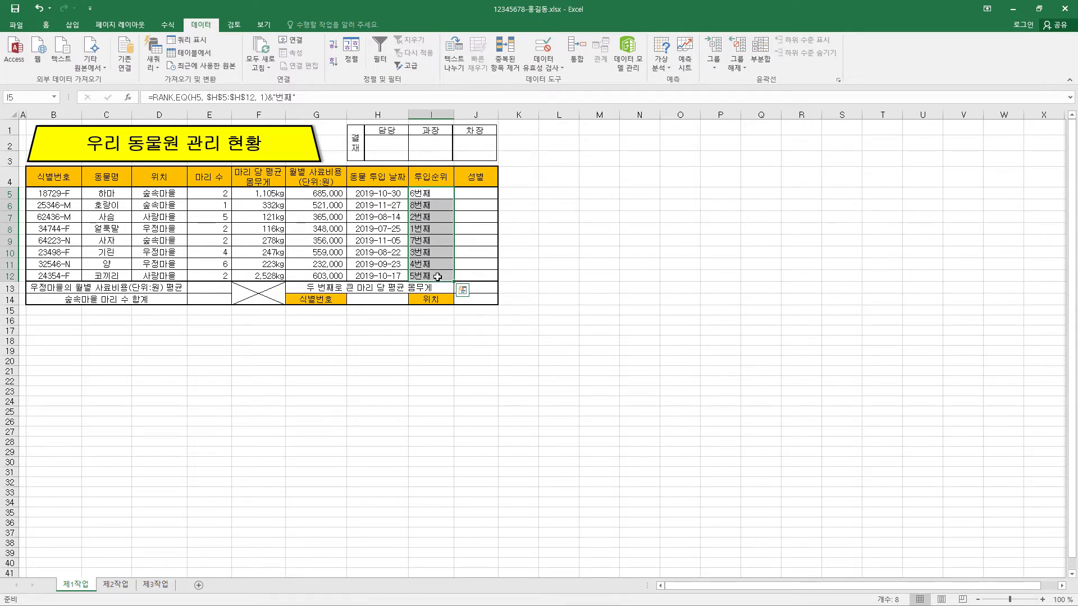
Step: Center-align the rank results in I5:I12
{"action": "left_click", "coordinate": [46, 25]}
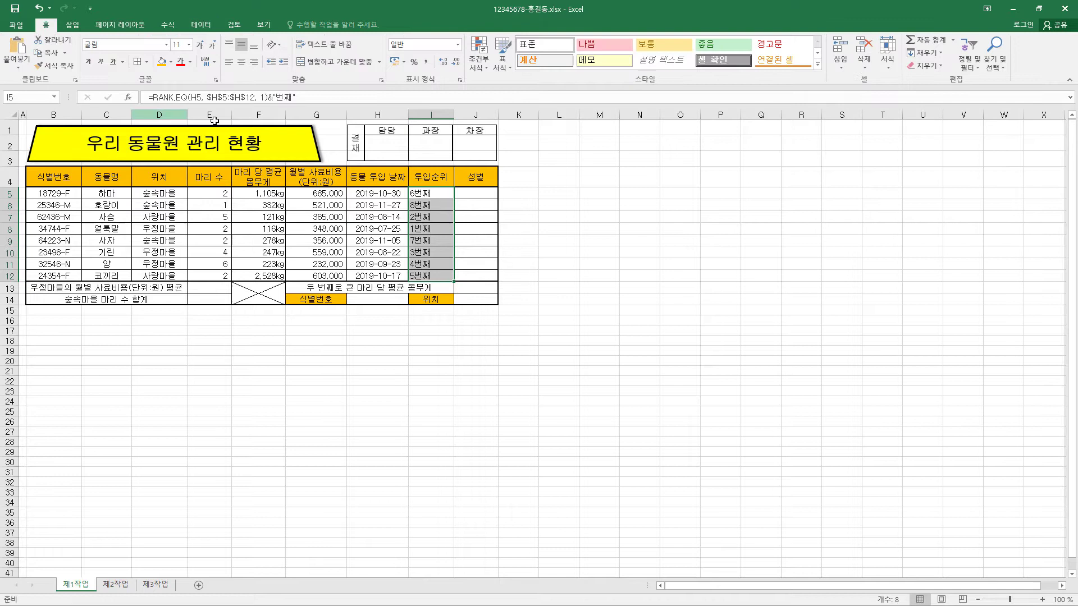
{"action": "left_click", "coordinate": [242, 63]}
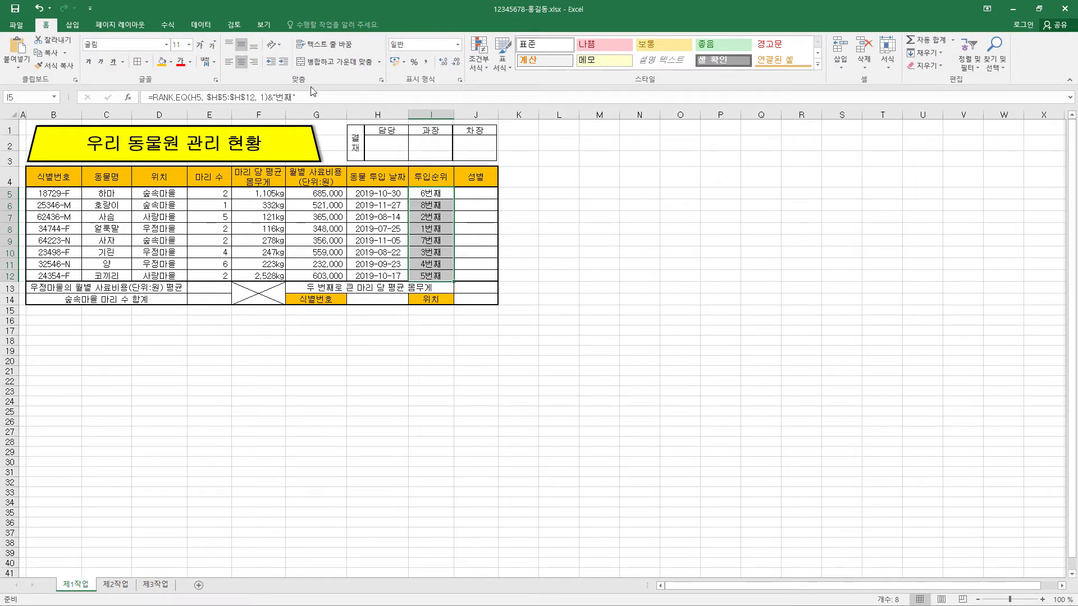
{"action": "left_click", "coordinate": [440, 195]}
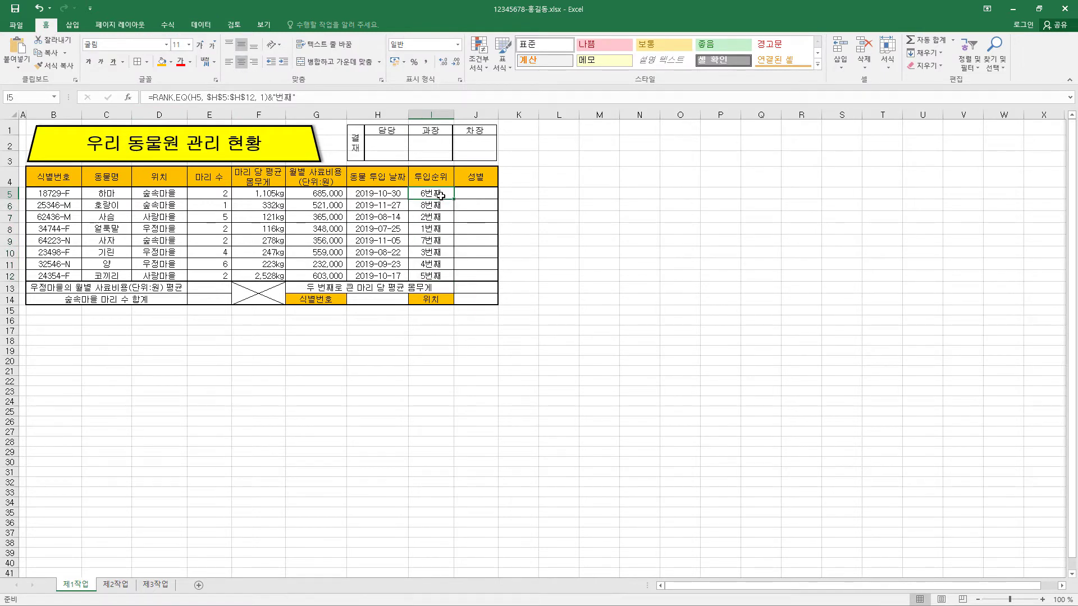
{"action": "left_click", "coordinate": [184, 98]}
{"action": "key", "text": "shift+F3"}
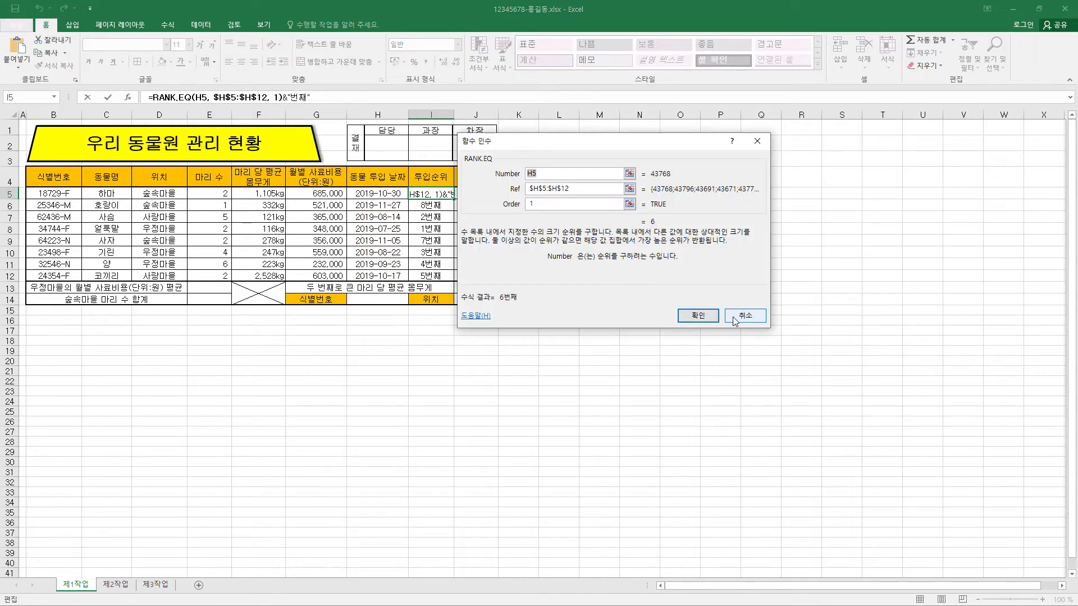
{"action": "left_click", "coordinate": [734, 318]}
Step: Review I5's RANK.EQ arguments (H5, $H$5:$H$12, 1) without changing the formula
{"action": "left_click", "coordinate": [194, 99]}
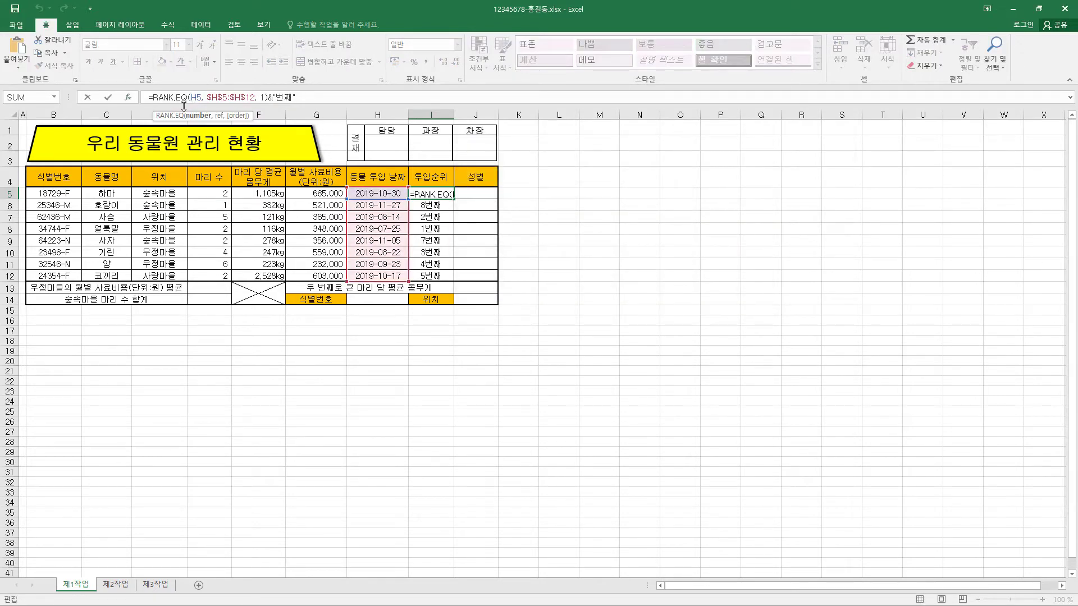
{"action": "left_click", "coordinate": [129, 99]}
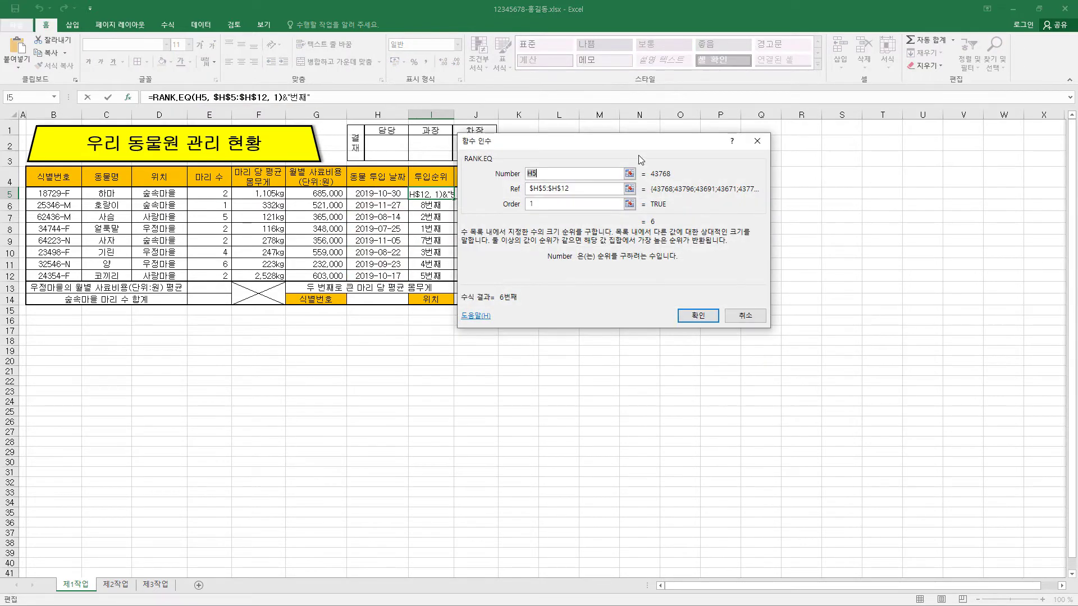
{"action": "left_click_drag", "start_coordinate": [631, 145], "coordinate": [672, 147]}
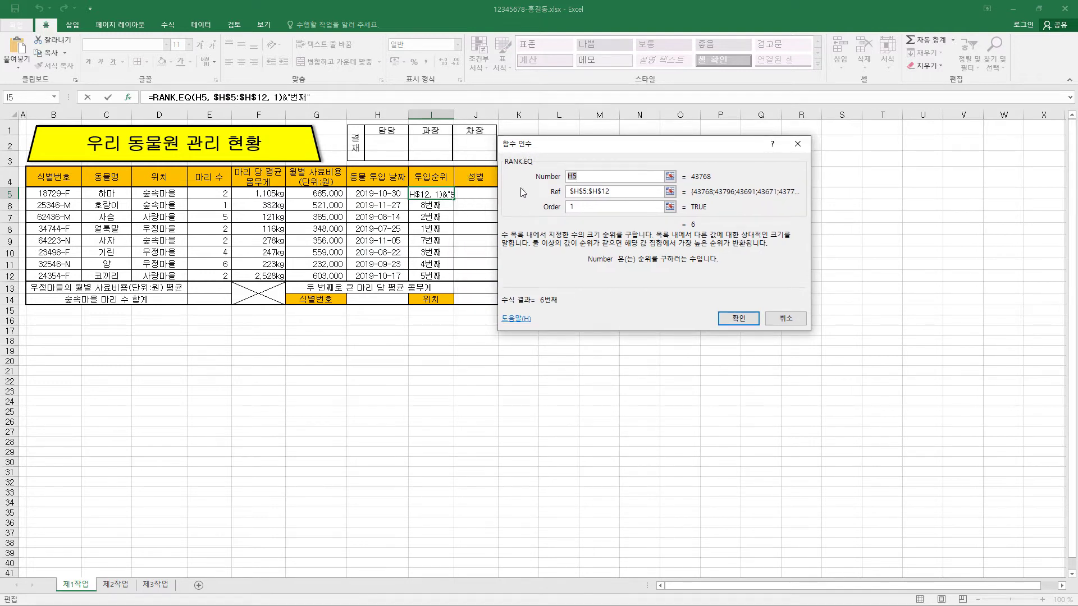
{"action": "left_click", "coordinate": [590, 178]}
{"action": "left_click", "coordinate": [602, 192]}
{"action": "left_click", "coordinate": [598, 206]}
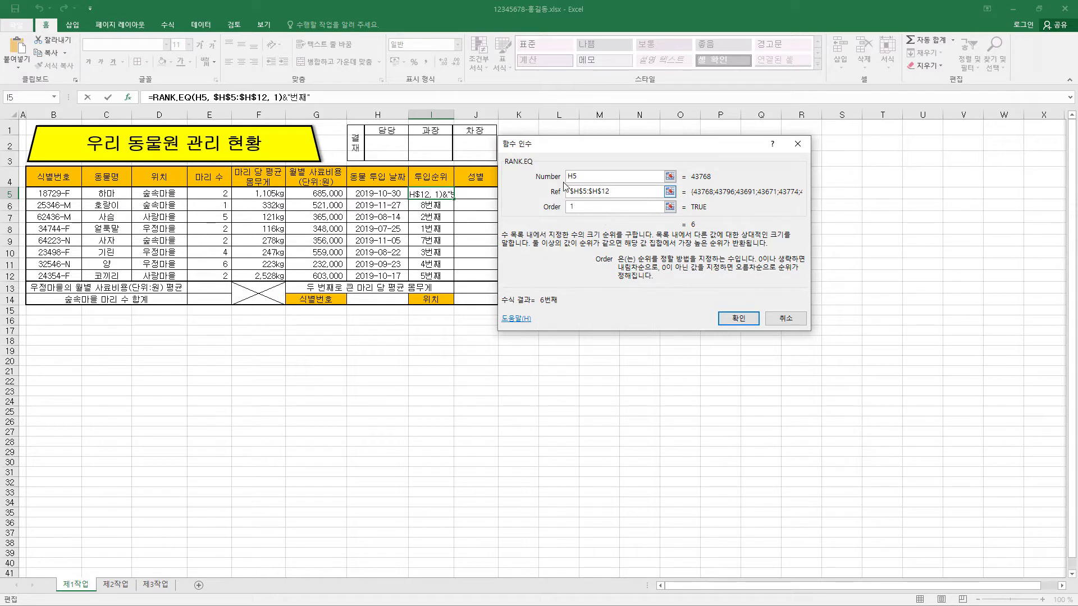
{"action": "left_click", "coordinate": [593, 177]}
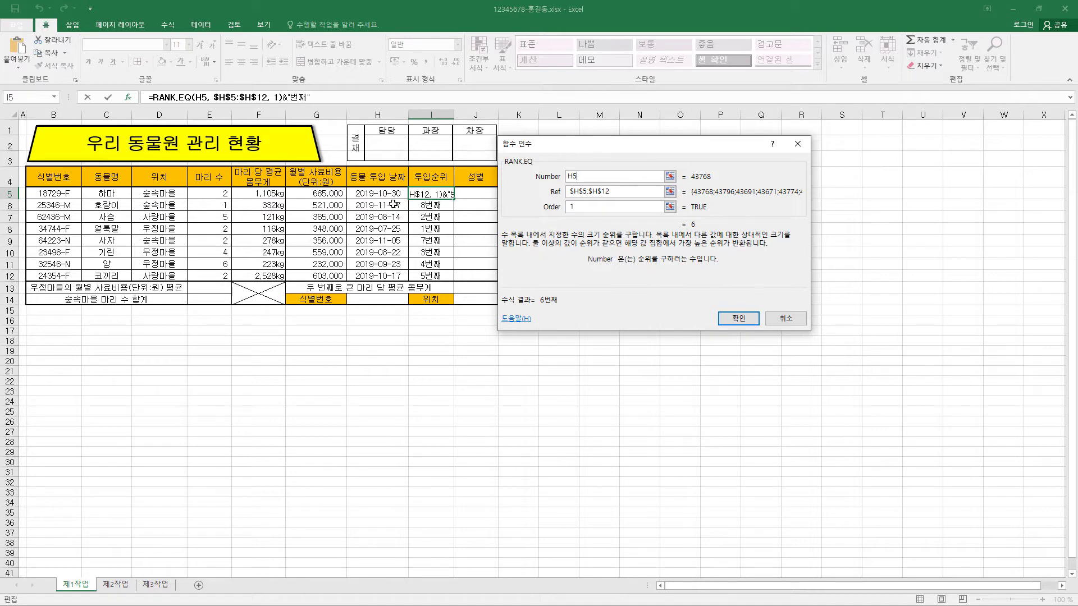
{"action": "left_click", "coordinate": [611, 193]}
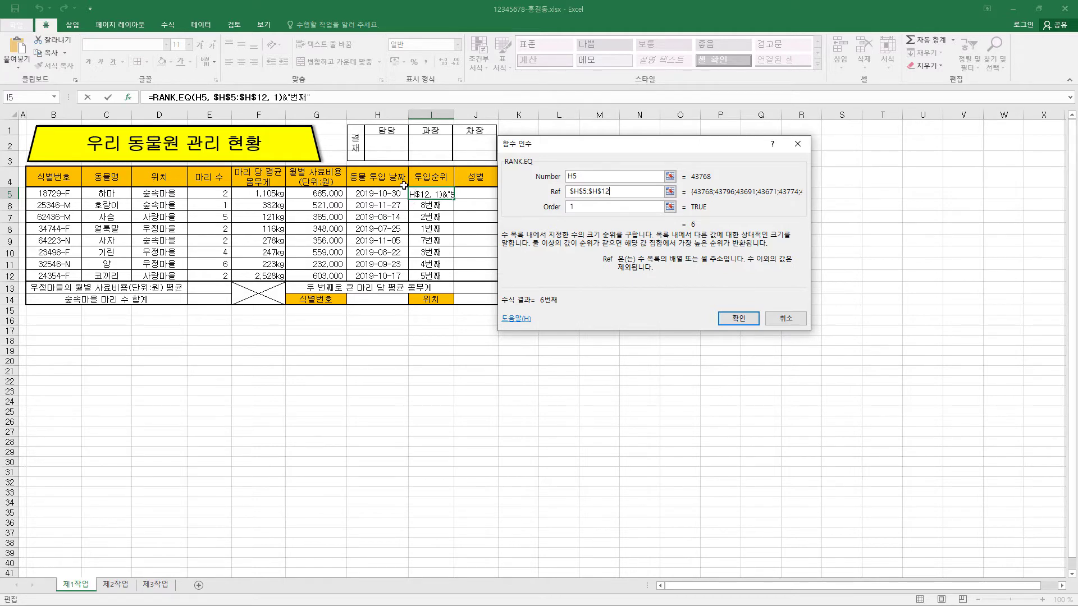
{"action": "left_click", "coordinate": [585, 208]}
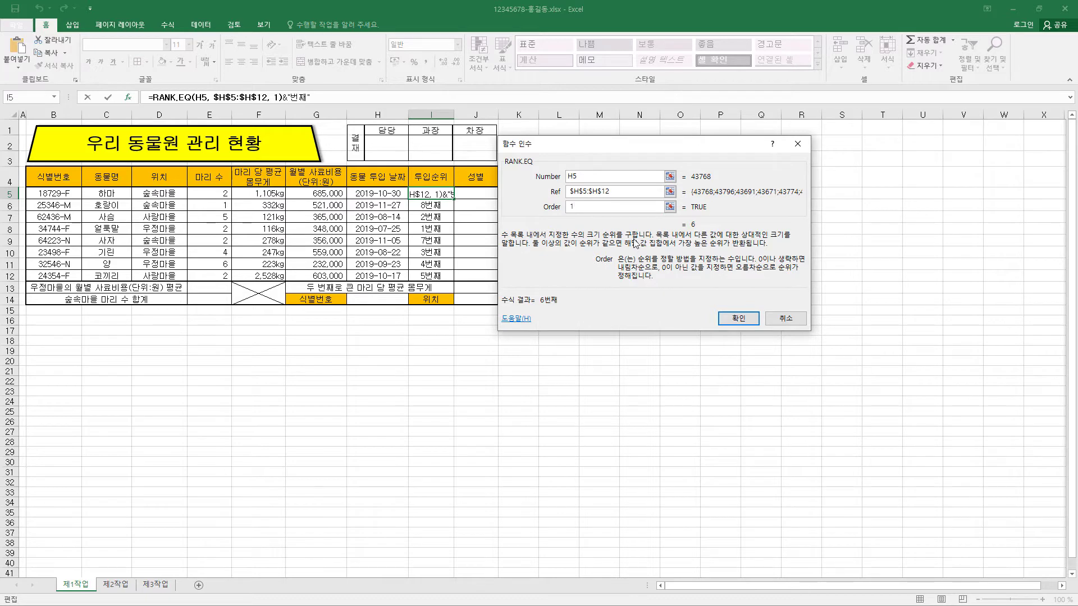
{"action": "left_click", "coordinate": [738, 318]}
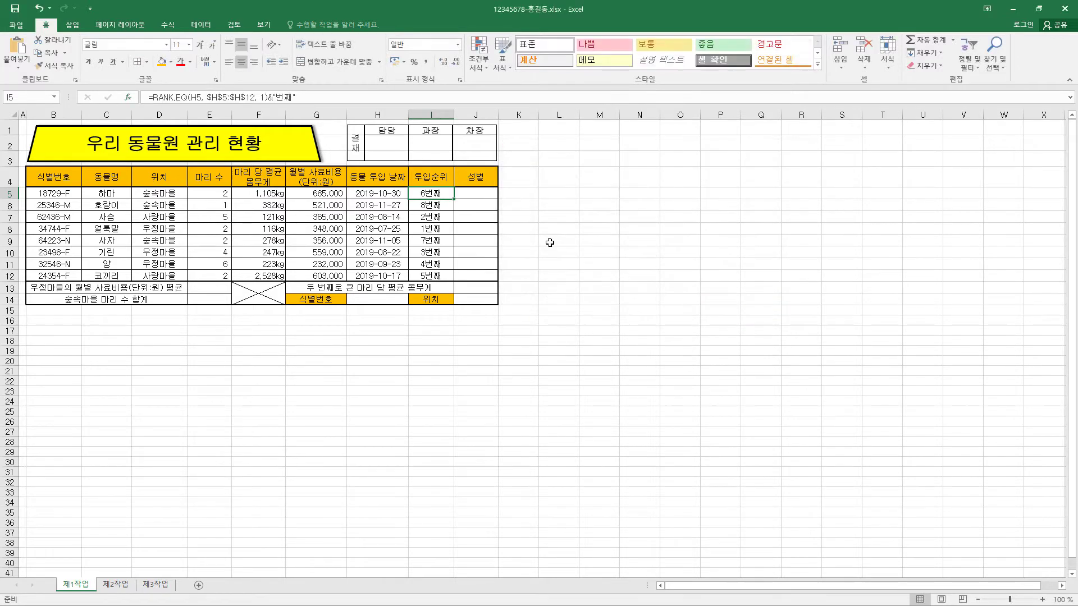
Step: Inspect the rank formulas in I5, I6 and nearby cells, leaving them unchanged
{"action": "left_click", "coordinate": [440, 206]}
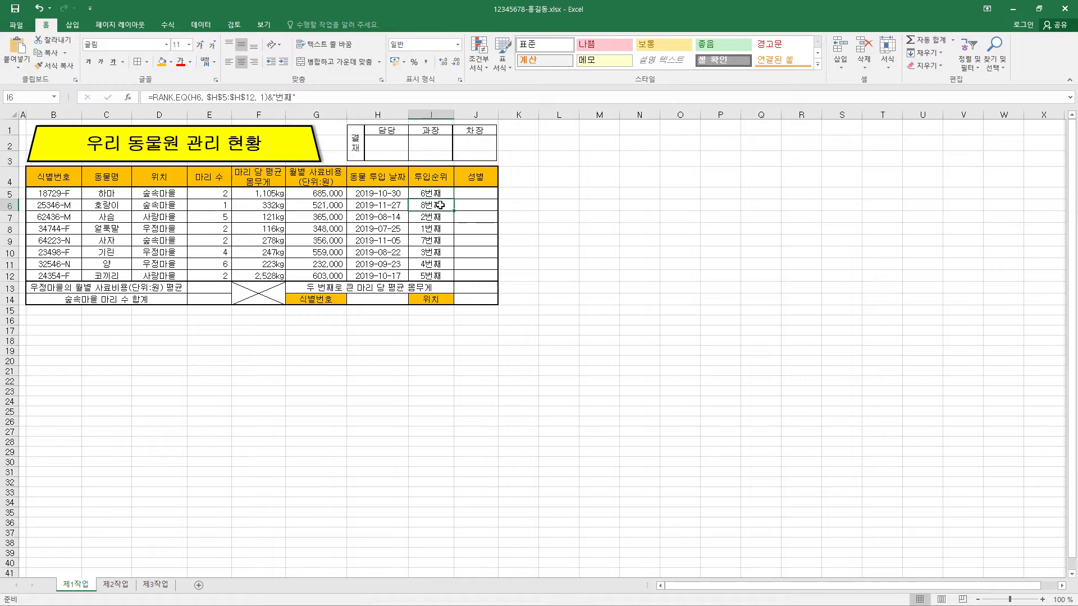
{"action": "left_click", "coordinate": [435, 194]}
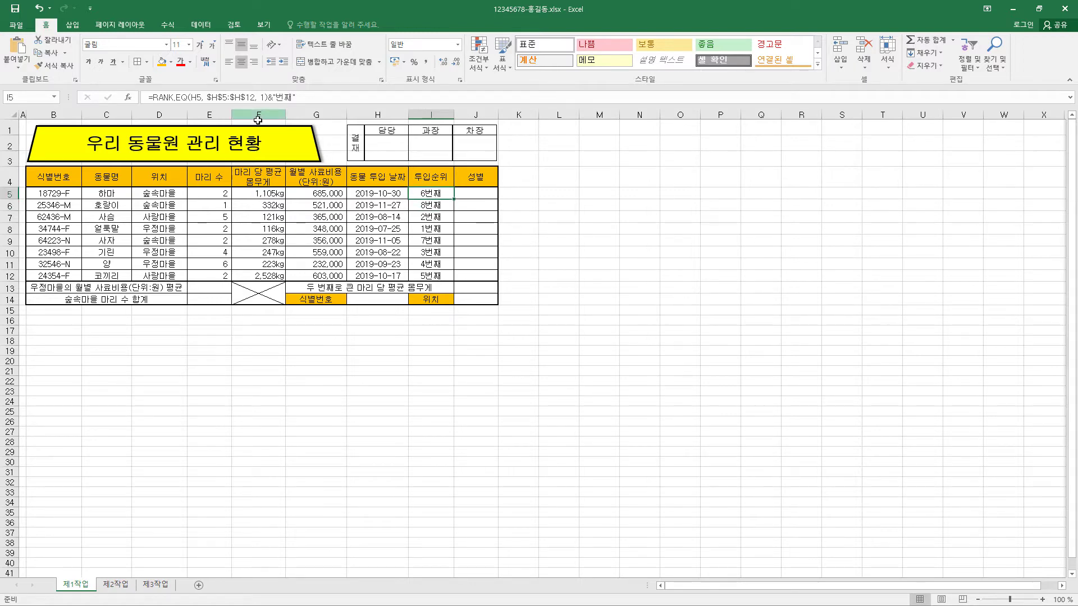
{"action": "left_click_drag", "start_coordinate": [208, 97], "coordinate": [251, 97]}
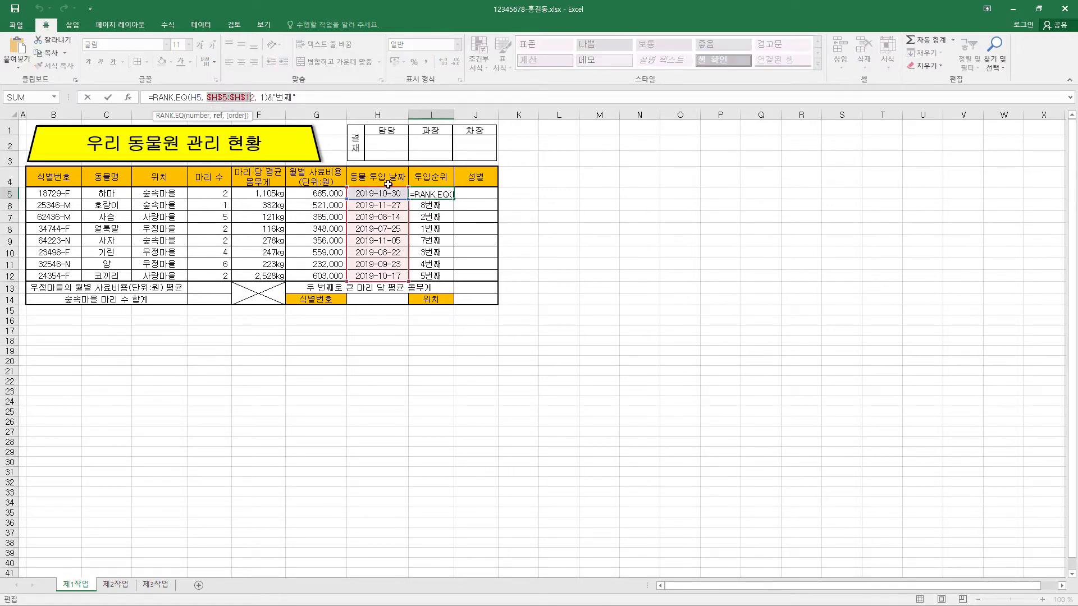
{"action": "key", "text": "Return"}
{"action": "left_click", "coordinate": [443, 218]}
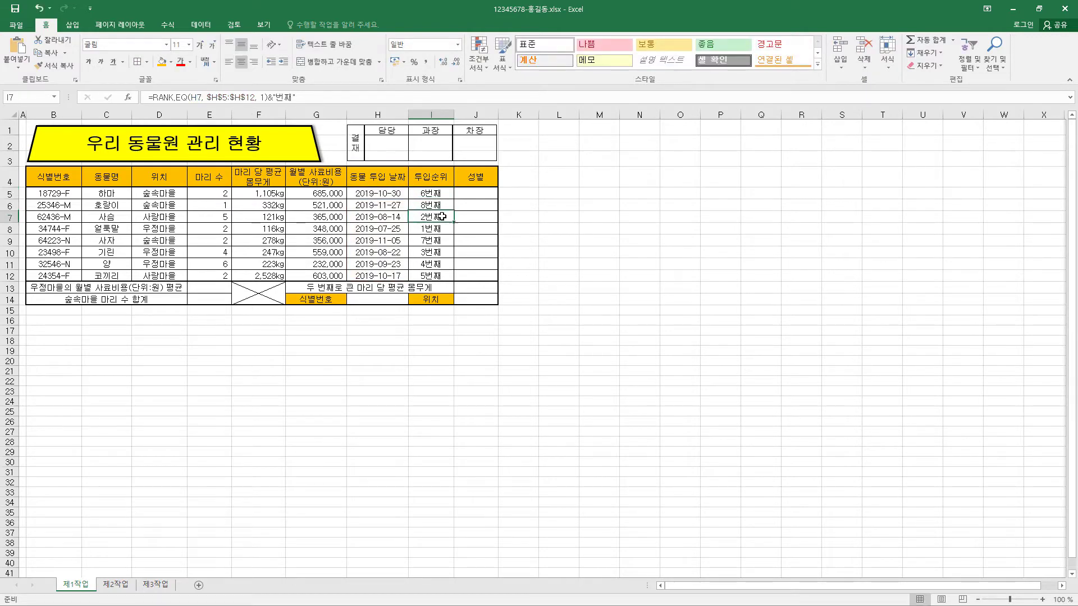
{"action": "left_click", "coordinate": [446, 227]}
{"action": "left_click", "coordinate": [437, 194]}
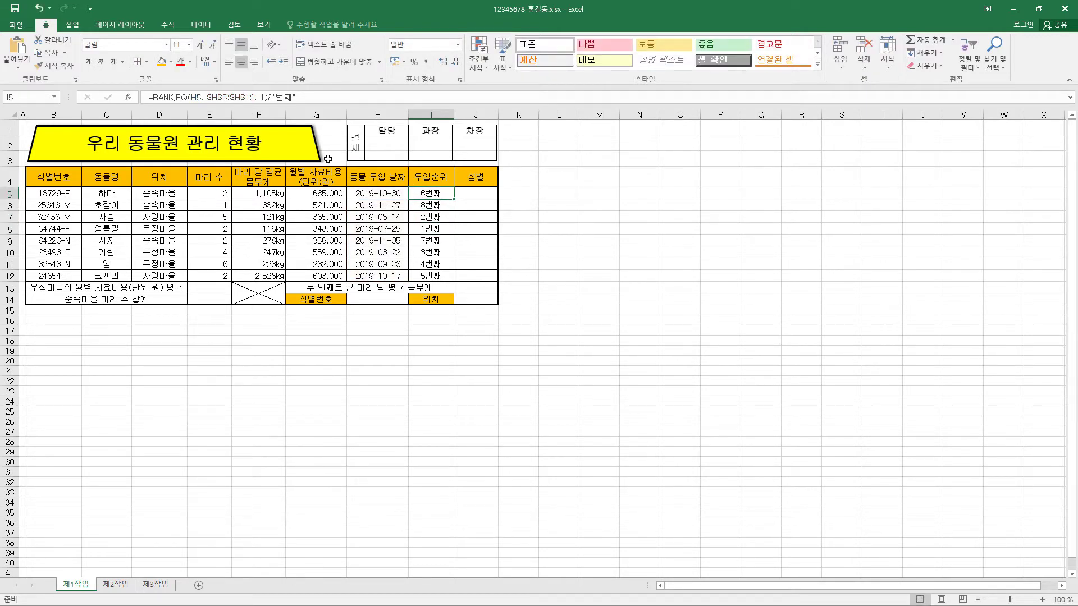
Step: Check the H5 date argument in I5, then move down column I to the I12 rank formula
{"action": "double_click", "coordinate": [201, 97]}
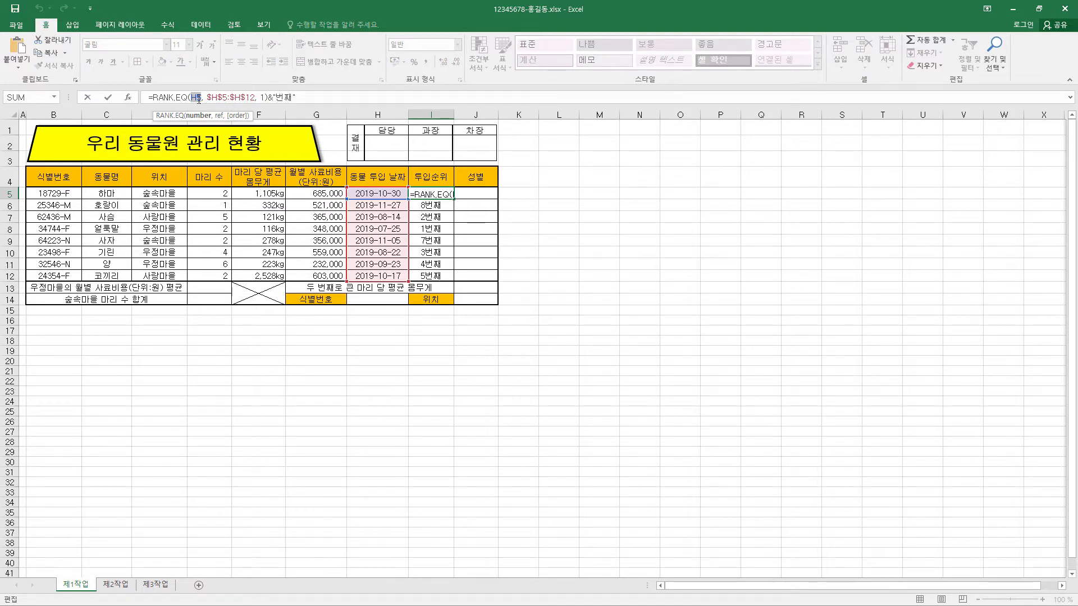
{"action": "left_click", "coordinate": [203, 97]}
{"action": "key", "text": "ctrl+Return"}
{"action": "key", "text": "Down"}
{"action": "key", "text": "Down"}
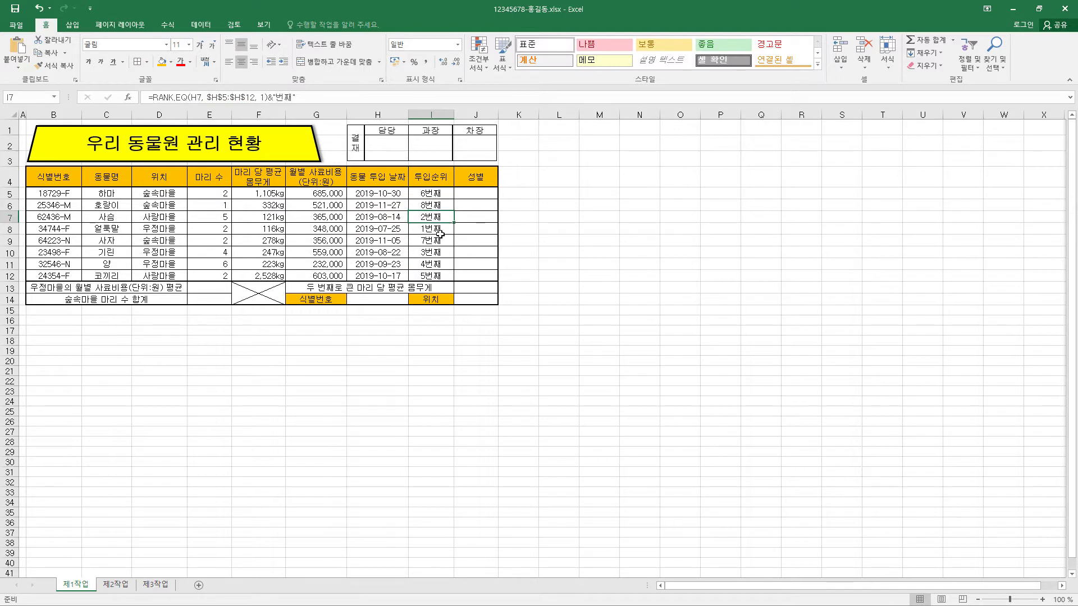
{"action": "left_click", "coordinate": [440, 231]}
{"action": "left_click", "coordinate": [440, 240]}
{"action": "left_click", "coordinate": [445, 277]}
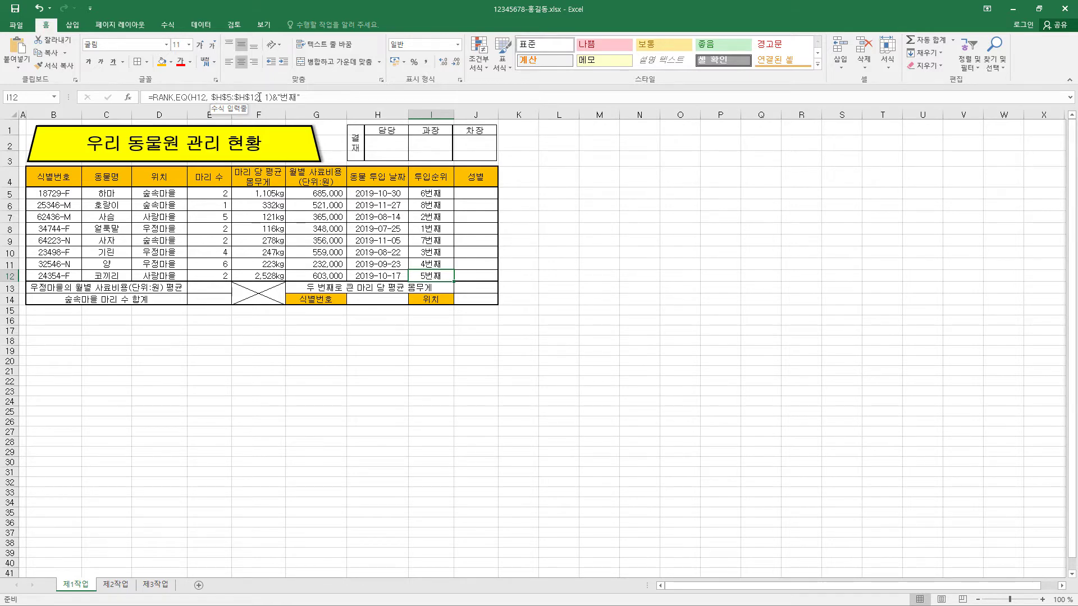
Step: Replace I12's rank range with the absolute reference $H$5:$H$12, still giving 5번째
{"action": "left_click_drag", "start_coordinate": [259, 97], "coordinate": [213, 97]}
{"action": "key", "text": "Delete"}
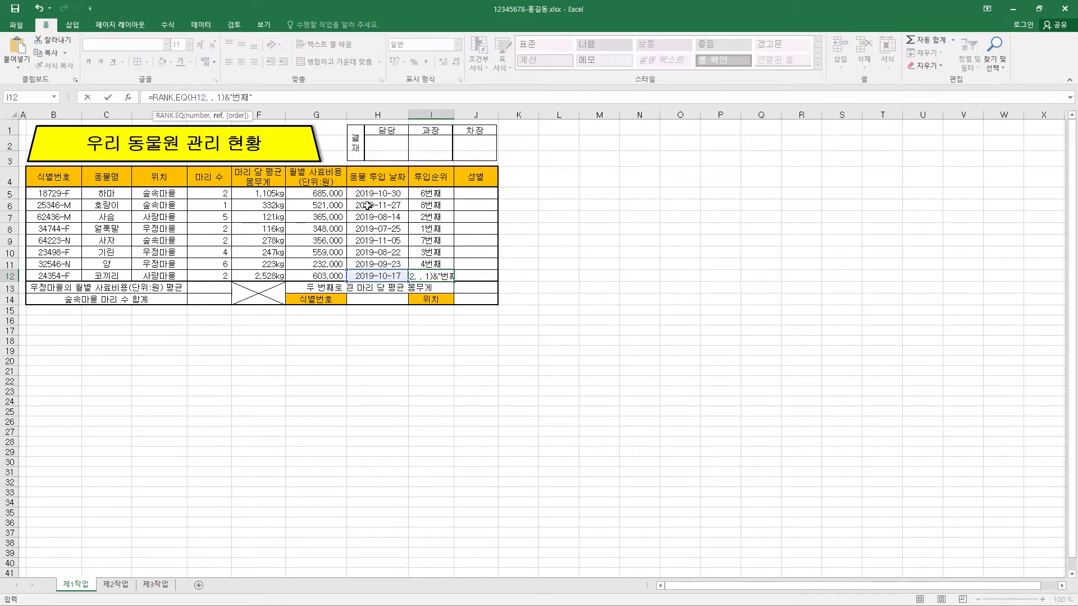
{"action": "left_click_drag", "start_coordinate": [374, 193], "coordinate": [376, 274]}
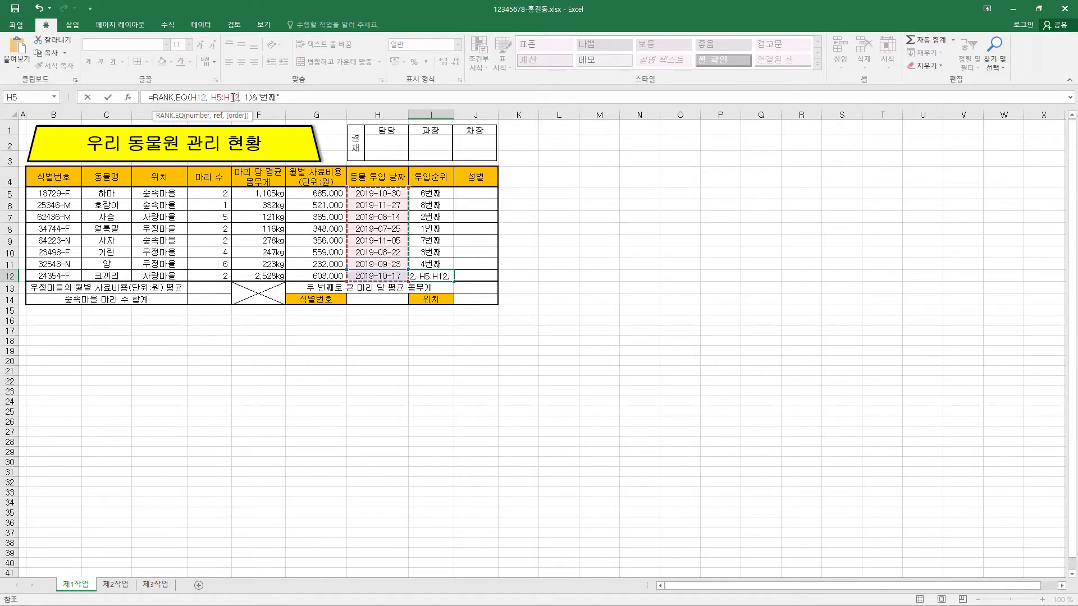
{"action": "key", "text": "F4"}
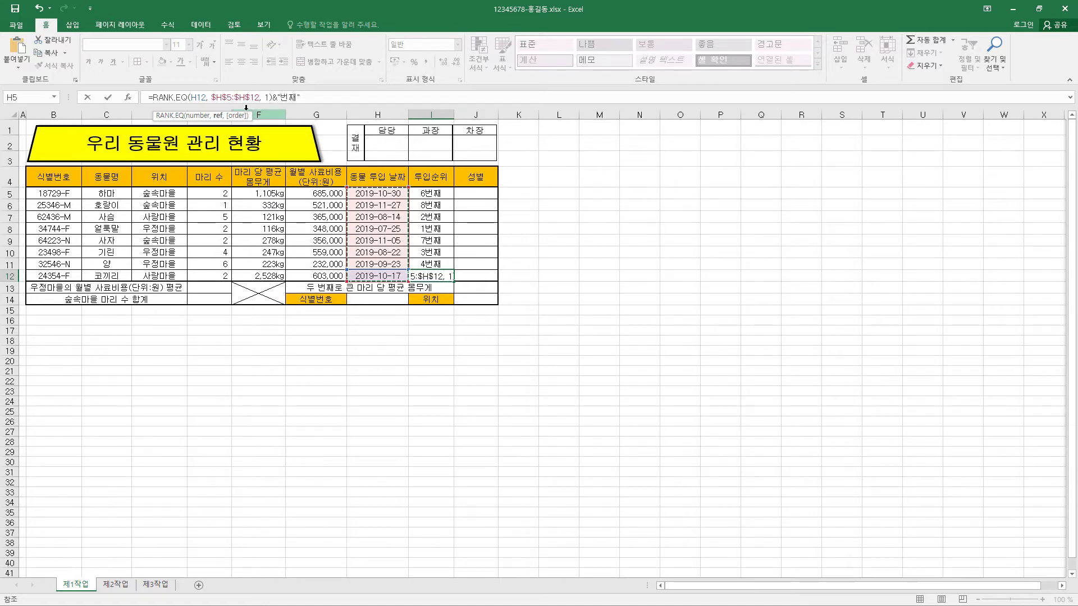
{"action": "key", "text": "F4"}
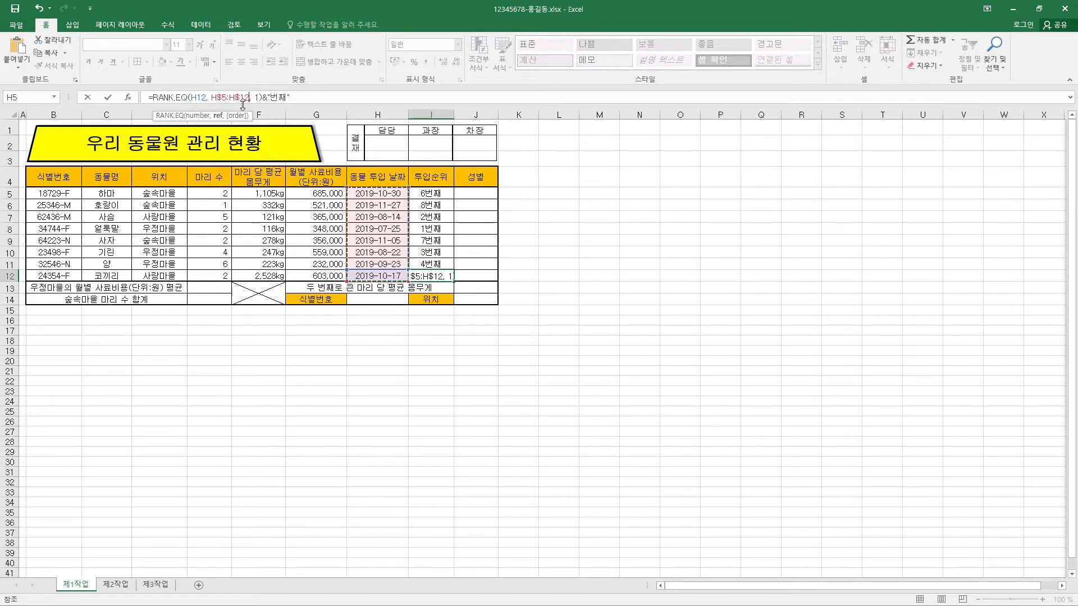
{"action": "key", "text": "F4"}
{"action": "key", "text": "F4"}
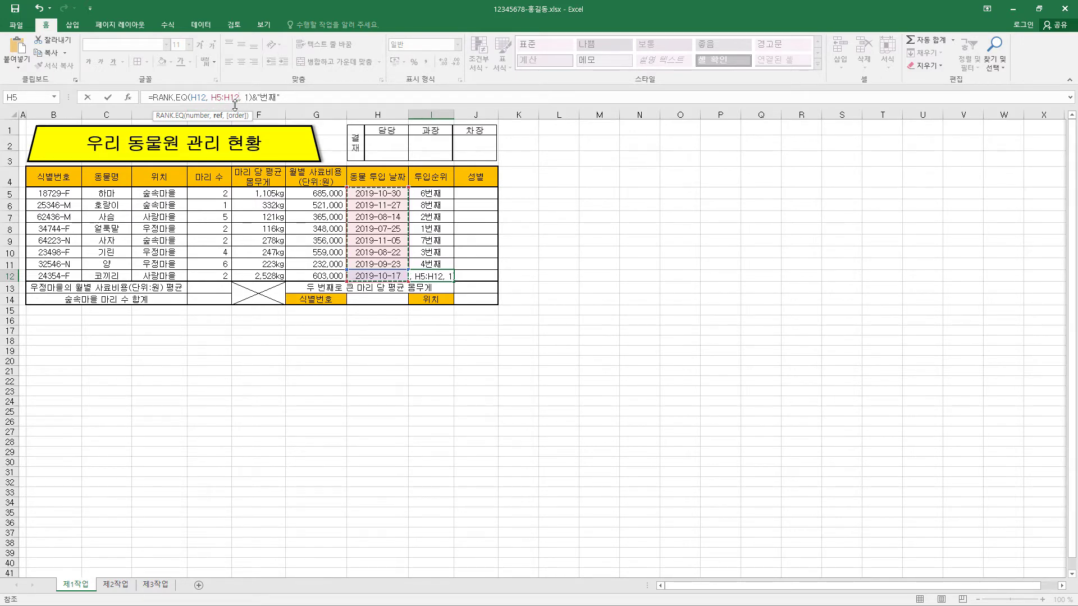
{"action": "key", "text": "F4"}
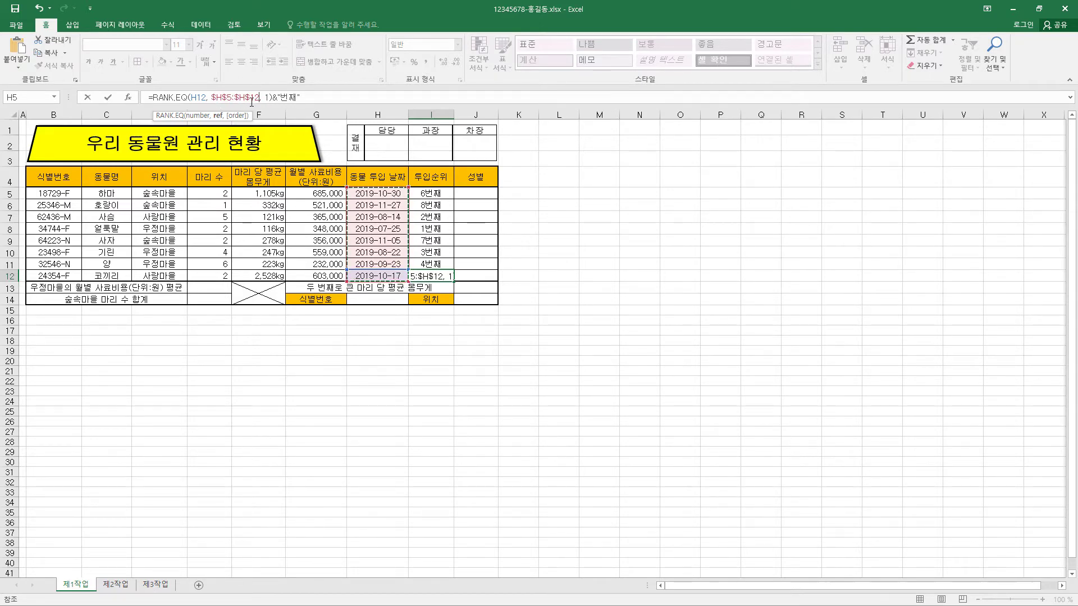
{"action": "left_click", "coordinate": [231, 102]}
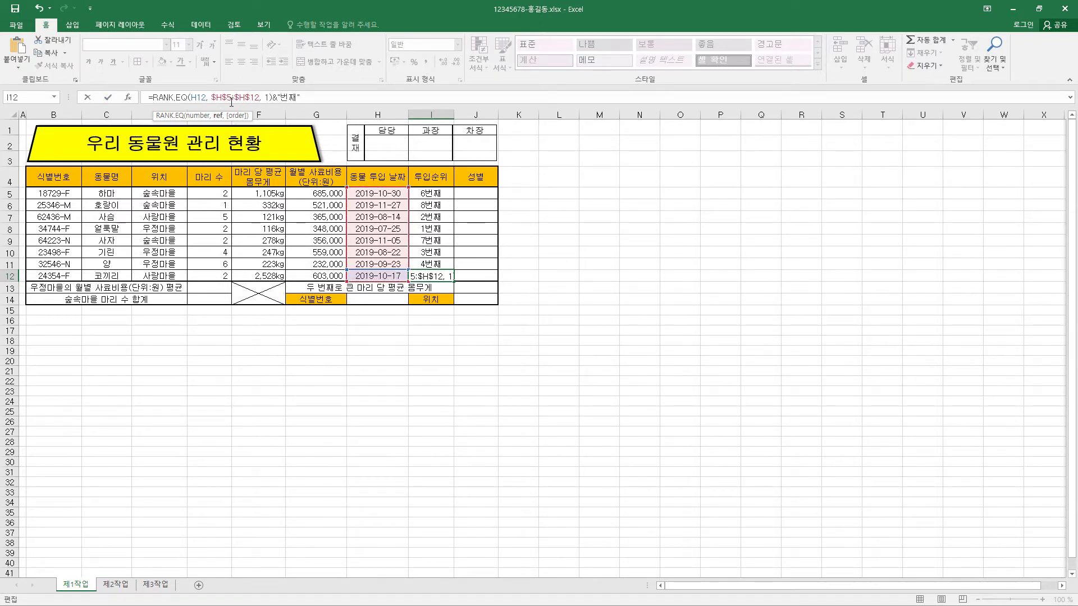
{"action": "left_click", "coordinate": [110, 100]}
Step: Fill J5:J12 with =IF(RIGHT(B5,1)="F","암컷",IF(RIGHT(B5,1)="M","수컷","중성")) and centre the results
{"action": "left_click_drag", "start_coordinate": [487, 194], "coordinate": [486, 276]}
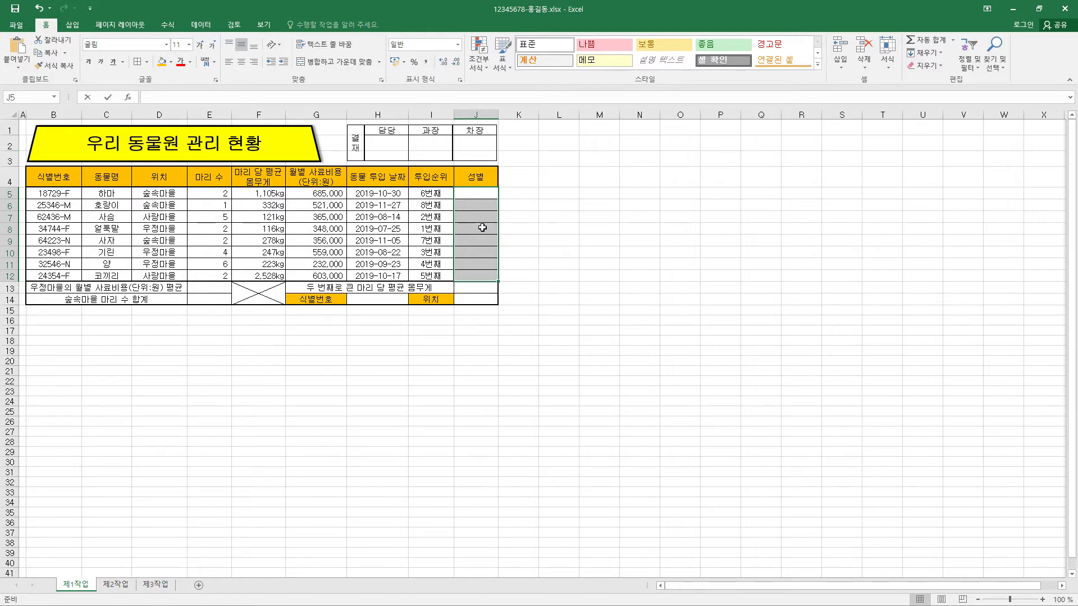
{"action": "type", "text": "="}
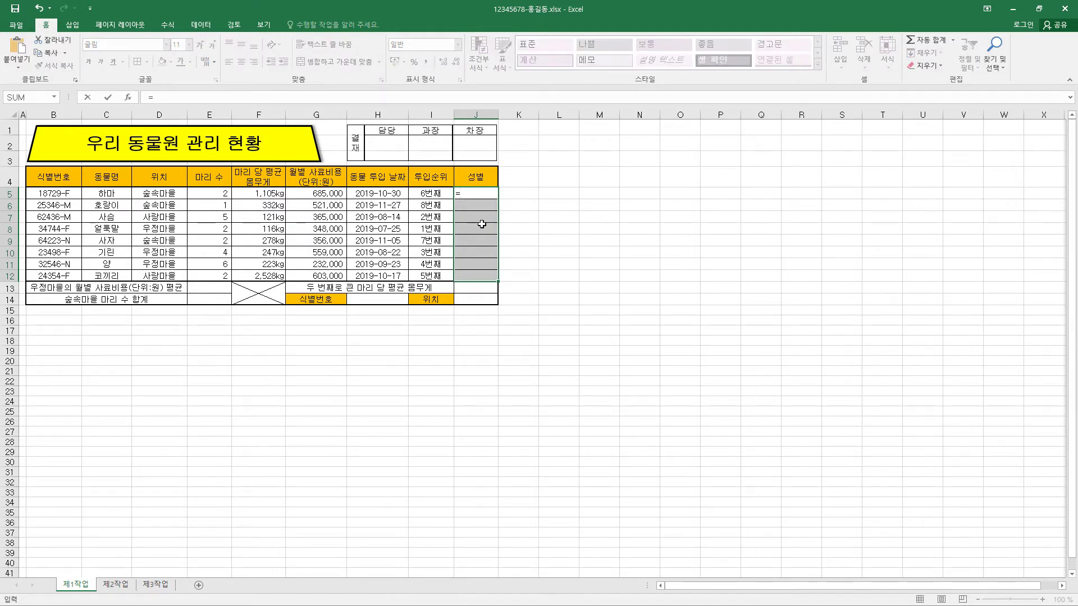
{"action": "type", "text": "IF(RIGHT(B5,1)=\"F\", \"암컷\", IF(RIGHT(B5,1)=\"M\", \"수컷\", \"중성\"))"}
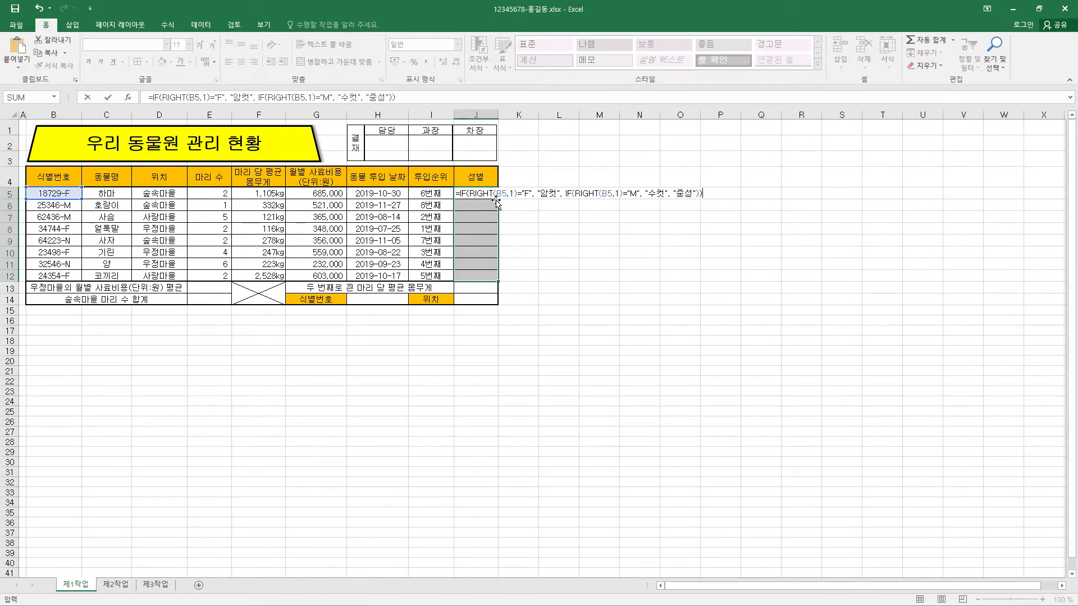
{"action": "key", "text": "ctrl+Return"}
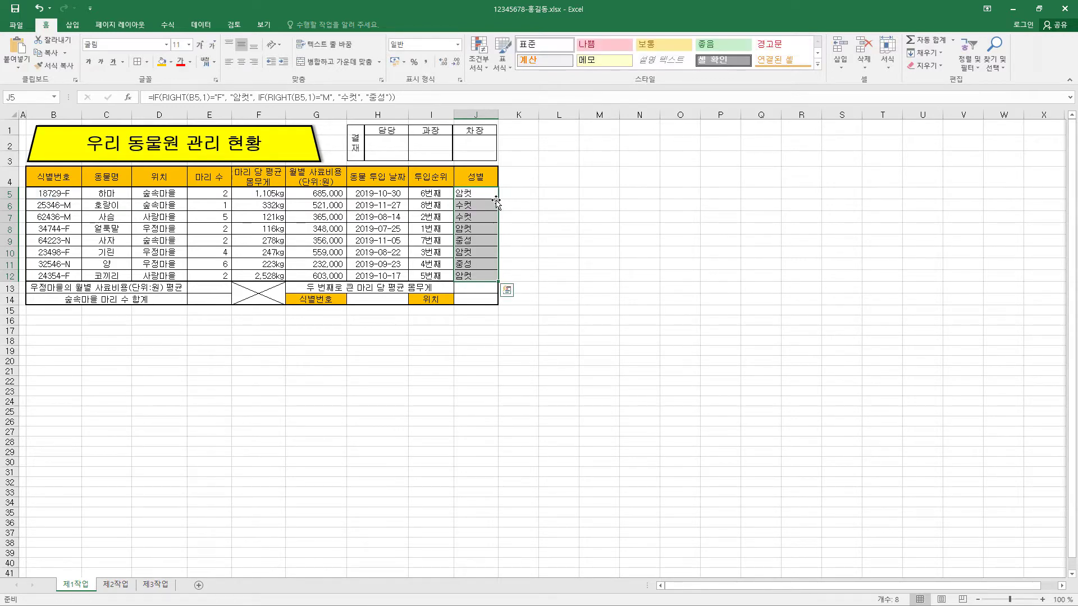
{"action": "left_click", "coordinate": [242, 63]}
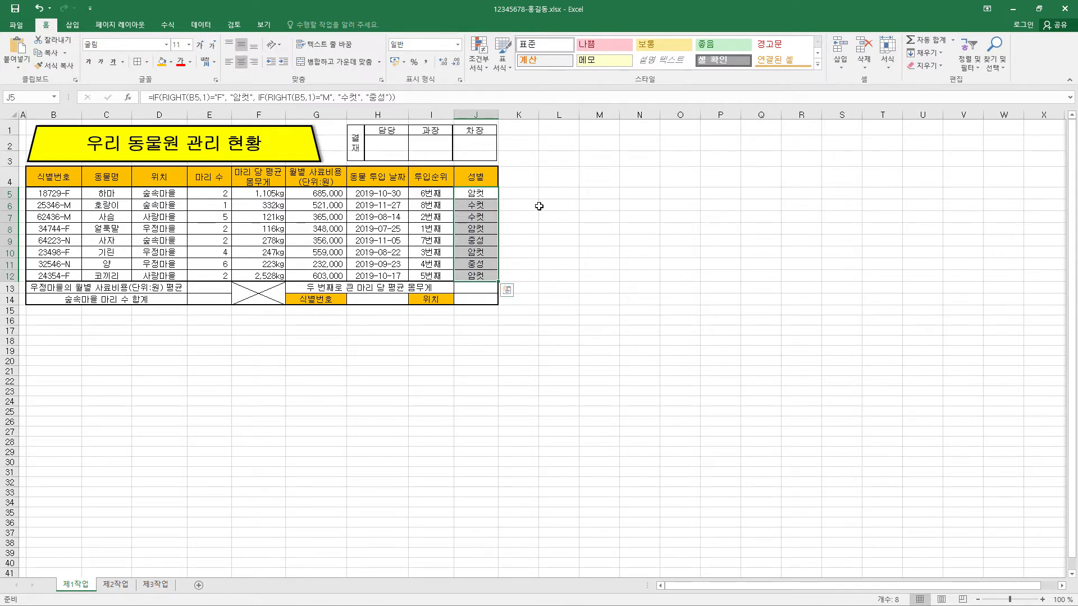
{"action": "left_click", "coordinate": [488, 193]}
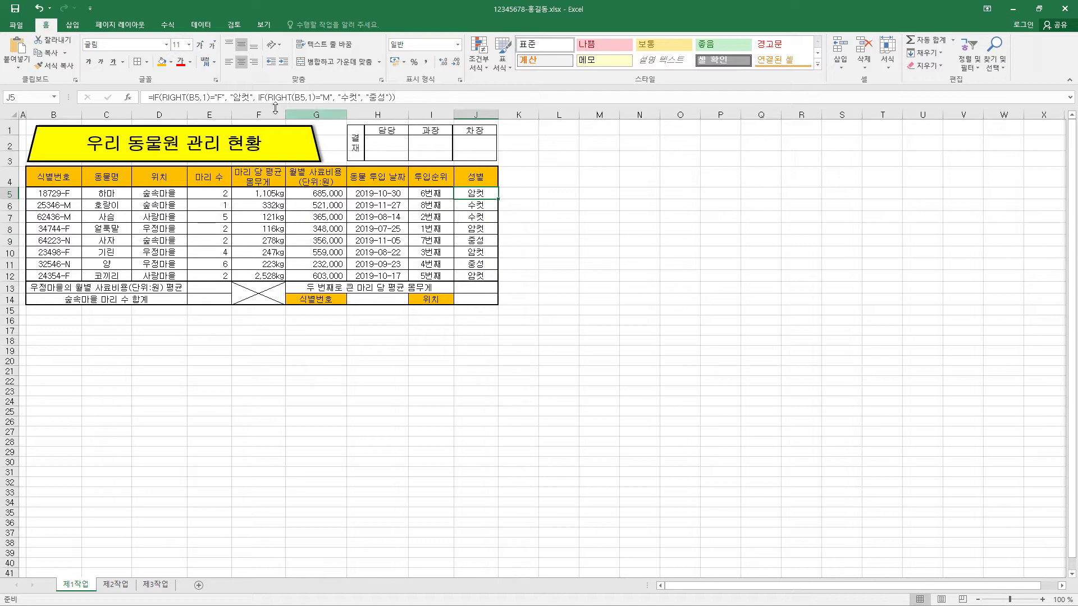
Step: Inspect the RIGHT(B5,1) arguments in both tests of J5's gender formula
{"action": "left_click", "coordinate": [207, 97]}
{"action": "left_click", "coordinate": [215, 97]}
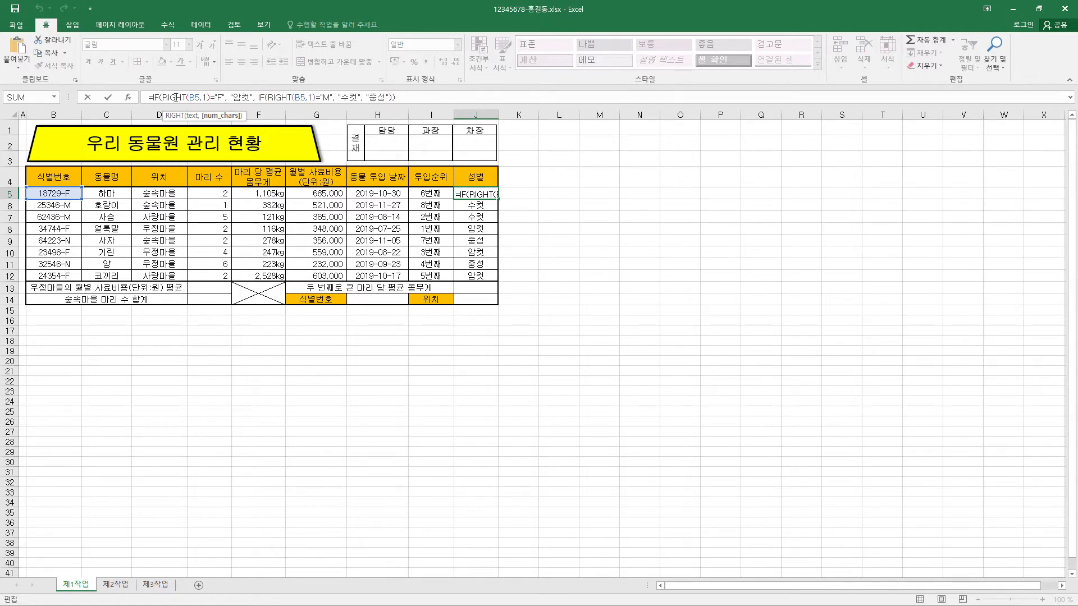
{"action": "left_click", "coordinate": [214, 98]}
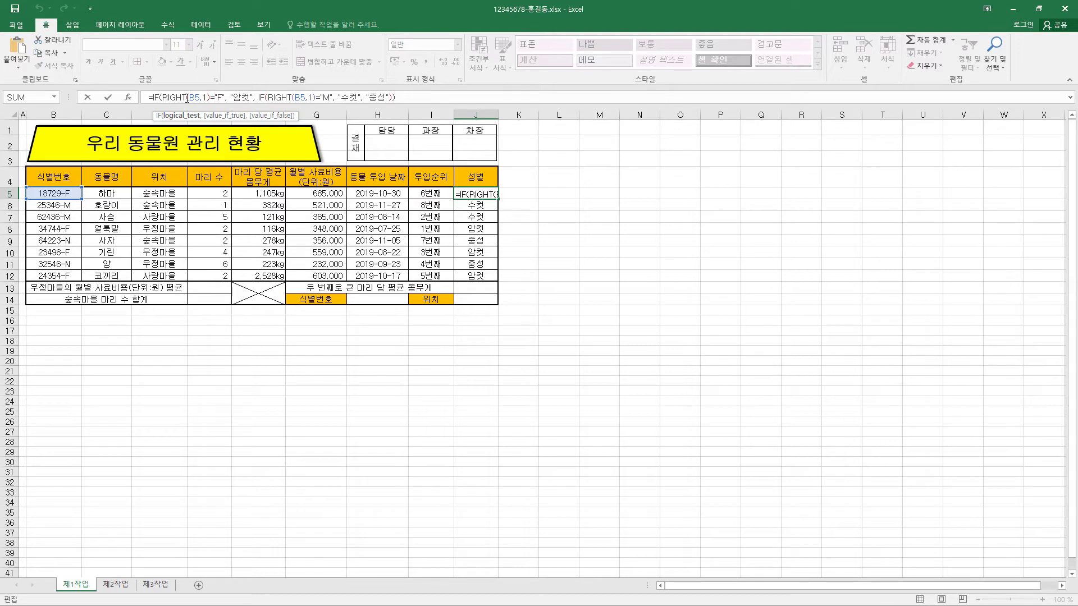
{"action": "left_click", "coordinate": [192, 98]}
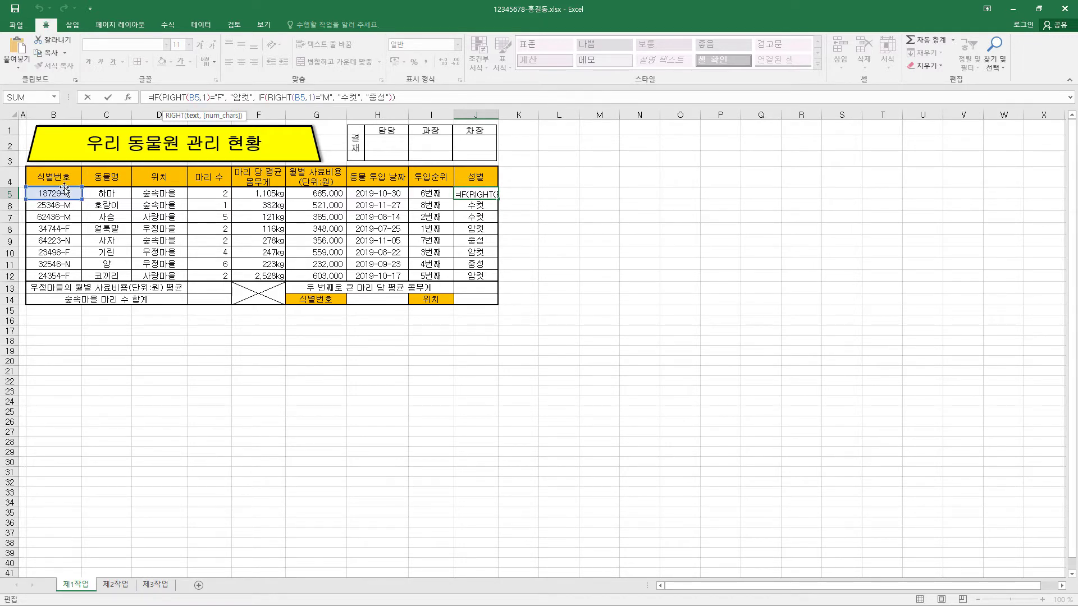
{"action": "key", "text": "Right"}
{"action": "key", "text": "Right"}
{"action": "left_click", "coordinate": [200, 99]}
{"action": "left_click", "coordinate": [305, 99]}
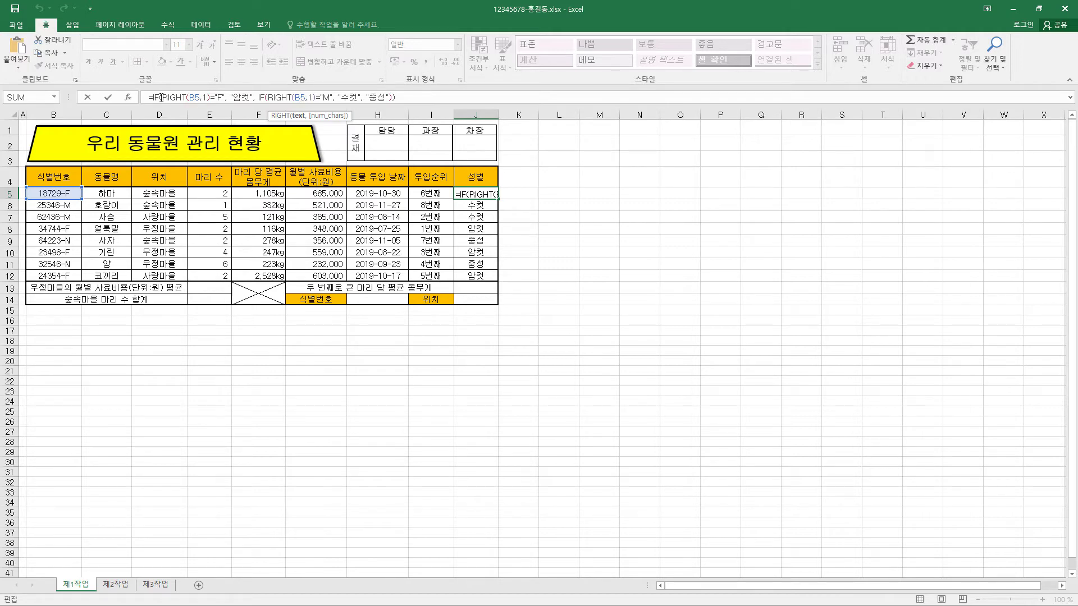
{"action": "left_click", "coordinate": [199, 96]}
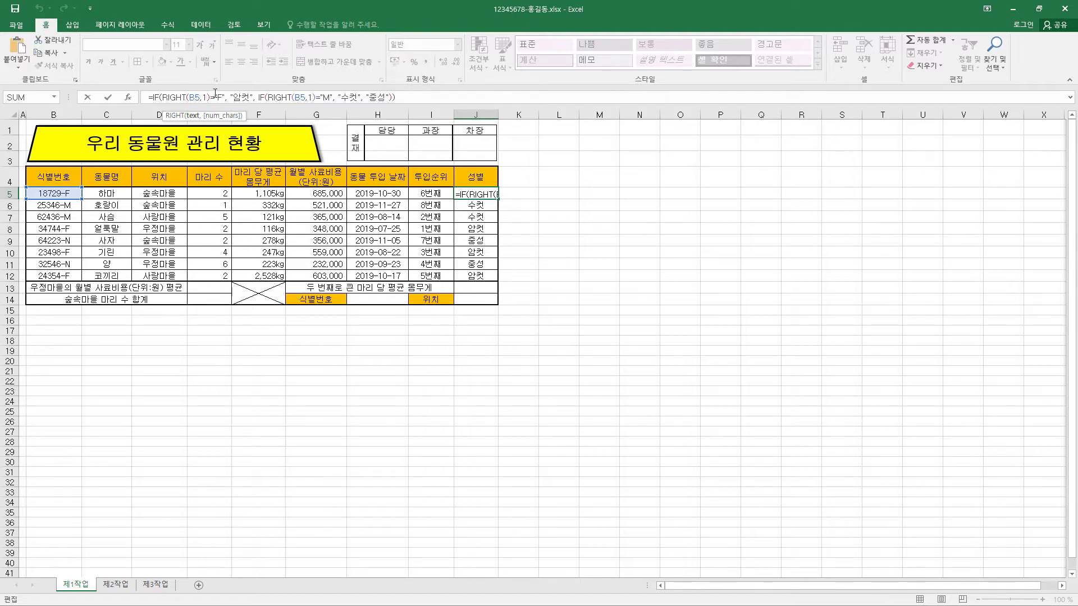
{"action": "left_click", "coordinate": [245, 98]}
Step: Review the 암컷, 수컷 and 중성 branches of the nested IF, then commit J5 unchanged
{"action": "left_click_drag", "start_coordinate": [253, 97], "coordinate": [162, 97]}
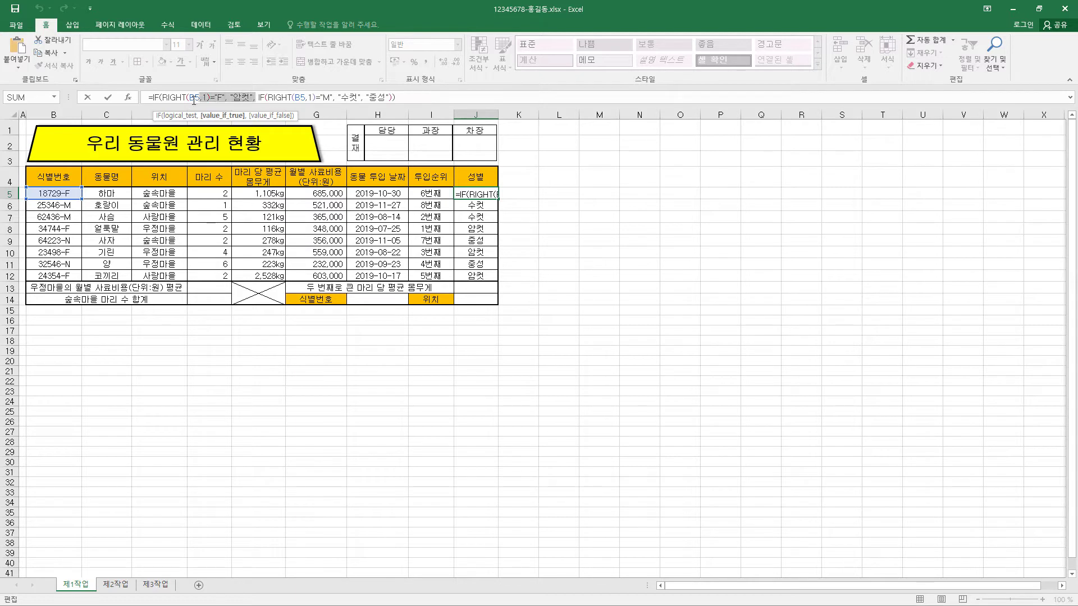
{"action": "left_click", "coordinate": [238, 95]}
{"action": "left_click", "coordinate": [259, 98]}
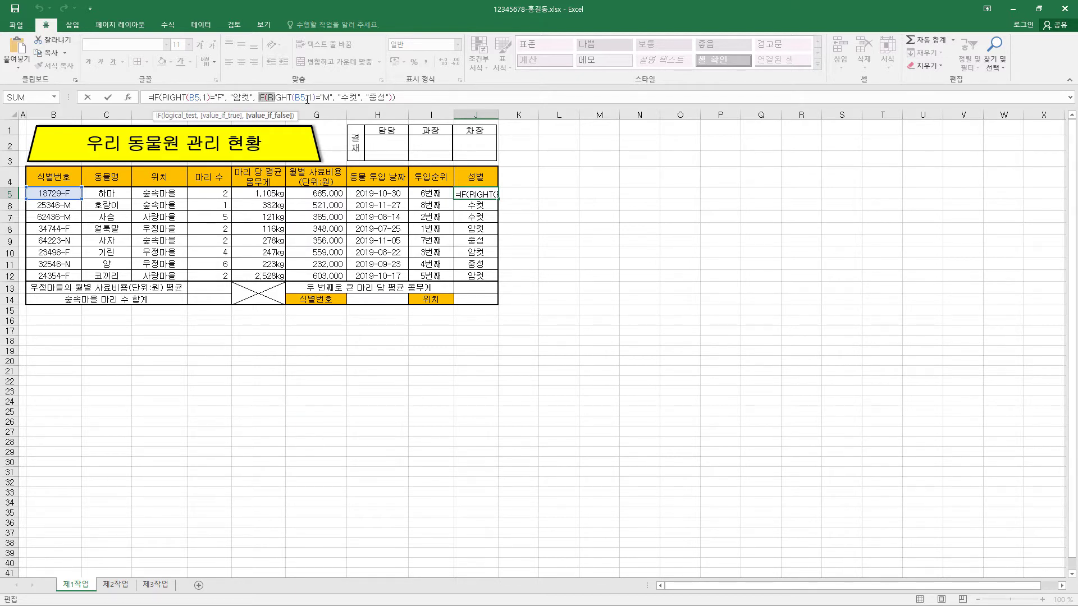
{"action": "key", "text": "shift+End"}
{"action": "left_click", "coordinate": [279, 97]}
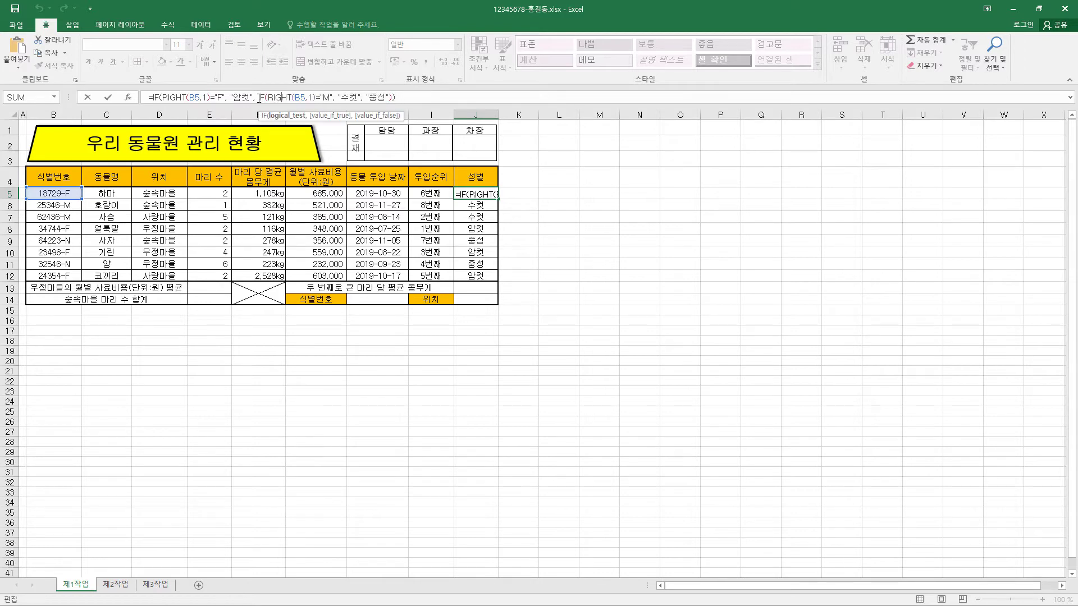
{"action": "left_click_drag", "start_coordinate": [258, 98], "coordinate": [357, 99]}
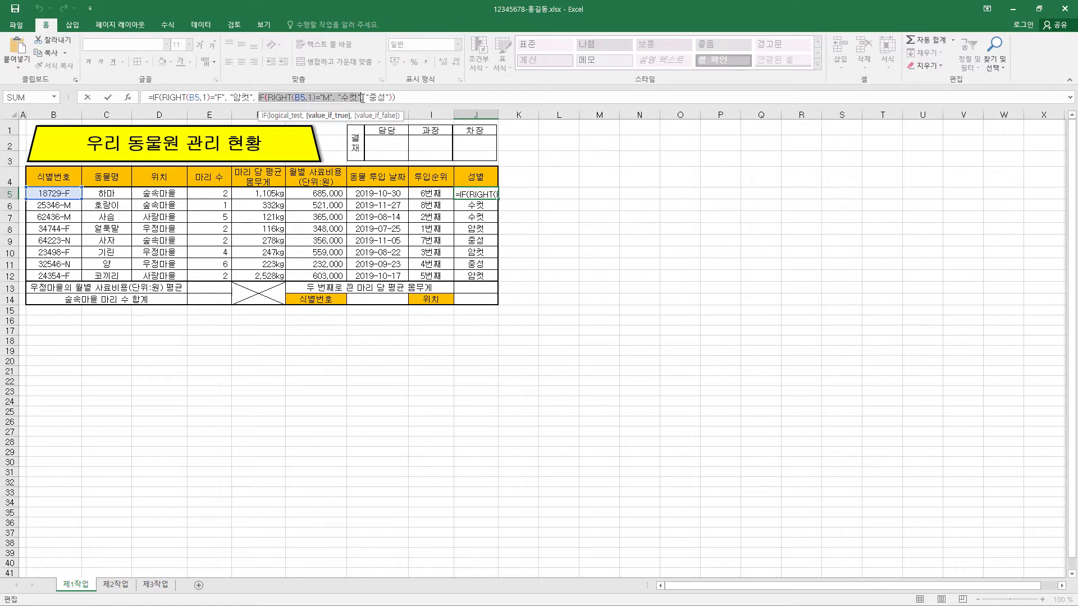
{"action": "left_click", "coordinate": [360, 97]}
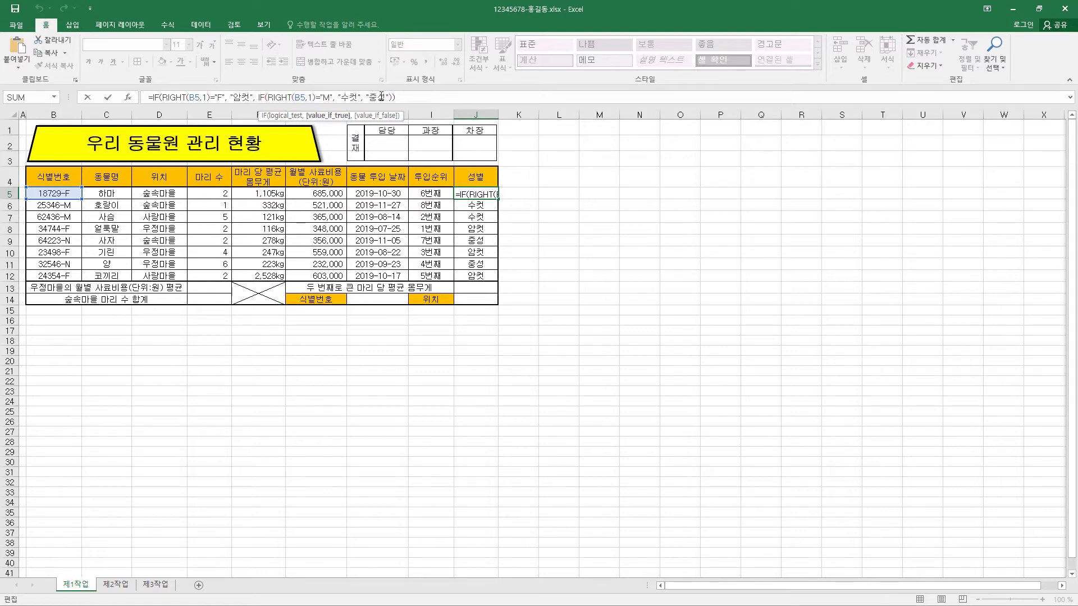
{"action": "double_click", "coordinate": [381, 96]}
{"action": "left_click", "coordinate": [375, 97]}
{"action": "left_click", "coordinate": [297, 97]}
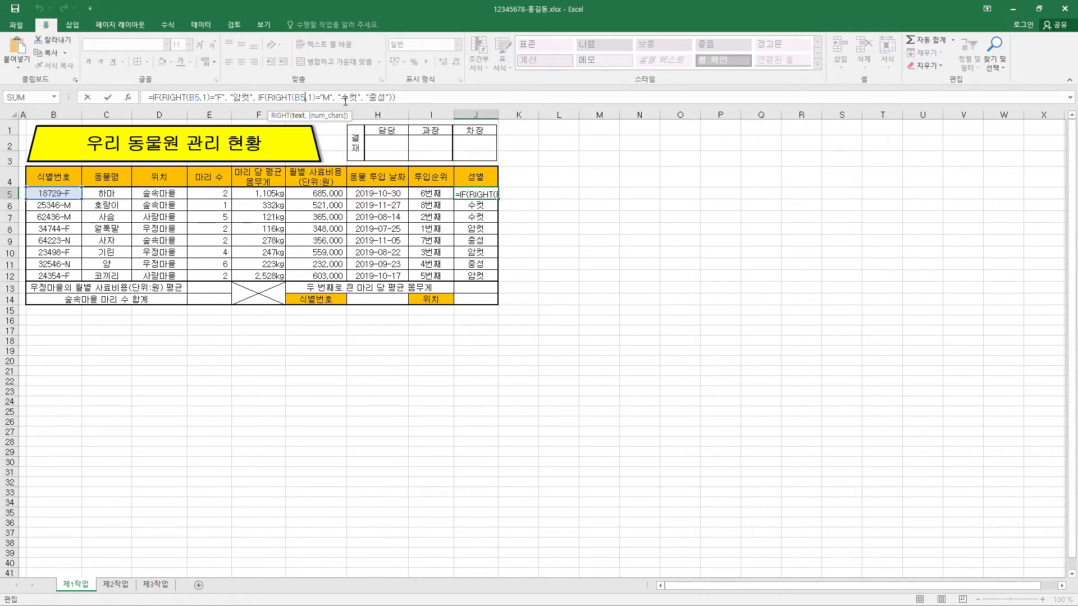
{"action": "left_click", "coordinate": [352, 97]}
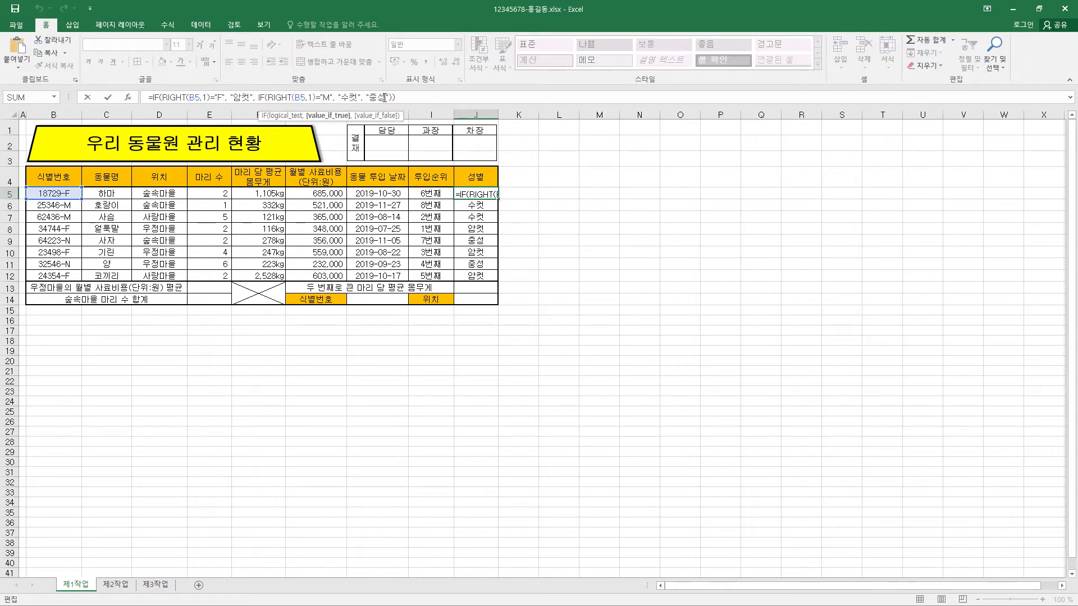
{"action": "left_click", "coordinate": [377, 97]}
{"action": "left_click", "coordinate": [187, 97]}
{"action": "left_click_drag", "start_coordinate": [252, 96], "coordinate": [160, 99]}
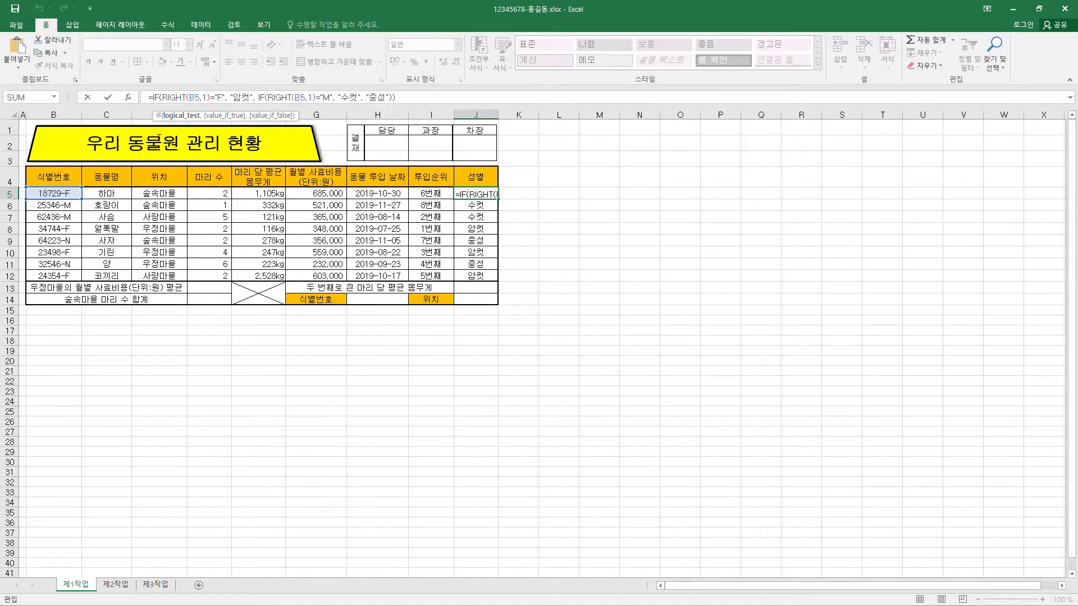
{"action": "left_click", "coordinate": [109, 98]}
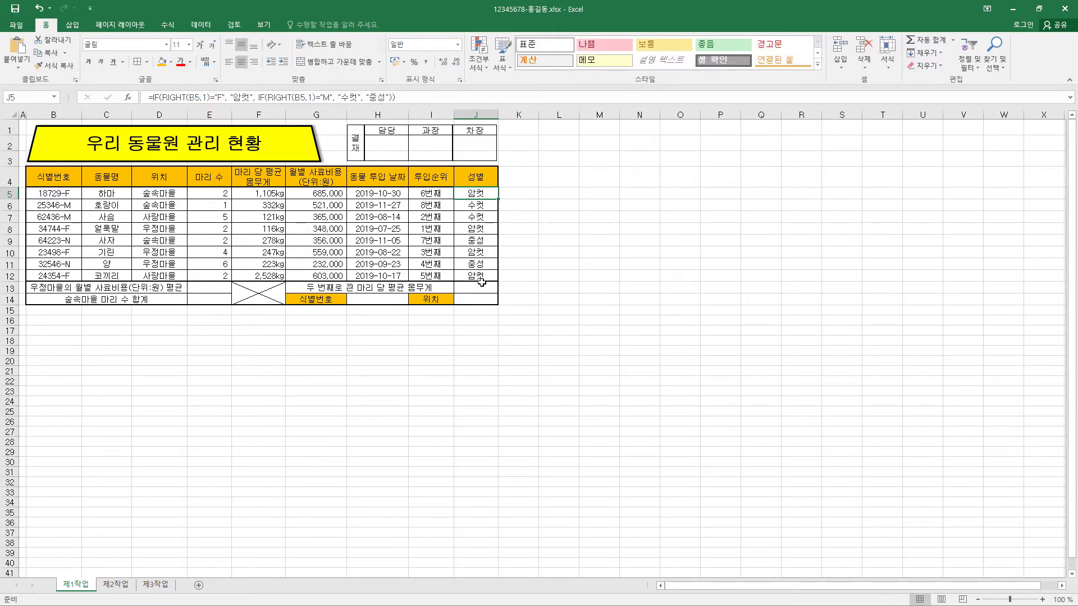
{"action": "left_click", "coordinate": [481, 240]}
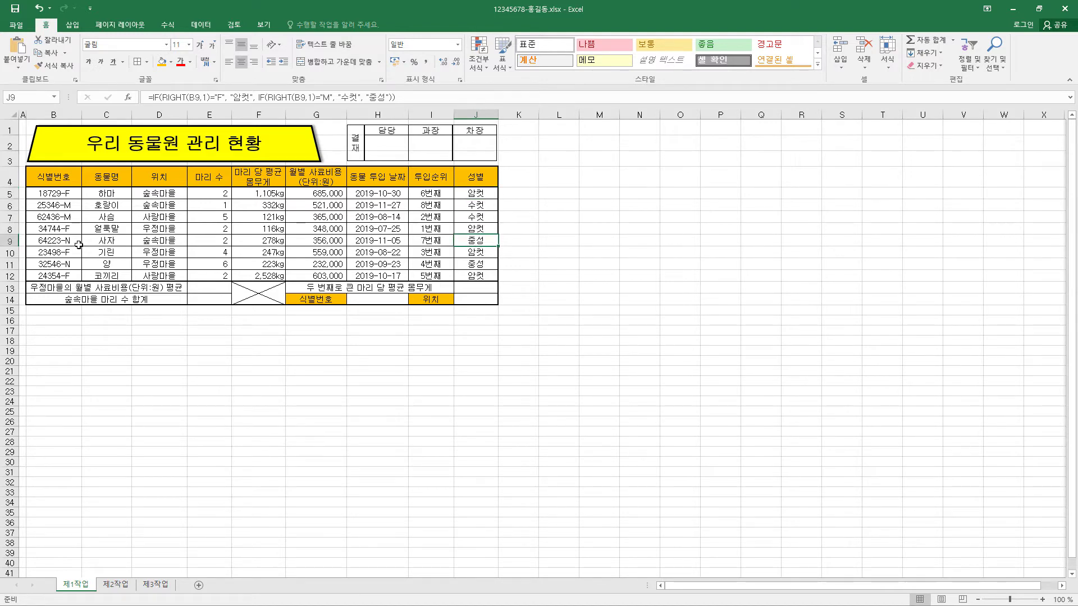
{"action": "left_click", "coordinate": [196, 97]}
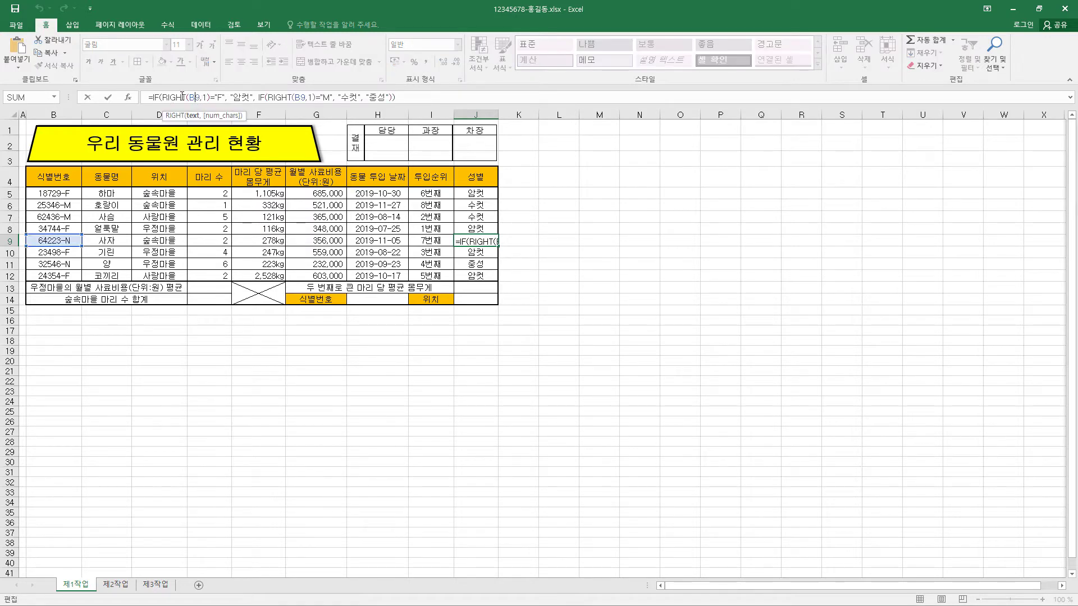
{"action": "left_click", "coordinate": [189, 97]}
{"action": "left_click_drag", "start_coordinate": [259, 97], "coordinate": [396, 97]}
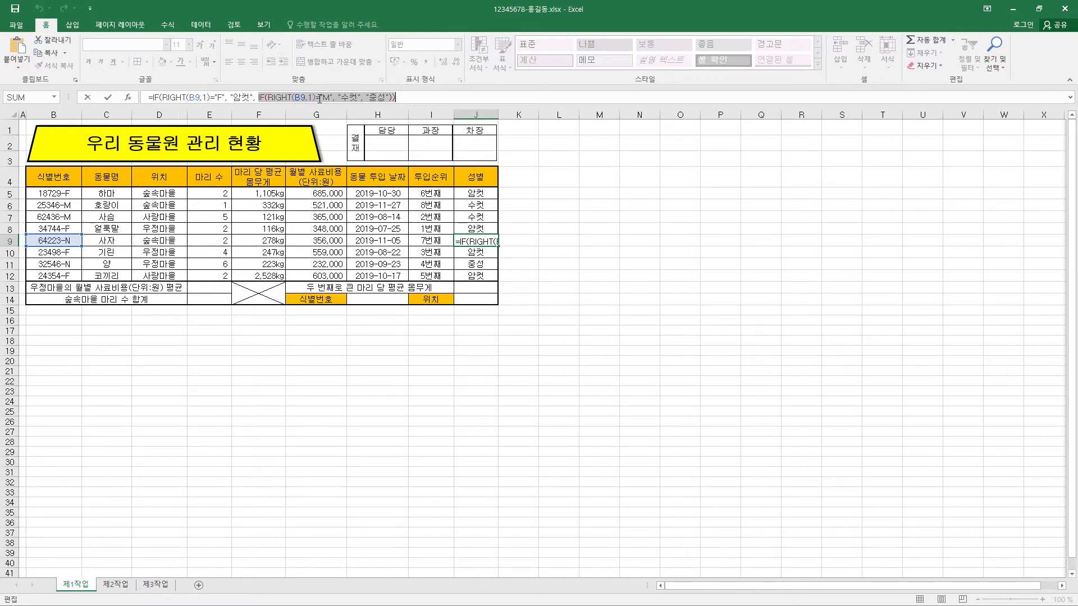
{"action": "left_click", "coordinate": [306, 98]}
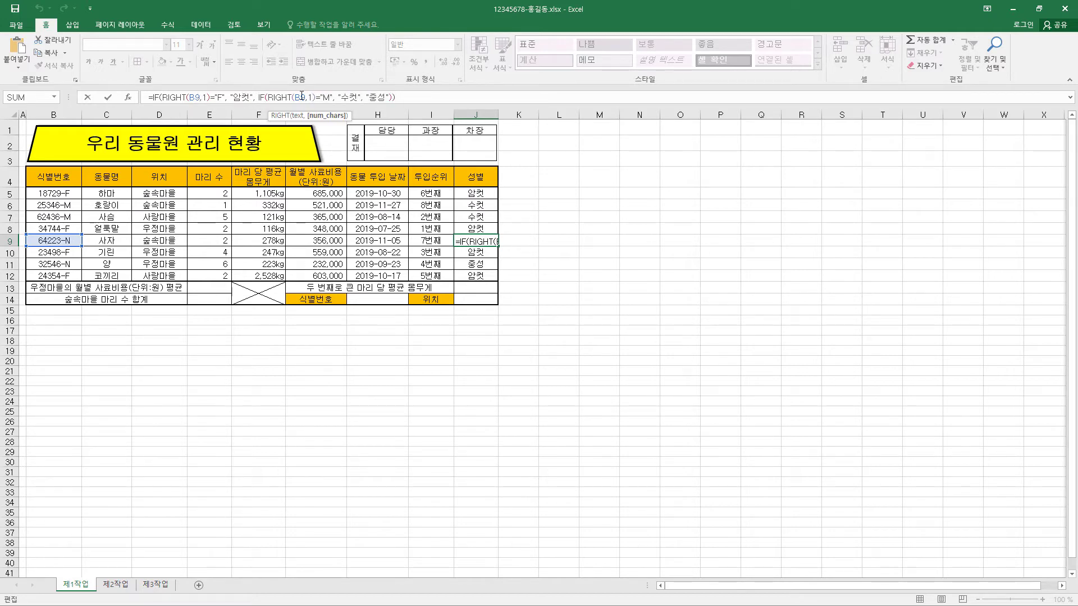
{"action": "left_click", "coordinate": [301, 97]}
{"action": "left_click_drag", "start_coordinate": [360, 97], "coordinate": [274, 97]}
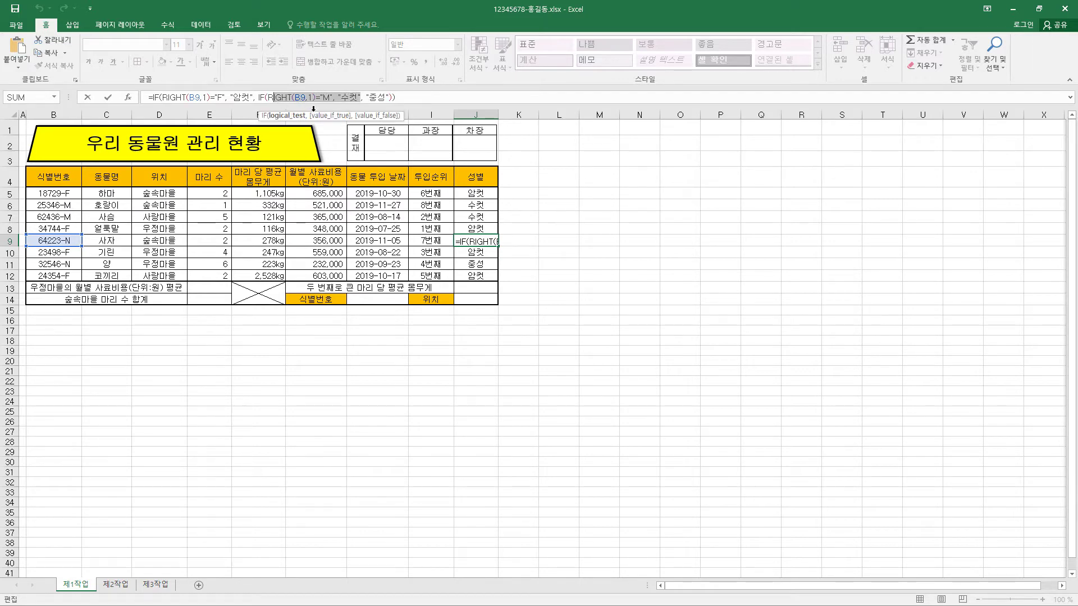
{"action": "left_click", "coordinate": [388, 97]}
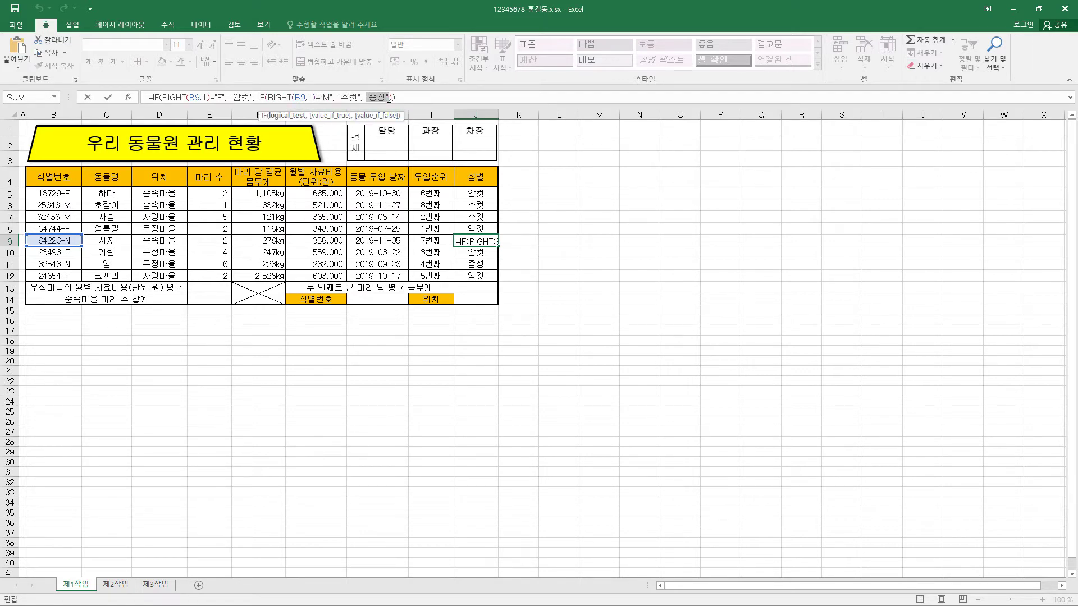
{"action": "left_click", "coordinate": [110, 98]}
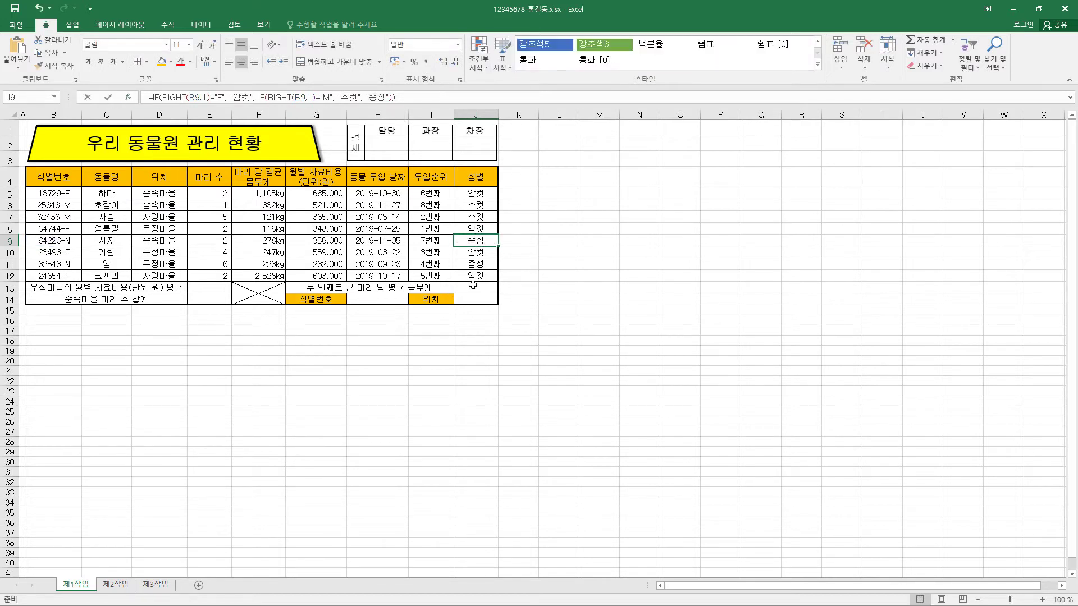
Step: Enter =SUMIF(D5:D12,"우정마을",G5:G12)/COUNTIF(D5:D12,"우정마을") in E13, giving 379666.67
{"action": "left_click", "coordinate": [223, 289]}
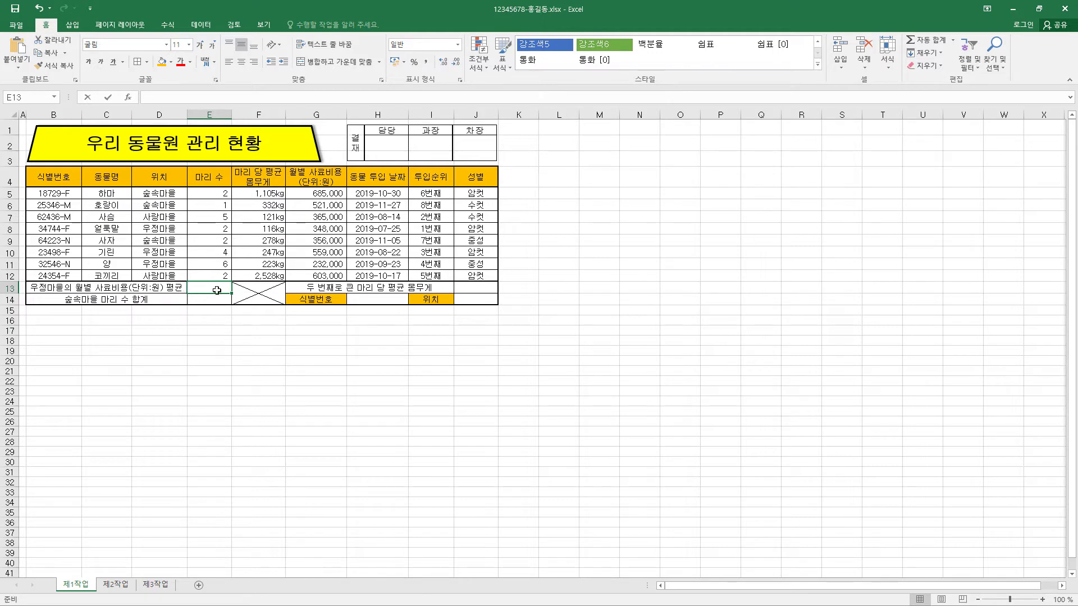
{"action": "type", "text": "="}
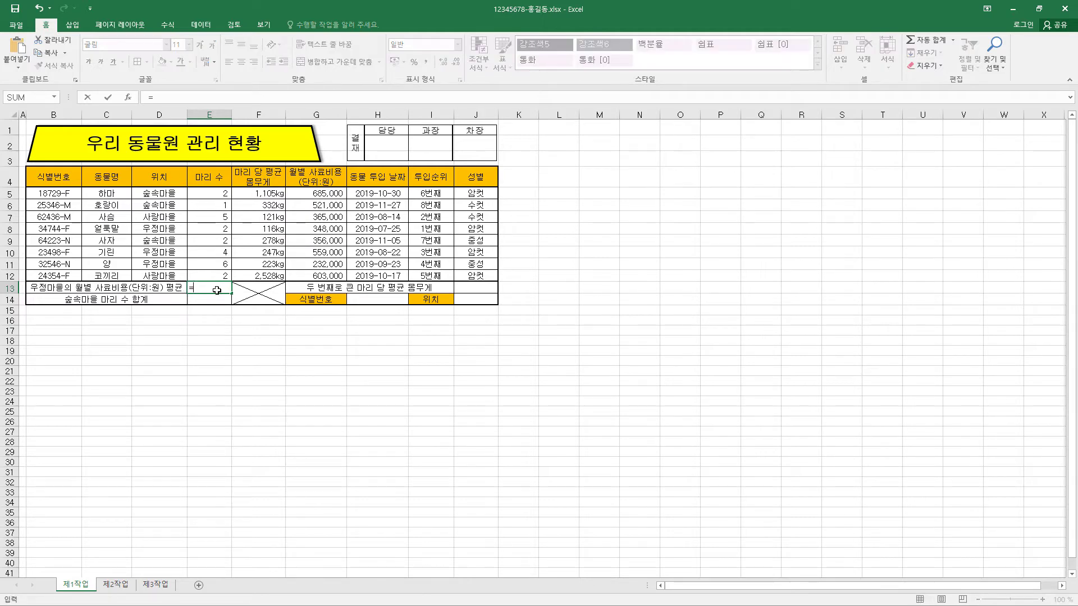
{"action": "type", "text": "SUMIF(D5:D12, \"우정마을\", G5:G12) / COUNTIF(D5:D12, \"우정마을\")"}
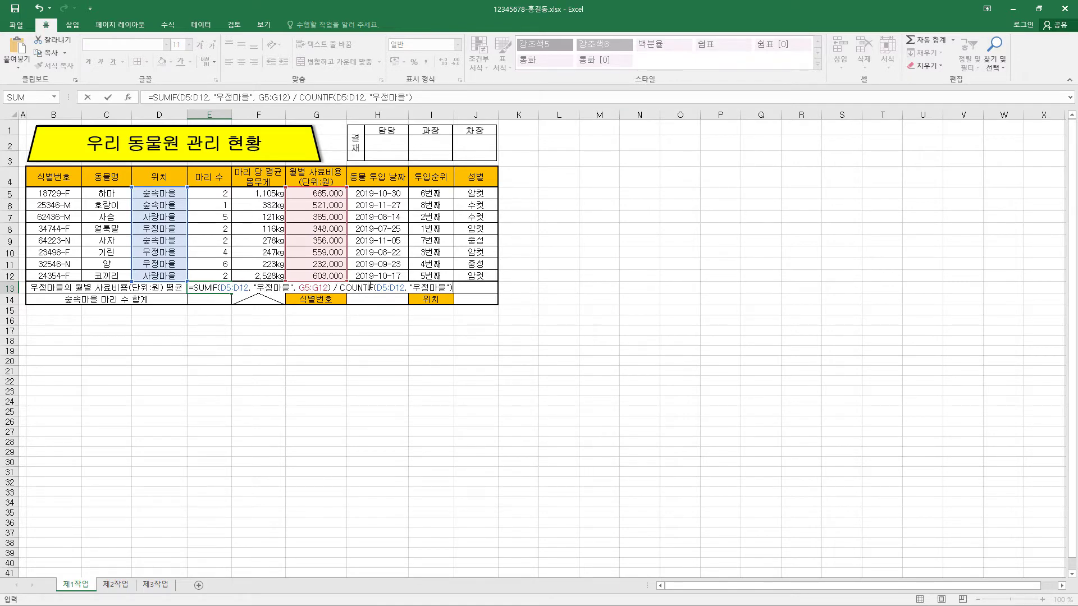
{"action": "left_click", "coordinate": [371, 287]}
{"action": "left_click_drag", "start_coordinate": [331, 288], "coordinate": [340, 287]}
{"action": "left_click", "coordinate": [346, 288]}
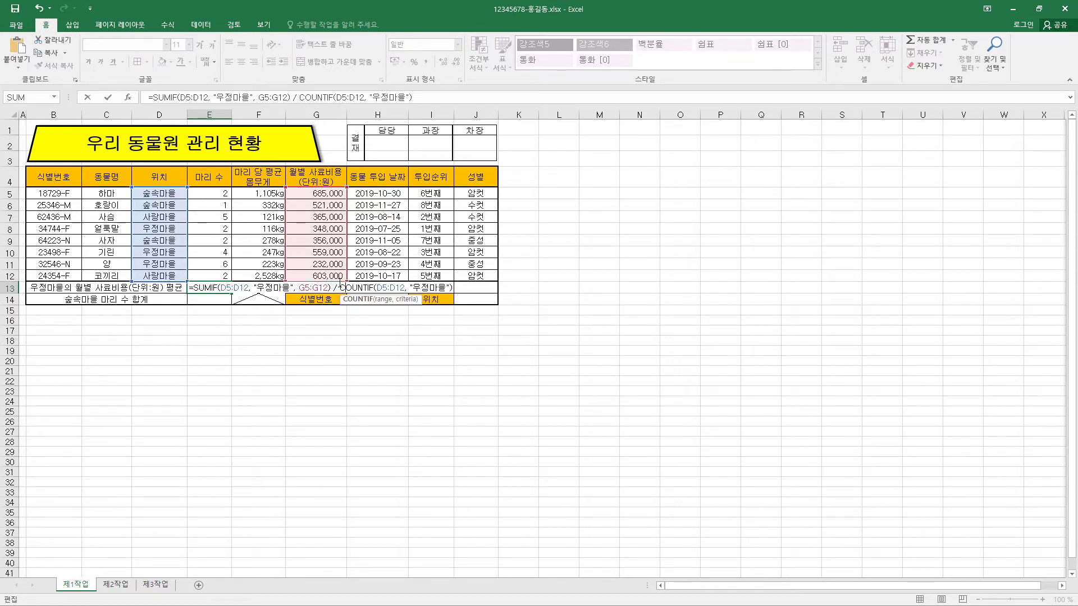
{"action": "left_click", "coordinate": [108, 98]}
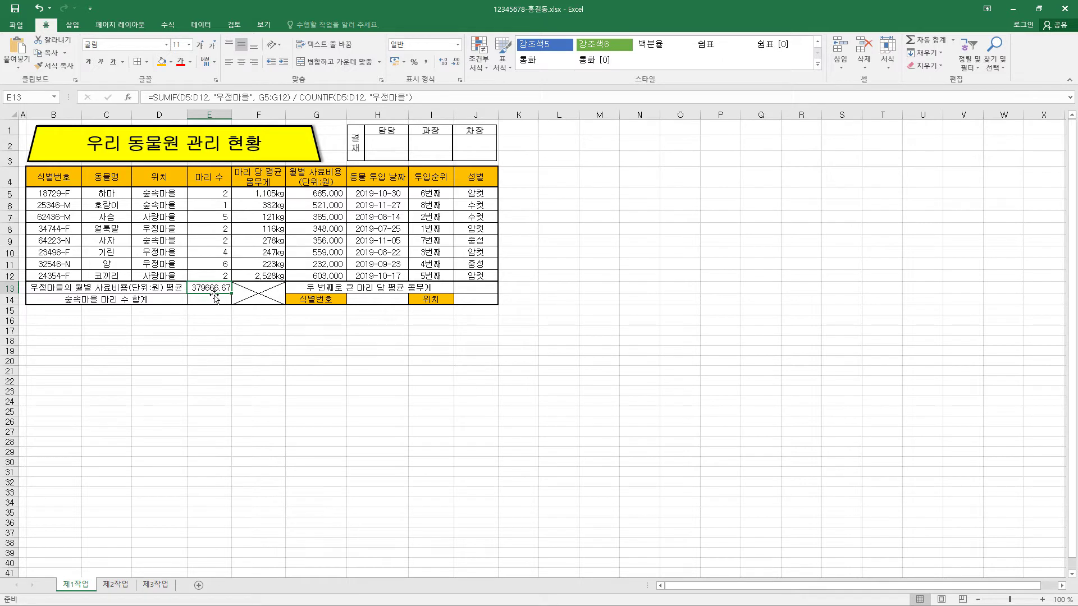
{"action": "key", "text": "ctrl+1"}
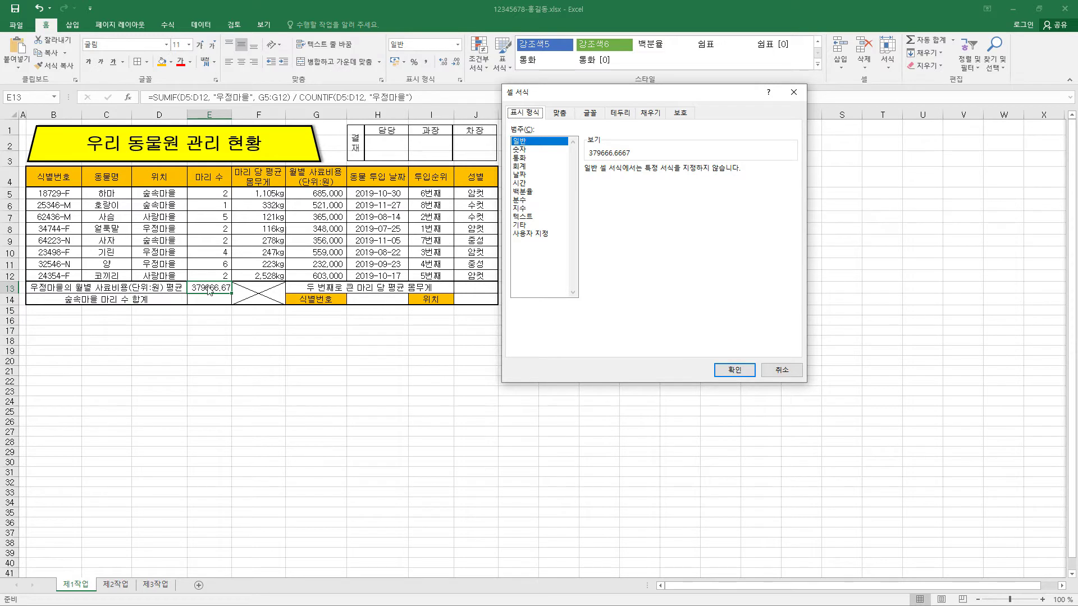
Step: Format E13 as 회계 with 기호 set to 없음, so it shows 379,667
{"action": "left_click", "coordinate": [519, 166]}
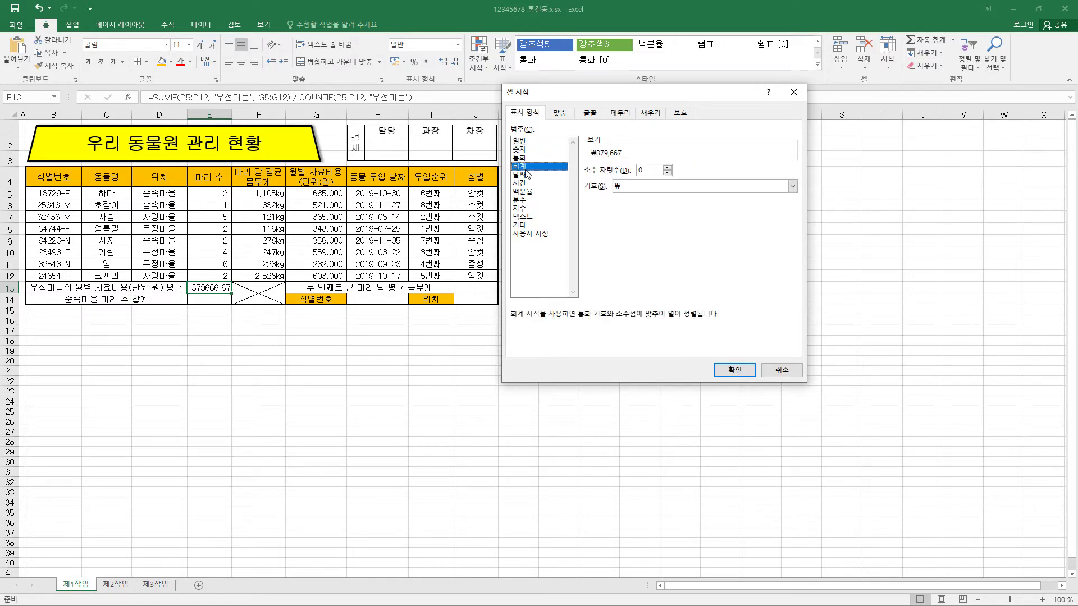
{"action": "left_click", "coordinate": [638, 186]}
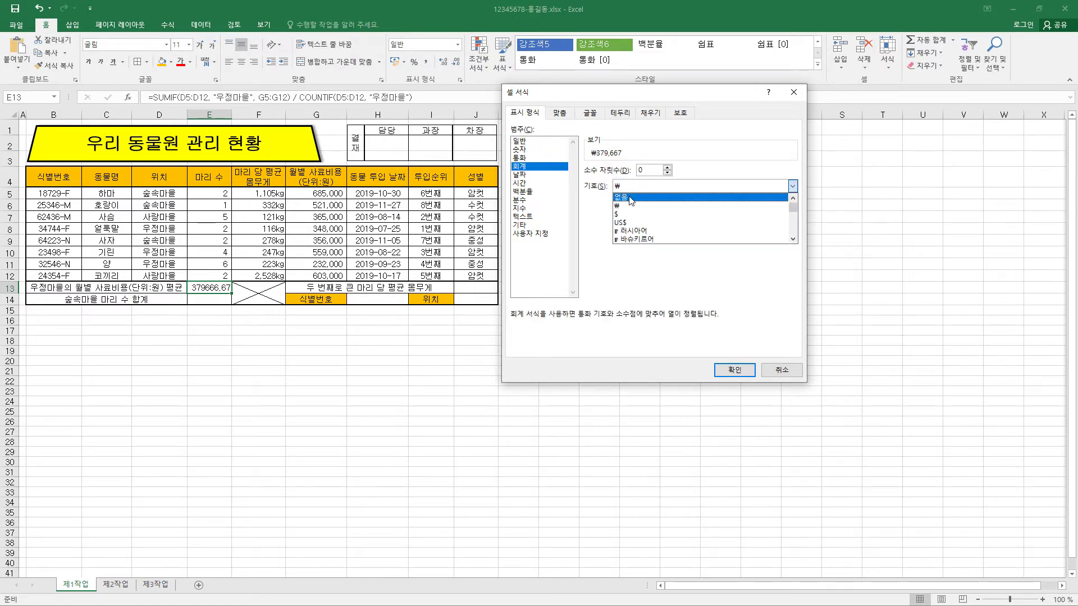
{"action": "left_click", "coordinate": [629, 198]}
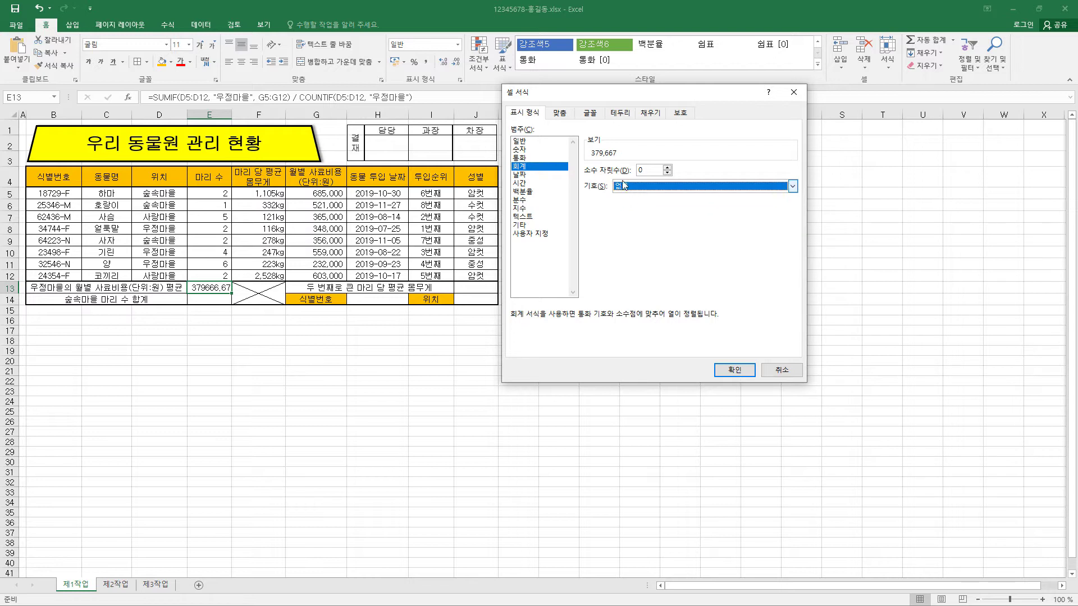
{"action": "left_click", "coordinate": [733, 370]}
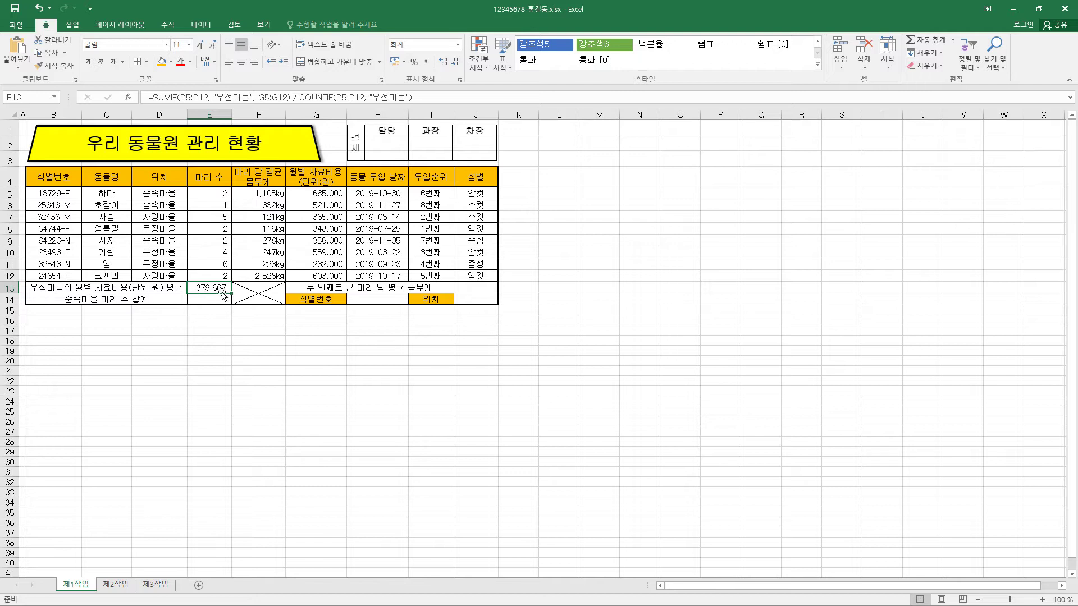
{"action": "left_click", "coordinate": [187, 97]}
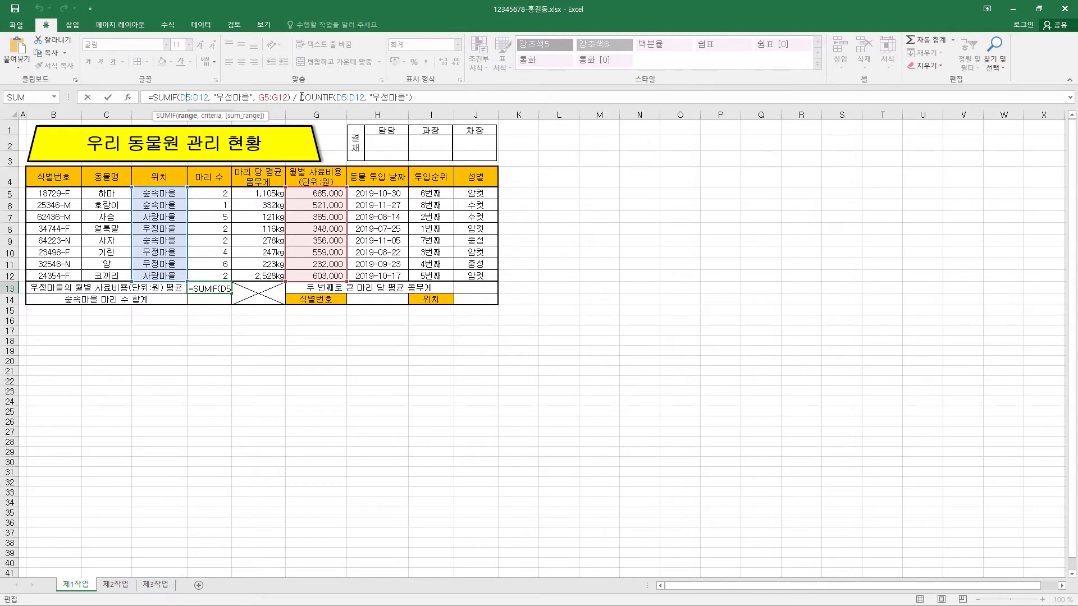
{"action": "left_click_drag", "start_coordinate": [300, 98], "coordinate": [328, 98]}
{"action": "left_click", "coordinate": [332, 97]}
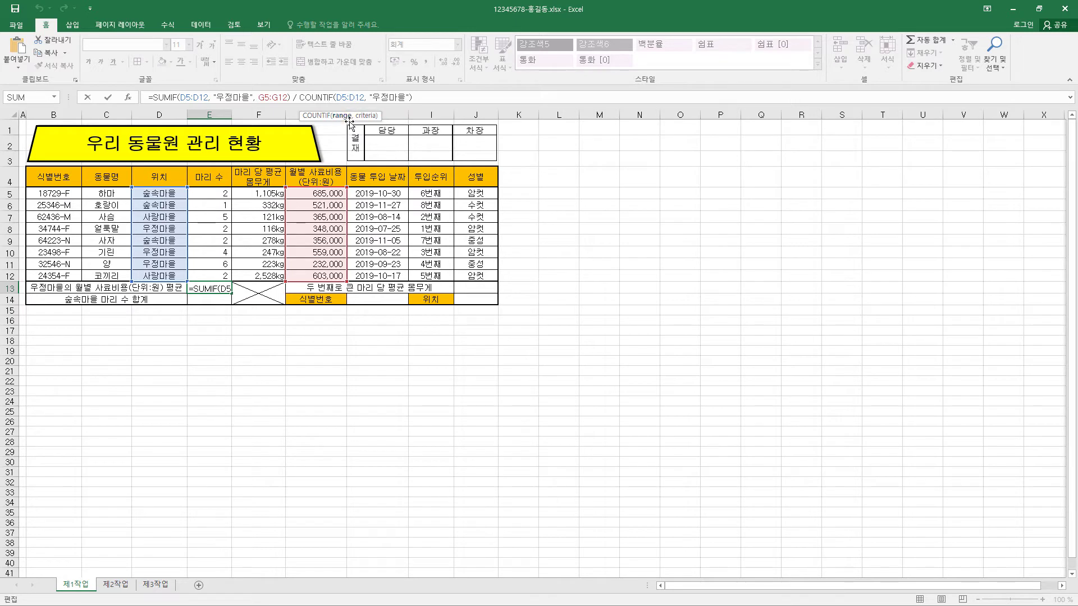
{"action": "left_click", "coordinate": [392, 97]}
{"action": "left_click_drag", "start_coordinate": [351, 99], "coordinate": [352, 101]}
{"action": "left_click", "coordinate": [397, 97]}
{"action": "left_click", "coordinate": [357, 97]}
{"action": "key", "text": "ctrl+Return"}
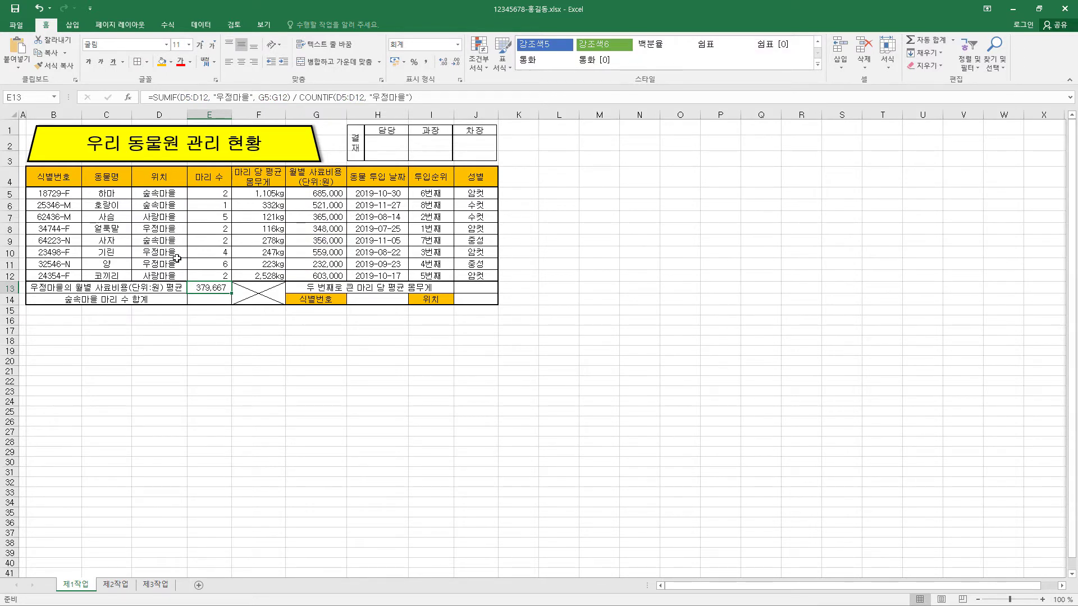
{"action": "left_click", "coordinate": [324, 99]}
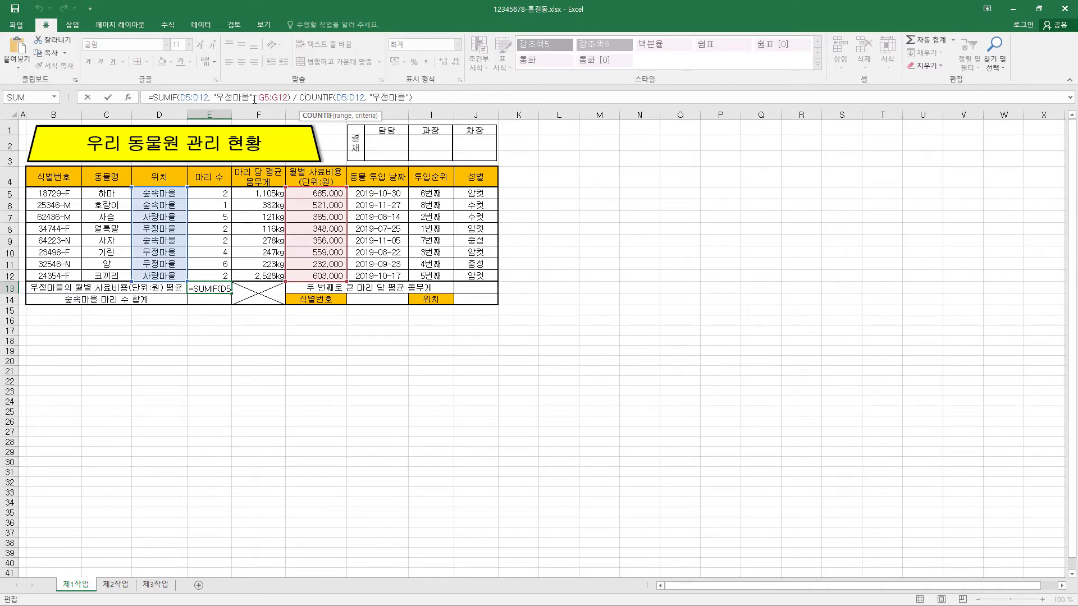
{"action": "left_click", "coordinate": [164, 97]}
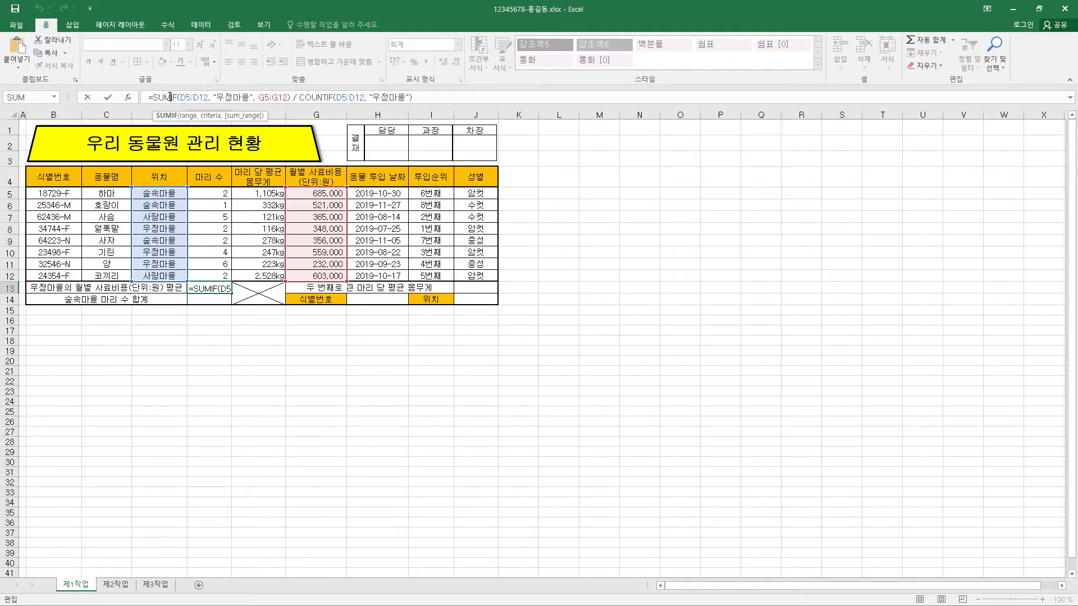
{"action": "left_click_drag", "start_coordinate": [154, 98], "coordinate": [170, 99]}
{"action": "left_click", "coordinate": [164, 97]}
{"action": "left_click", "coordinate": [202, 100]}
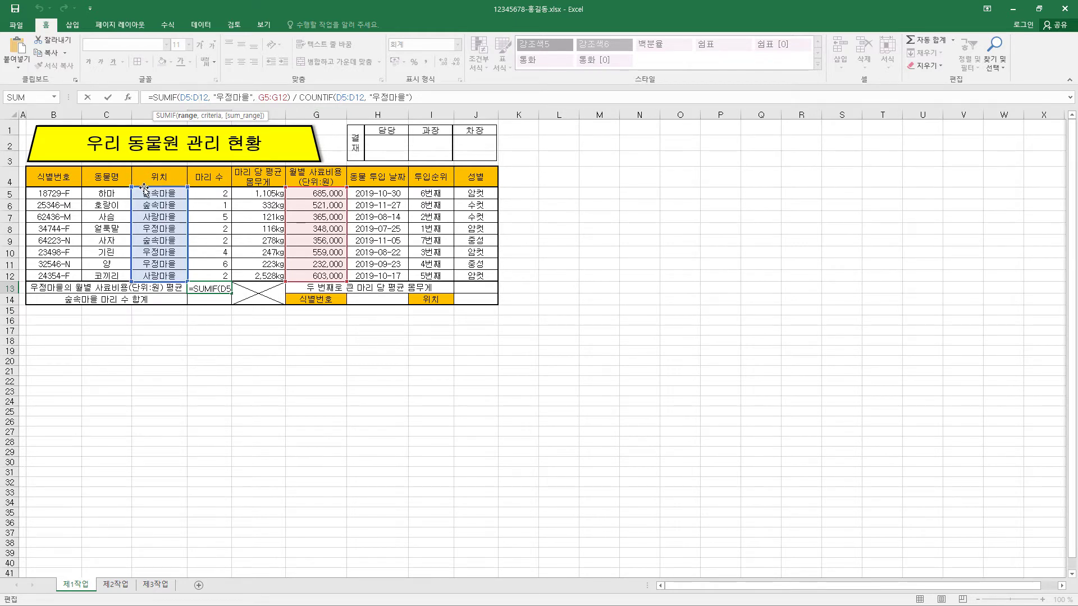
{"action": "left_click", "coordinate": [241, 97]}
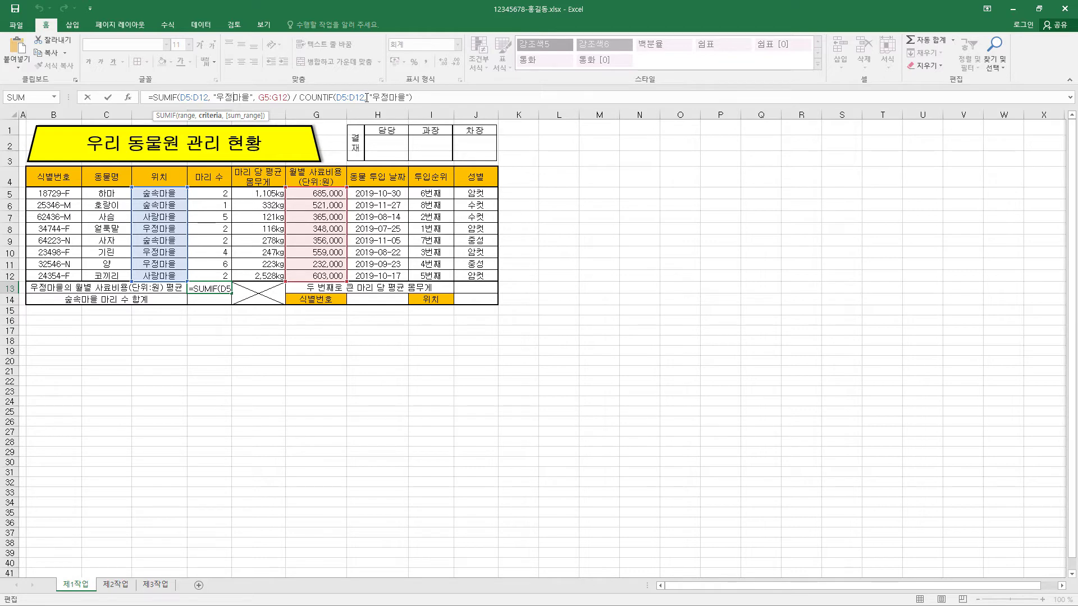
{"action": "left_click", "coordinate": [273, 98]}
{"action": "left_click_drag", "start_coordinate": [165, 97], "coordinate": [153, 97]}
{"action": "left_click", "coordinate": [177, 98]}
{"action": "left_click", "coordinate": [128, 97]}
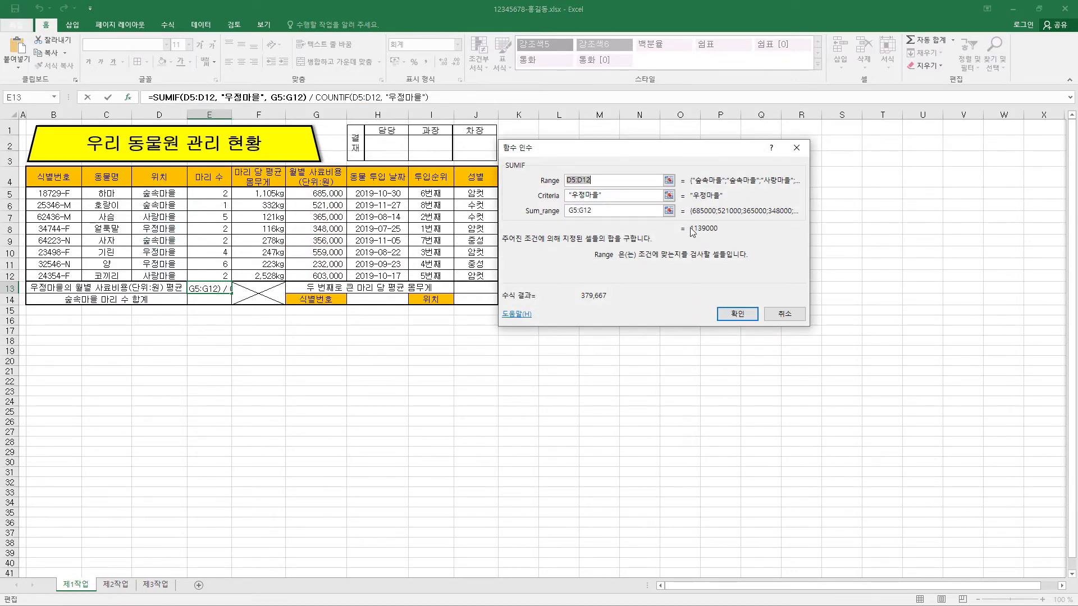
{"action": "left_click", "coordinate": [736, 316]}
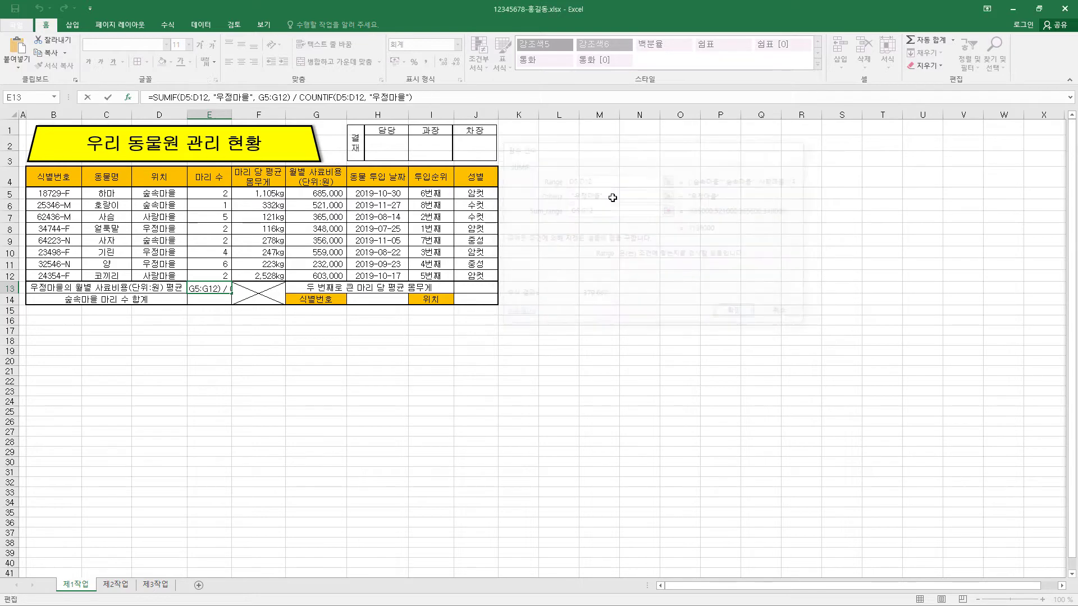
{"action": "left_click", "coordinate": [336, 97]}
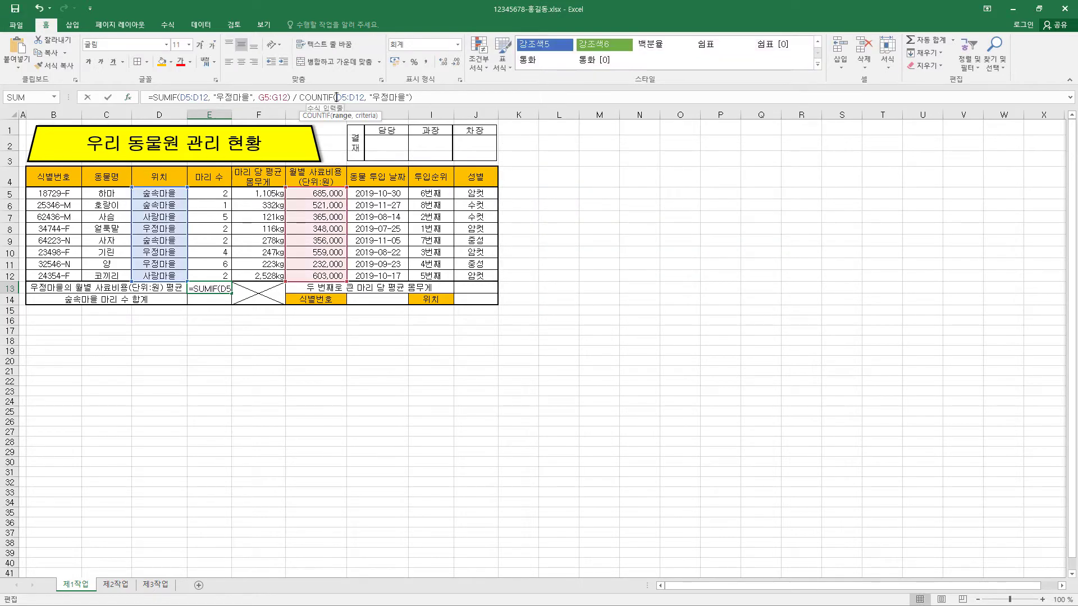
{"action": "left_click", "coordinate": [108, 97]}
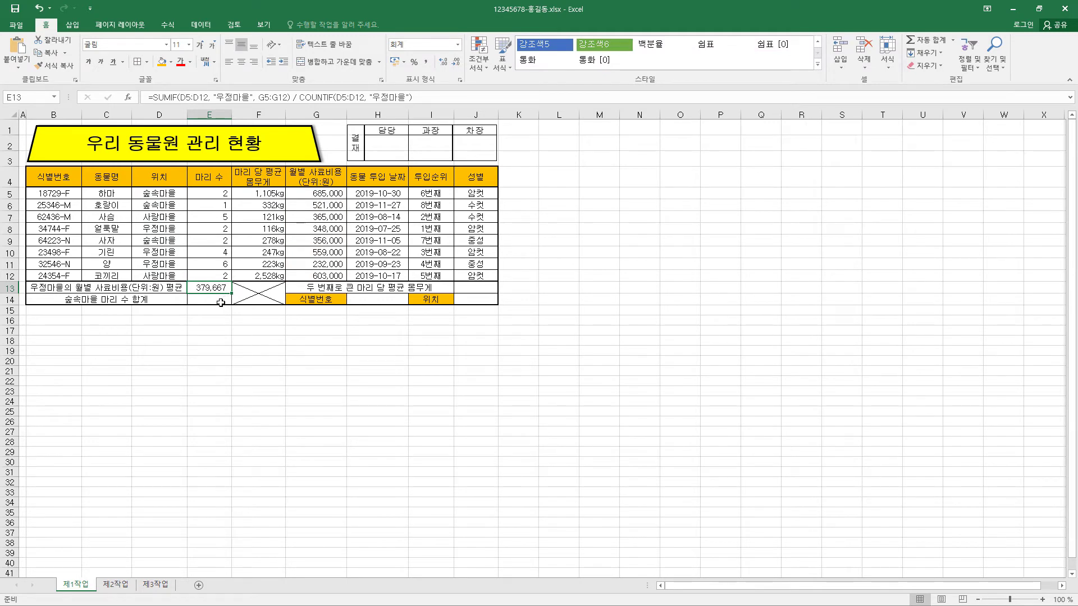
{"action": "left_click", "coordinate": [217, 300]}
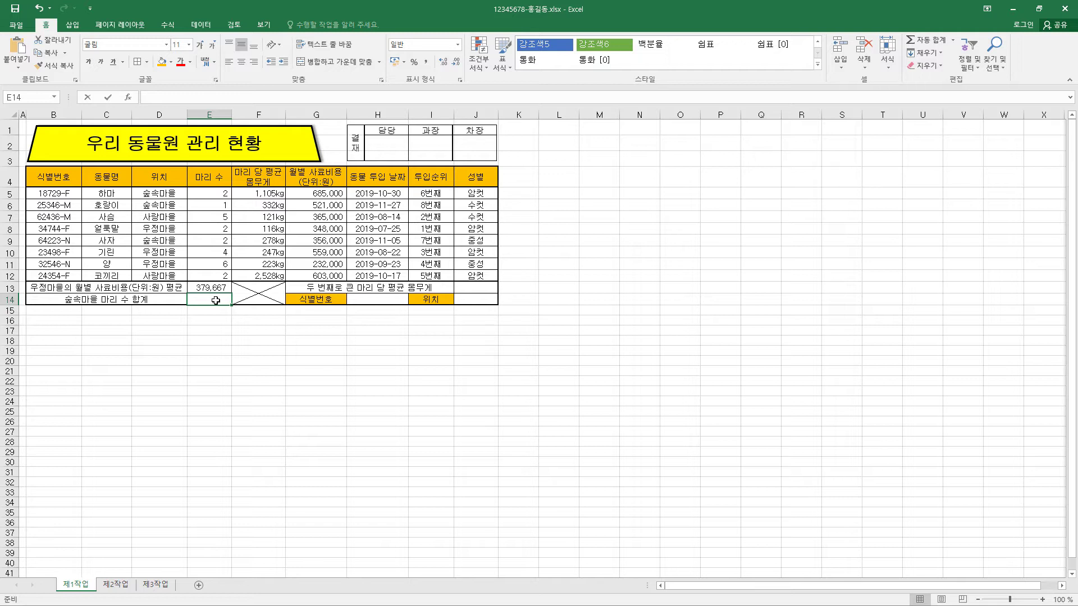
Step: Enter =DSUM(B4:H12,4,D4:D5) in E14 and format it as 숫자, showing 5
{"action": "type", "text": "=DSUM(B4:H12, 4, D4:D5)"}
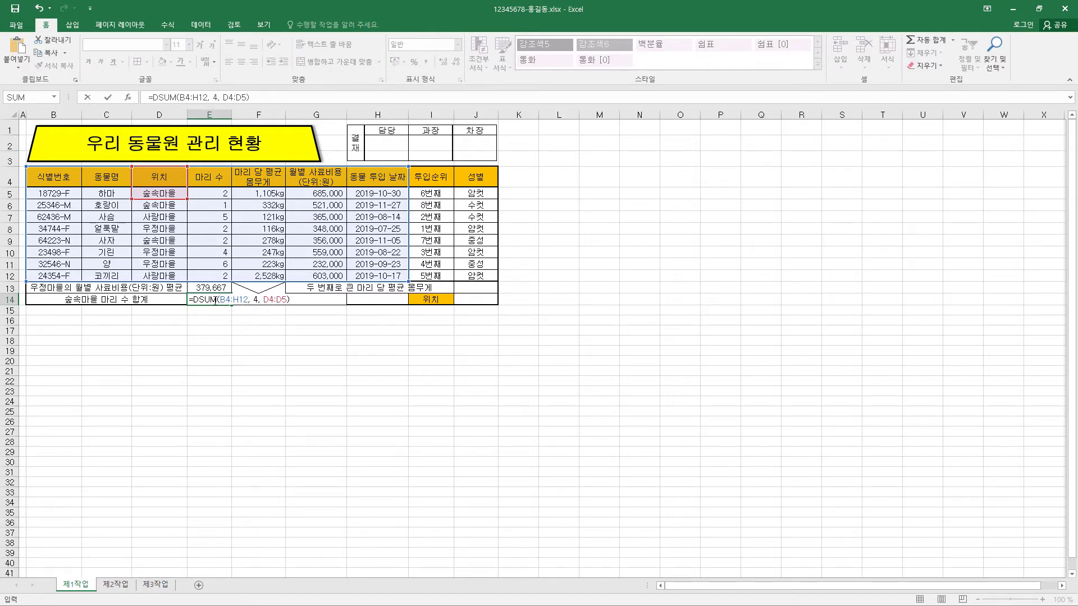
{"action": "left_click", "coordinate": [214, 300]}
{"action": "key", "text": "ctrl+Return"}
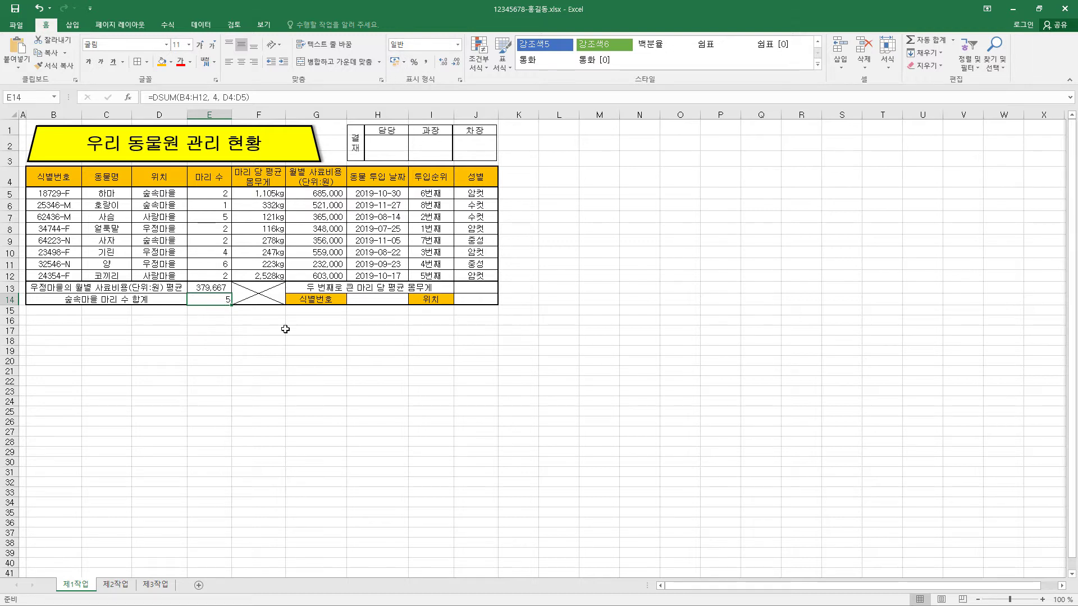
{"action": "key", "text": "ctrl+1"}
{"action": "left_click", "coordinate": [533, 149]}
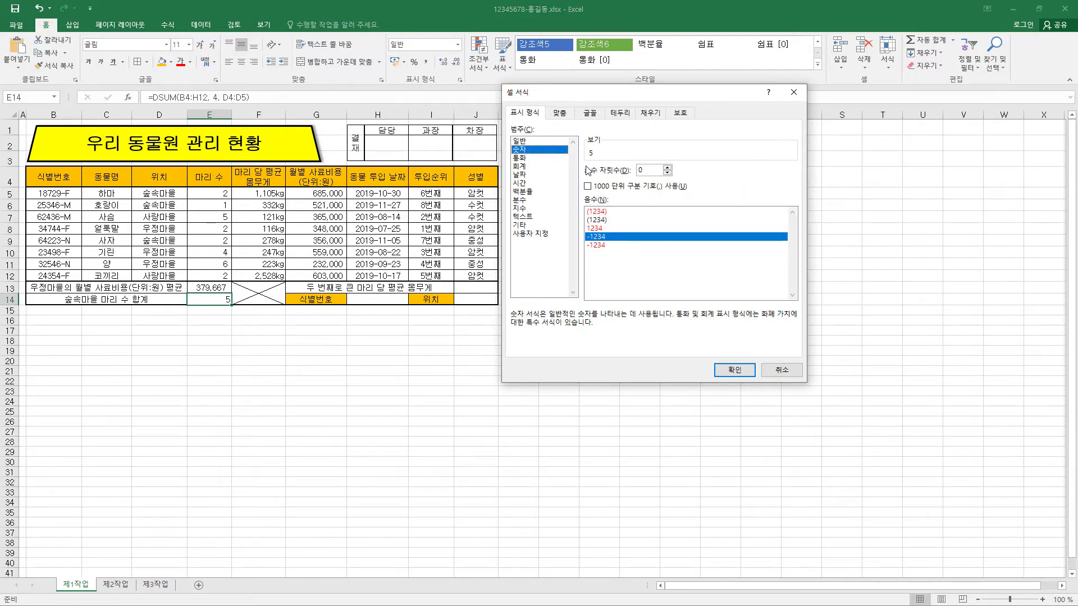
{"action": "left_click", "coordinate": [746, 374]}
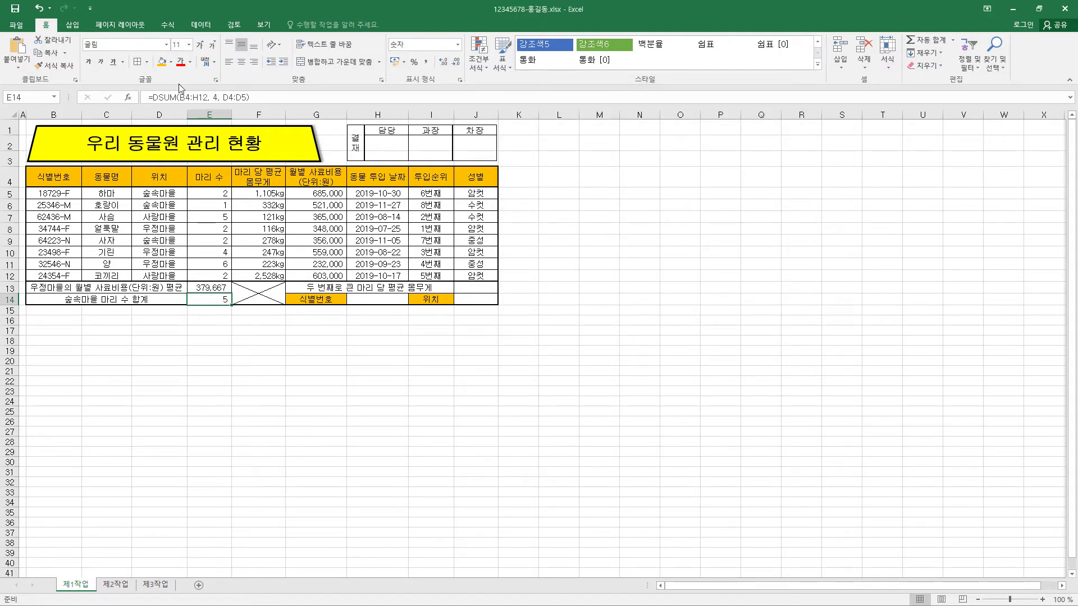
{"action": "left_click", "coordinate": [168, 97]}
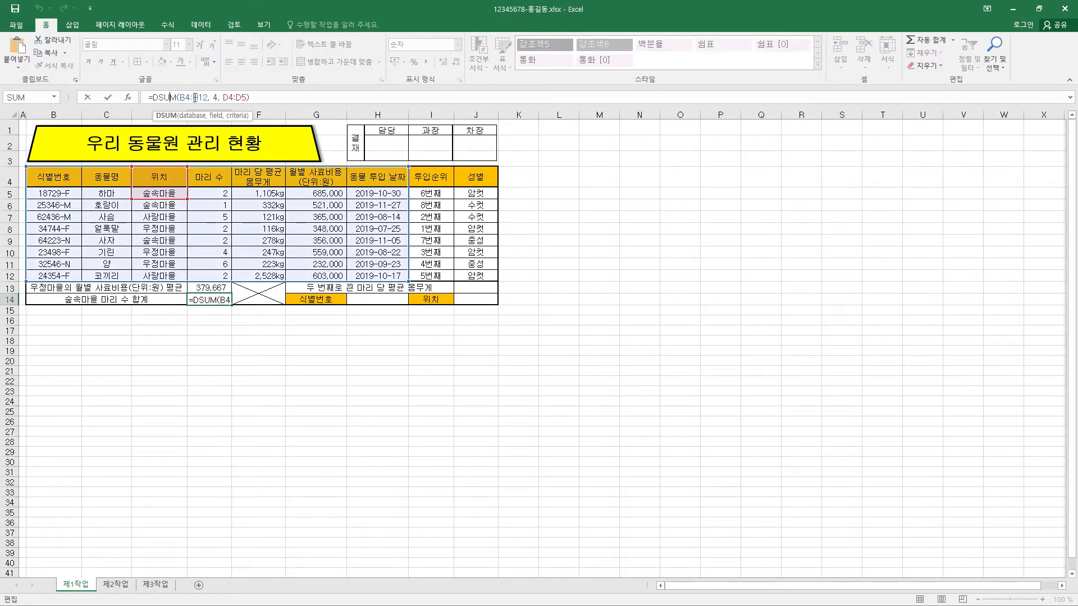
{"action": "left_click", "coordinate": [195, 98]}
{"action": "left_click", "coordinate": [218, 97]}
{"action": "type", "text": ","}
{"action": "left_click", "coordinate": [238, 98]}
{"action": "left_click", "coordinate": [174, 97]}
{"action": "left_click", "coordinate": [108, 97]}
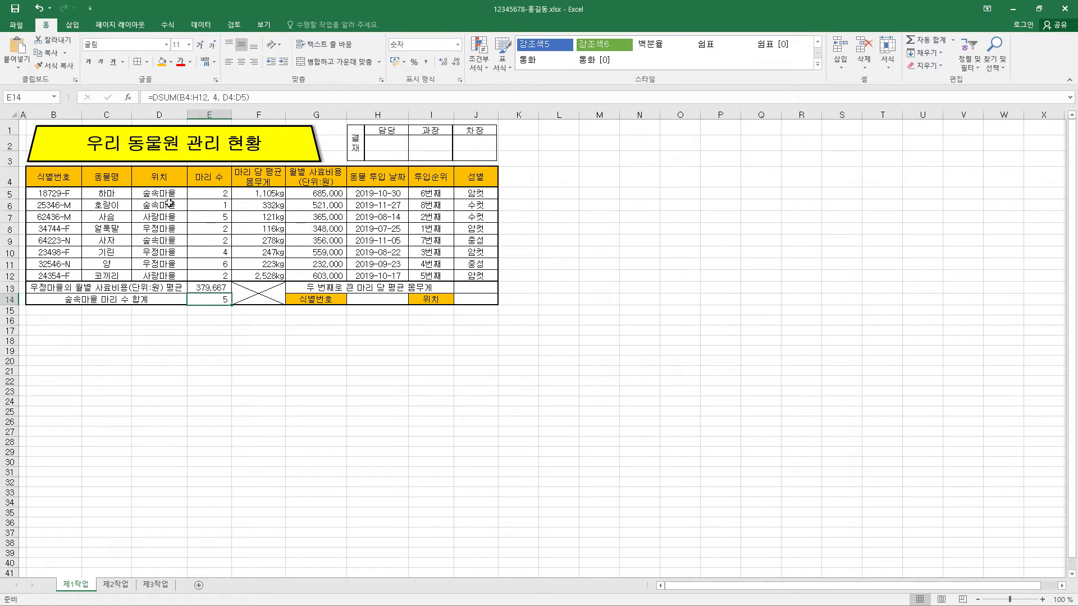
{"action": "left_click", "coordinate": [221, 194]}
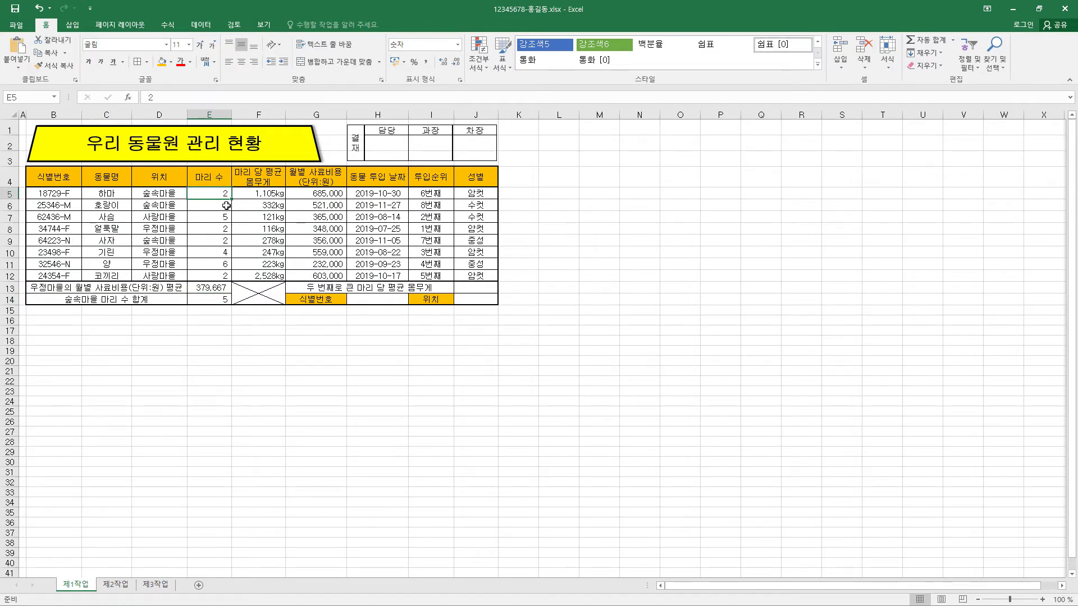
{"action": "left_click", "coordinate": [226, 206]}
{"action": "left_click", "coordinate": [223, 242]}
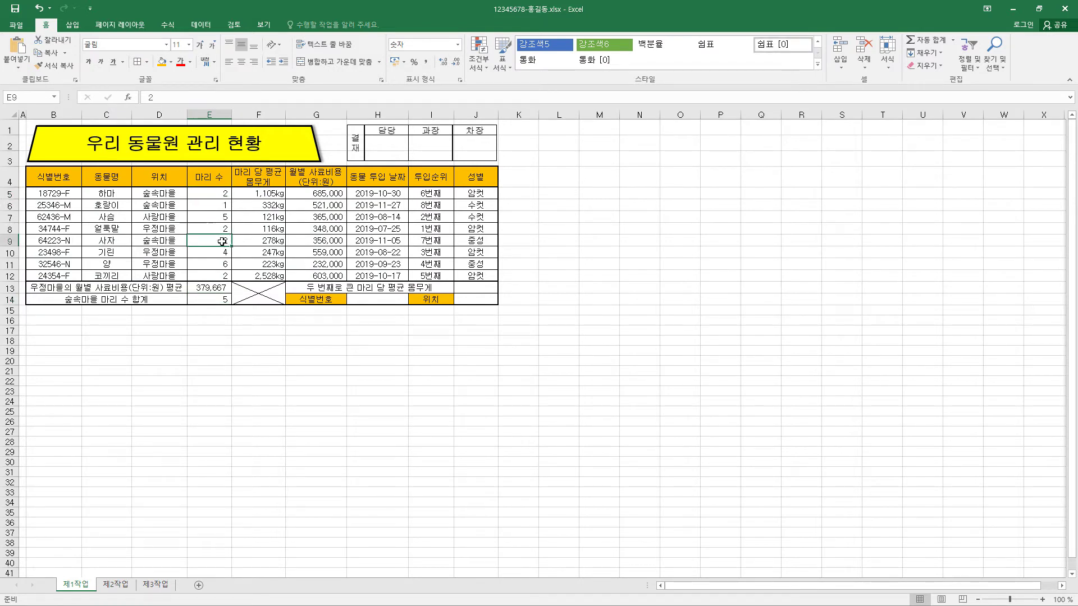
{"action": "left_click", "coordinate": [223, 303]}
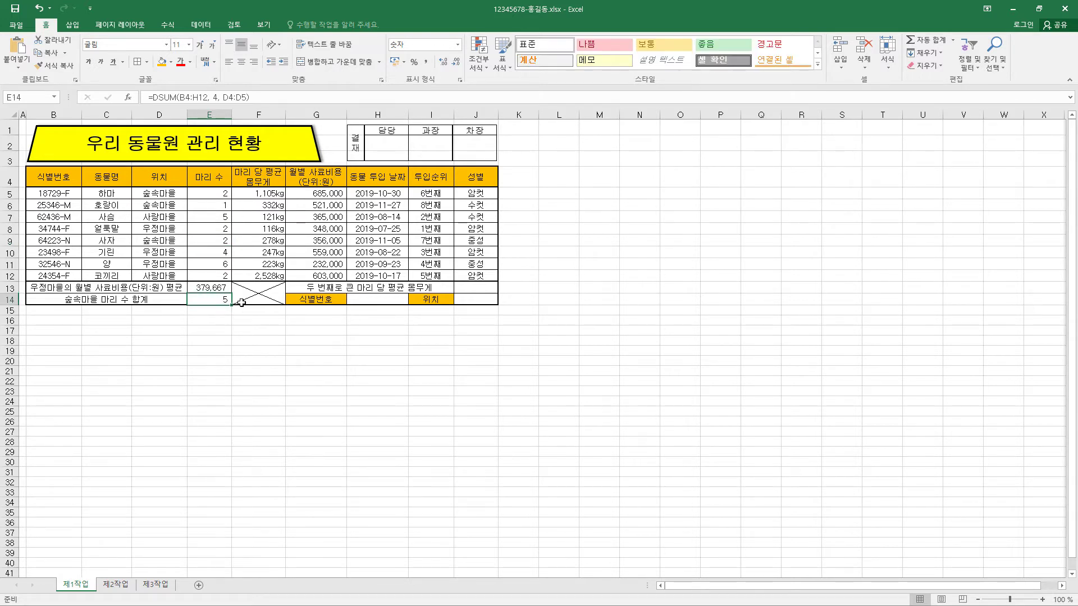
{"action": "left_click", "coordinate": [478, 288]}
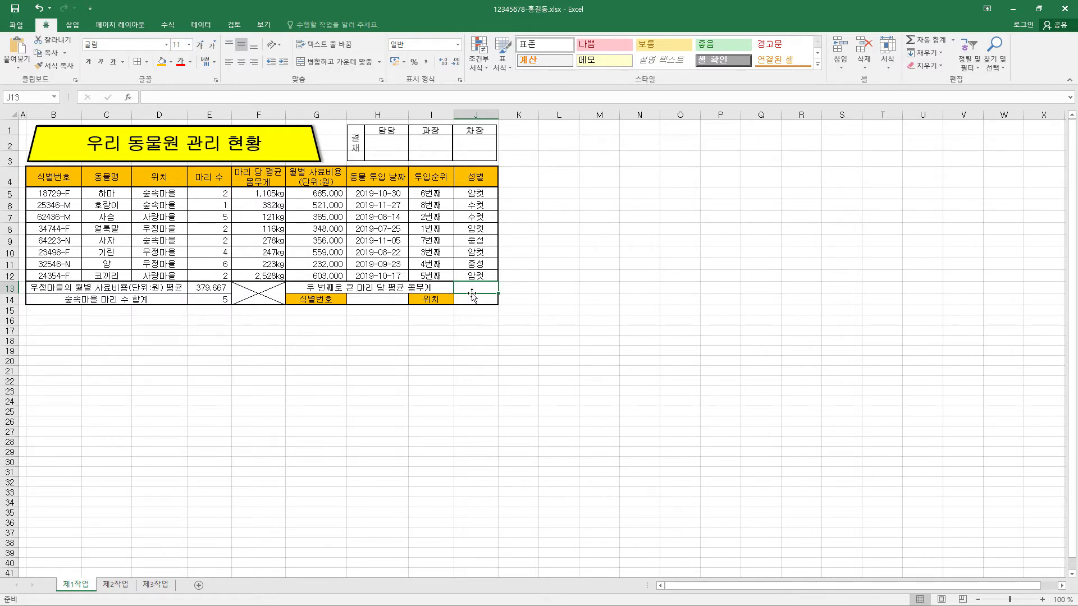
Step: Enter =LARGE(몸무게,2) in J13 and format it as 숫자 with a thousands separator
{"action": "type", "text": "=LARGE(몸무게,2)"}
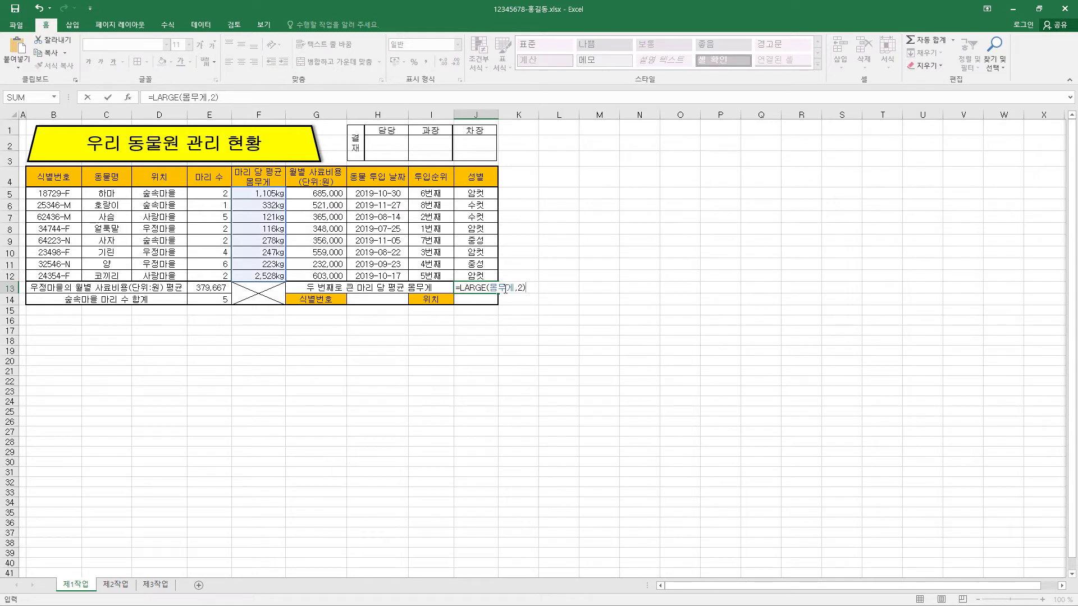
{"action": "left_click", "coordinate": [107, 97]}
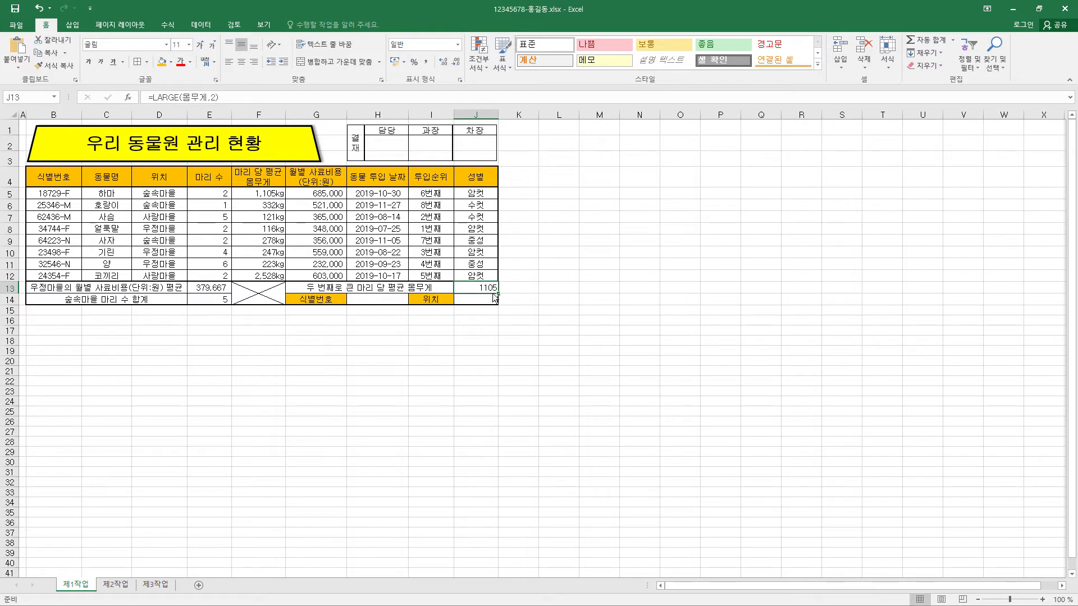
{"action": "key", "text": "ctrl+1"}
{"action": "left_click", "coordinate": [528, 150]}
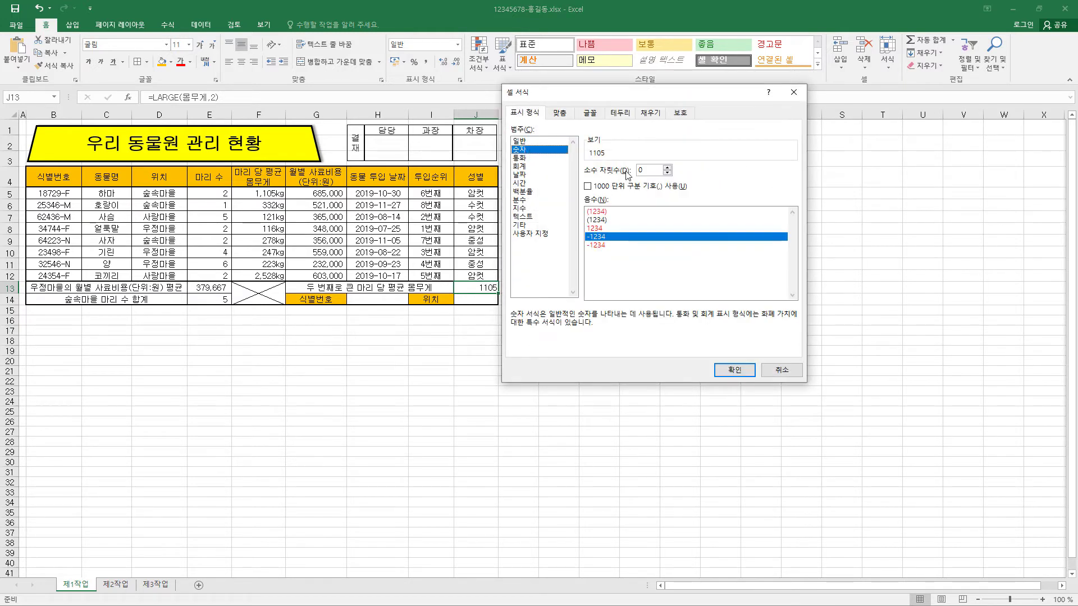
{"action": "left_click", "coordinate": [588, 186]}
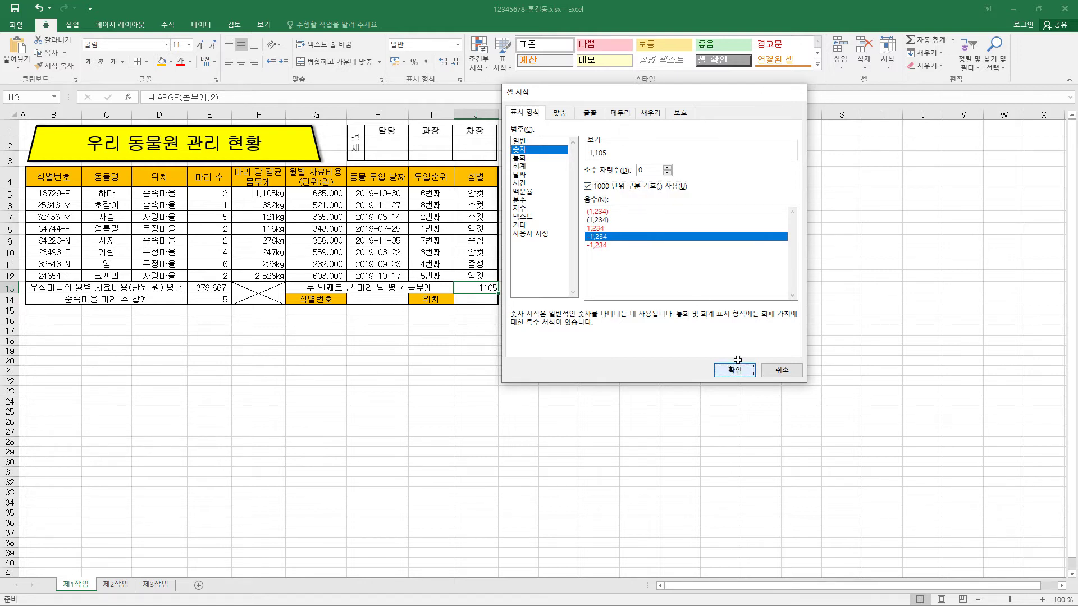
{"action": "left_click", "coordinate": [734, 370]}
{"action": "left_click", "coordinate": [192, 98]}
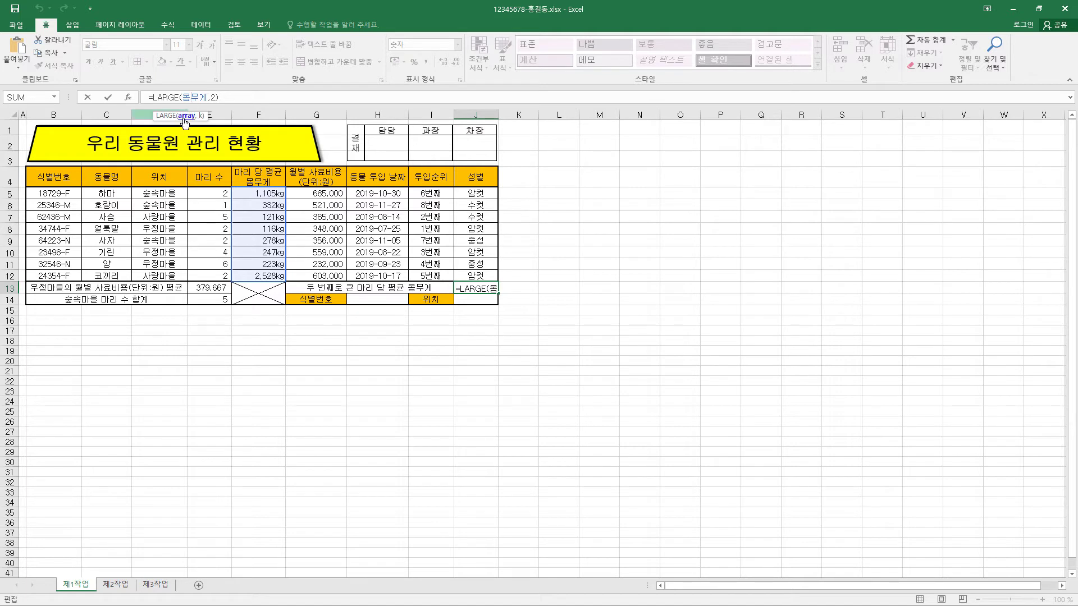
{"action": "left_click", "coordinate": [191, 100]}
{"action": "left_click_drag", "start_coordinate": [206, 97], "coordinate": [185, 97]}
{"action": "left_click", "coordinate": [193, 97]}
{"action": "left_click", "coordinate": [127, 99]}
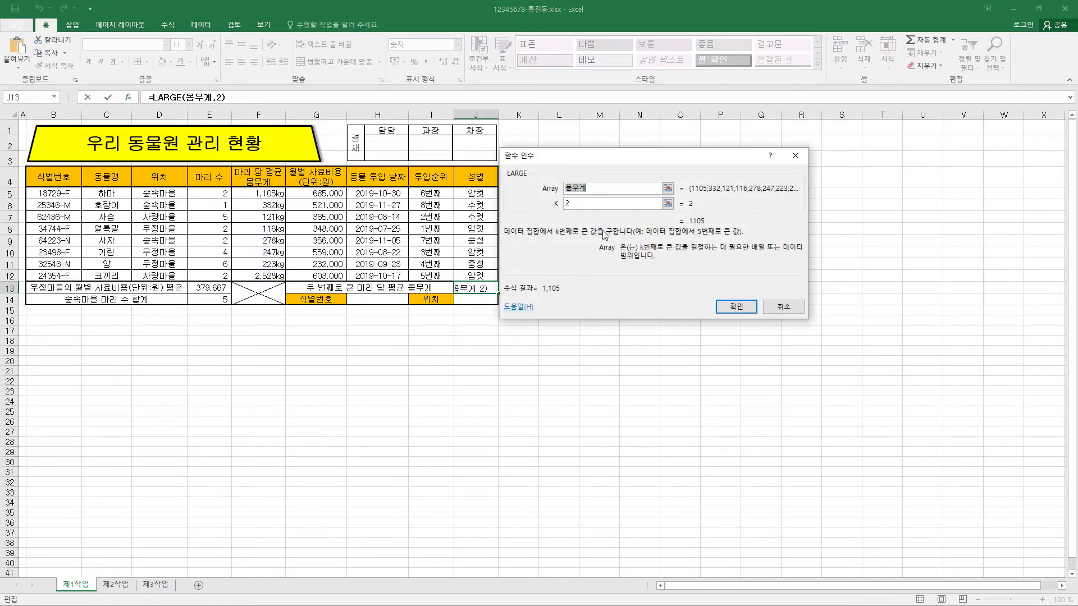
{"action": "left_click", "coordinate": [568, 204]}
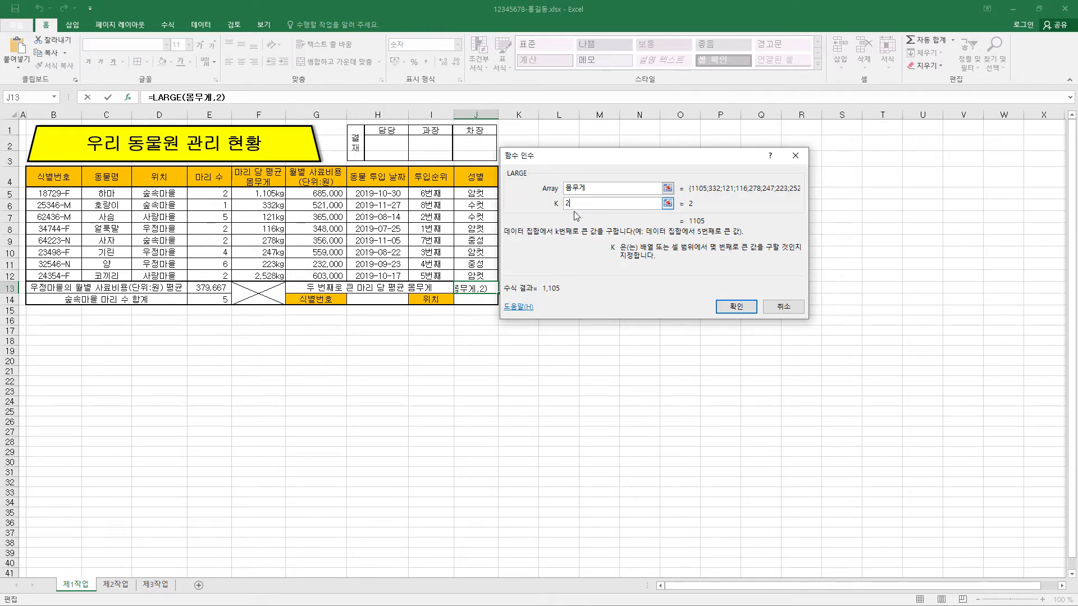
{"action": "key", "text": "Return"}
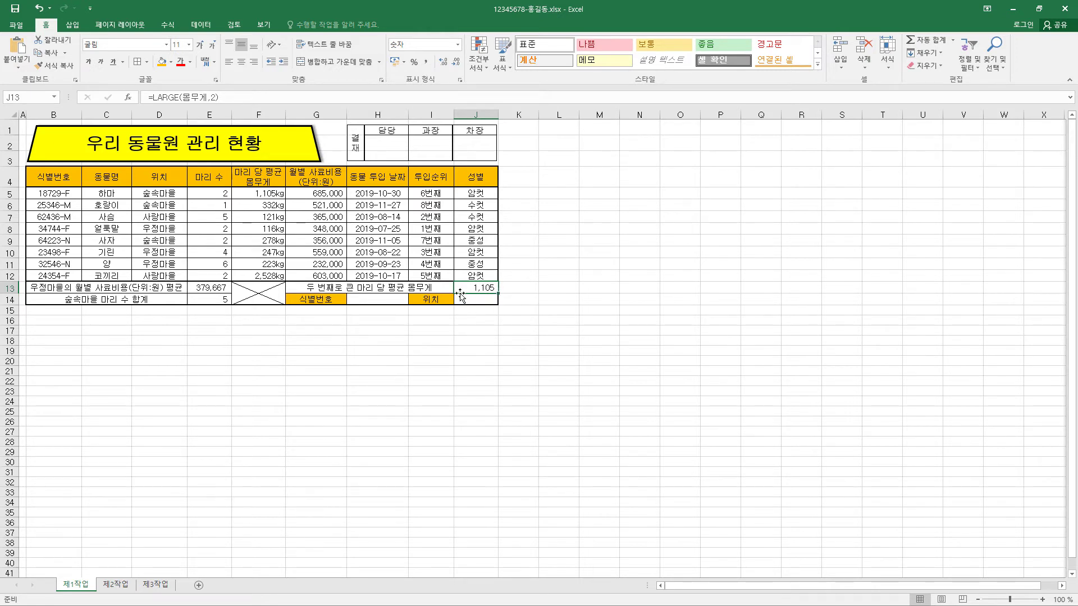
Step: Choose ID 18729-F in H14 and enter =VLOOKUP(H14,B5:D12,3,0) in J14
{"action": "left_click", "coordinate": [491, 299]}
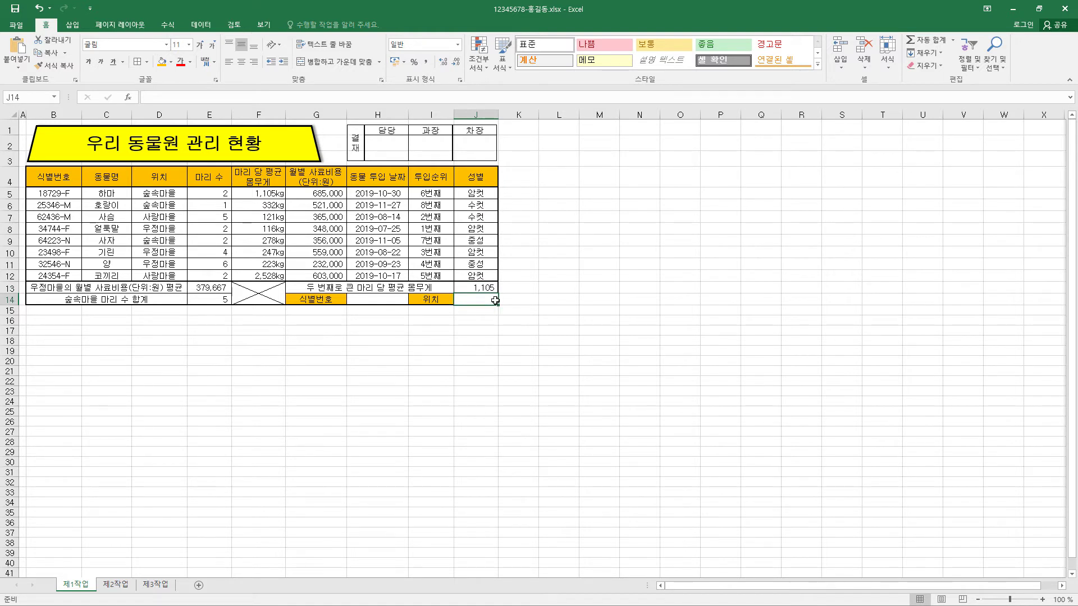
{"action": "left_click", "coordinate": [386, 298]}
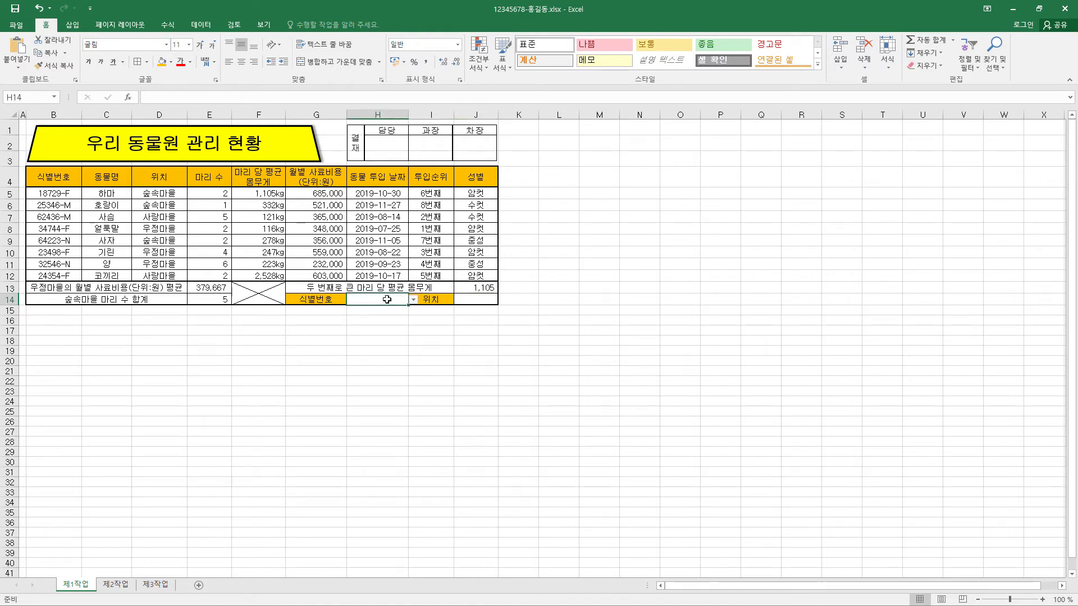
{"action": "left_click", "coordinate": [413, 300]}
{"action": "left_click", "coordinate": [374, 310]}
{"action": "left_click", "coordinate": [480, 298]}
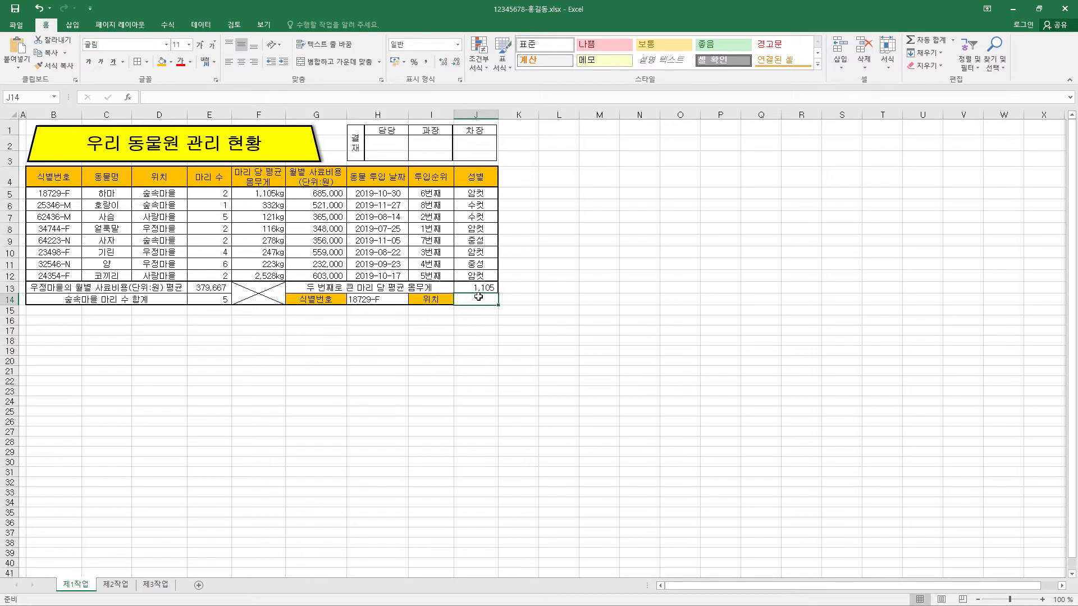
{"action": "type", "text": "=VLOOKUP(H14, B5:D12, 3, 0)"}
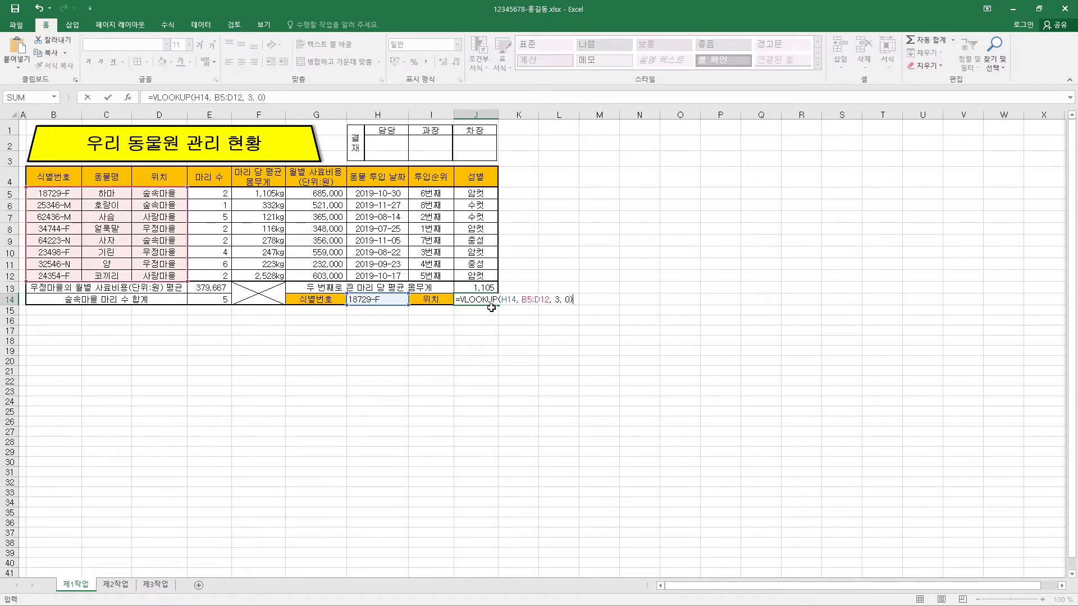
{"action": "left_click", "coordinate": [113, 99]}
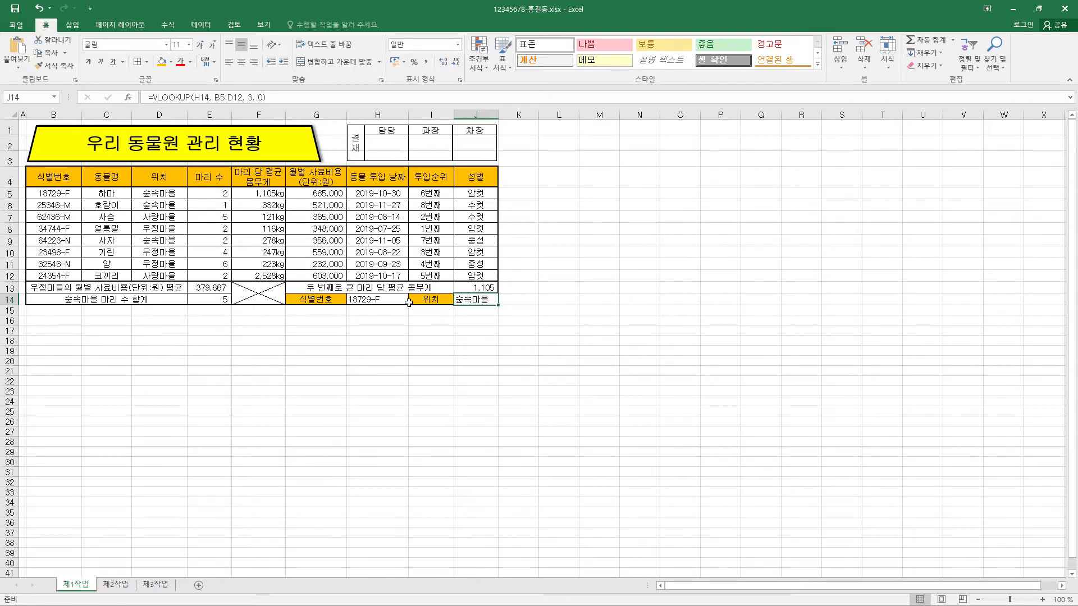
Step: Test the lookup with ID 24354-F (사랑마을), then restore 18729-F in H14
{"action": "left_click", "coordinate": [376, 299]}
{"action": "left_click", "coordinate": [413, 299]}
{"action": "left_click", "coordinate": [373, 365]}
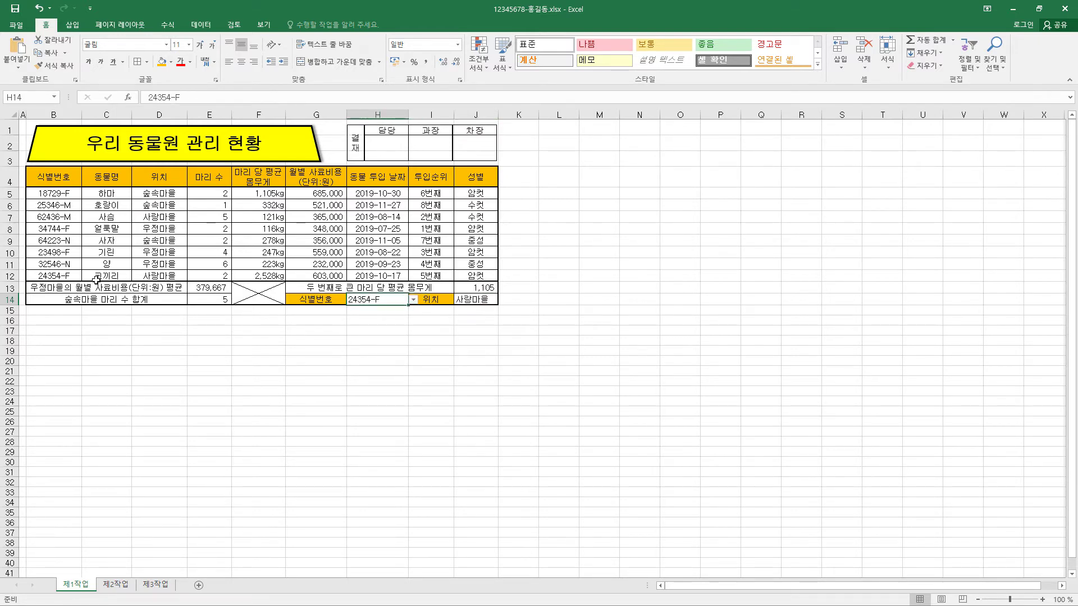
{"action": "left_click", "coordinate": [59, 276]}
{"action": "left_click", "coordinate": [158, 274]}
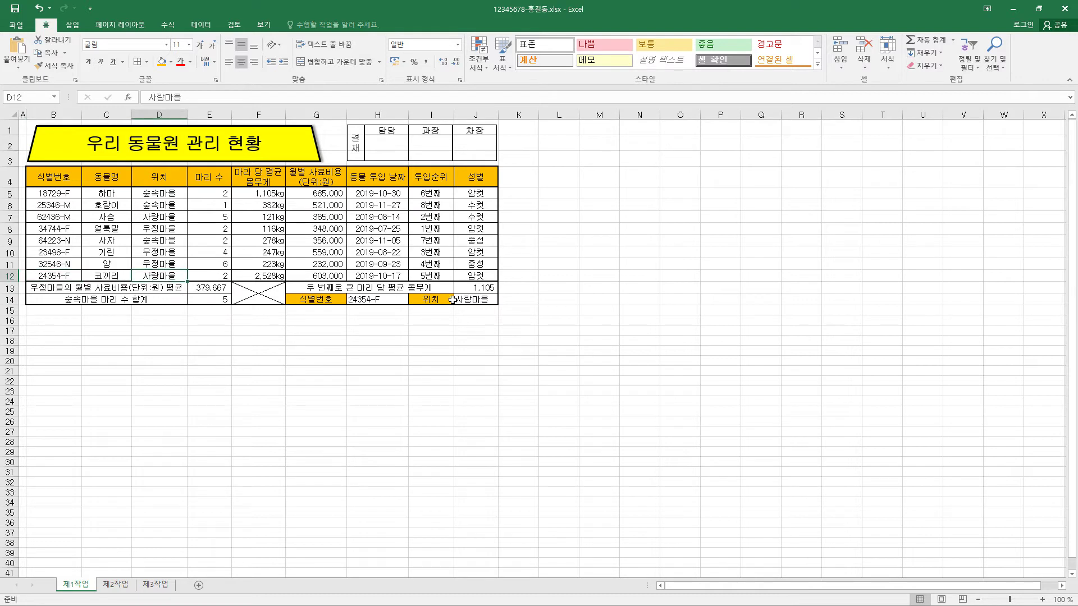
{"action": "left_click", "coordinate": [396, 300]}
{"action": "left_click", "coordinate": [471, 300]}
{"action": "left_click", "coordinate": [184, 98]}
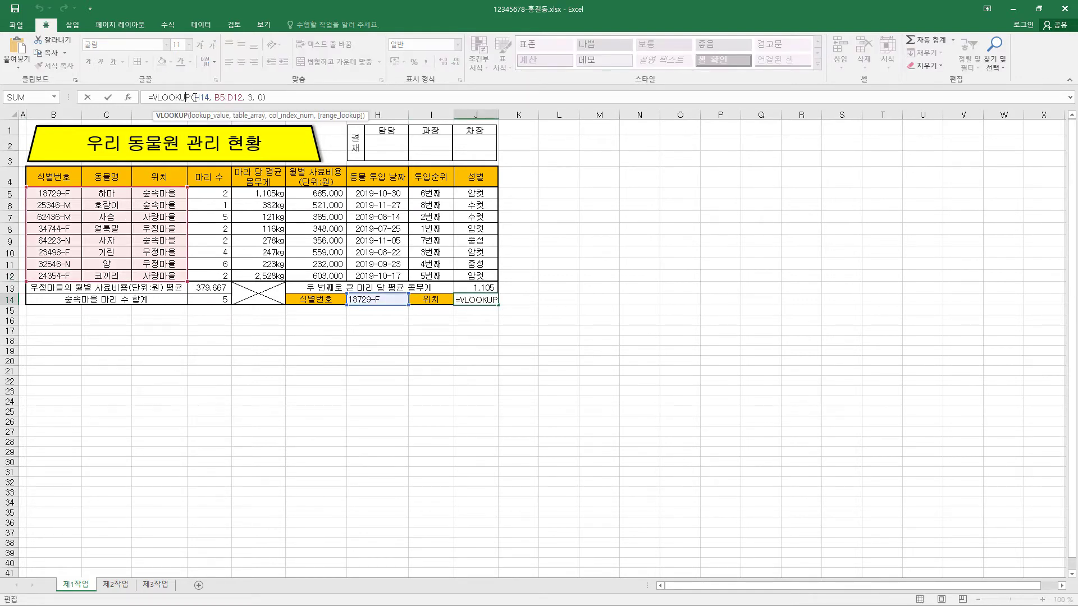
{"action": "left_click", "coordinate": [194, 97]}
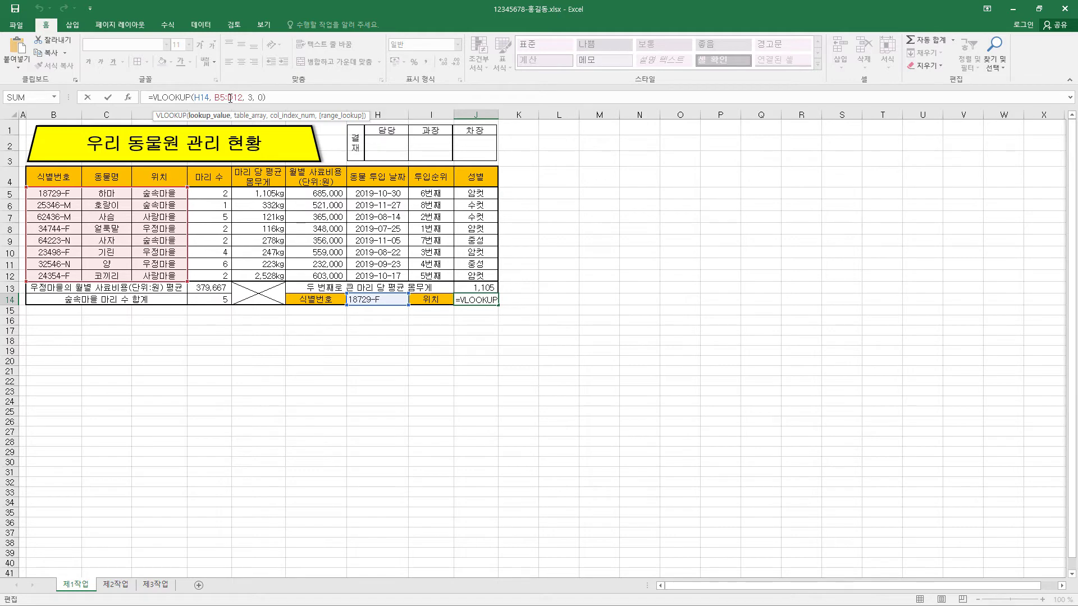
{"action": "left_click", "coordinate": [230, 98]}
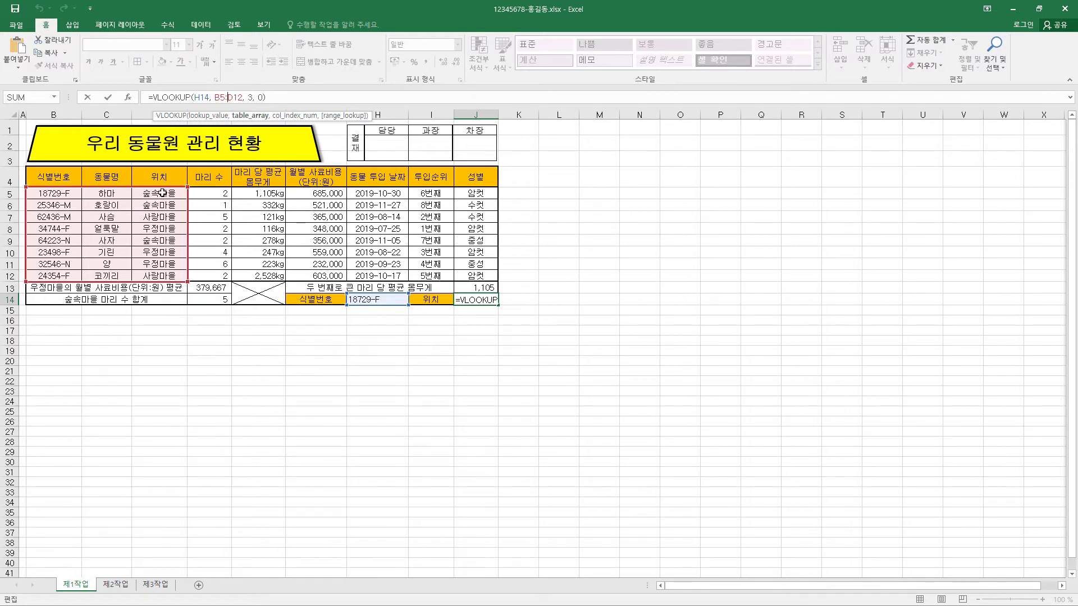
{"action": "left_click", "coordinate": [253, 98]}
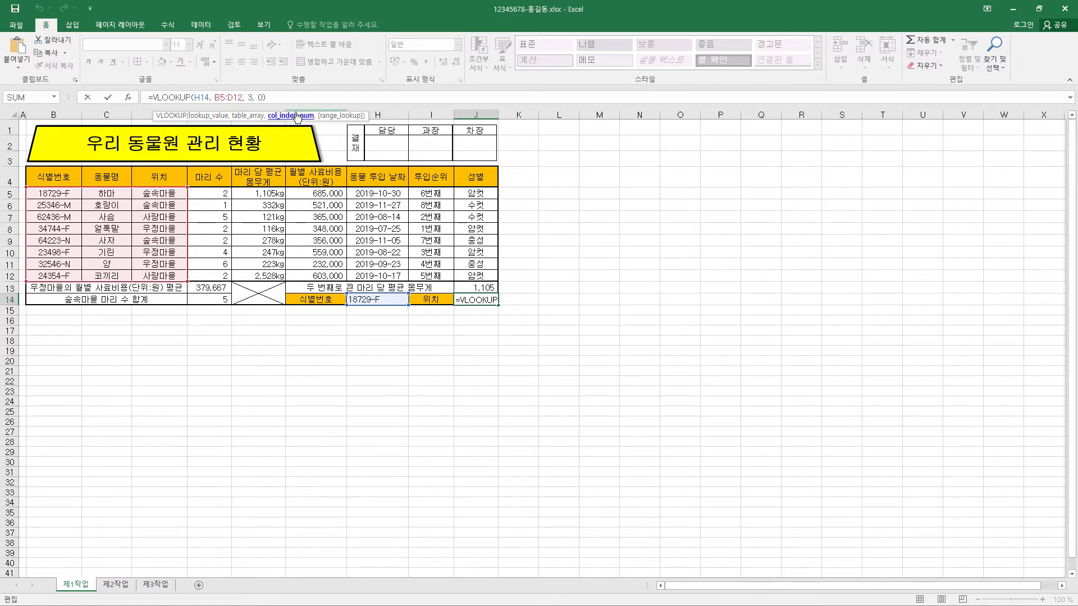
{"action": "left_click", "coordinate": [263, 98]}
{"action": "key", "text": "Return"}
{"action": "left_click", "coordinate": [377, 300]}
{"action": "left_click", "coordinate": [413, 300]}
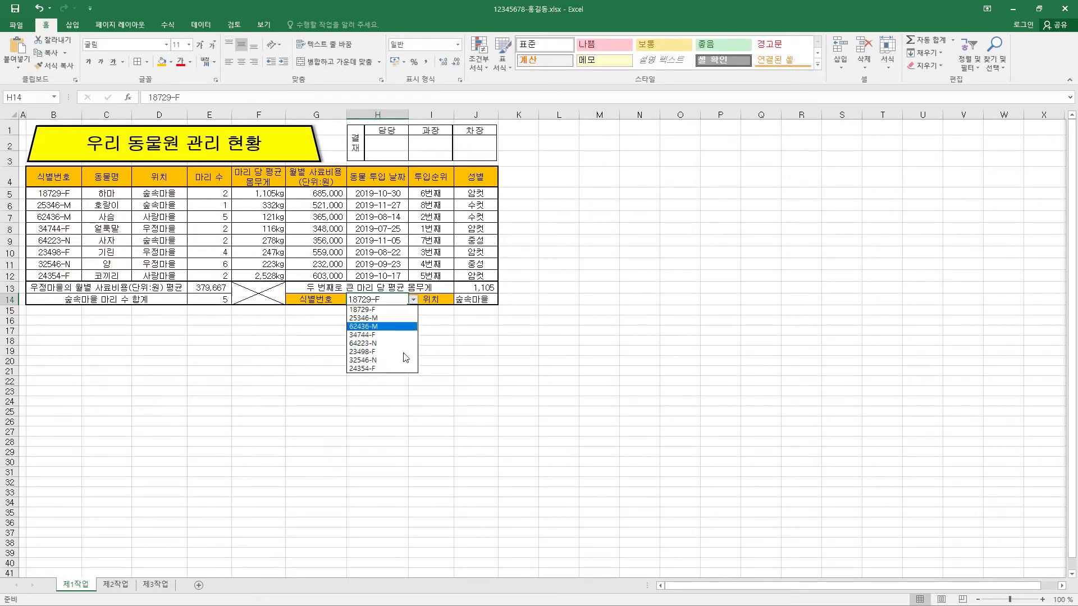
{"action": "left_click", "coordinate": [409, 309]}
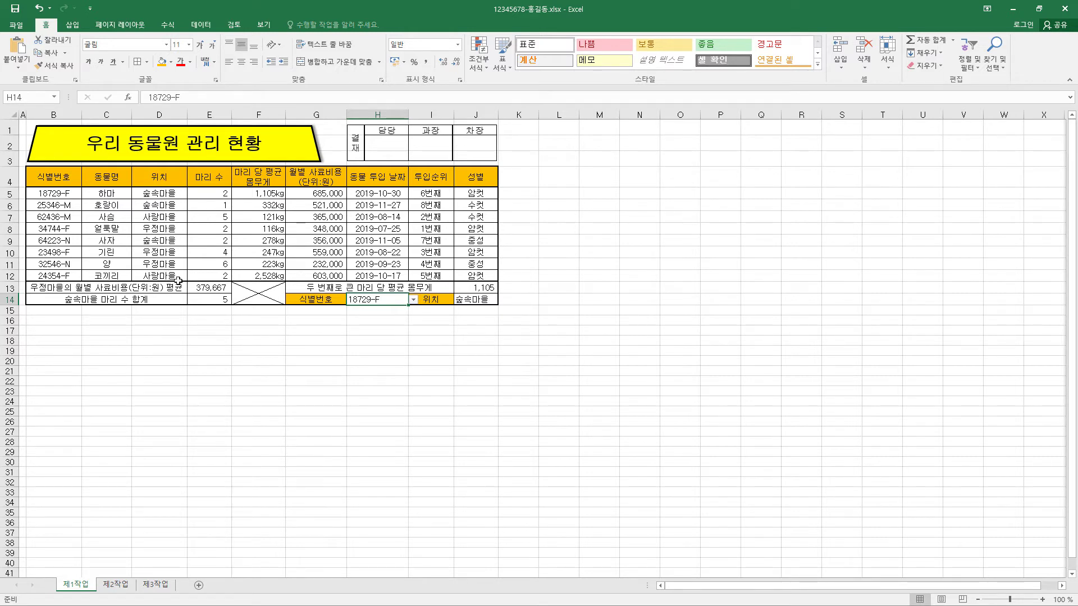
{"action": "left_click", "coordinate": [475, 301]}
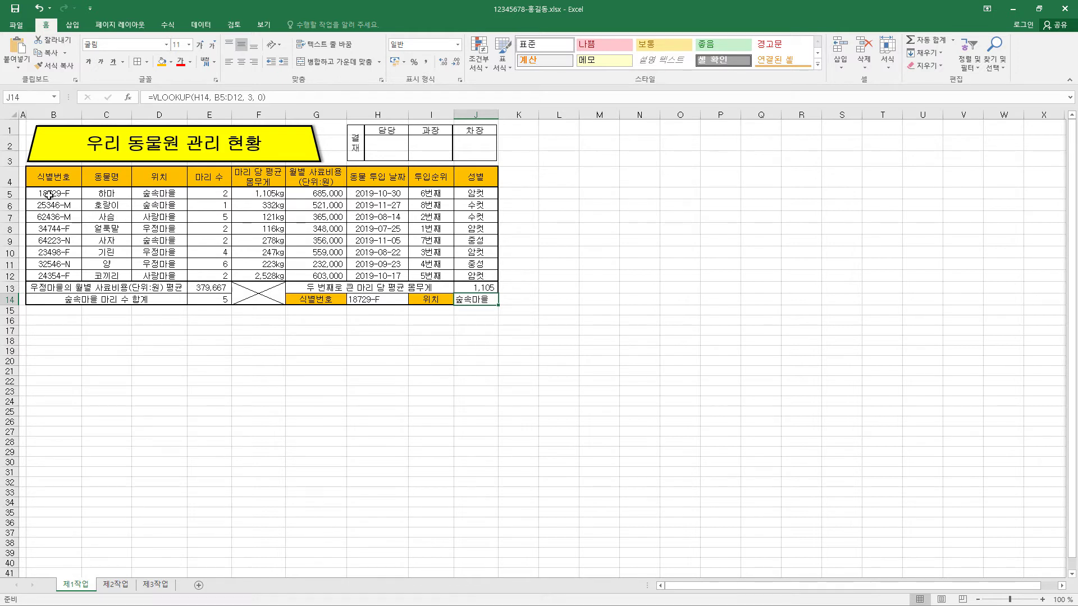
Step: Start a formula-based conditional formatting rule on B5:J12 using =$G5>=600000
{"action": "left_click_drag", "start_coordinate": [49, 195], "coordinate": [486, 270]}
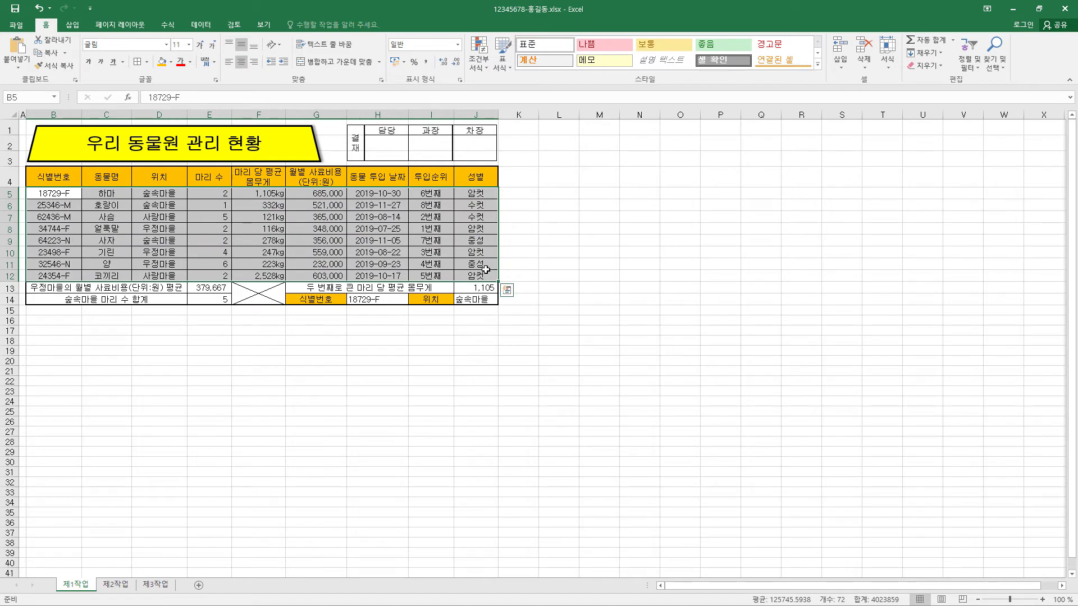
{"action": "left_click", "coordinate": [485, 68]}
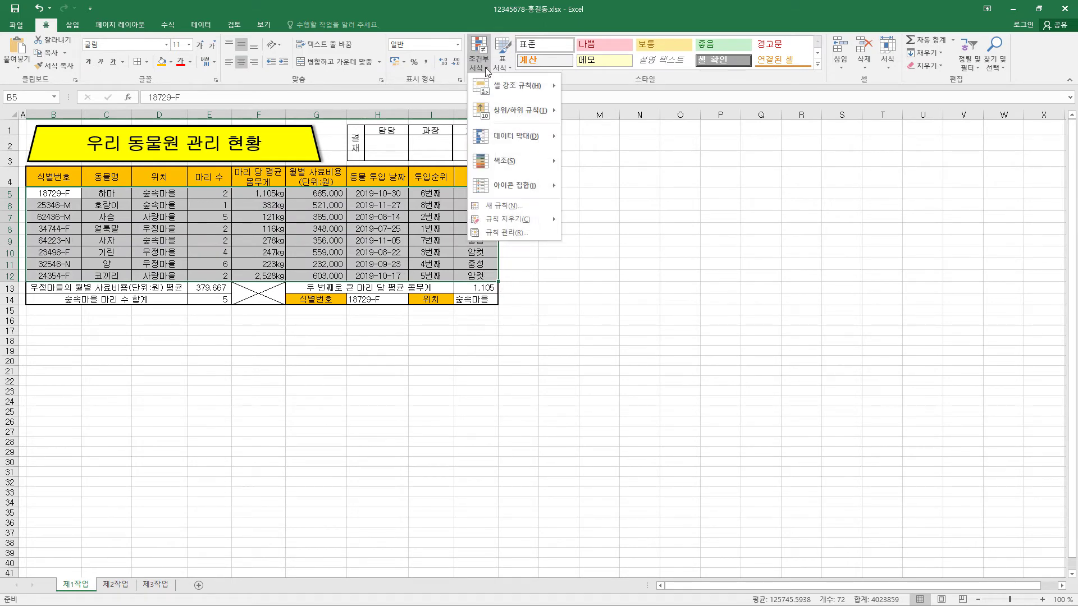
{"action": "left_click", "coordinate": [503, 206]}
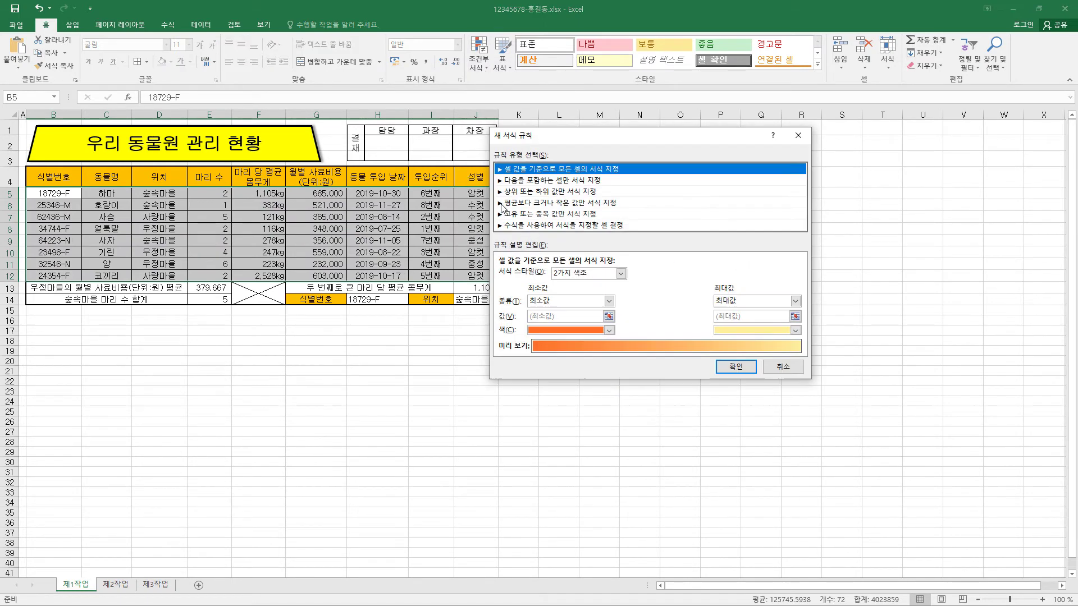
{"action": "left_click", "coordinate": [550, 225]}
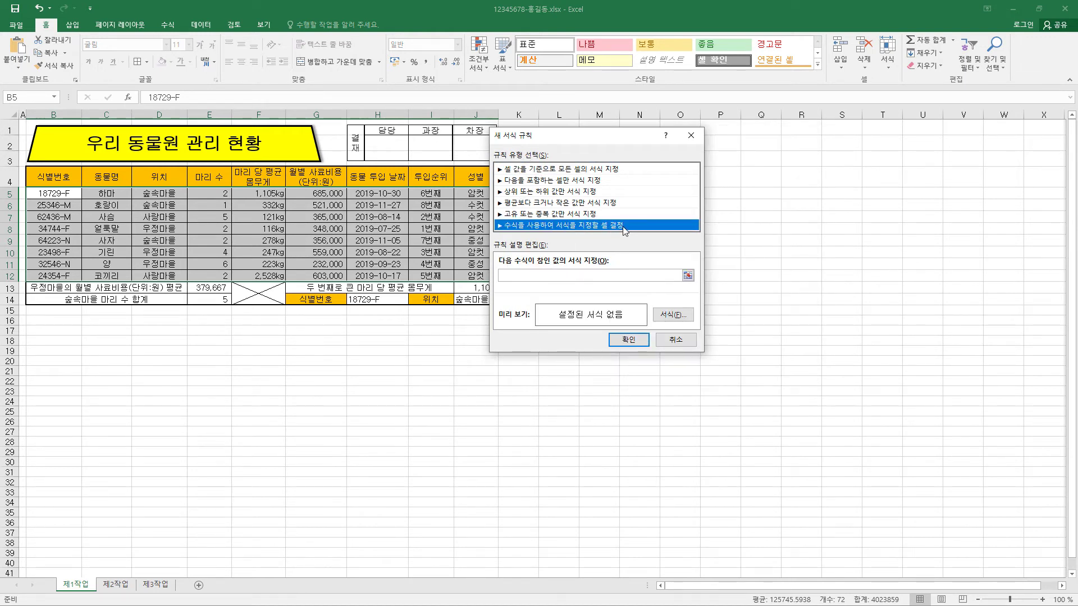
{"action": "left_click", "coordinate": [522, 278]}
{"action": "type", "text": "="}
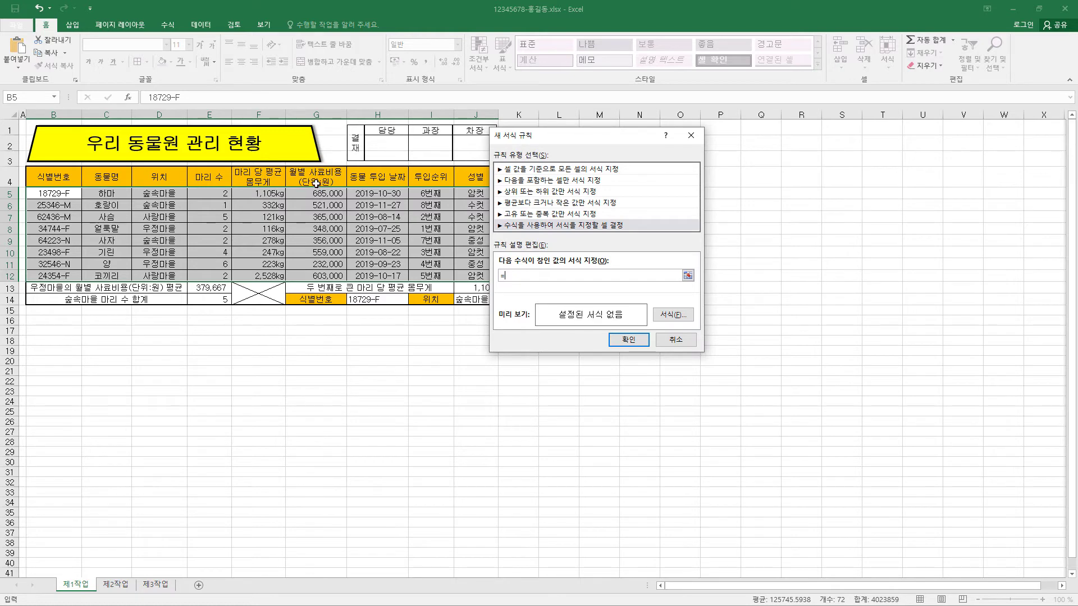
{"action": "left_click", "coordinate": [325, 191]}
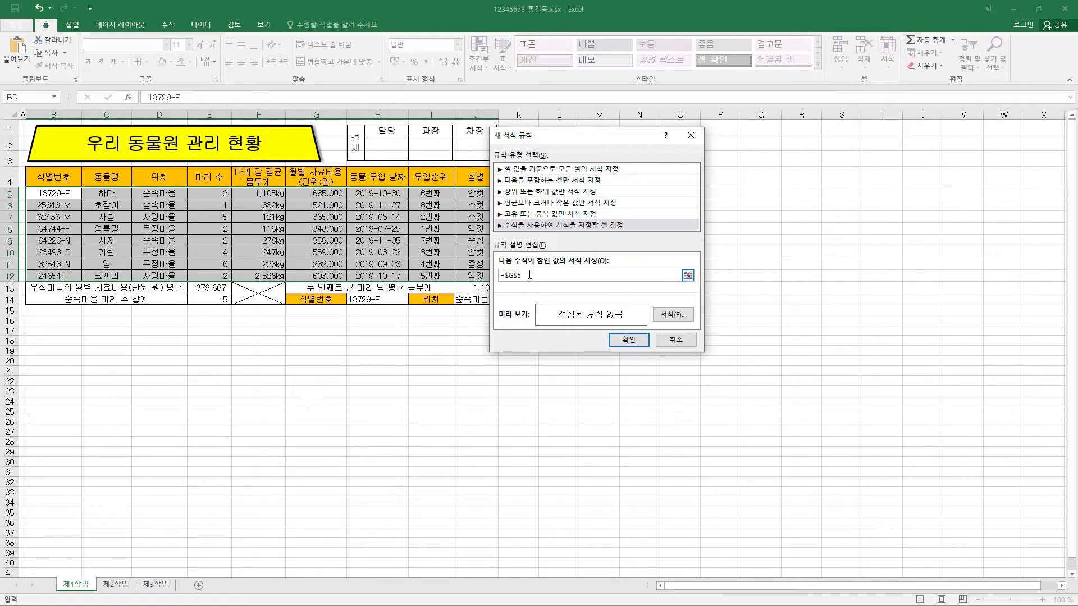
{"action": "key", "text": "F4"}
{"action": "key", "text": "F4"}
{"action": "left_click", "coordinate": [519, 276]}
{"action": "type", "text": ">=600000"}
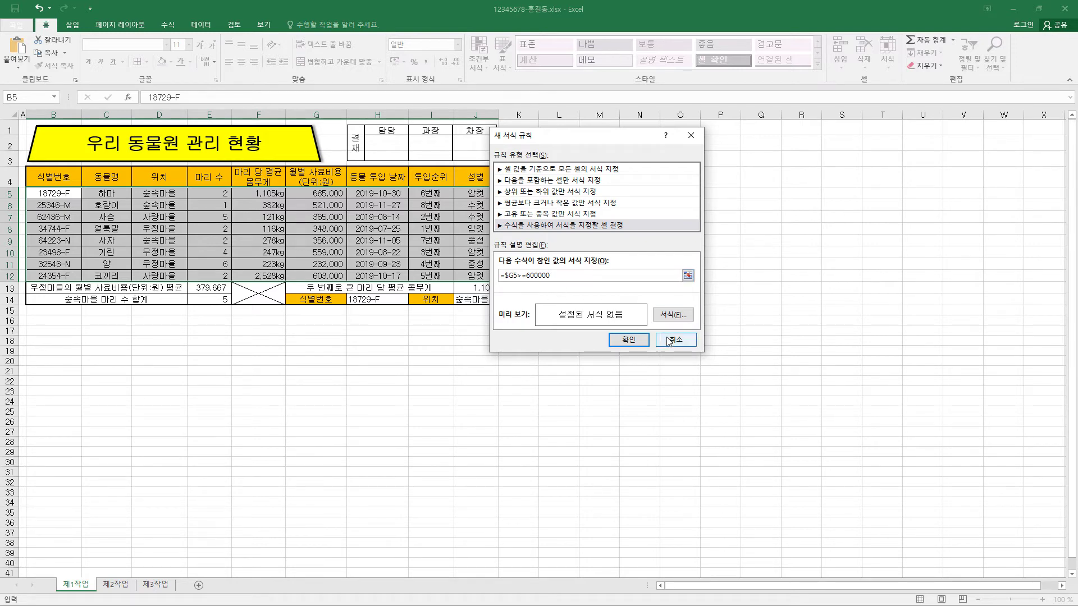
{"action": "left_click", "coordinate": [686, 316]}
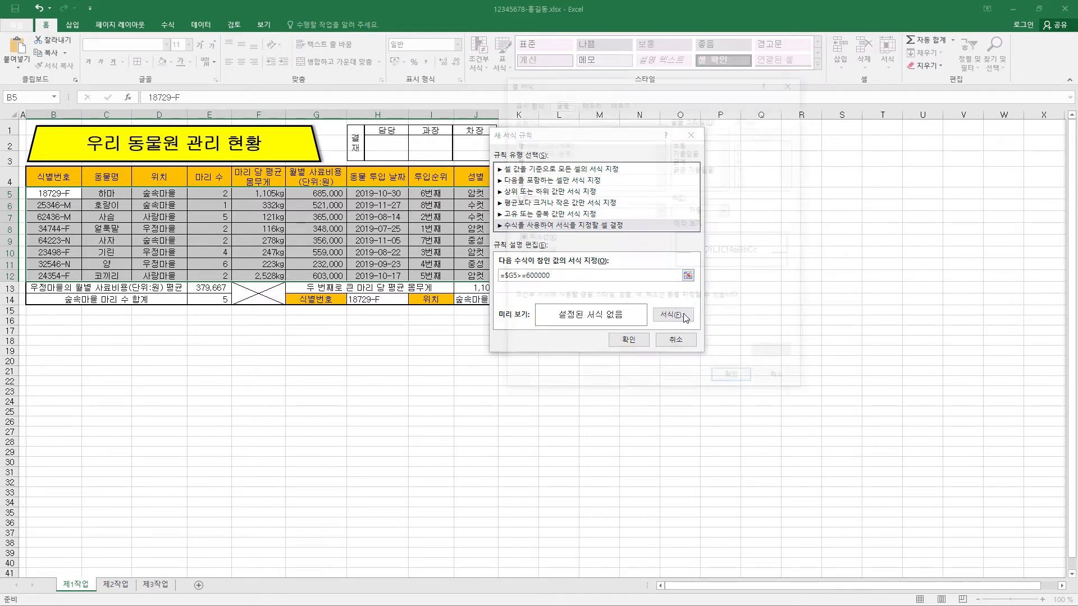
Step: Give the rule a bold blue font and apply it, highlighting rows with feed cost ≥600,000
{"action": "left_click", "coordinate": [680, 160]}
{"action": "left_click", "coordinate": [727, 210]}
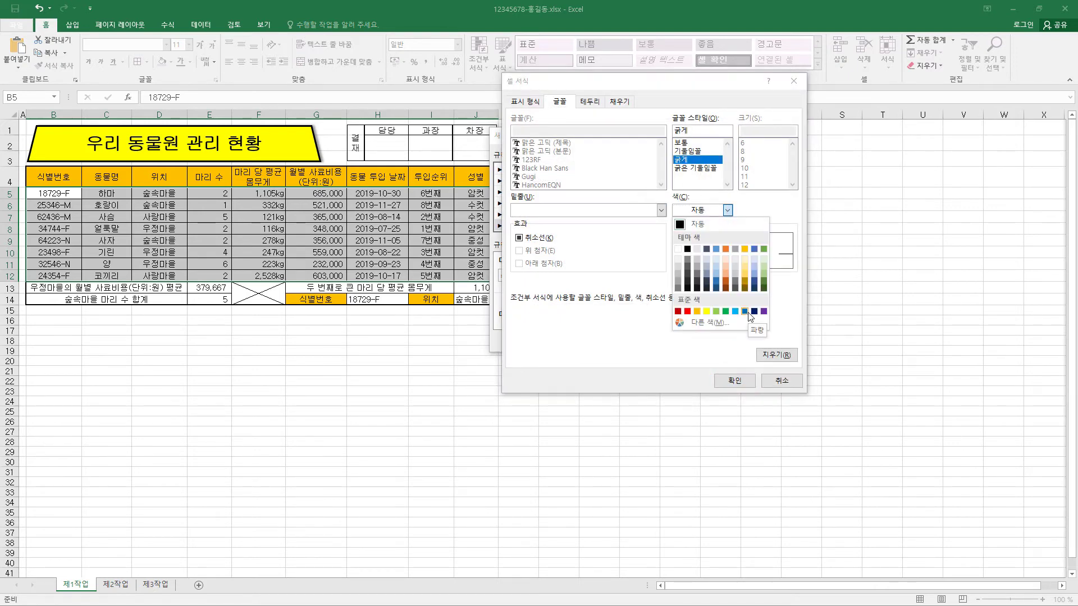
{"action": "left_click", "coordinate": [744, 311]}
{"action": "left_click", "coordinate": [735, 380]}
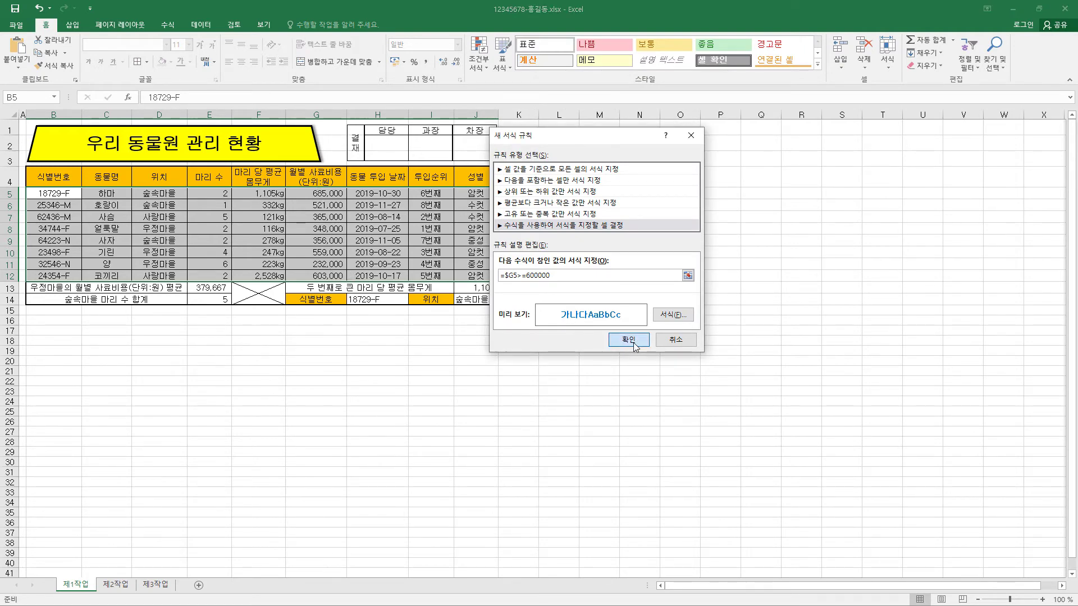
{"action": "left_click", "coordinate": [628, 340]}
{"action": "left_click", "coordinate": [331, 193]}
{"action": "left_click", "coordinate": [338, 278]}
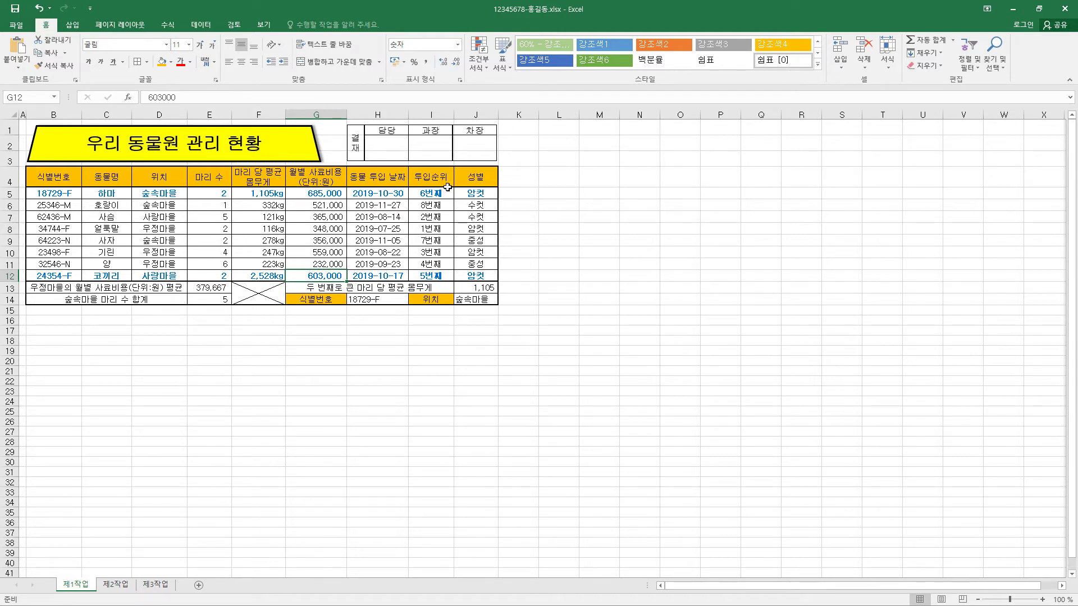
Step: Copy the animal table B4:H12, leaving cell H14 unchanged
{"action": "left_click", "coordinate": [523, 275]}
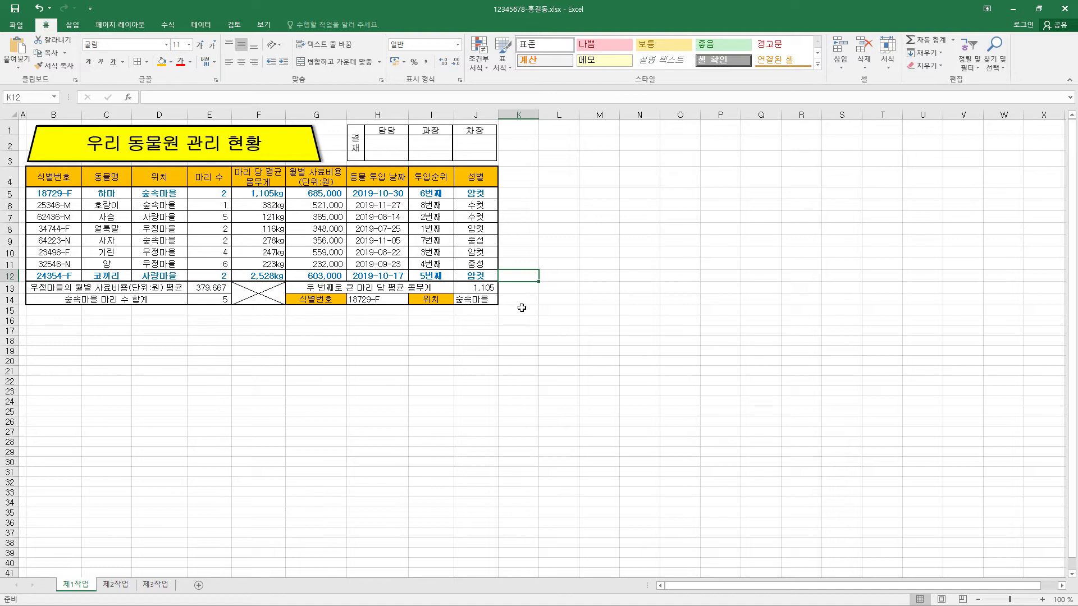
{"action": "left_click", "coordinate": [397, 298]}
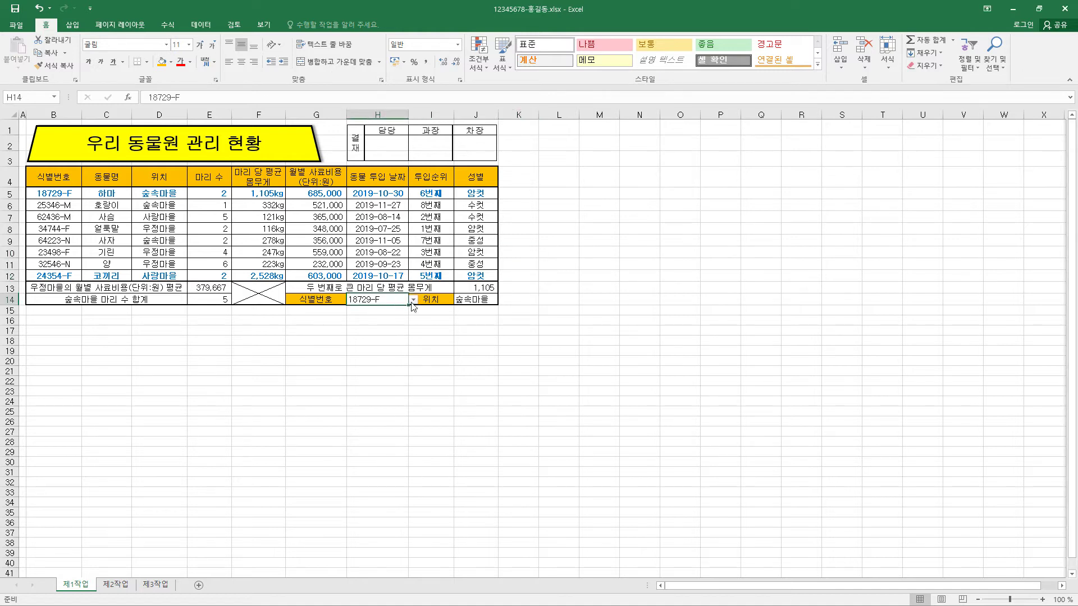
{"action": "left_click", "coordinate": [412, 300]}
{"action": "left_click", "coordinate": [380, 306]}
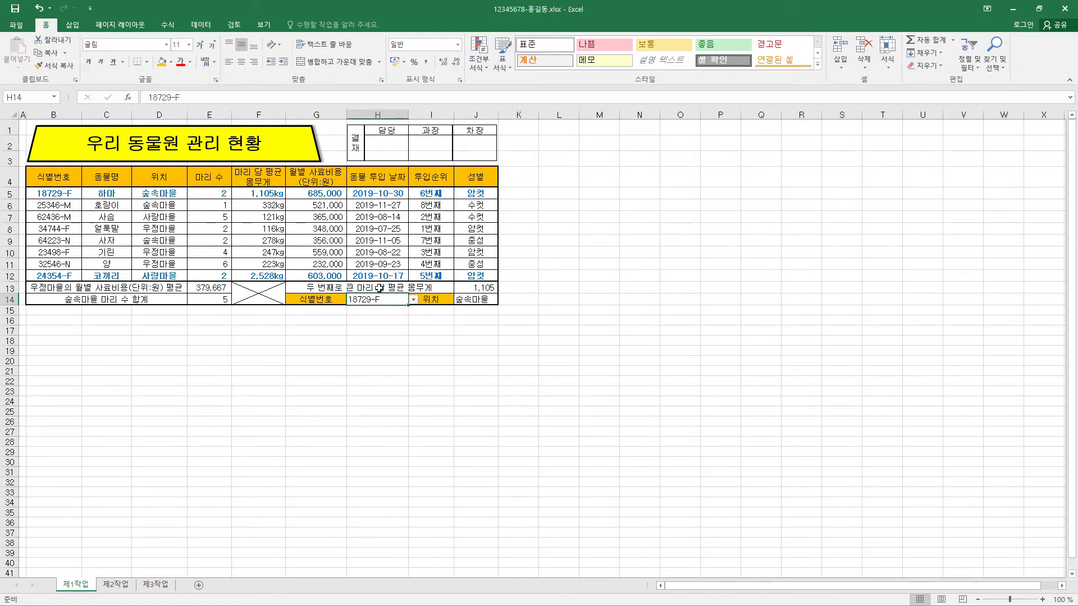
{"action": "left_click", "coordinate": [241, 61]}
{"action": "key", "text": "ctrl+z"}
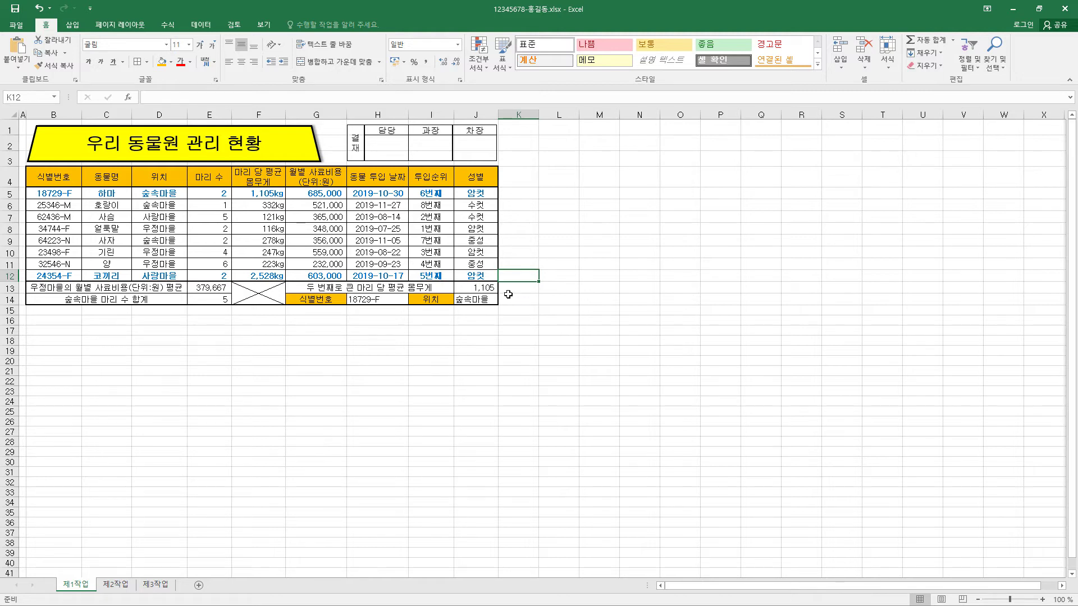
{"action": "key", "text": "Return"}
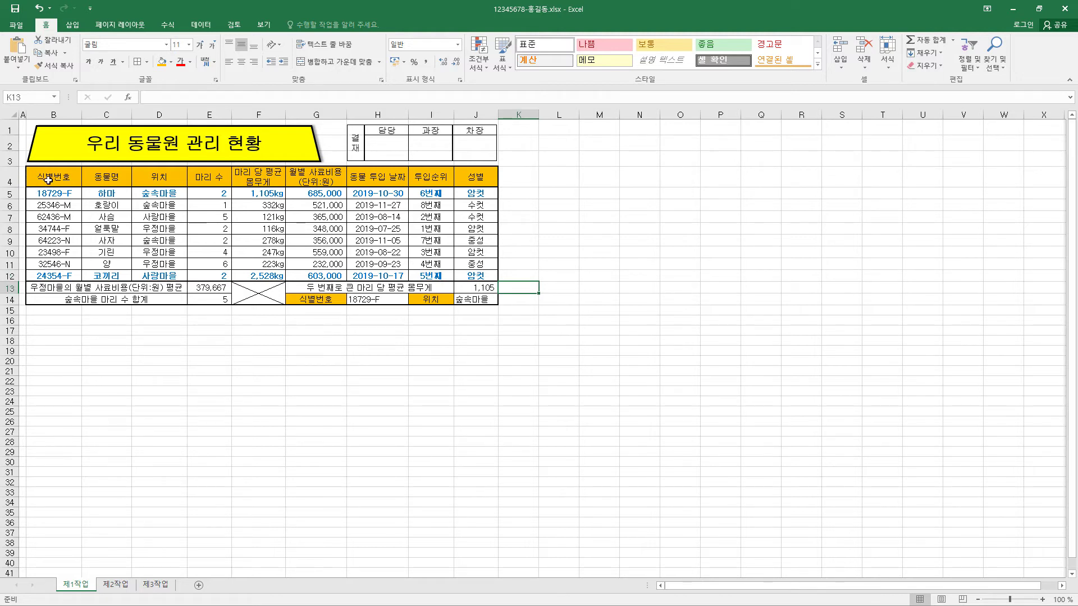
{"action": "left_click_drag", "start_coordinate": [48, 180], "coordinate": [370, 277]}
{"action": "key", "text": "ctrl+c"}
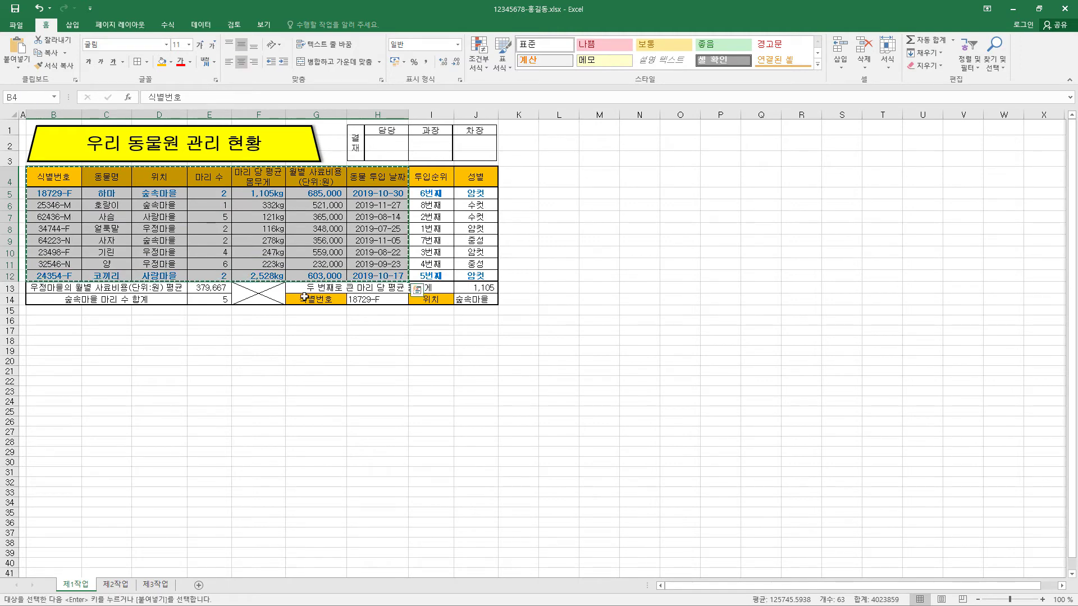
Step: Paste the table at B2 on the 제2작업 sheet, keeping source column widths
{"action": "left_click", "coordinate": [114, 585]}
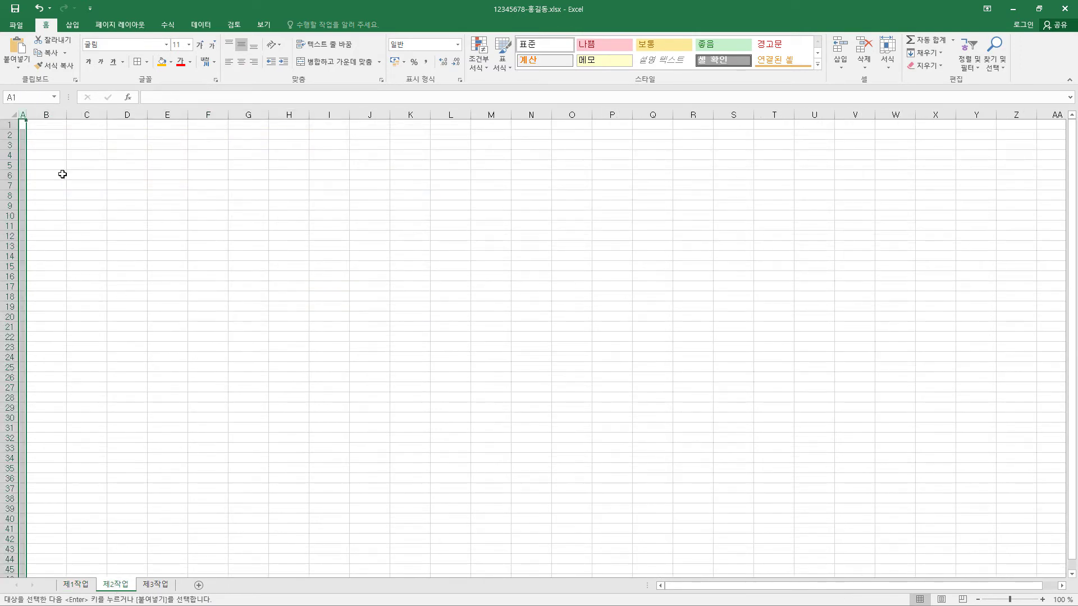
{"action": "left_click", "coordinate": [50, 135]}
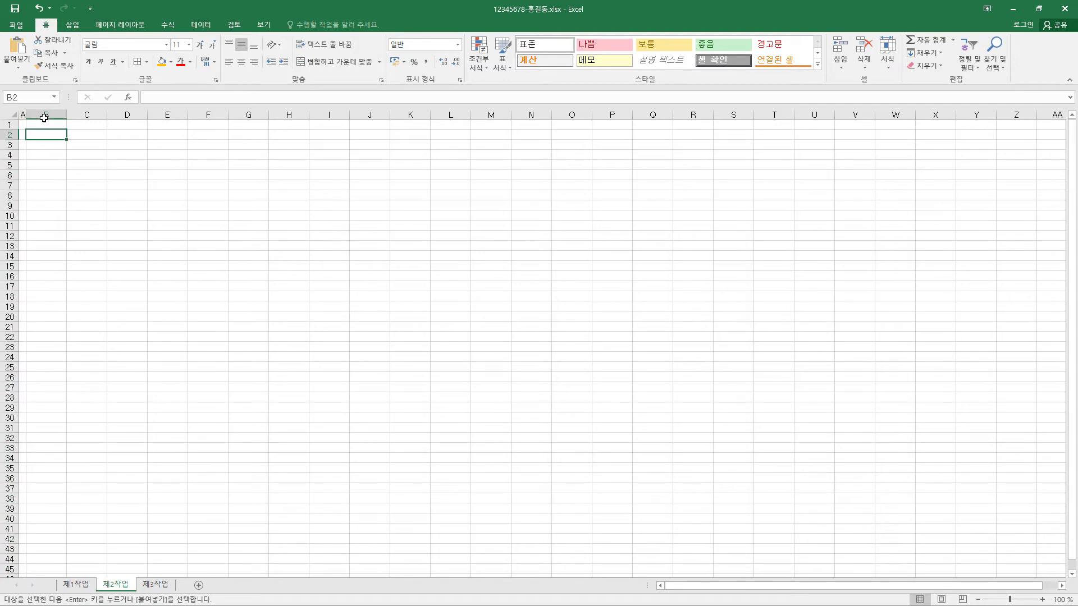
{"action": "left_click", "coordinate": [17, 63]}
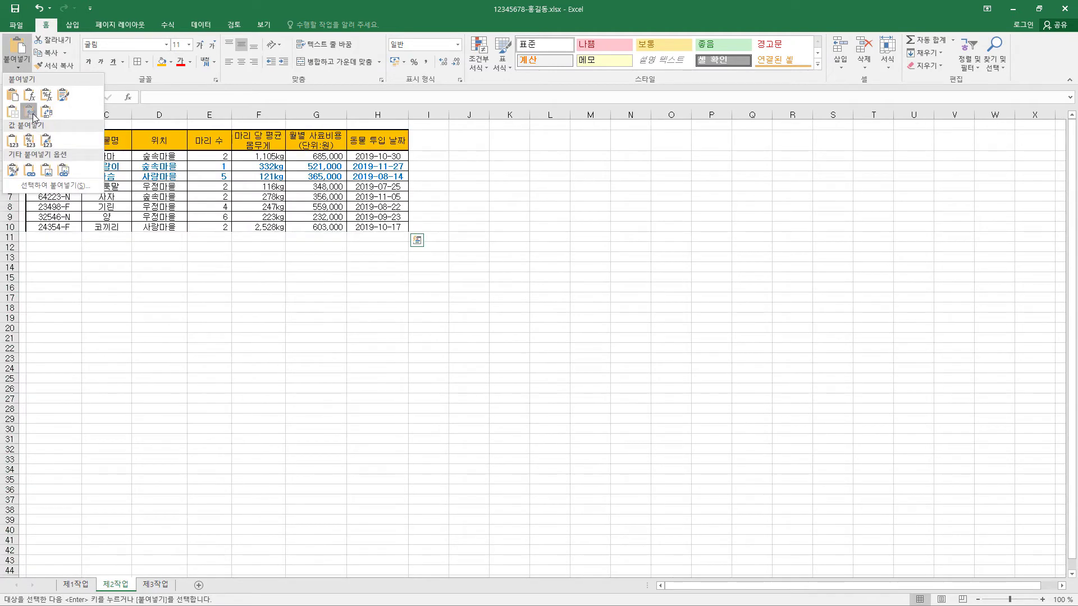
{"action": "left_click", "coordinate": [31, 114]}
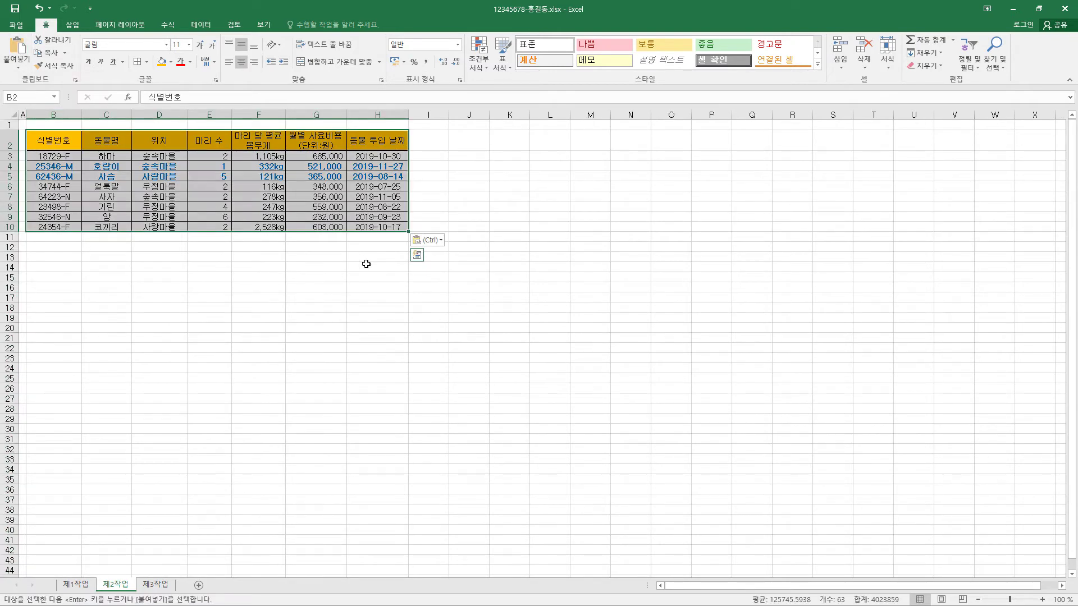
{"action": "key", "text": "Escape"}
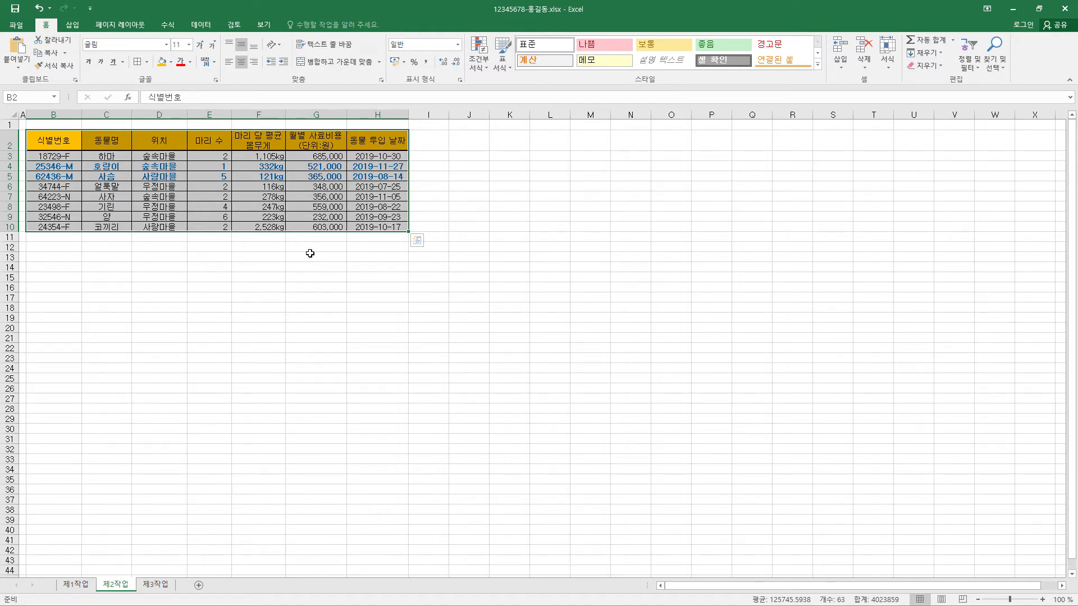
{"action": "key", "text": "Escape"}
{"action": "left_click_drag", "start_coordinate": [63, 237], "coordinate": [321, 236]}
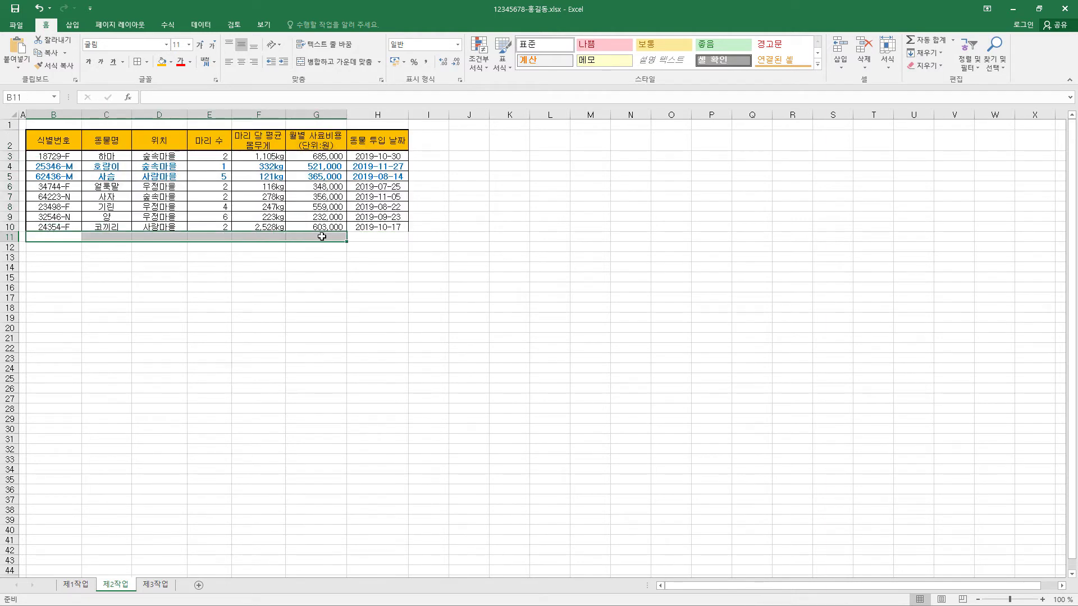
Step: Merge B11:G11 and label it '월별 사료비용(단위:원)의 전체 평균'
{"action": "left_click", "coordinate": [354, 62]}
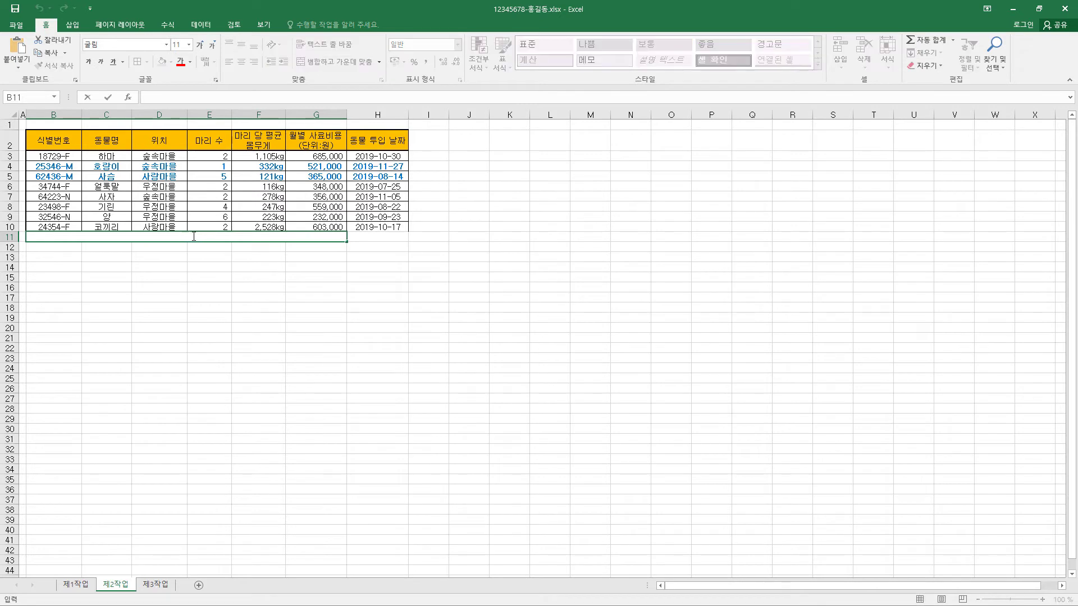
{"action": "type", "text": "월별 사료비용(단위:원)의 전체 평균"}
{"action": "key", "text": "ctrl+Return"}
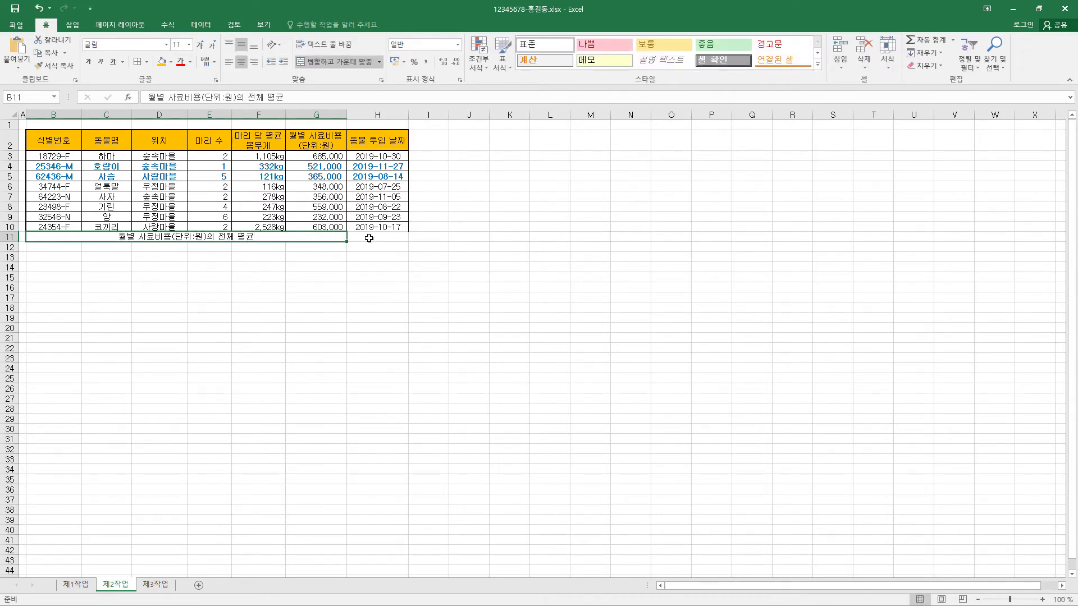
Step: Enter =AVERAGE(G3:G10) in H11 to show the average feed cost 458,625
{"action": "left_click", "coordinate": [382, 236]}
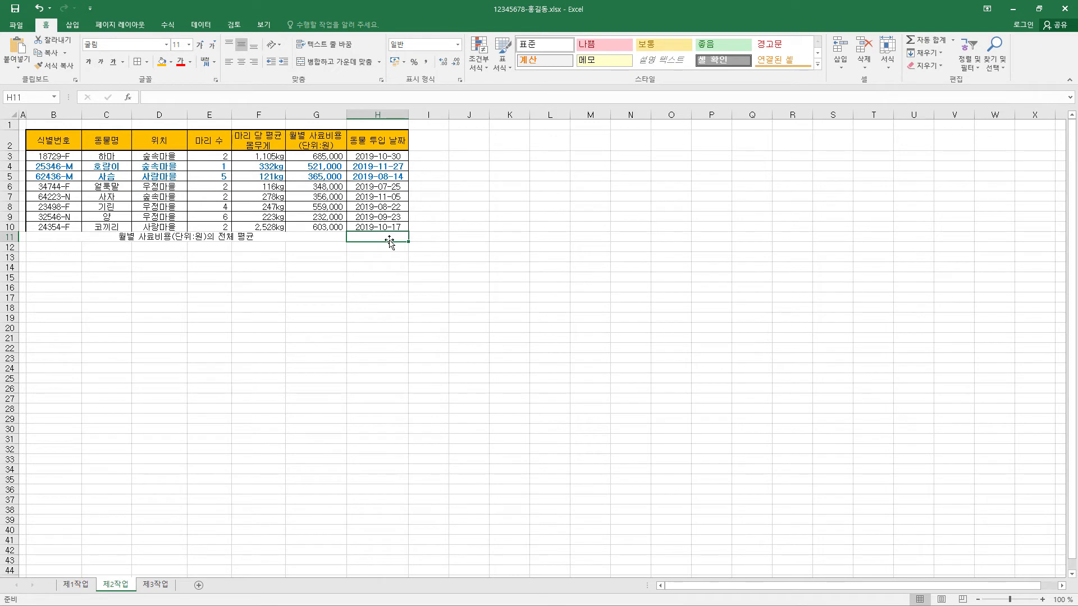
{"action": "type", "text": "=AVERAGE(G3:G10)"}
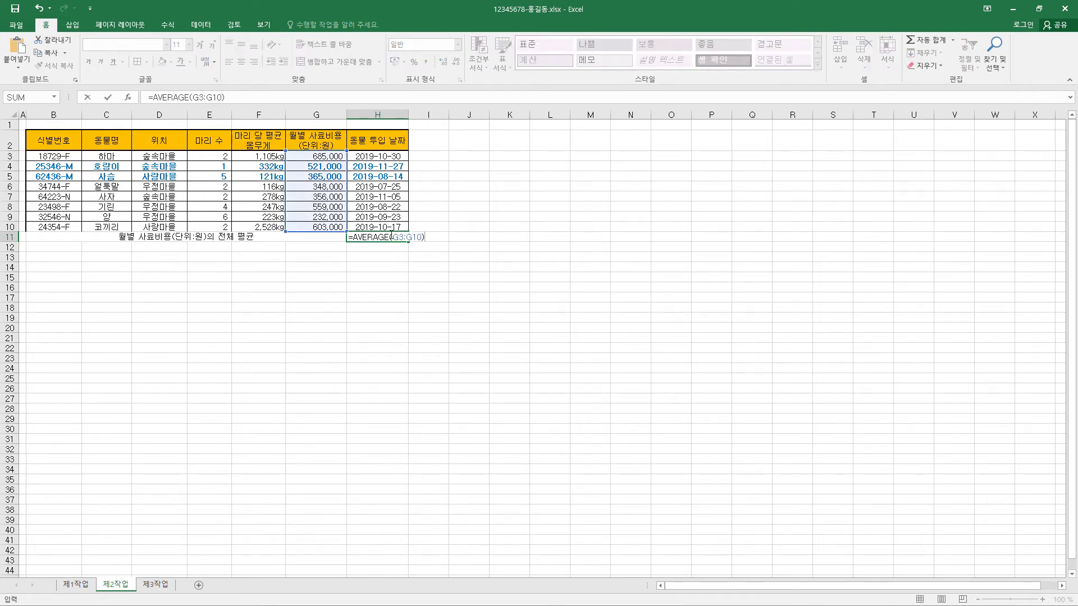
{"action": "left_click", "coordinate": [386, 237]}
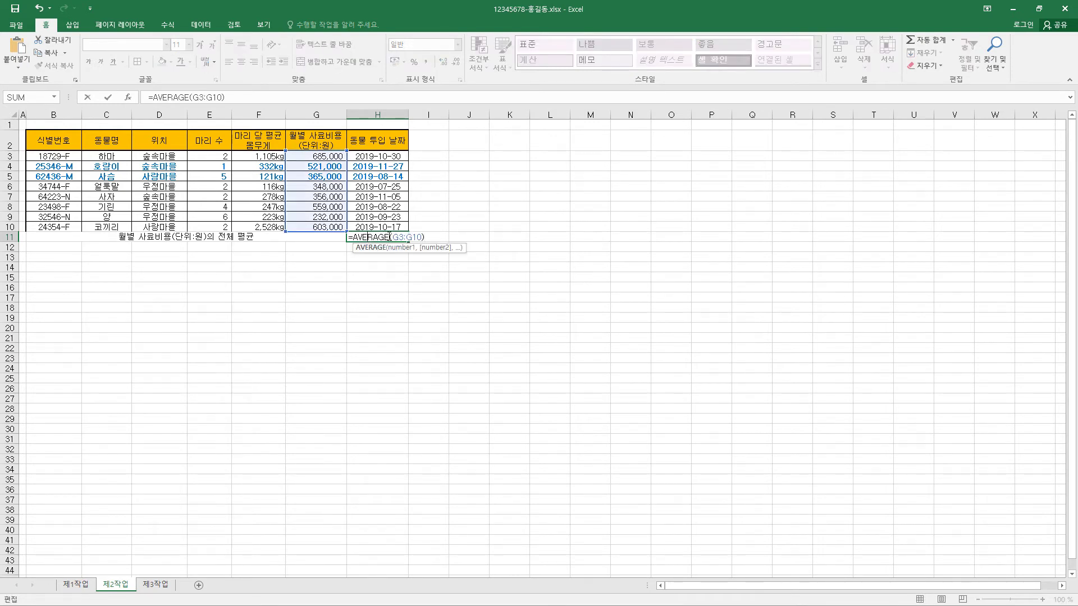
{"action": "left_click", "coordinate": [410, 239]}
{"action": "left_click", "coordinate": [390, 237]}
{"action": "key", "text": "ctrl+Return"}
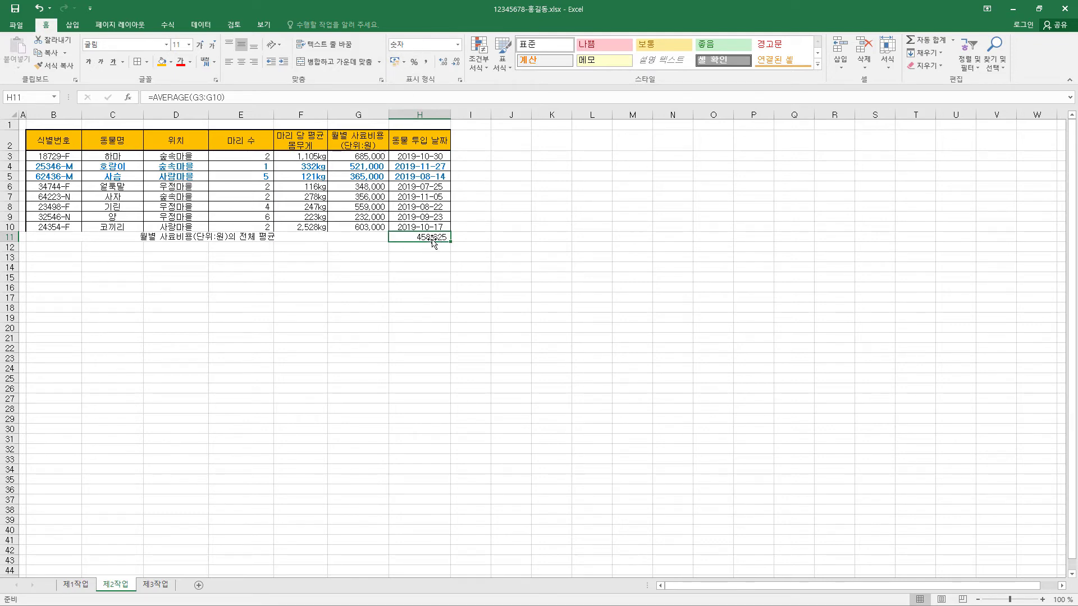
Step: Center the H11 average and compare its formula with G3's monthly feed cost
{"action": "left_click", "coordinate": [241, 61]}
{"action": "left_click", "coordinate": [272, 236]}
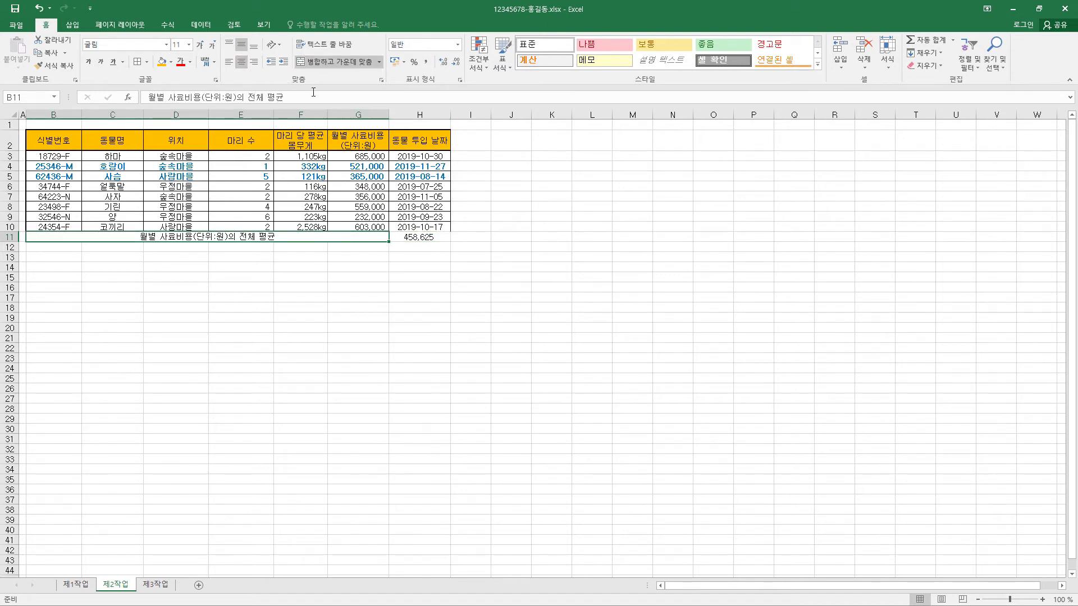
{"action": "left_click", "coordinate": [417, 236], "text": "ctrl"}
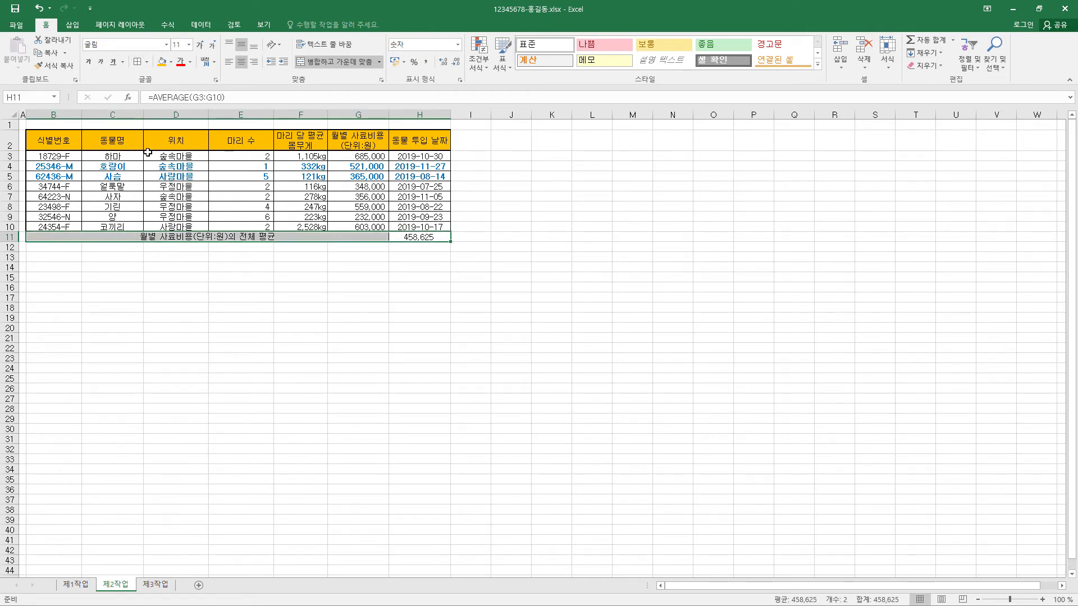
{"action": "left_click", "coordinate": [418, 237]}
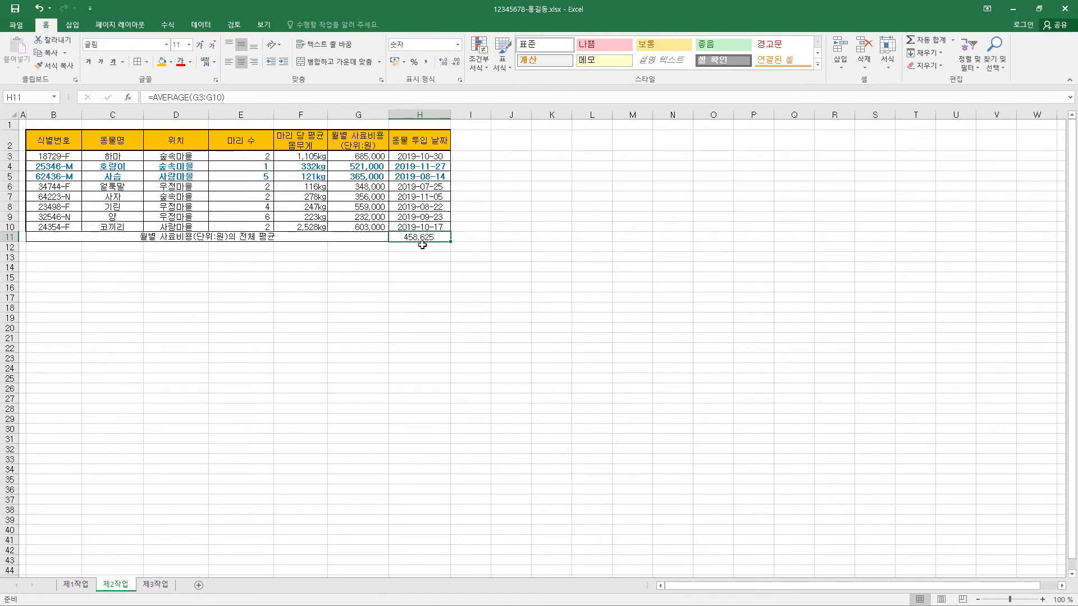
{"action": "left_click", "coordinate": [372, 152]}
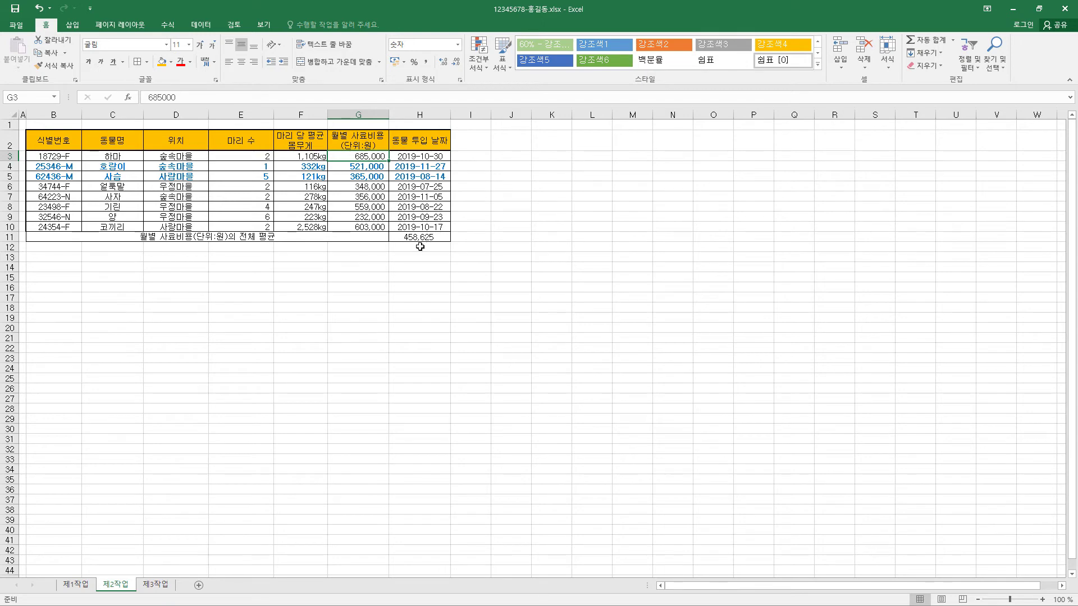
{"action": "left_click", "coordinate": [428, 236]}
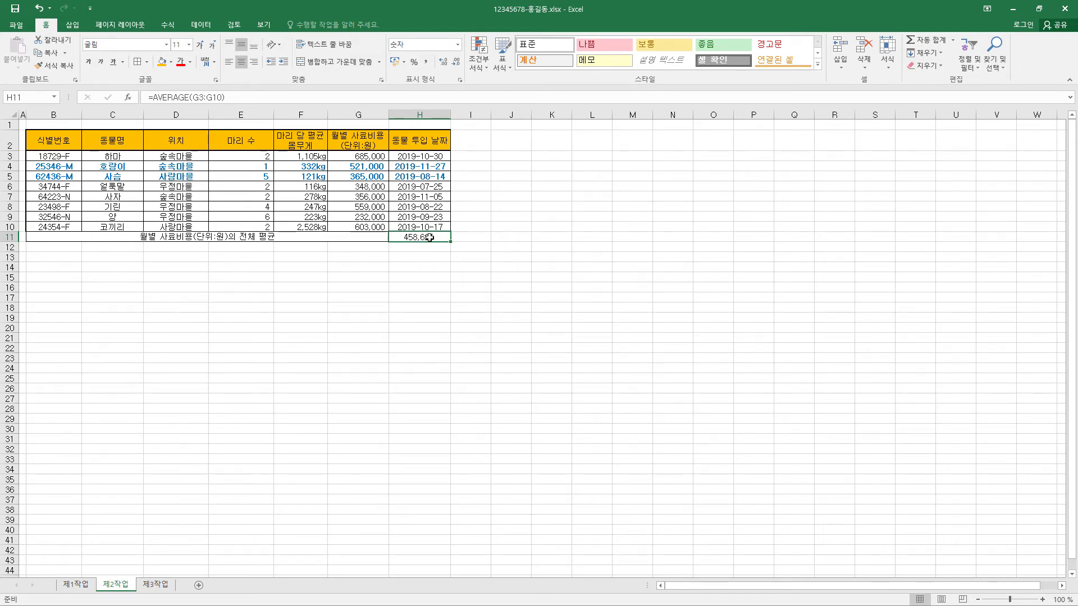
{"action": "left_click", "coordinate": [201, 24]}
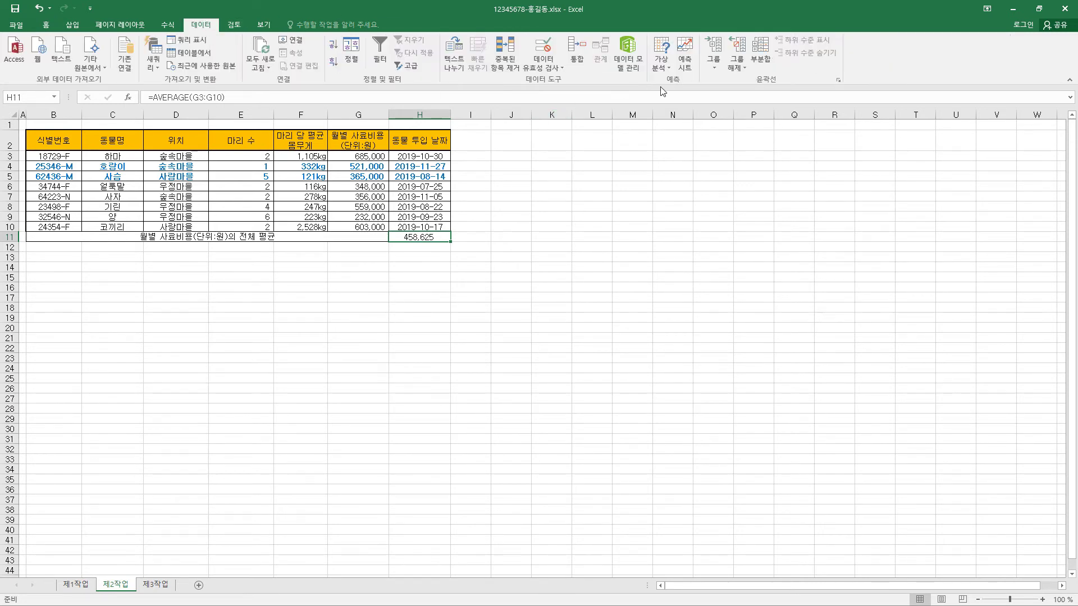
Step: Goal-seek H11 to 460000 by changing G3, and accept the result
{"action": "left_click", "coordinate": [665, 68]}
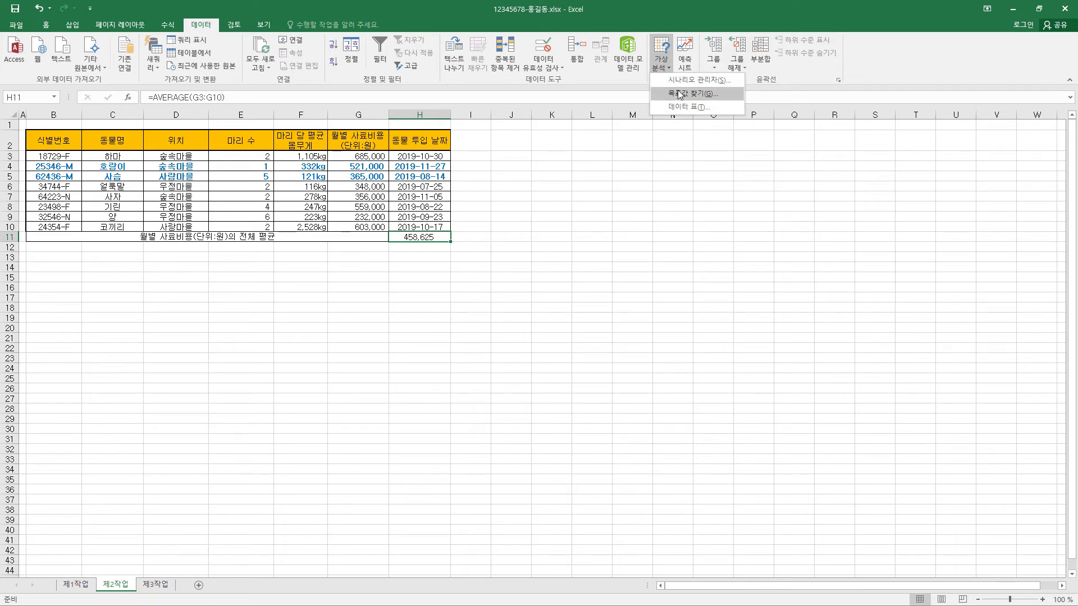
{"action": "left_click", "coordinate": [680, 94]}
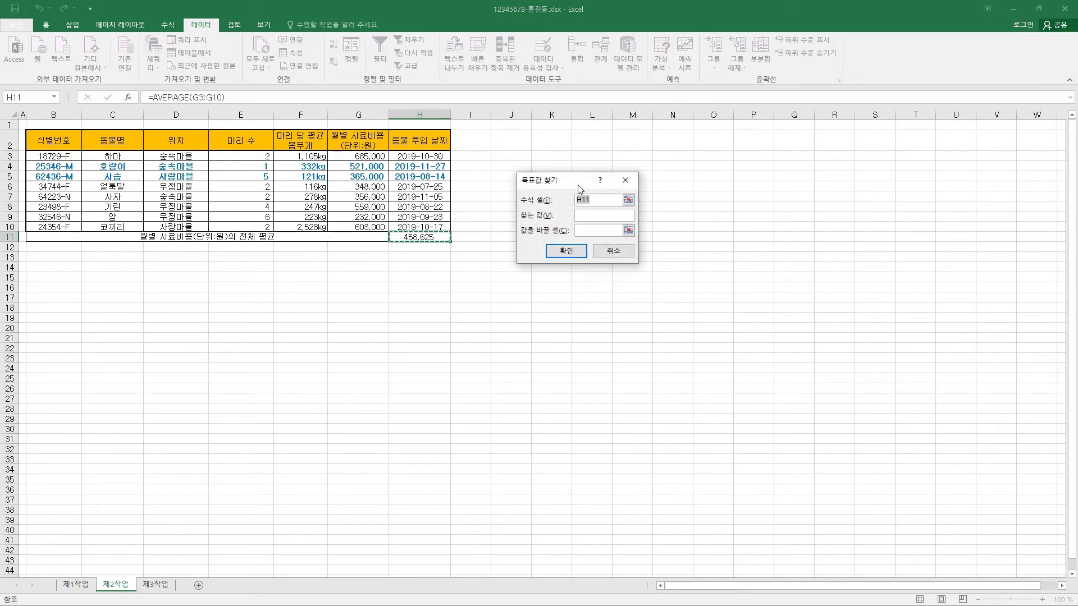
{"action": "left_click_drag", "start_coordinate": [578, 184], "coordinate": [594, 179]}
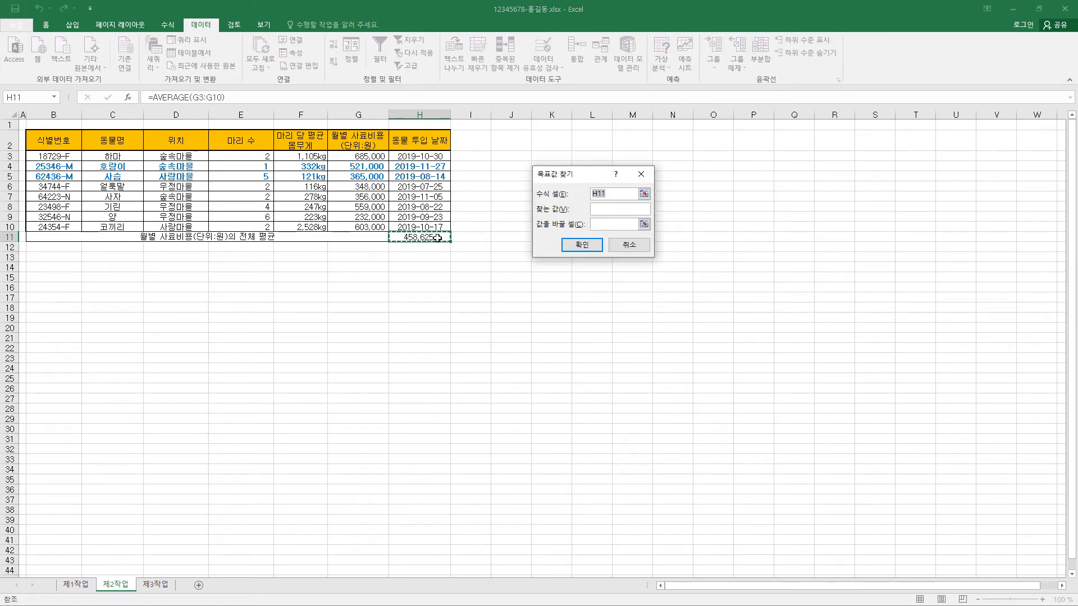
{"action": "left_click", "coordinate": [600, 212]}
{"action": "type", "text": "460000"}
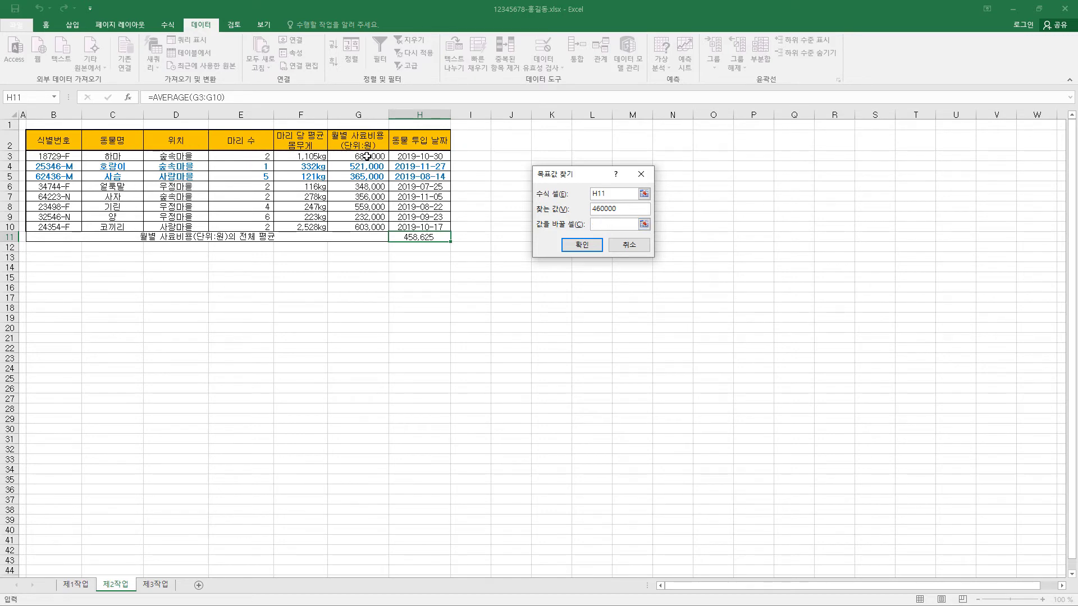
{"action": "left_click", "coordinate": [366, 157]}
{"action": "left_click", "coordinate": [582, 245]}
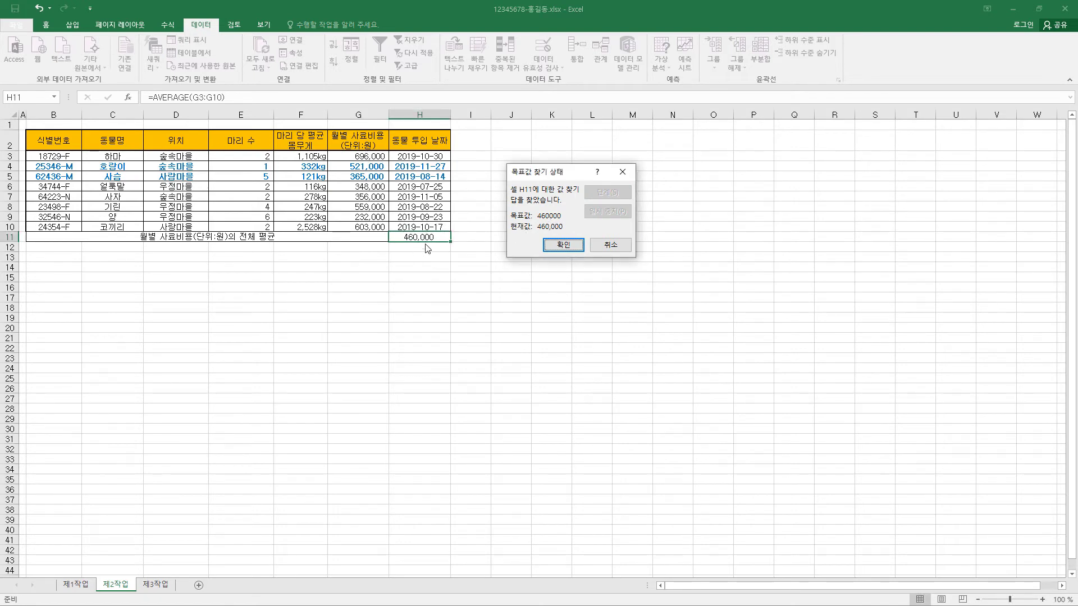
{"action": "left_click", "coordinate": [563, 244]}
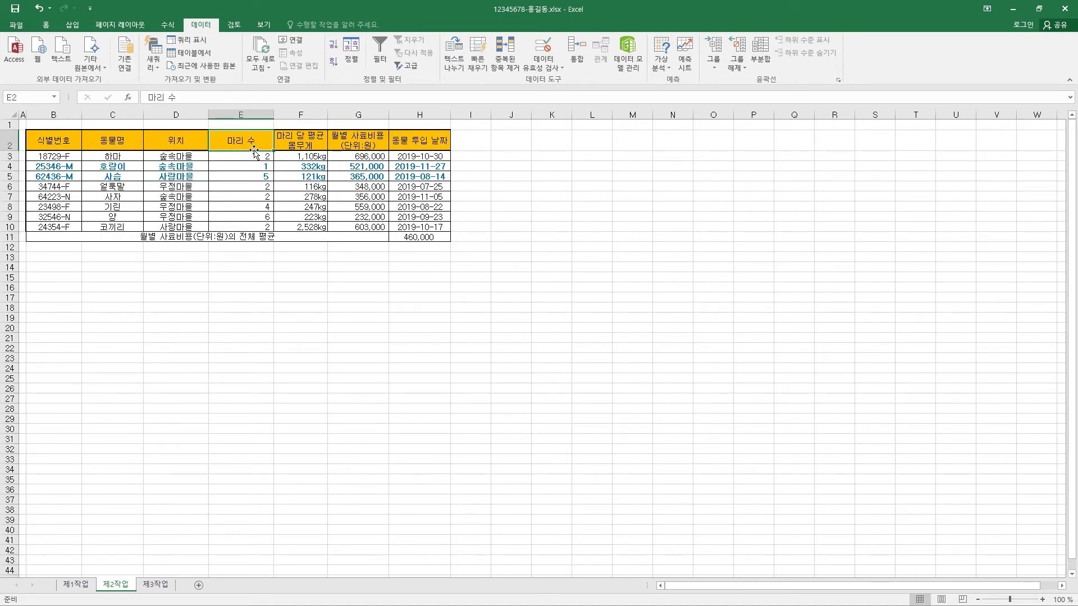
Step: Copy the 마리 수 and 마리 당 평균 몸무게 headers into B14:C14
{"action": "left_click", "coordinate": [308, 144], "text": "ctrl"}
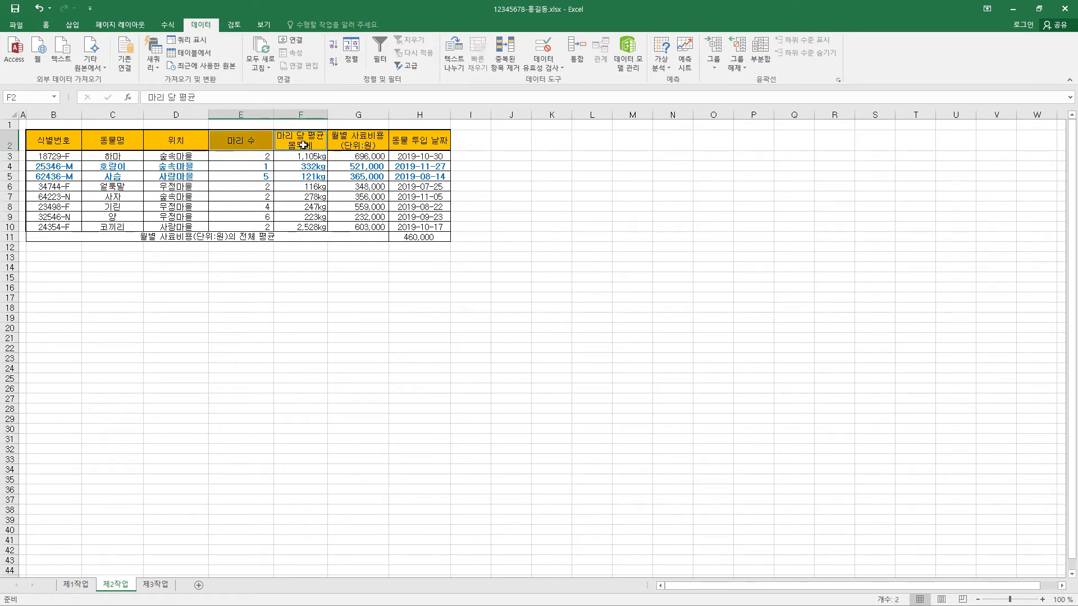
{"action": "key", "text": "ctrl+c"}
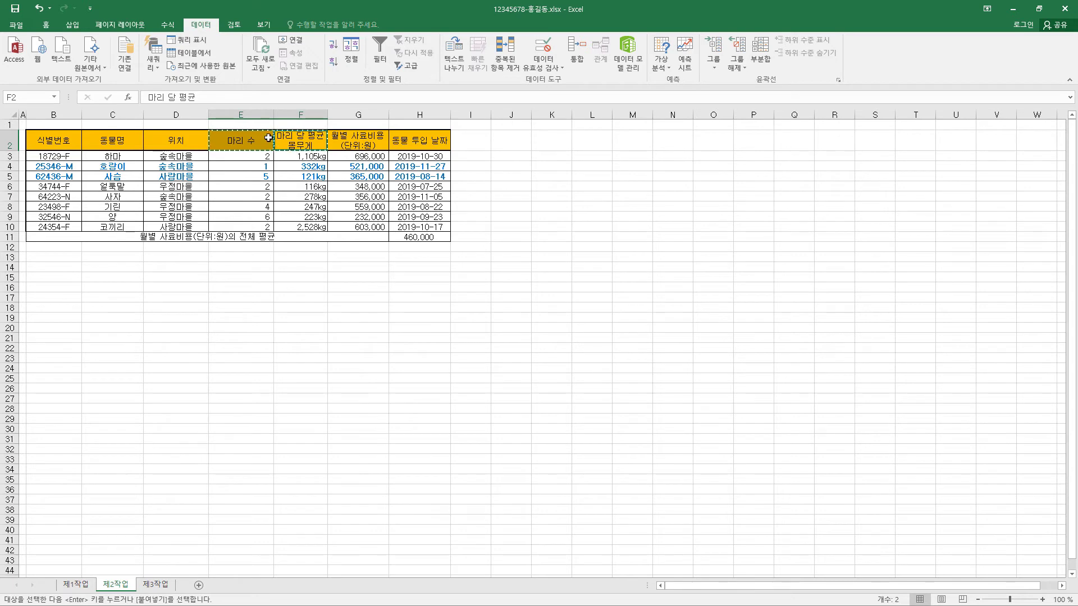
{"action": "left_click", "coordinate": [60, 267]}
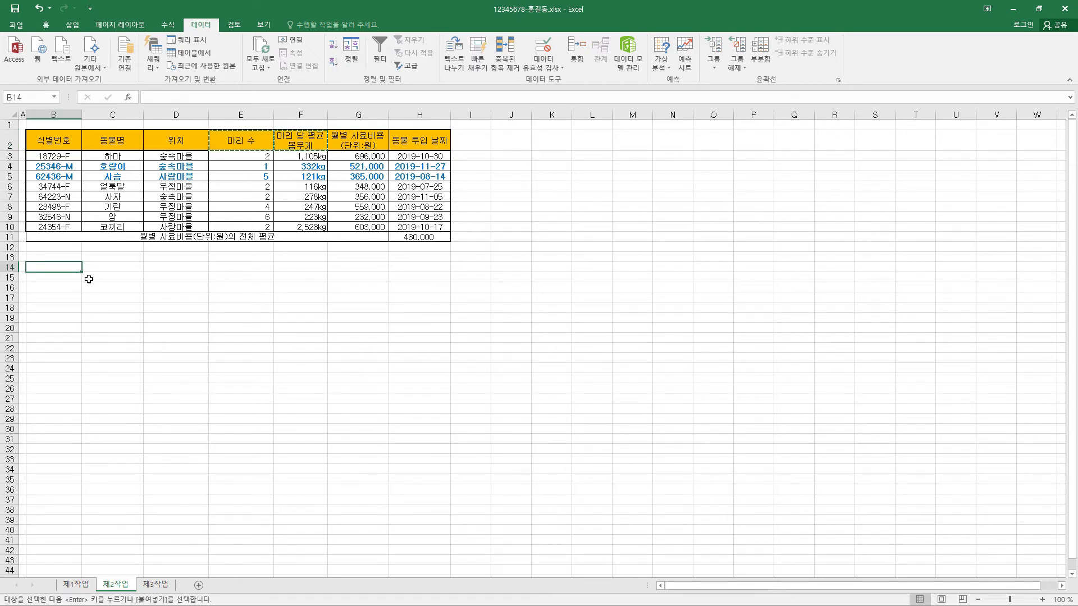
{"action": "key", "text": "ctrl+v"}
{"action": "left_click", "coordinate": [107, 278]}
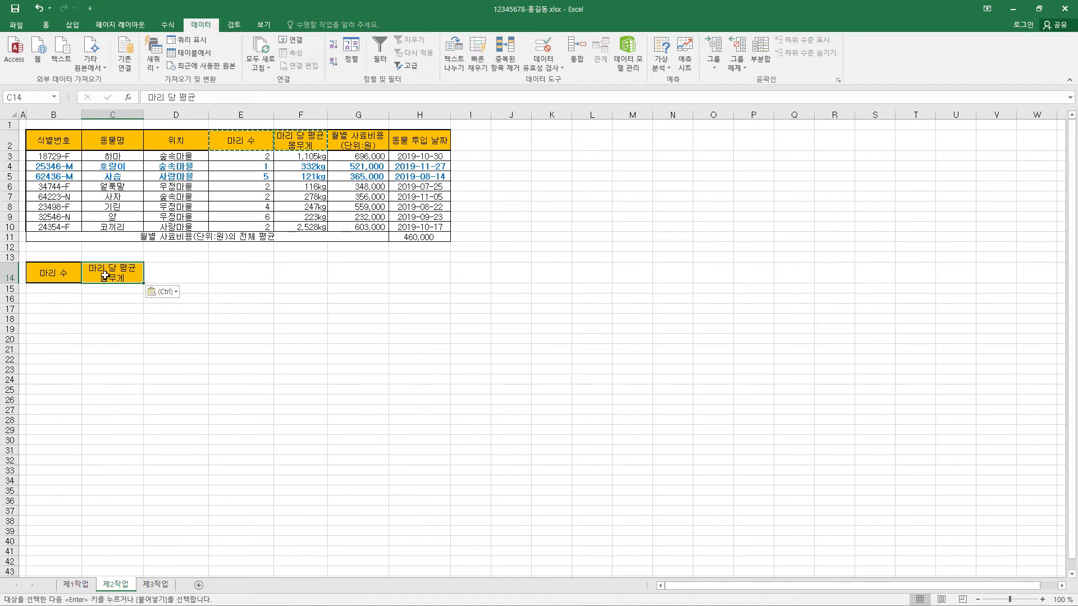
Step: Enter the criteria >=5 in B15 and <=200 in C16
{"action": "left_click", "coordinate": [66, 279]}
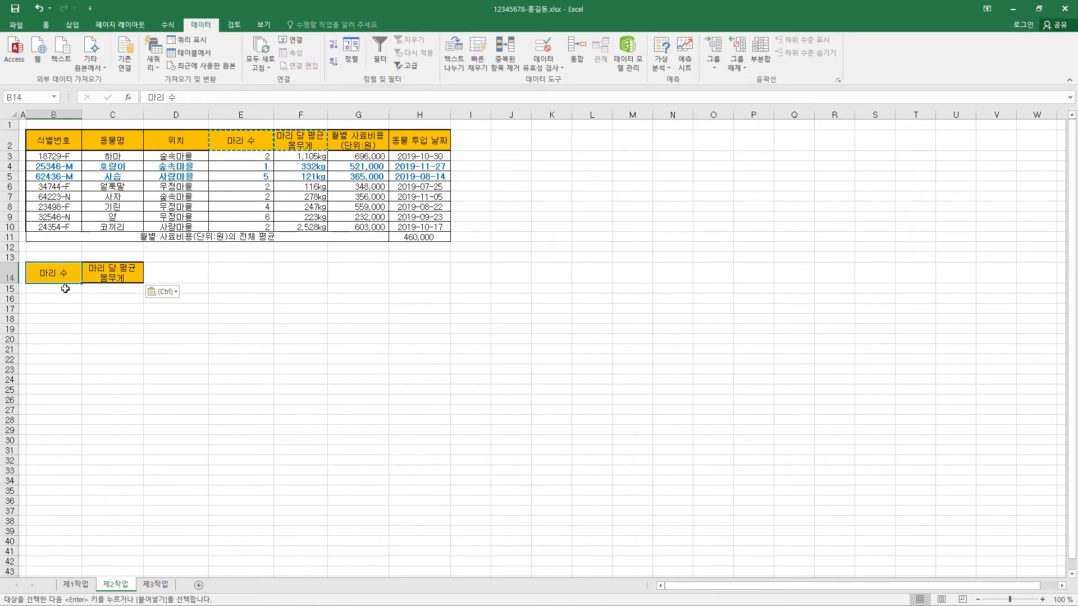
{"action": "key", "text": "Down"}
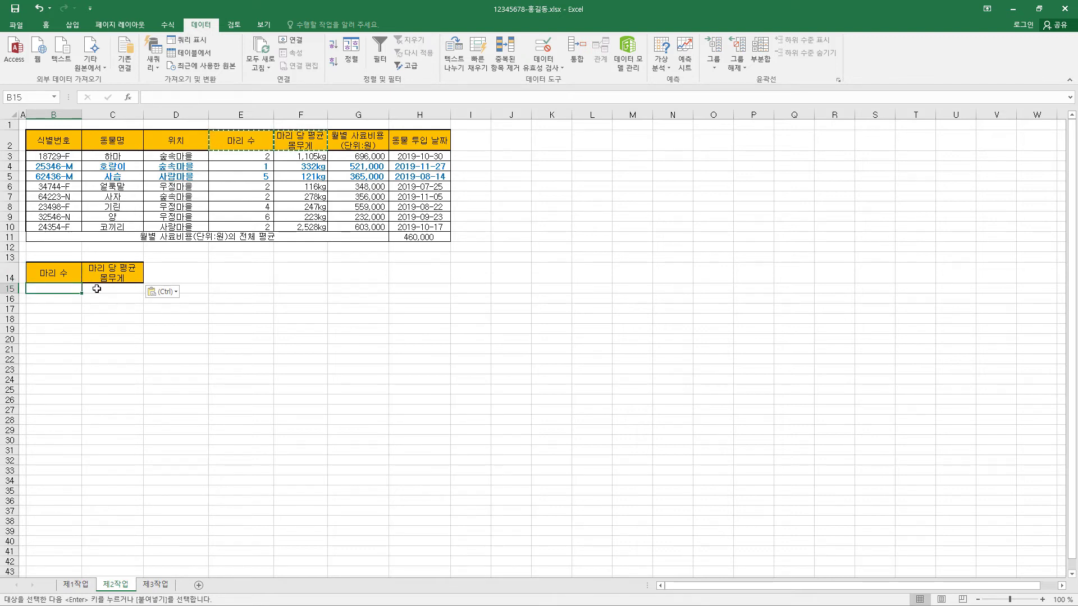
{"action": "type", "text": ">=5"}
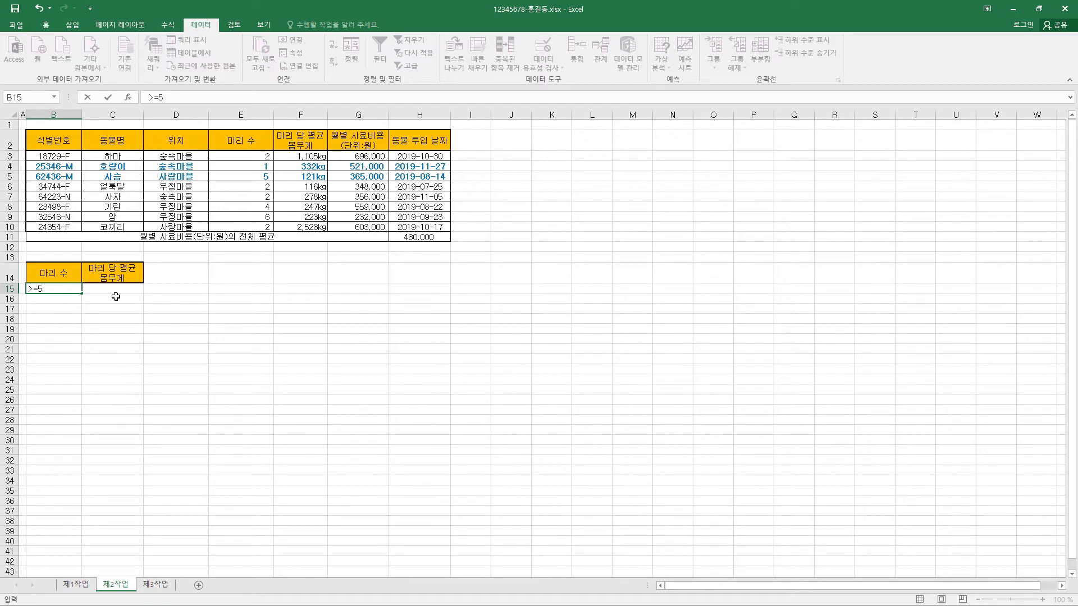
{"action": "left_click", "coordinate": [117, 290]}
{"action": "left_click", "coordinate": [73, 291]}
{"action": "left_click", "coordinate": [102, 299]}
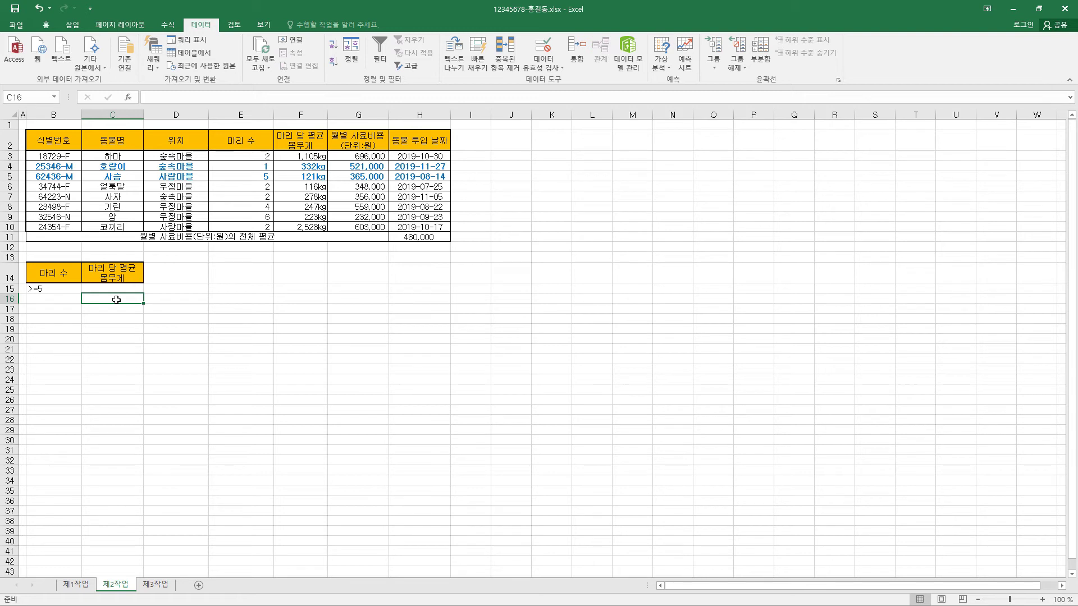
{"action": "type", "text": "<="}
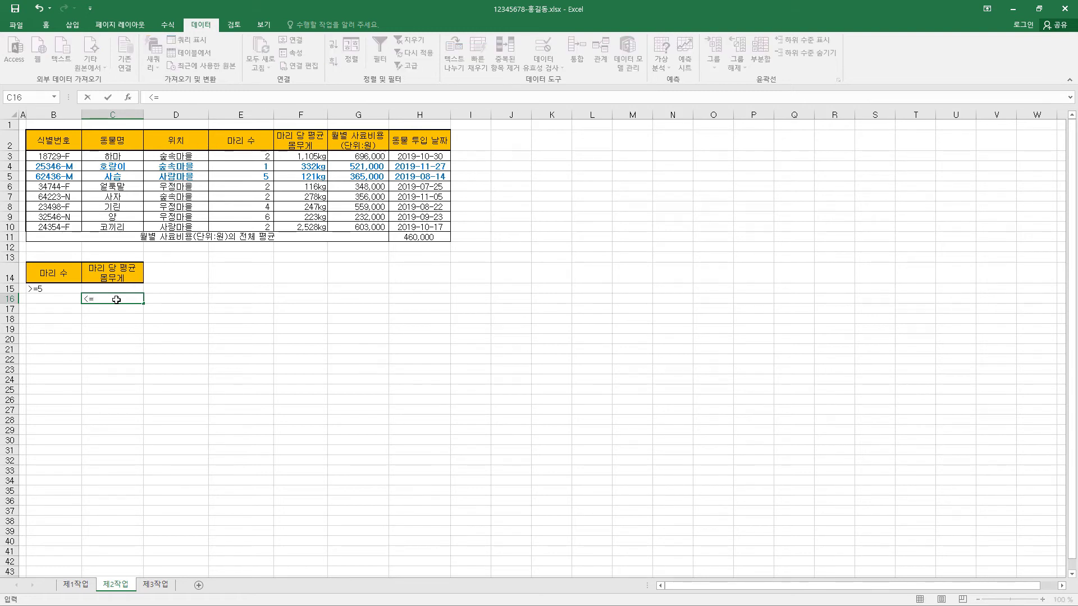
{"action": "type", "text": "200"}
{"action": "key", "text": "Return"}
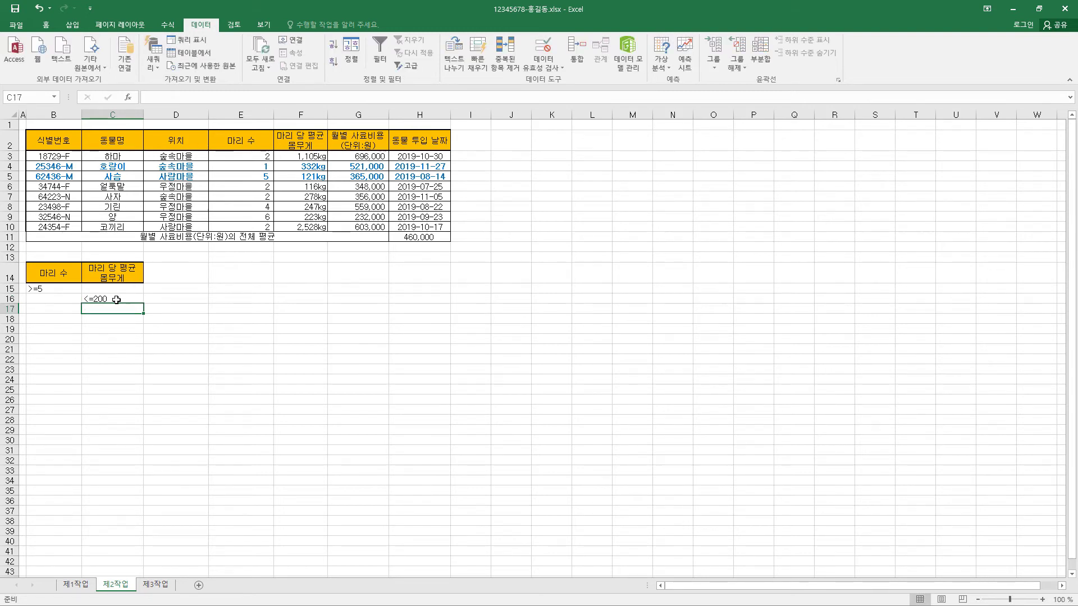
{"action": "left_click", "coordinate": [117, 300]}
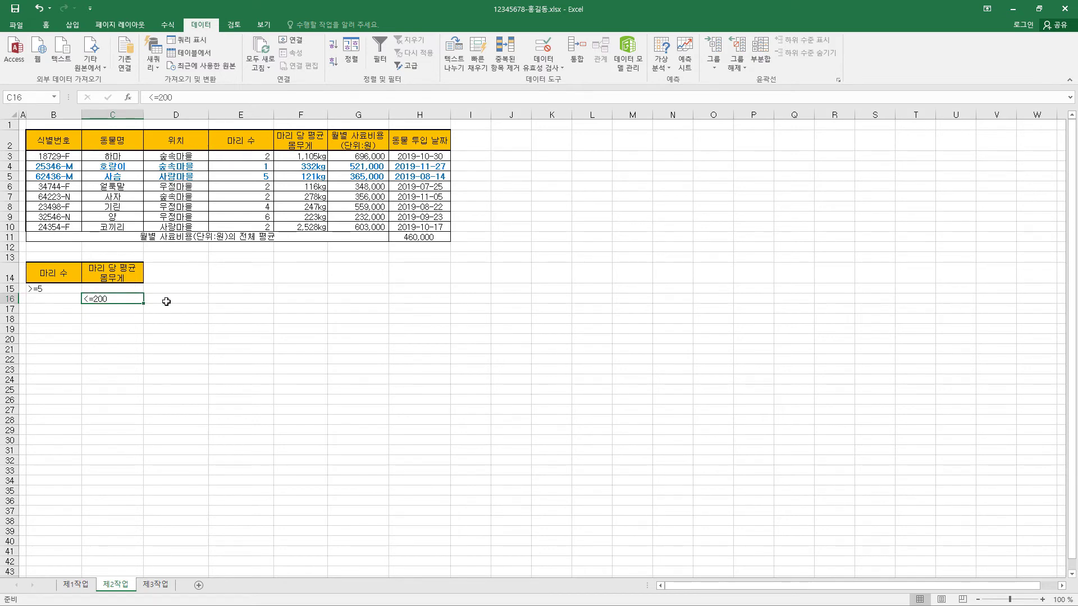
Step: Copy the 동물명, 위치, 월별 사료비용(단위:원) and 동물 투입 날짜 headers into B18:E18
{"action": "left_click", "coordinate": [129, 137]}
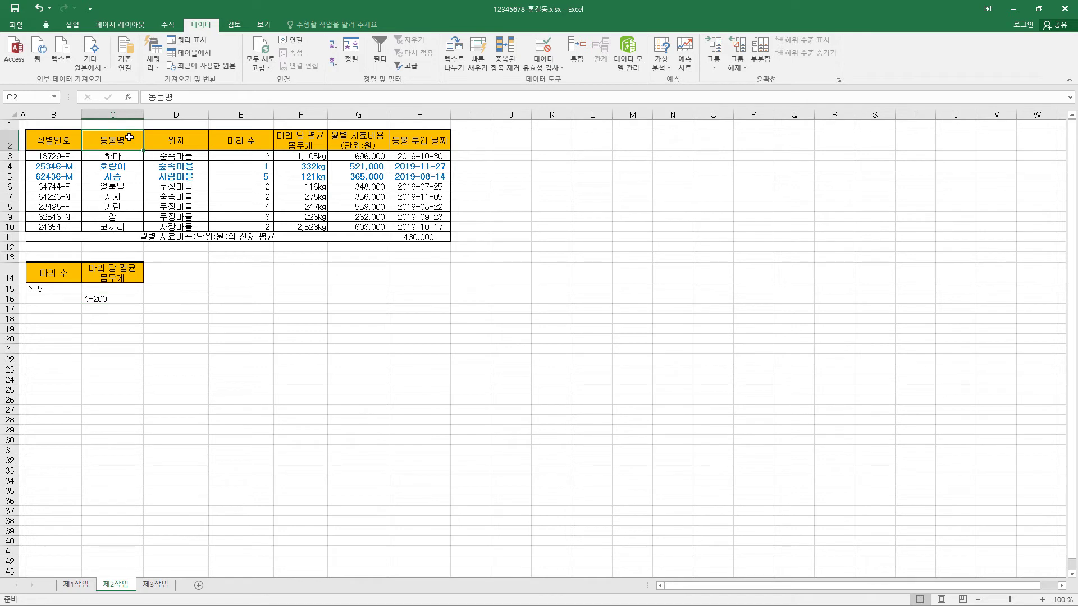
{"action": "left_click", "coordinate": [181, 140], "text": "ctrl"}
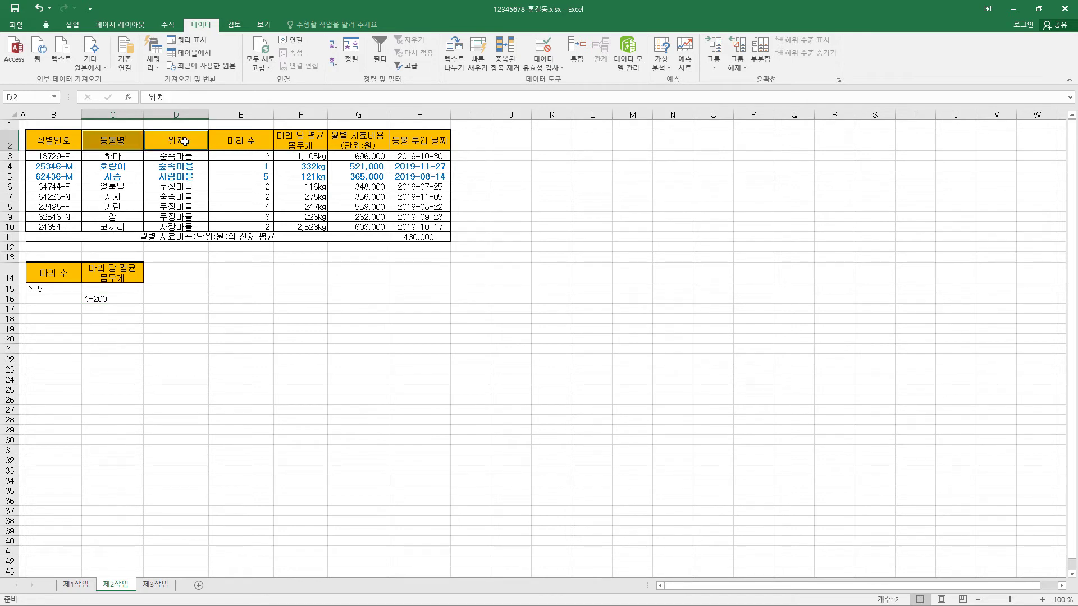
{"action": "left_click", "coordinate": [352, 144], "text": "ctrl"}
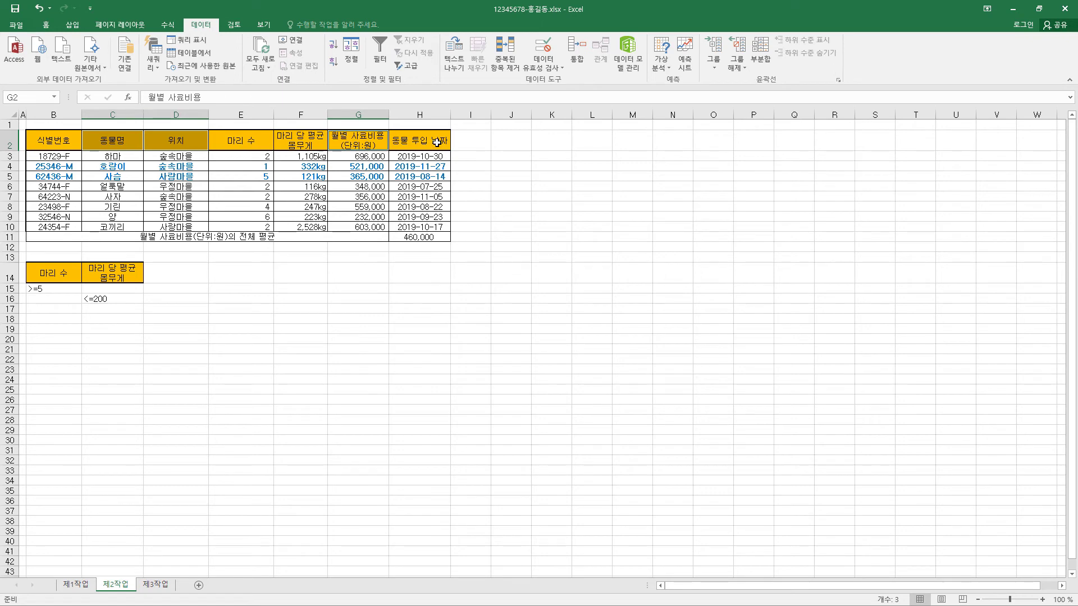
{"action": "left_click", "coordinate": [437, 143], "text": "ctrl"}
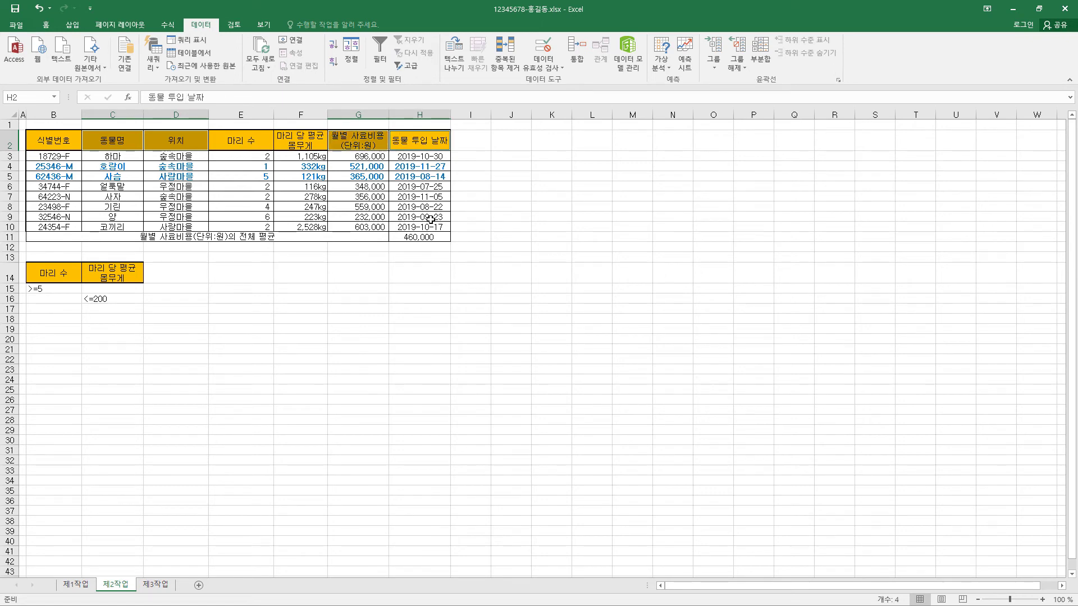
{"action": "key", "text": "ctrl+c"}
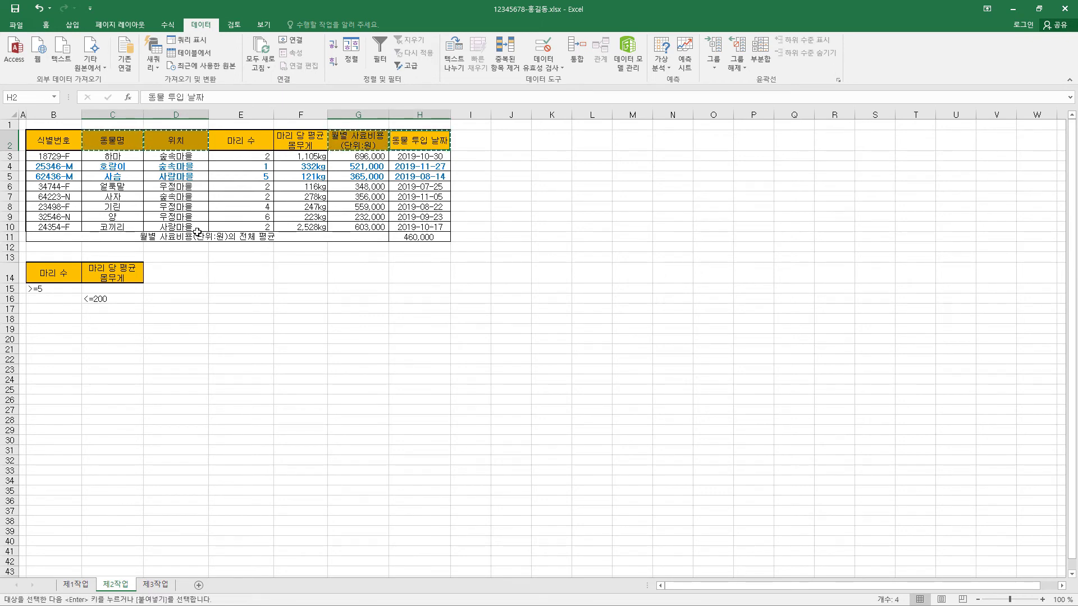
{"action": "left_click", "coordinate": [53, 318]}
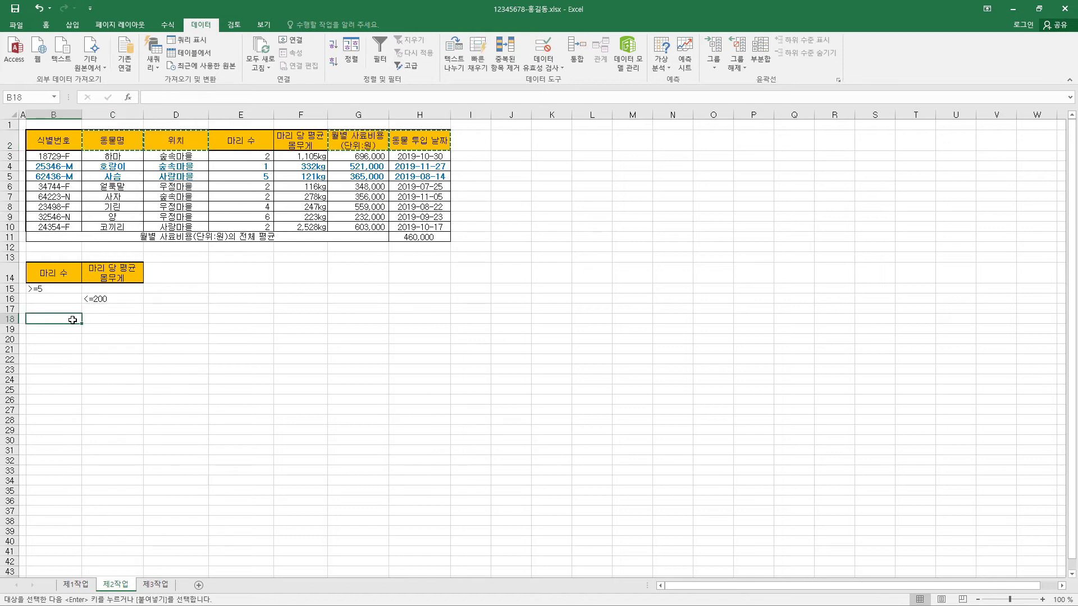
{"action": "key", "text": "ctrl+v"}
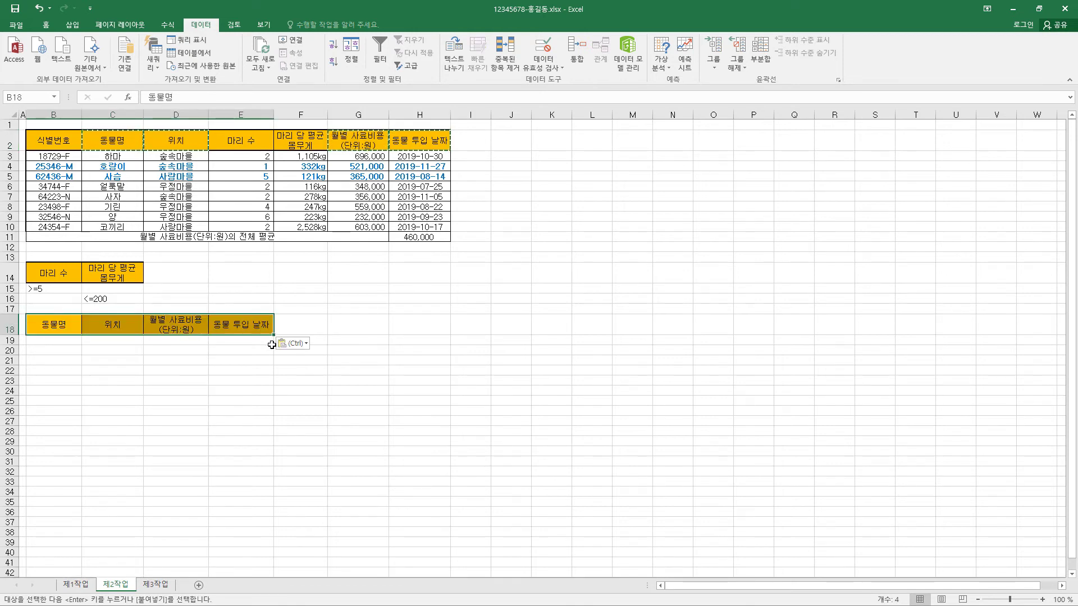
{"action": "left_click", "coordinate": [174, 328]}
{"action": "left_click", "coordinate": [246, 324]}
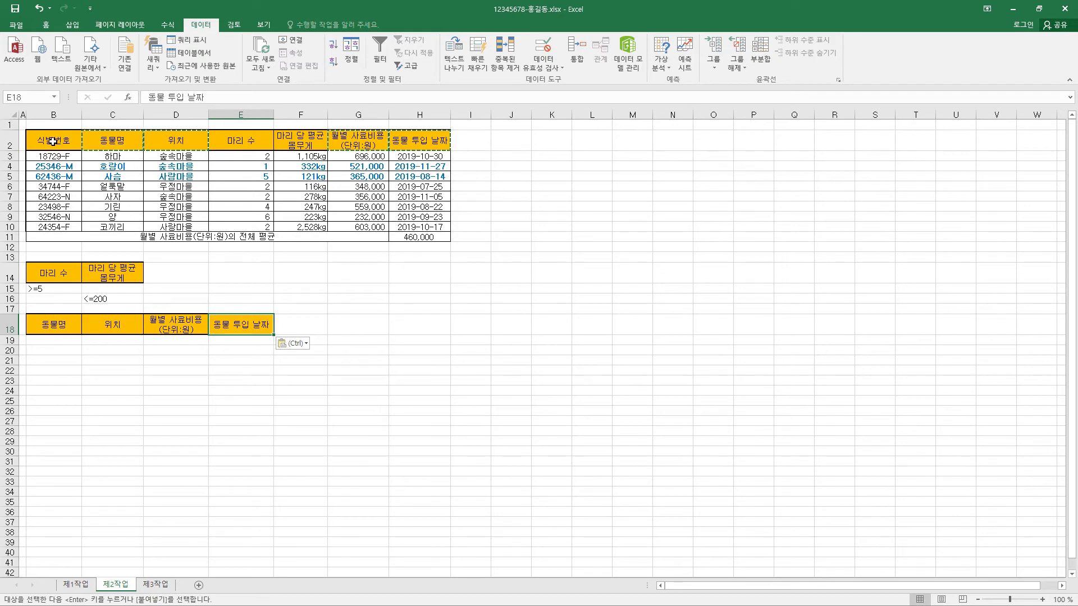
{"action": "left_click_drag", "start_coordinate": [52, 142], "coordinate": [415, 227]}
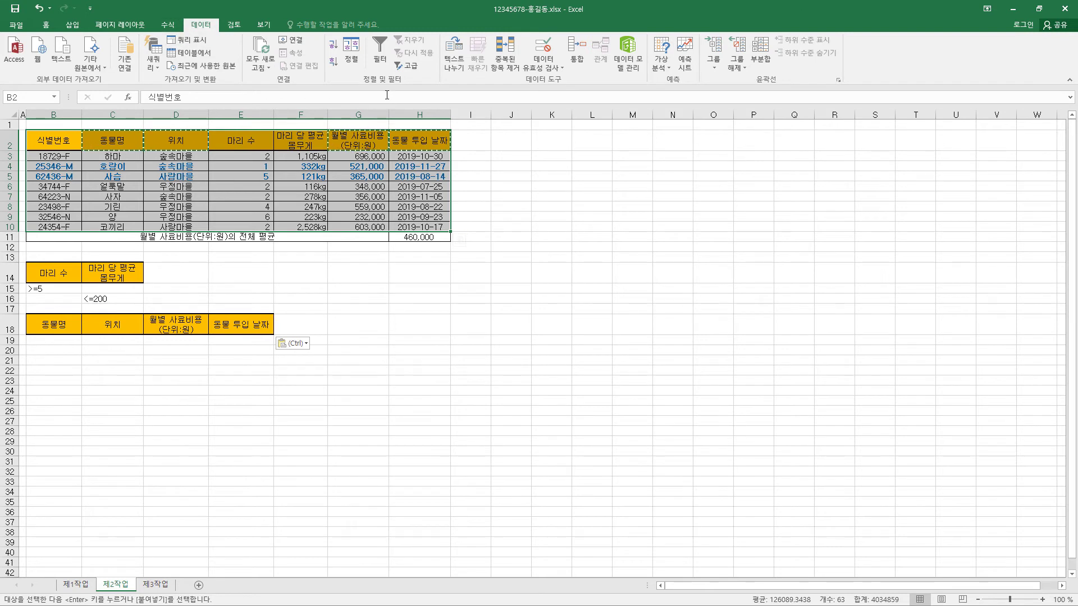
Step: Run an advanced filter with criteria B14:C16, copying matching records to B18:E18
{"action": "left_click", "coordinate": [413, 67]}
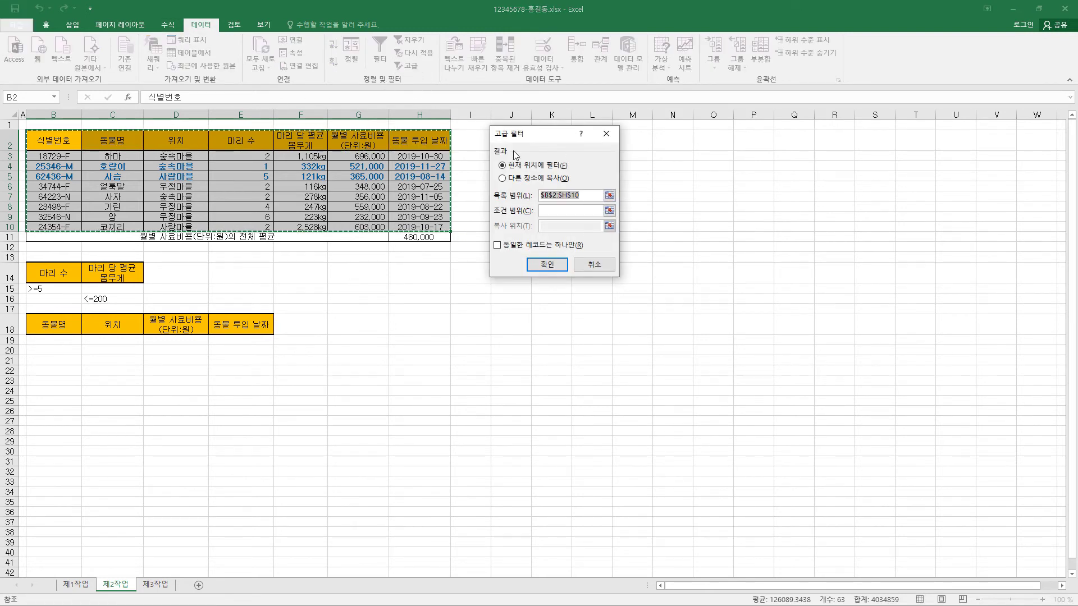
{"action": "left_click", "coordinate": [532, 179]}
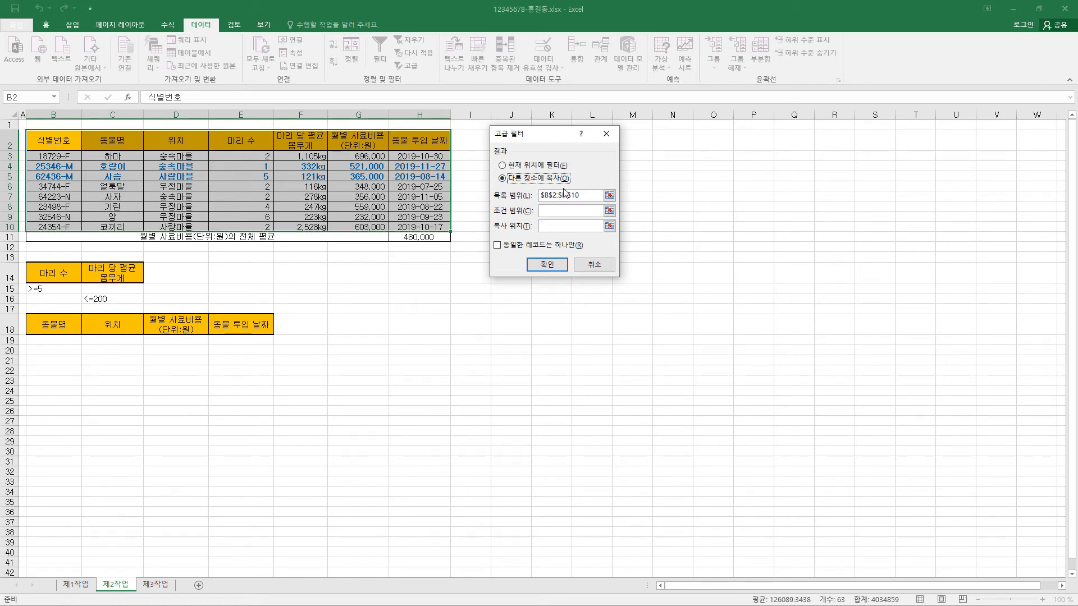
{"action": "left_click", "coordinate": [542, 213]}
{"action": "left_click_drag", "start_coordinate": [76, 266], "coordinate": [104, 299]}
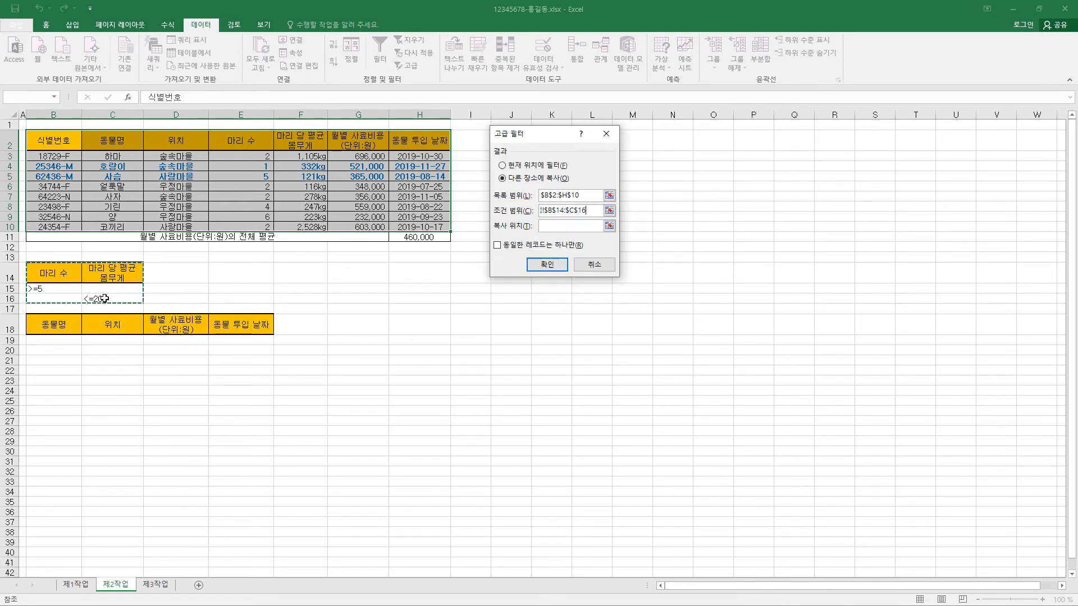
{"action": "left_click", "coordinate": [563, 226]}
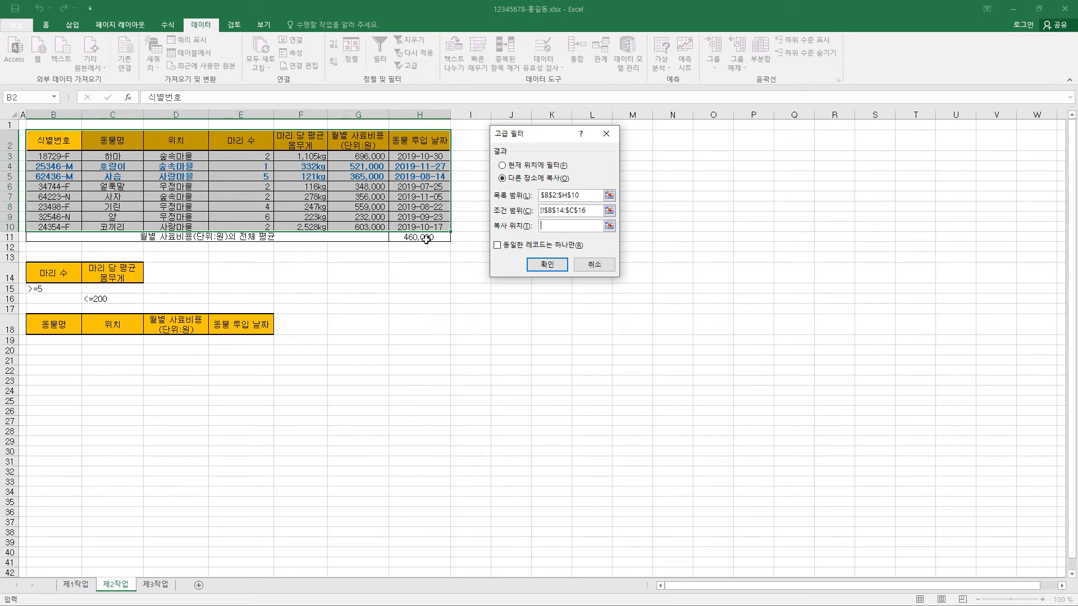
{"action": "left_click_drag", "start_coordinate": [54, 324], "coordinate": [218, 323]}
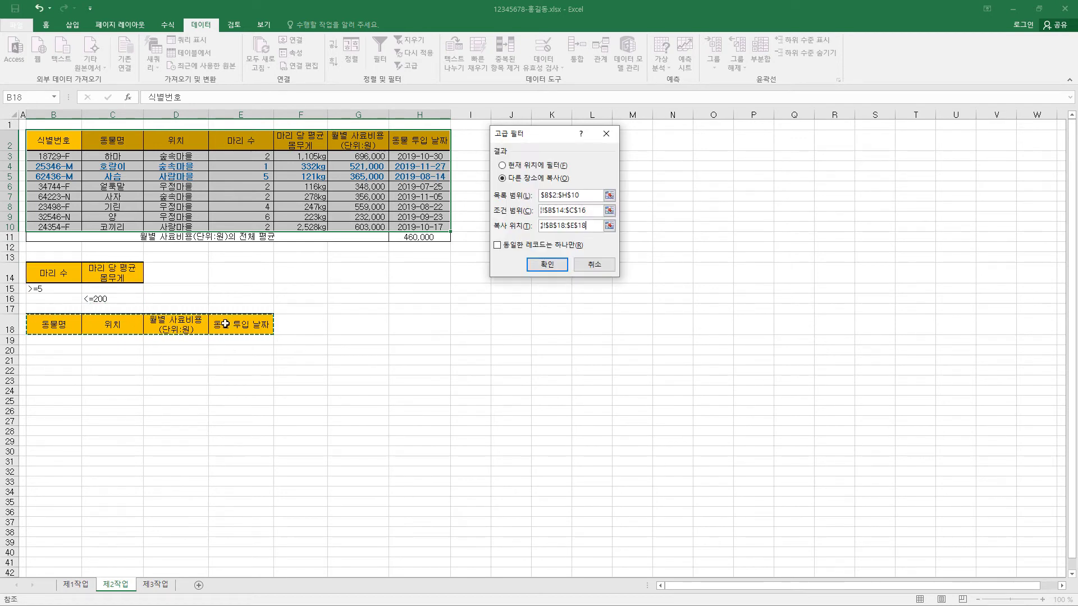
{"action": "left_click", "coordinate": [555, 267]}
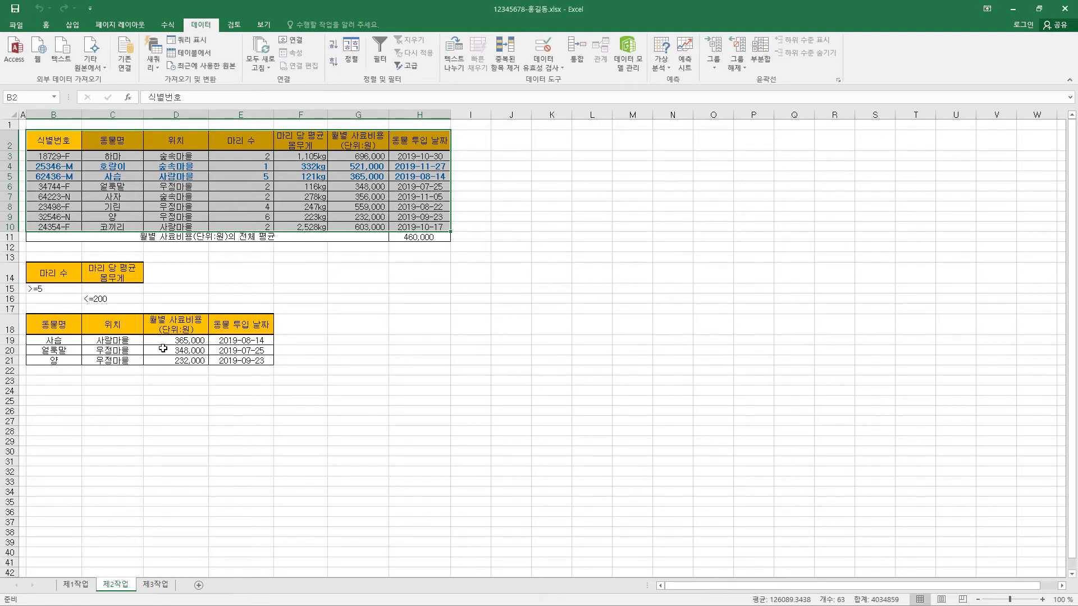
{"action": "key", "text": "ctrl+c"}
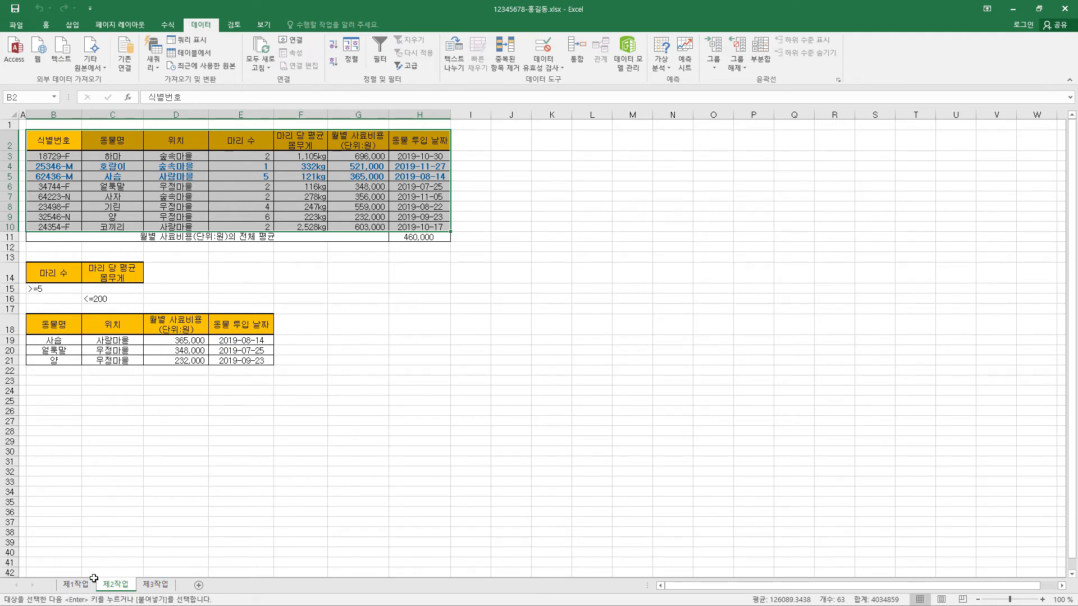
Step: Copy the animal table B4:H12 from the 제1작업 sheet
{"action": "left_click", "coordinate": [379, 167]}
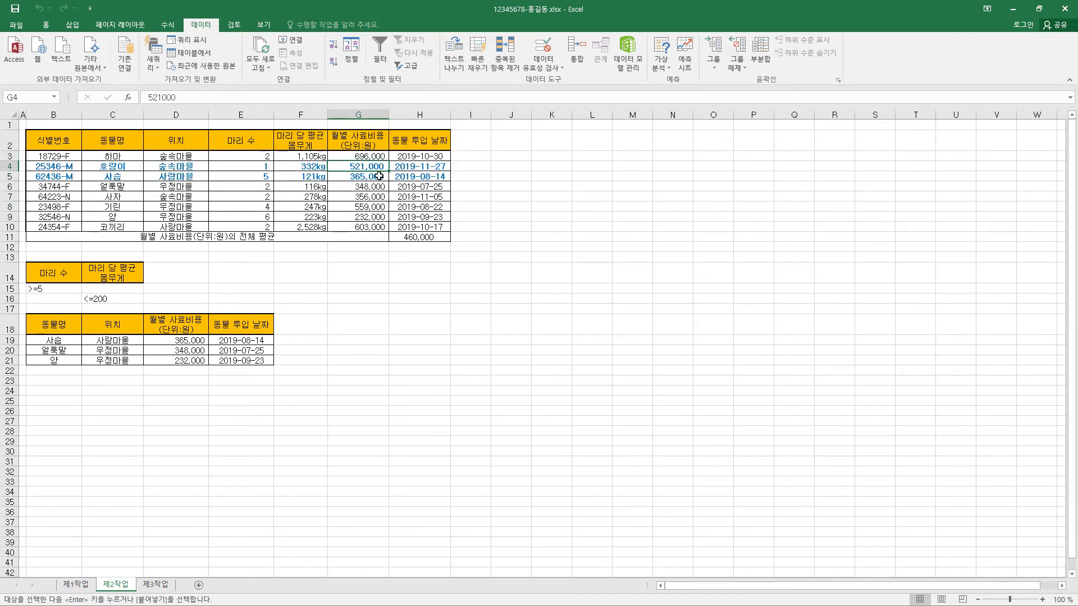
{"action": "left_click", "coordinate": [374, 177]}
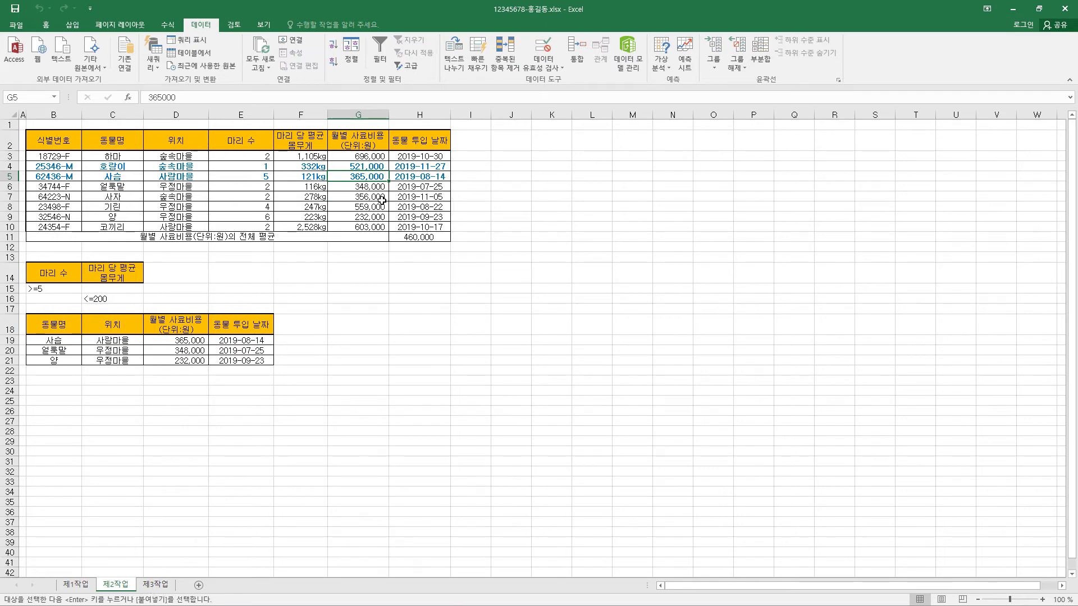
{"action": "left_click", "coordinate": [75, 584]}
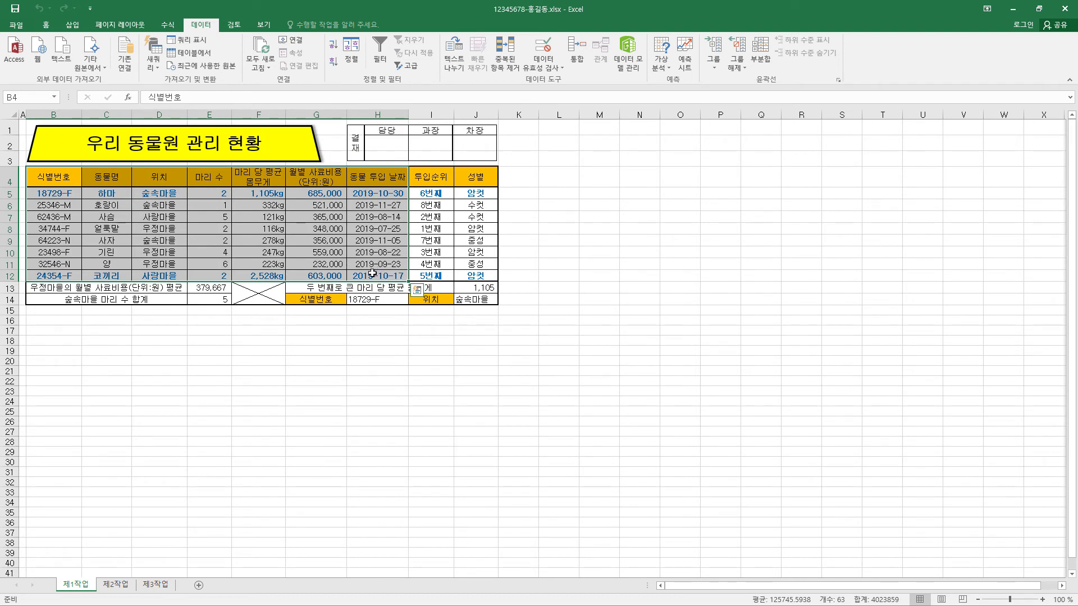
{"action": "key", "text": "ctrl+c"}
Step: Paste it at B2 on 제3작업, keeping the source column widths
{"action": "left_click", "coordinate": [157, 585]}
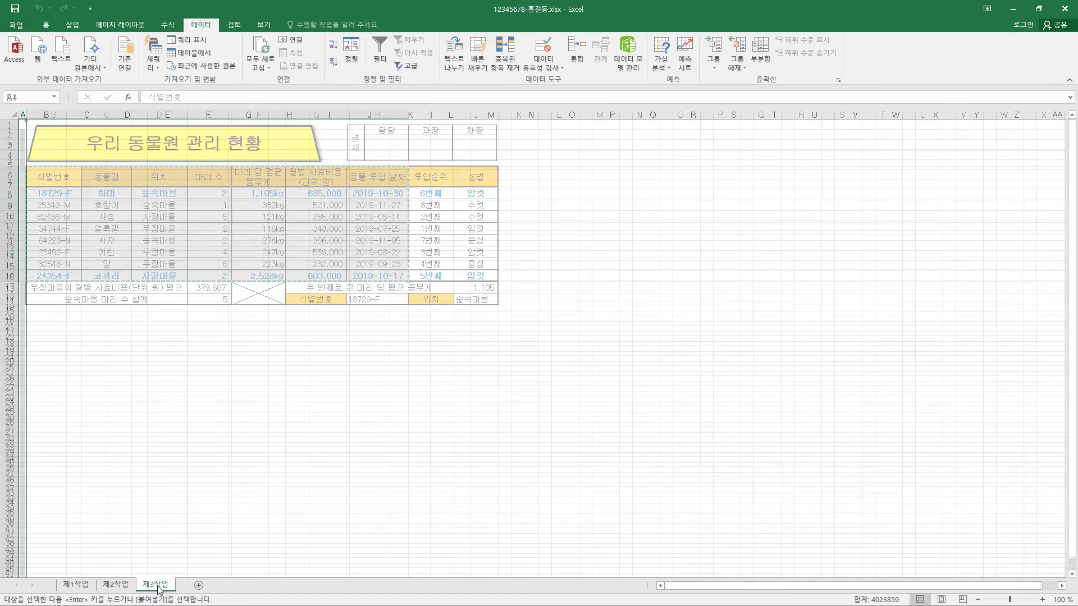
{"action": "left_click", "coordinate": [47, 134]}
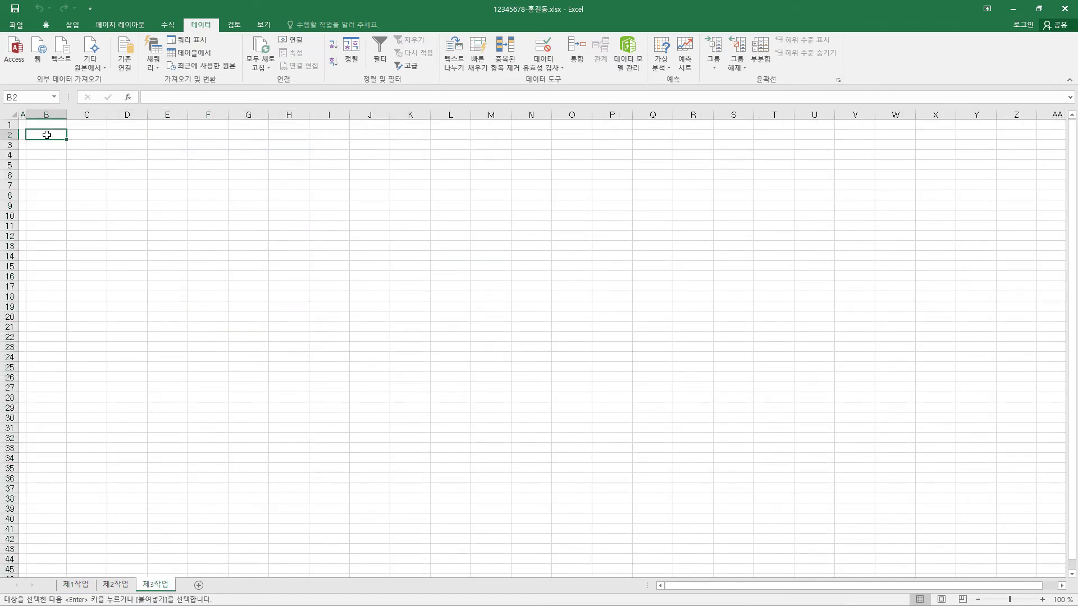
{"action": "left_click", "coordinate": [46, 24]}
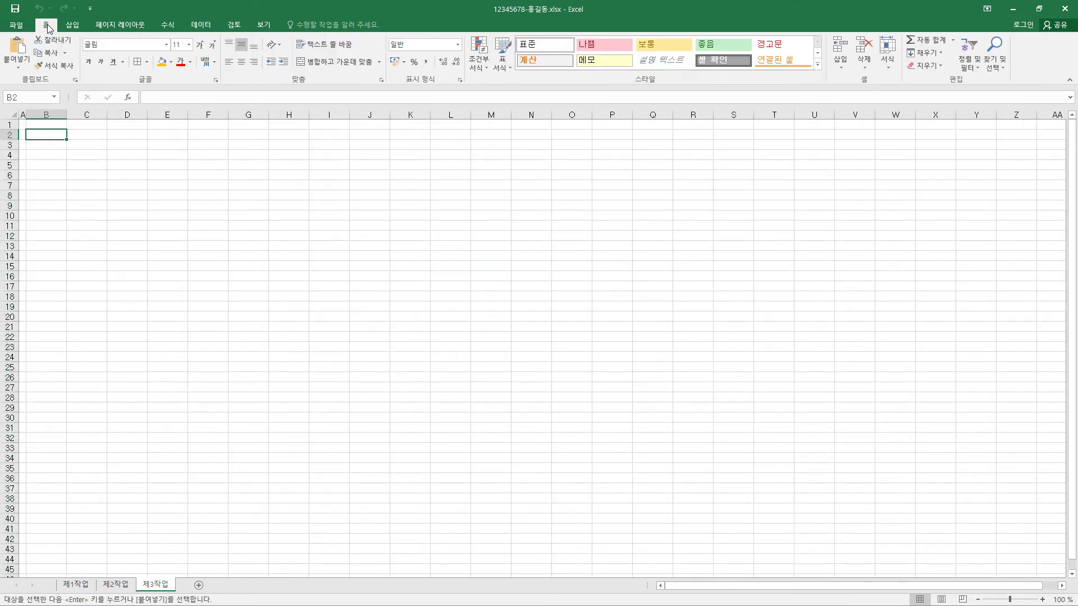
{"action": "left_click", "coordinate": [21, 71]}
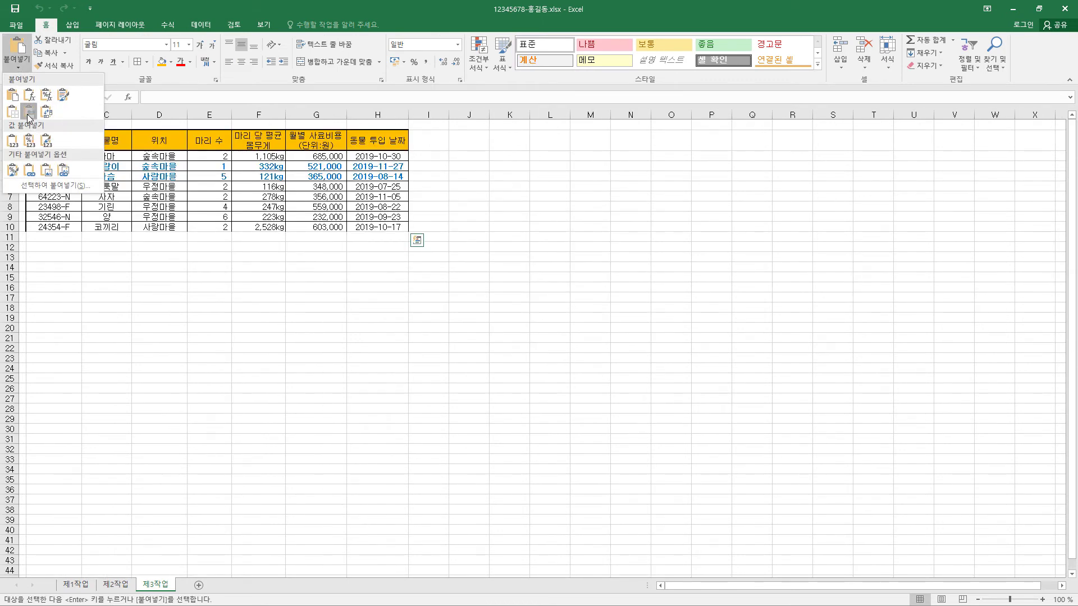
{"action": "left_click", "coordinate": [30, 111]}
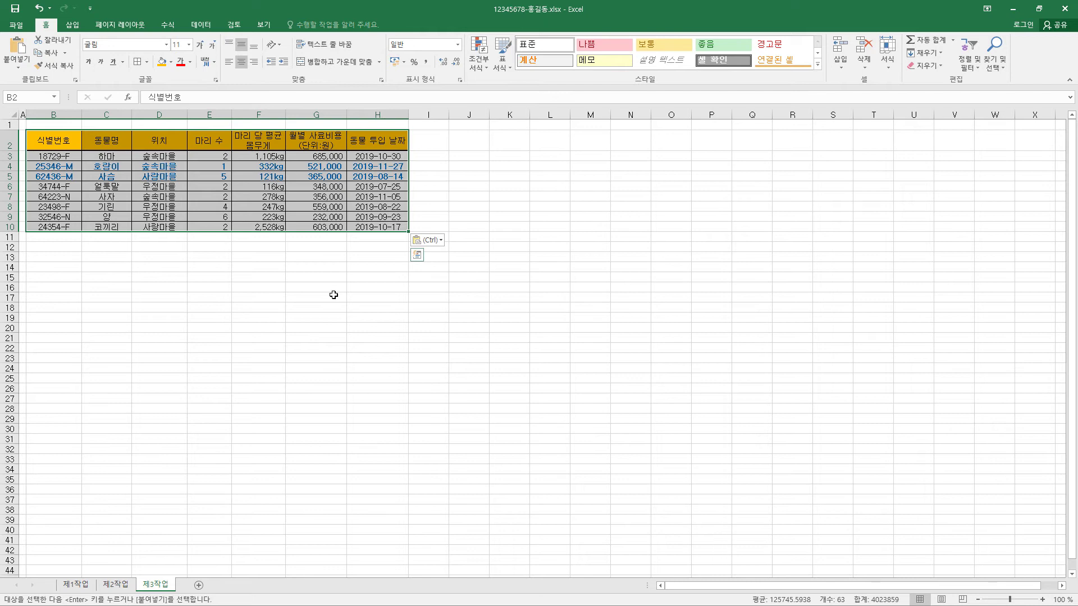
Step: Sort the 제3작업 table on the 위치 column from Z to A
{"action": "left_click", "coordinate": [162, 141]}
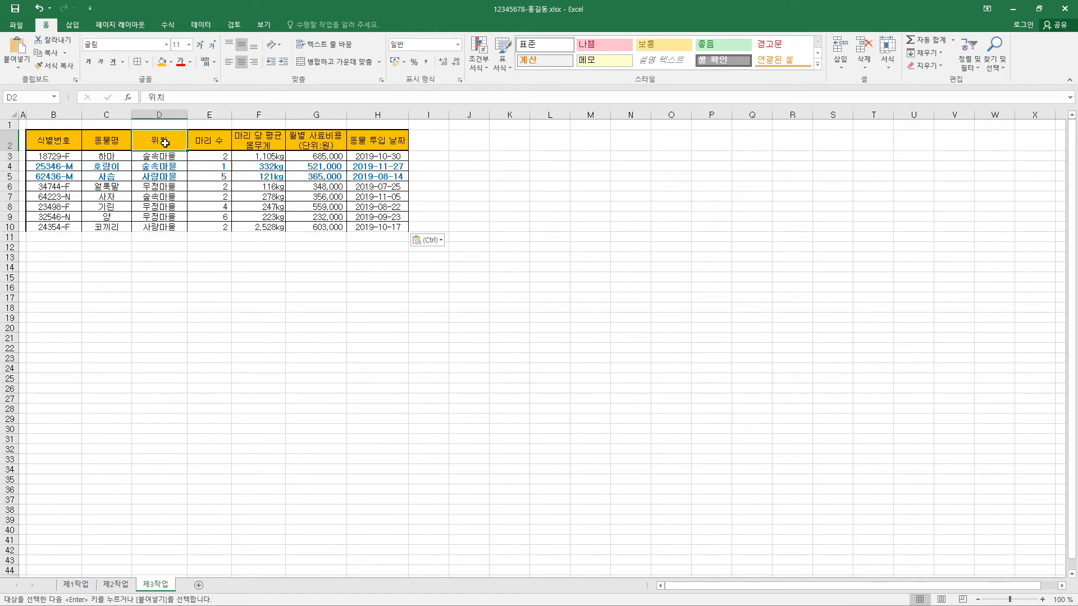
{"action": "left_click", "coordinate": [202, 31]}
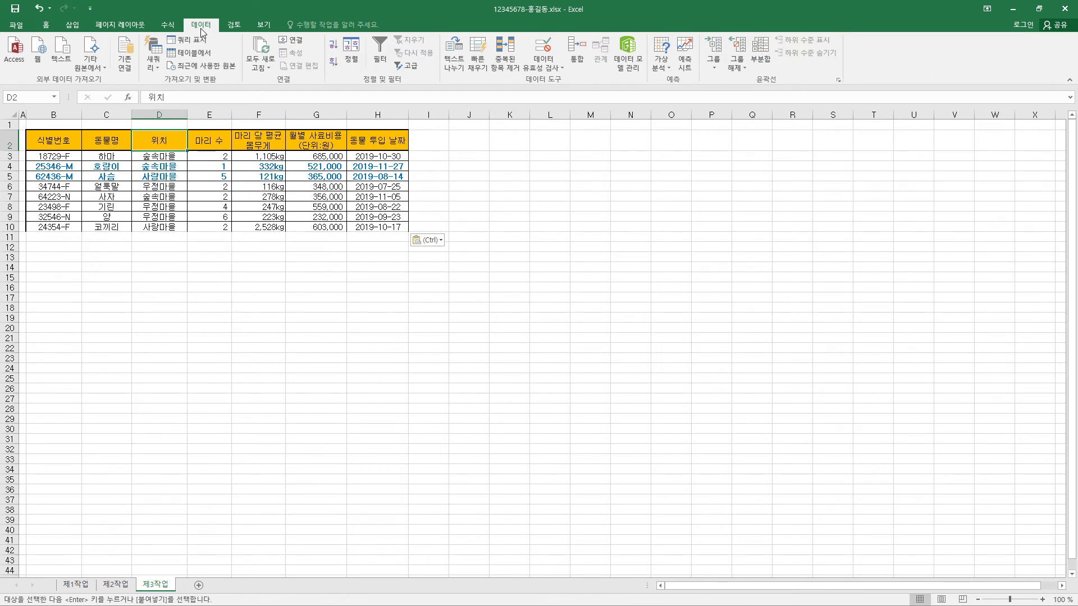
{"action": "left_click", "coordinate": [333, 62]}
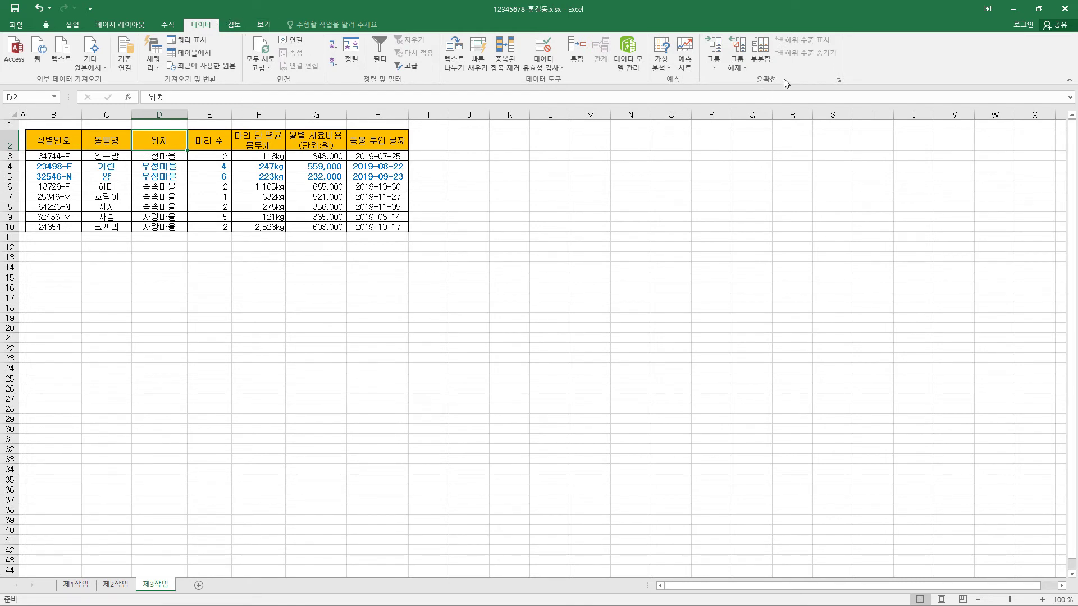
Step: Add subtotals grouped by 위치, using 개수 on the 동물명 column only
{"action": "left_click", "coordinate": [766, 60]}
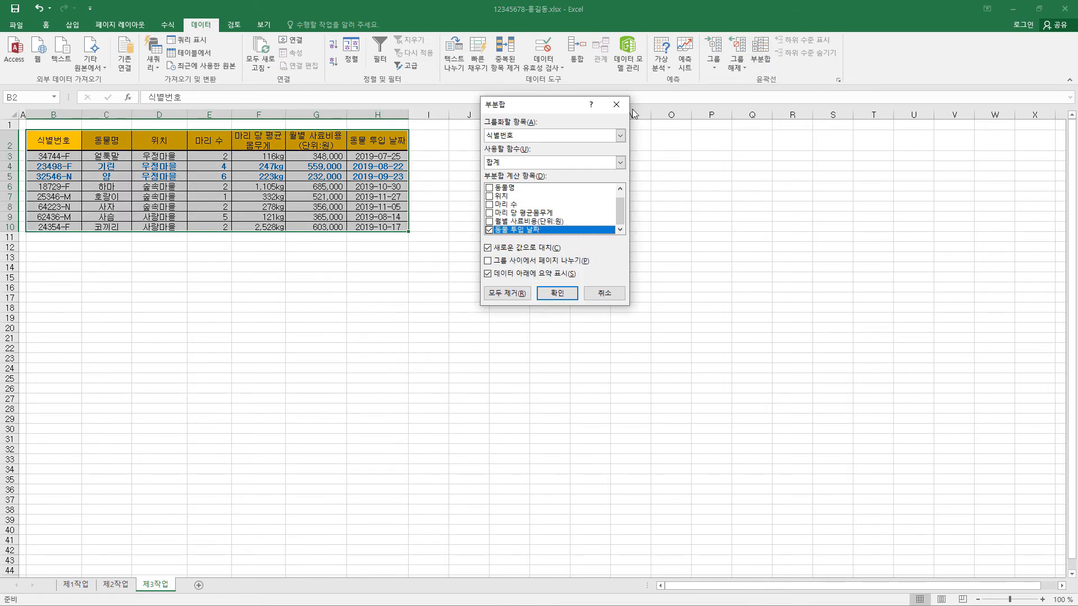
{"action": "left_click_drag", "start_coordinate": [557, 111], "coordinate": [550, 124]}
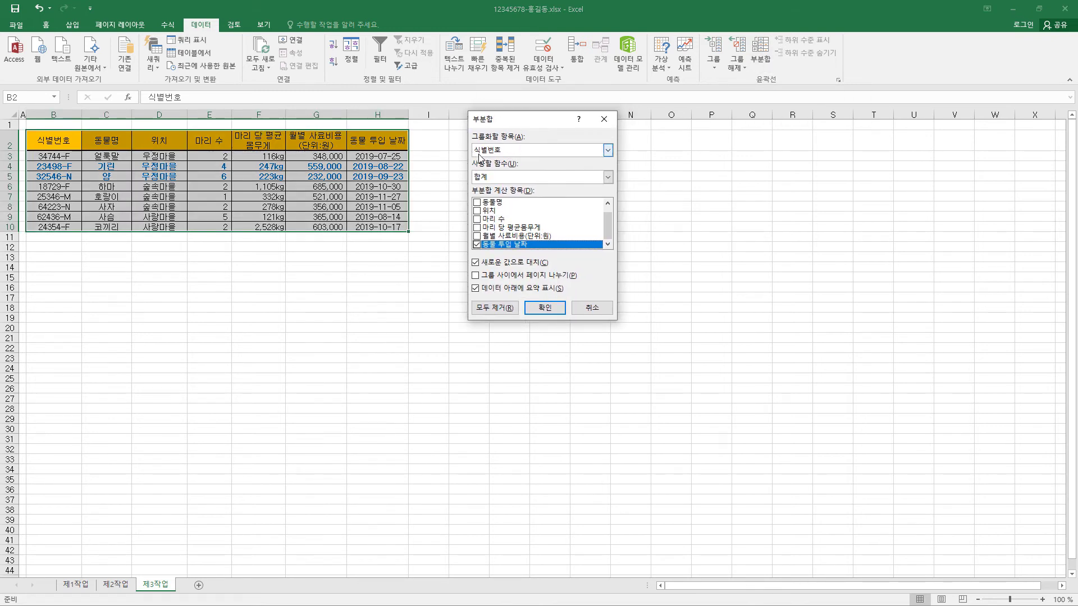
{"action": "left_click", "coordinate": [511, 152]}
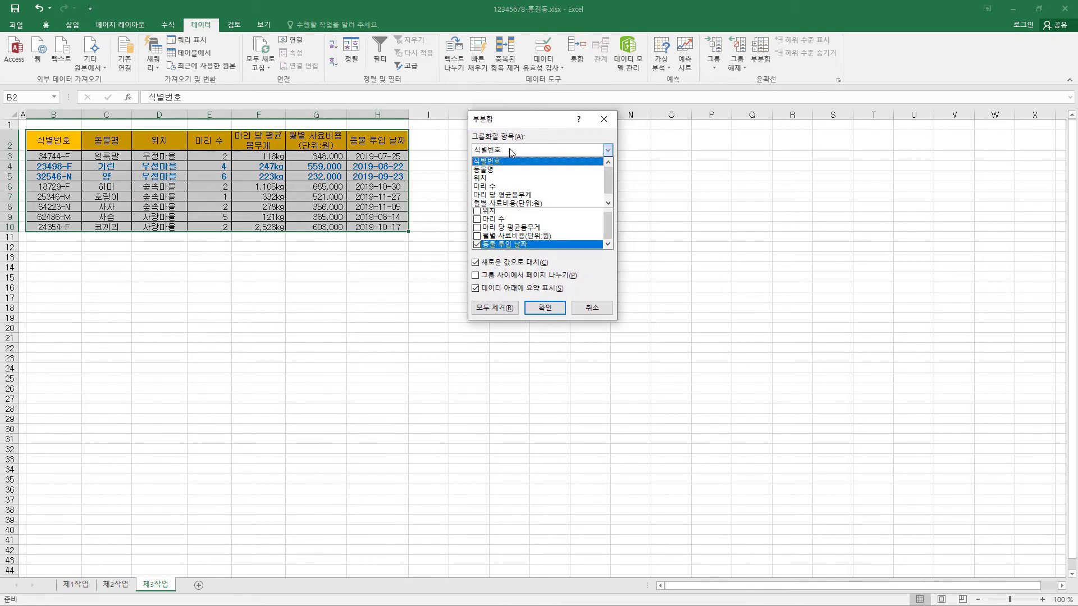
{"action": "left_click", "coordinate": [498, 179]}
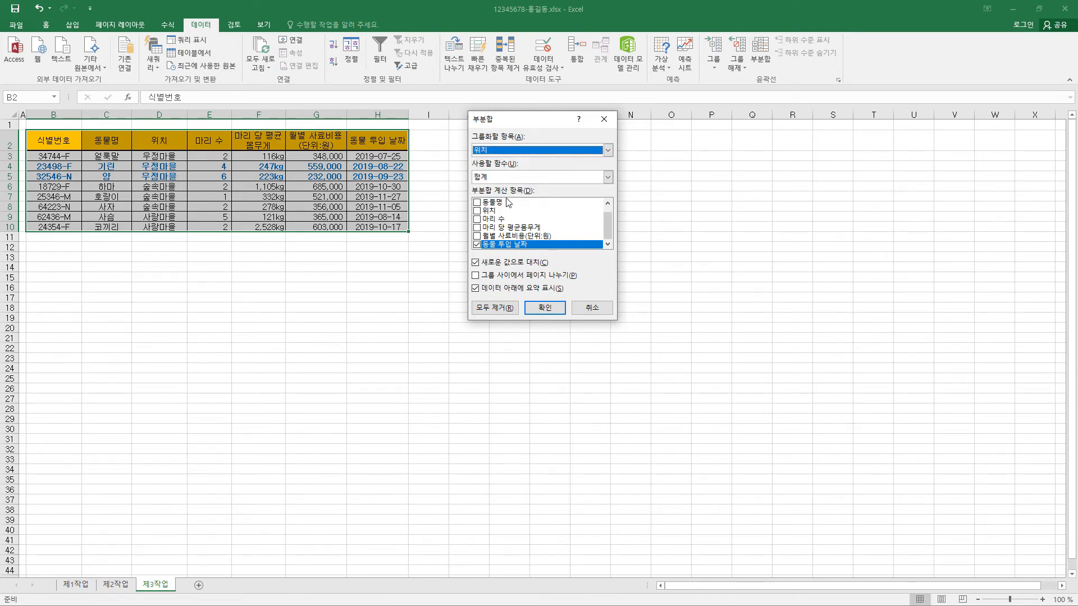
{"action": "left_click", "coordinate": [477, 245]}
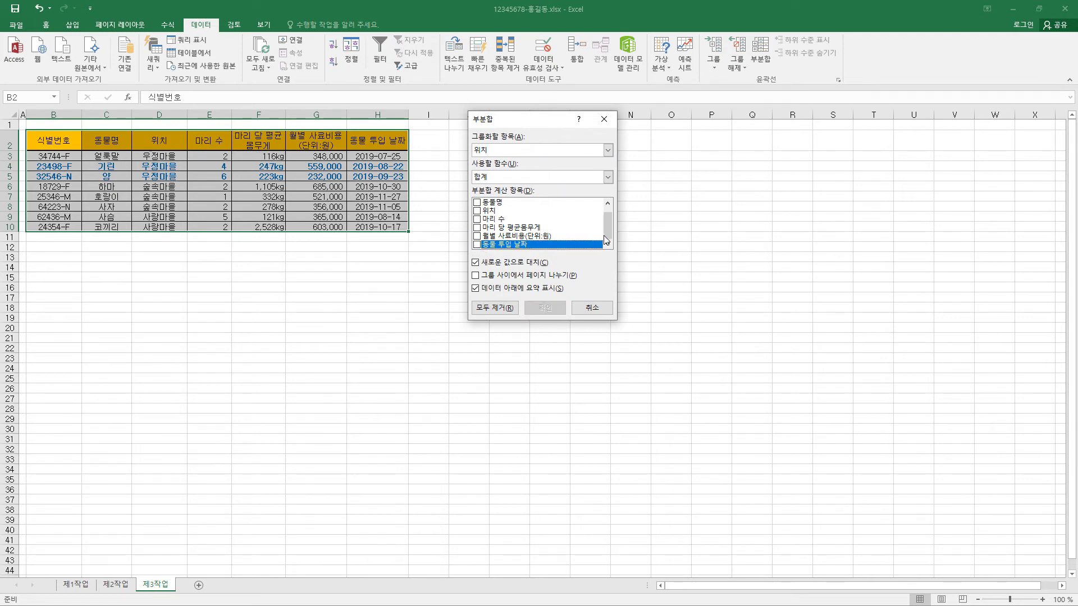
{"action": "left_click_drag", "start_coordinate": [609, 235], "coordinate": [613, 236]}
{"action": "left_click", "coordinate": [478, 203]}
{"action": "left_click", "coordinate": [503, 178]}
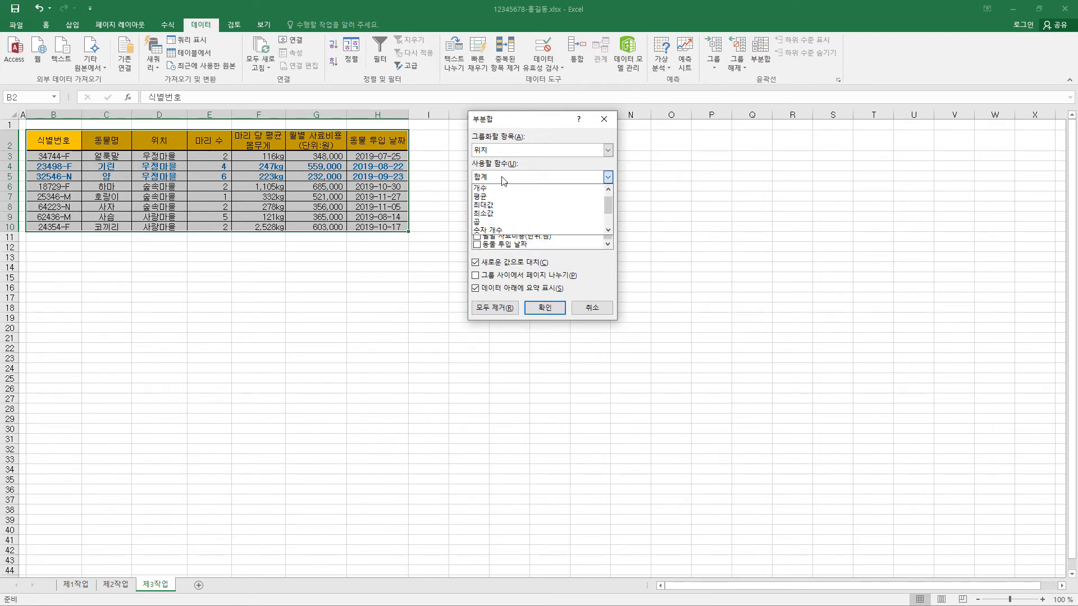
{"action": "left_click", "coordinate": [501, 196]}
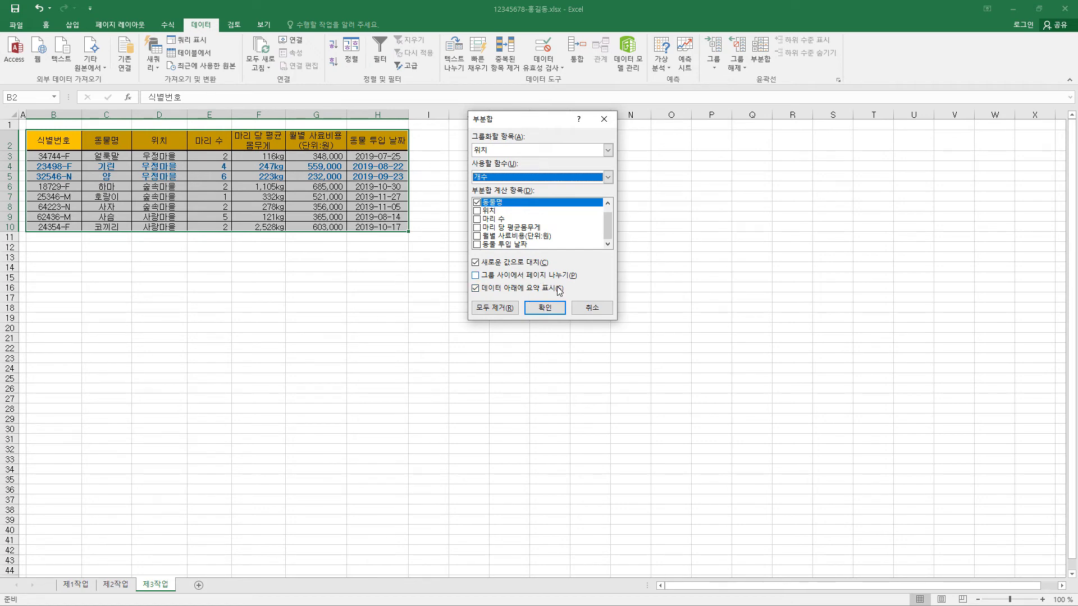
{"action": "left_click", "coordinate": [557, 310]}
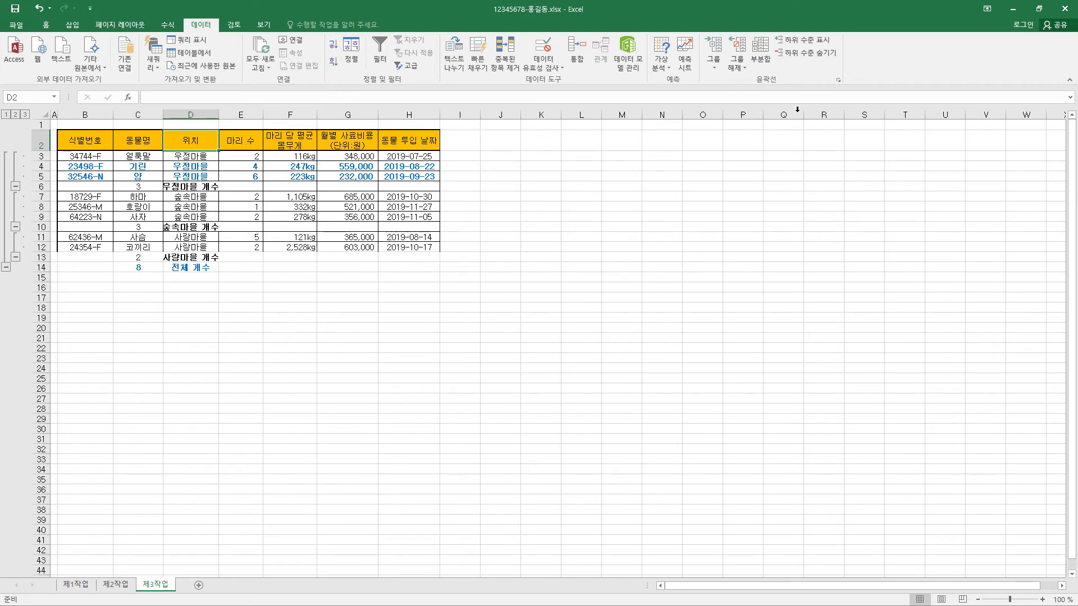
Step: Set a second subtotal averaging 월별 사료비용 by 위치, with 새로운 값으로 대치 unchecked
{"action": "left_click", "coordinate": [760, 53]}
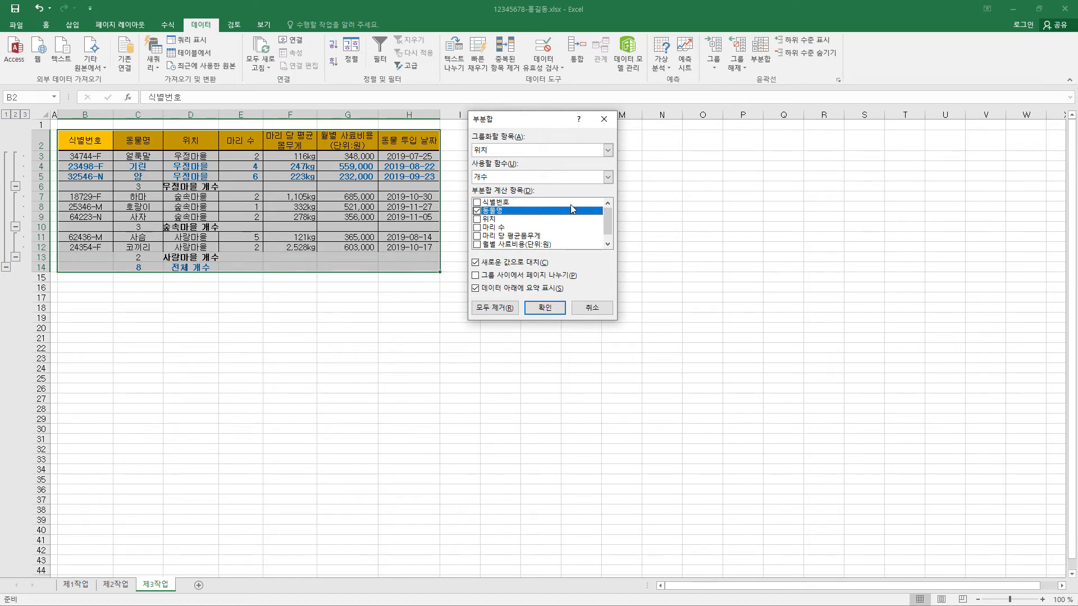
{"action": "left_click", "coordinate": [479, 211]}
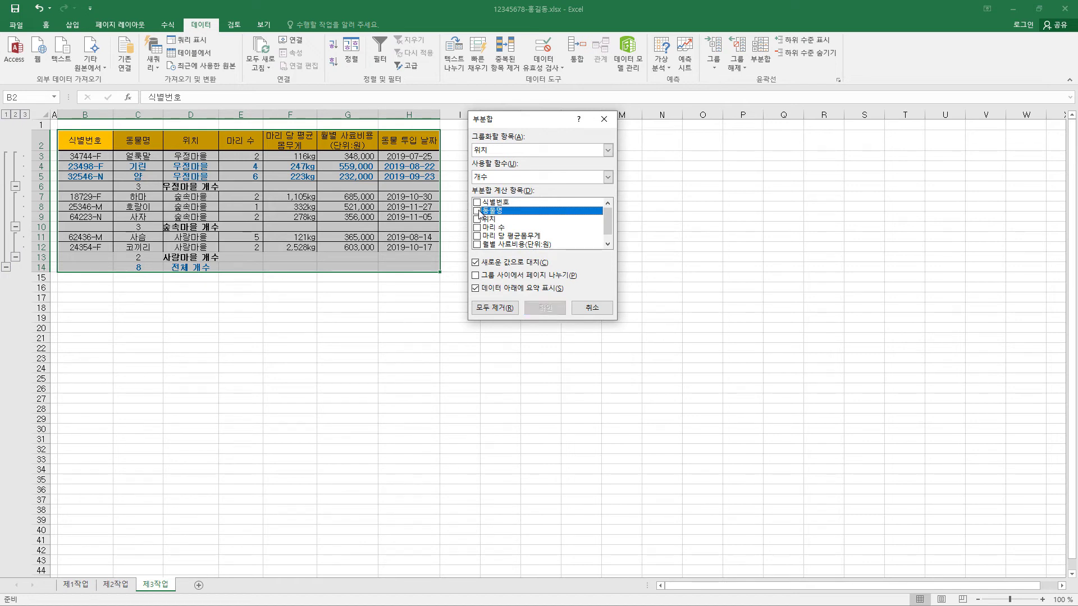
{"action": "left_click", "coordinate": [476, 245]}
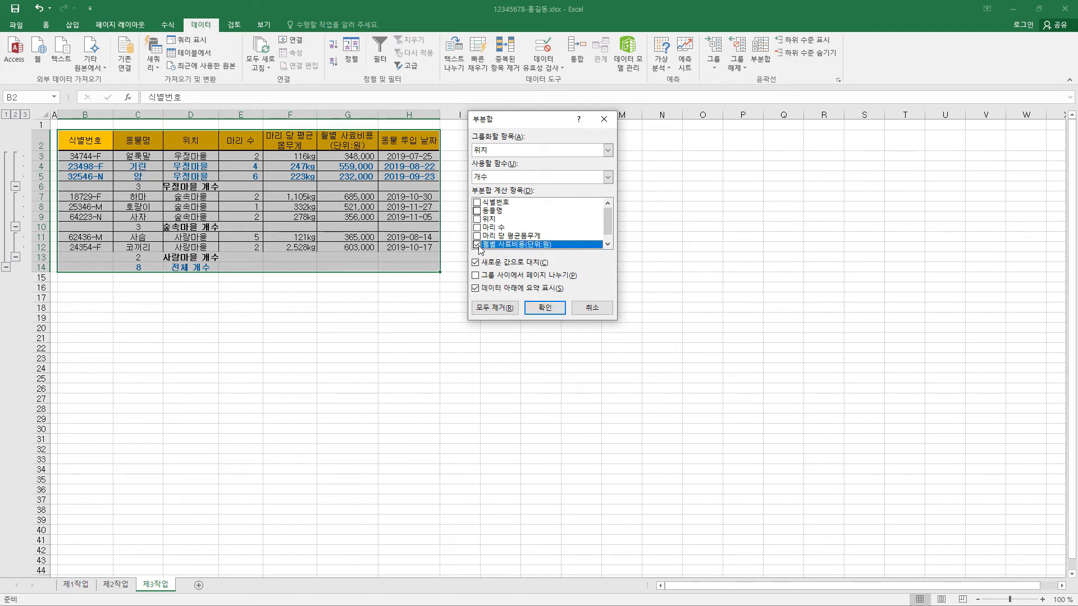
{"action": "left_click", "coordinate": [531, 178]}
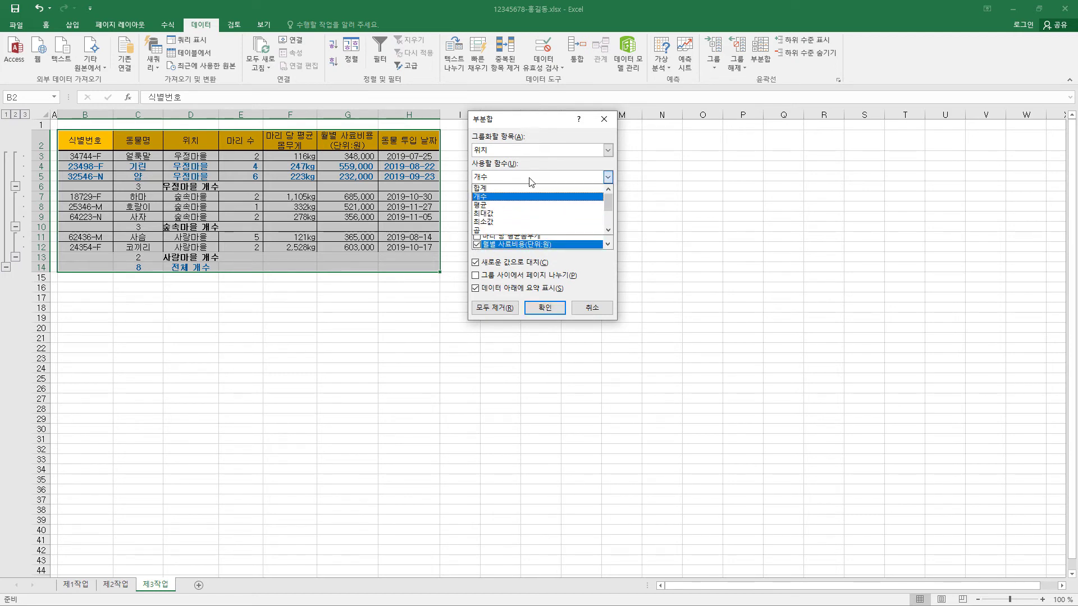
{"action": "left_click", "coordinate": [528, 206]}
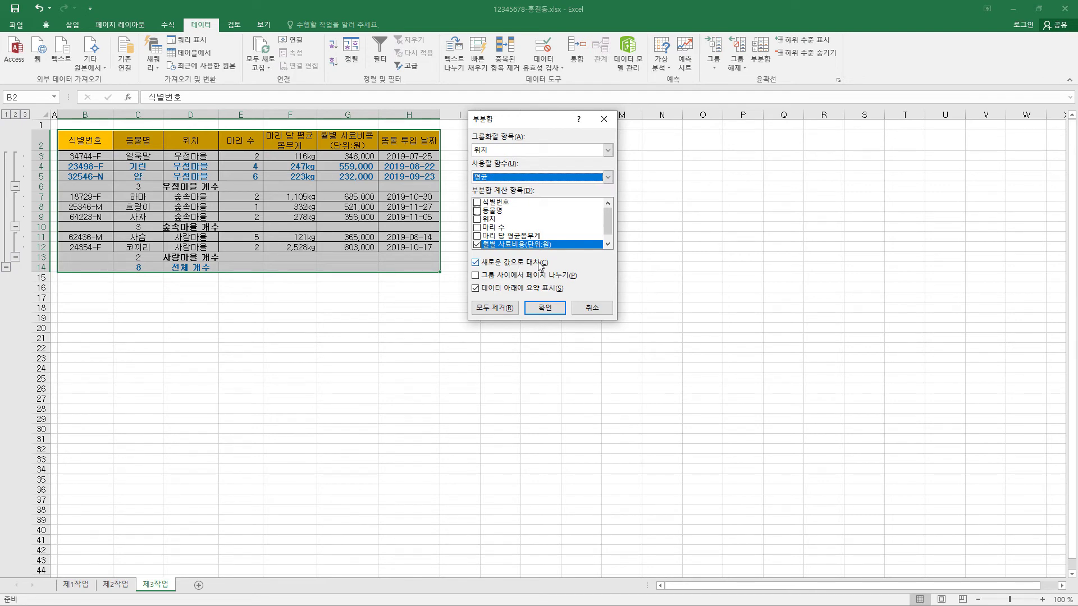
{"action": "left_click", "coordinate": [476, 262]}
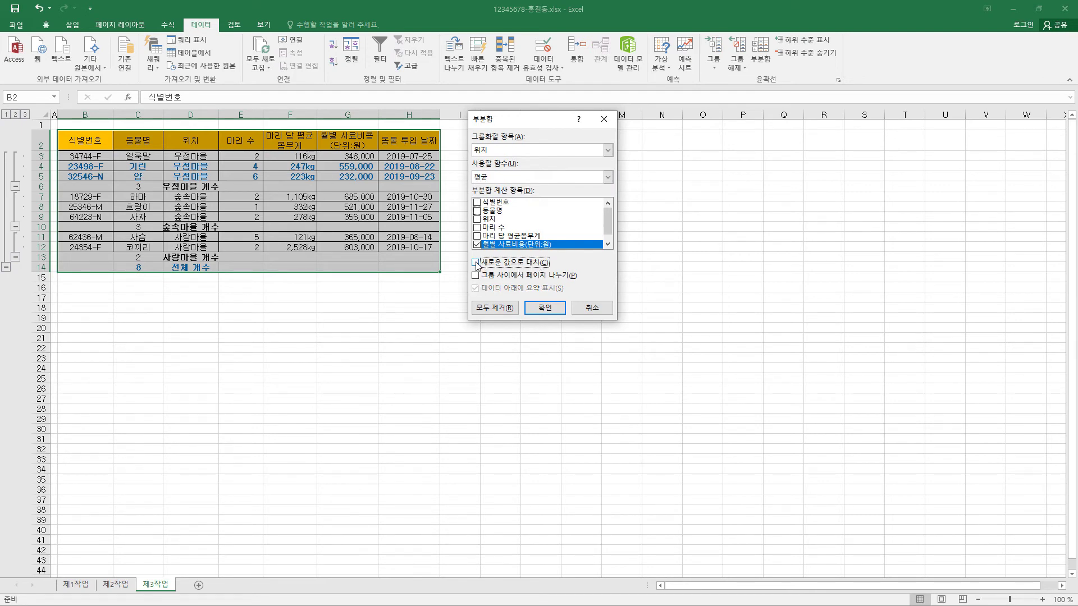
Step: Apply the average subtotals, widen column D, and clear the outline grouping (윤곽 지우기)
{"action": "left_click", "coordinate": [553, 309]}
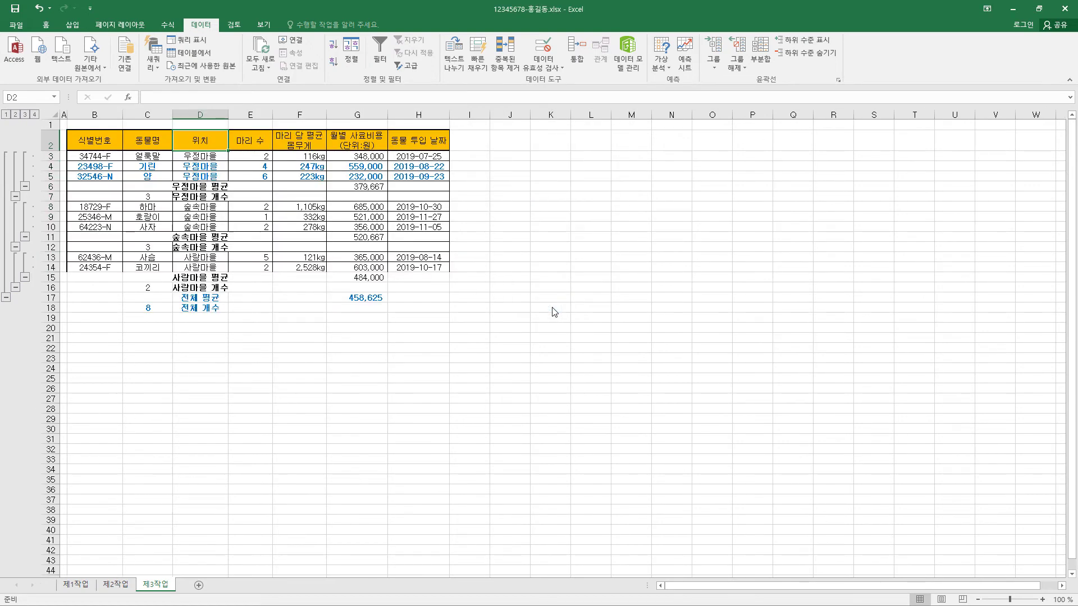
{"action": "left_click_drag", "start_coordinate": [228, 115], "coordinate": [242, 116]}
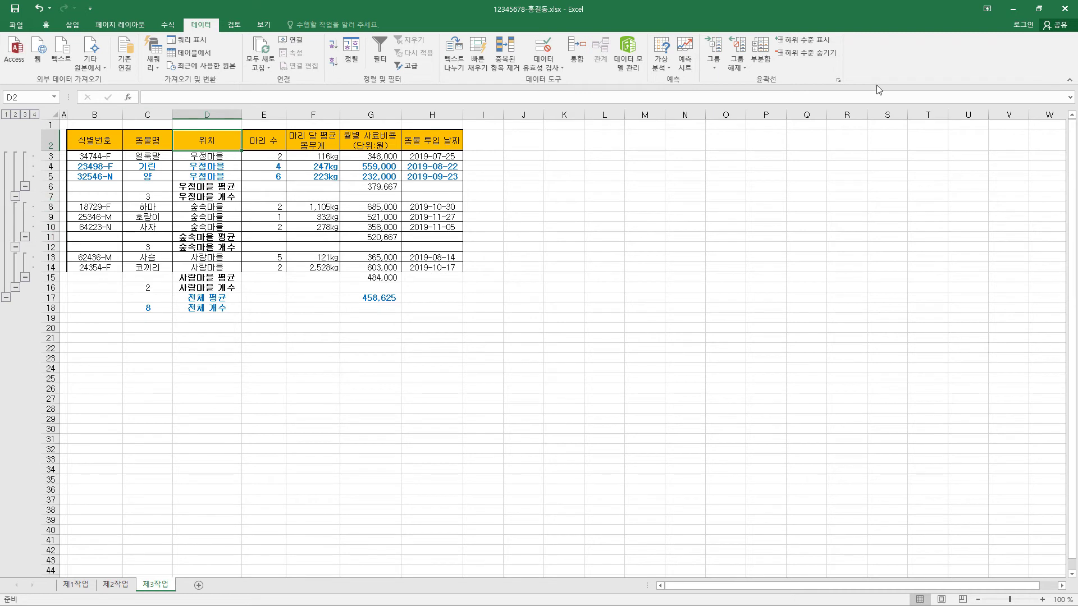
{"action": "left_click", "coordinate": [737, 63]}
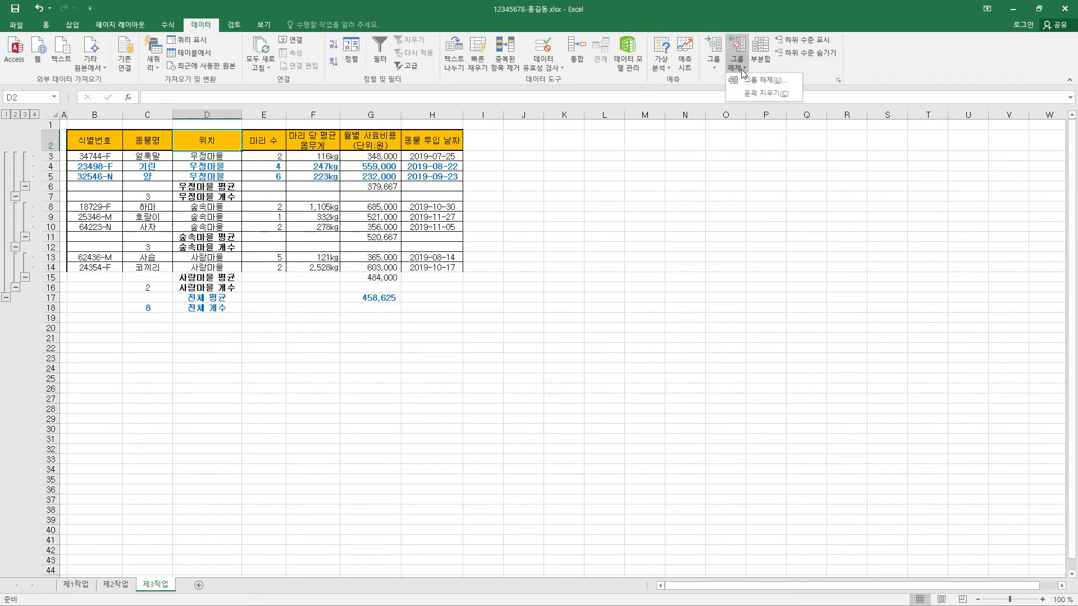
{"action": "left_click", "coordinate": [751, 94]}
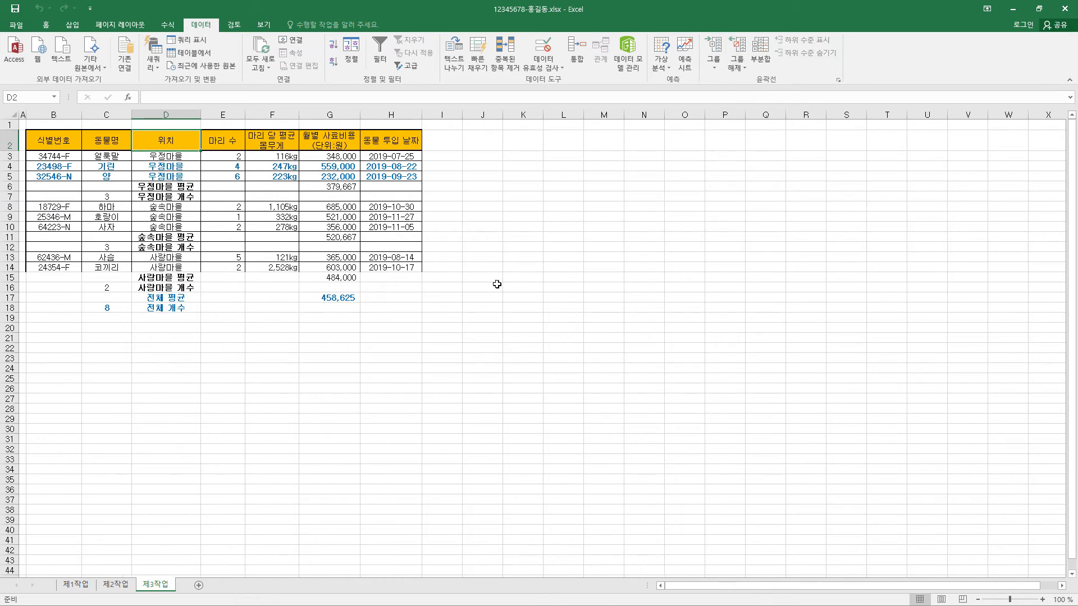
{"action": "key", "text": "alt+h"}
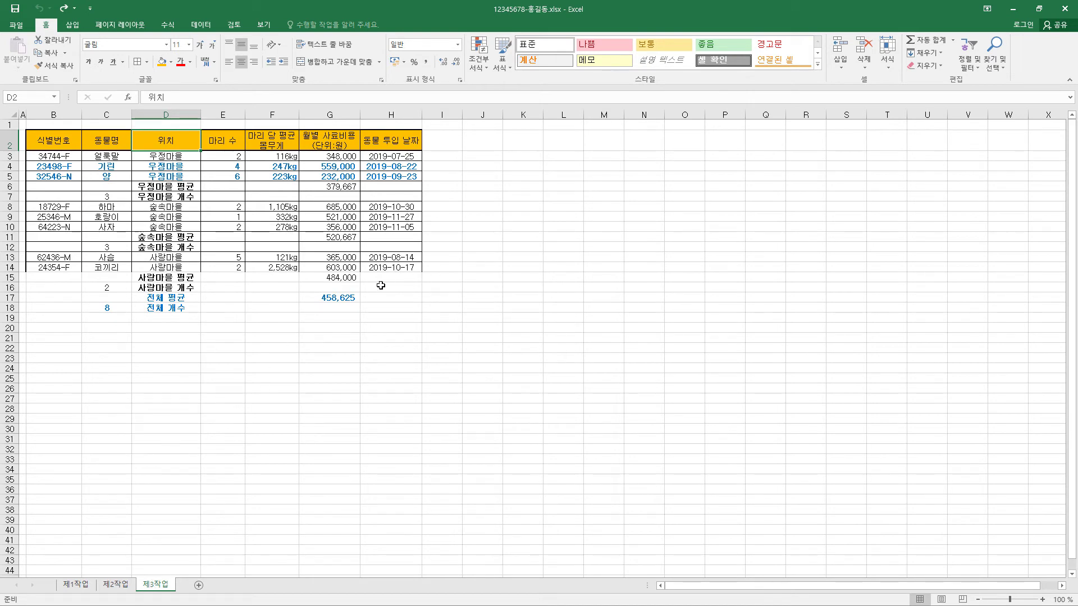
Step: On 제2작업, open the worksheet's formula rule in the conditional formatting rules manager
{"action": "left_click", "coordinate": [129, 587]}
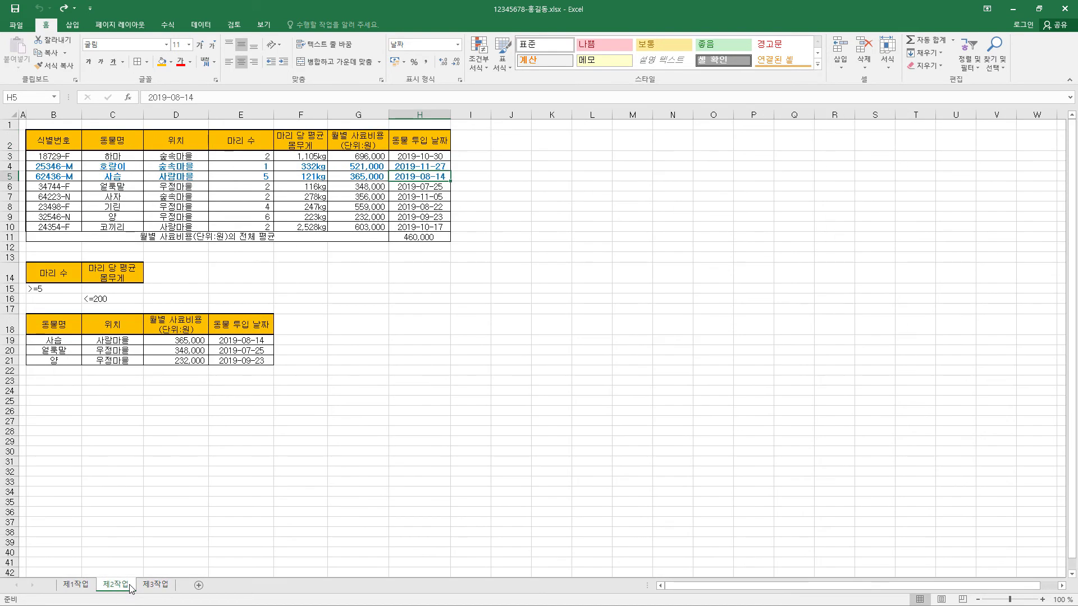
{"action": "left_click", "coordinate": [357, 175]}
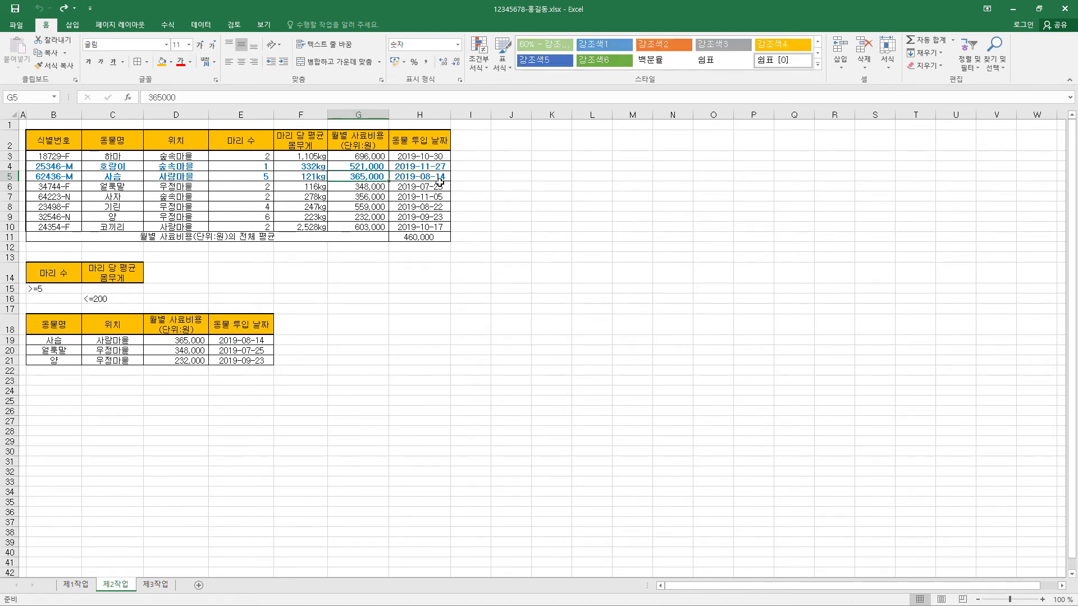
{"action": "left_click", "coordinate": [478, 57]}
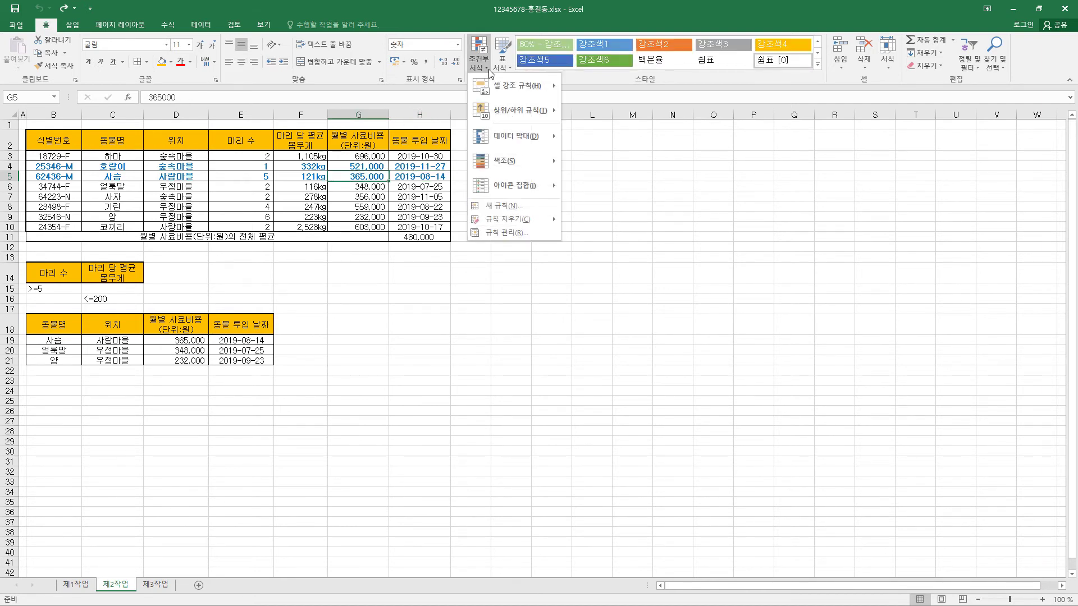
{"action": "left_click", "coordinate": [506, 232]}
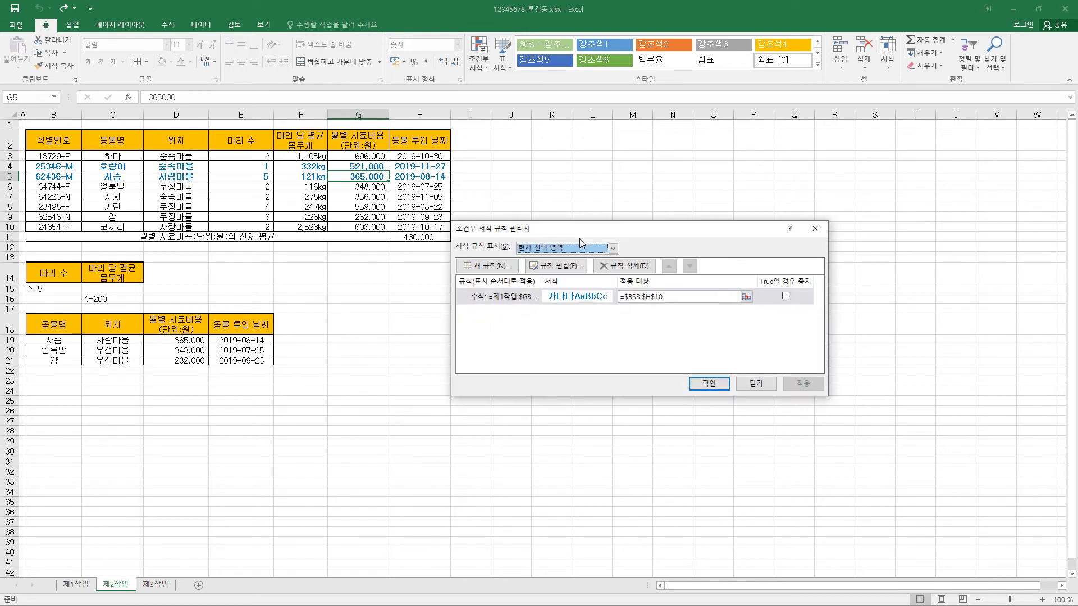
{"action": "left_click", "coordinate": [587, 249]}
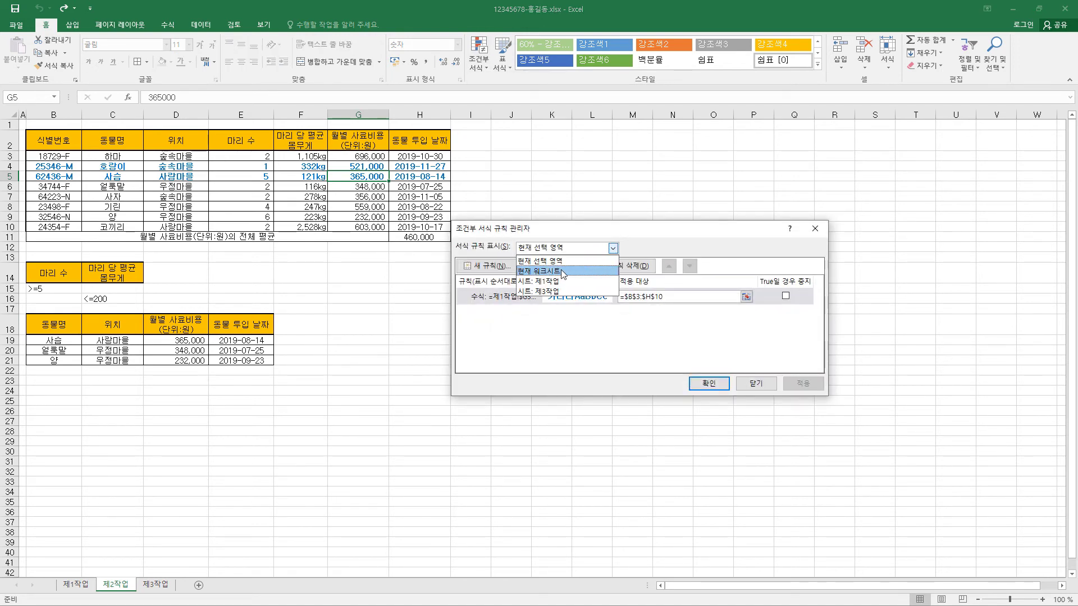
{"action": "left_click", "coordinate": [562, 274]}
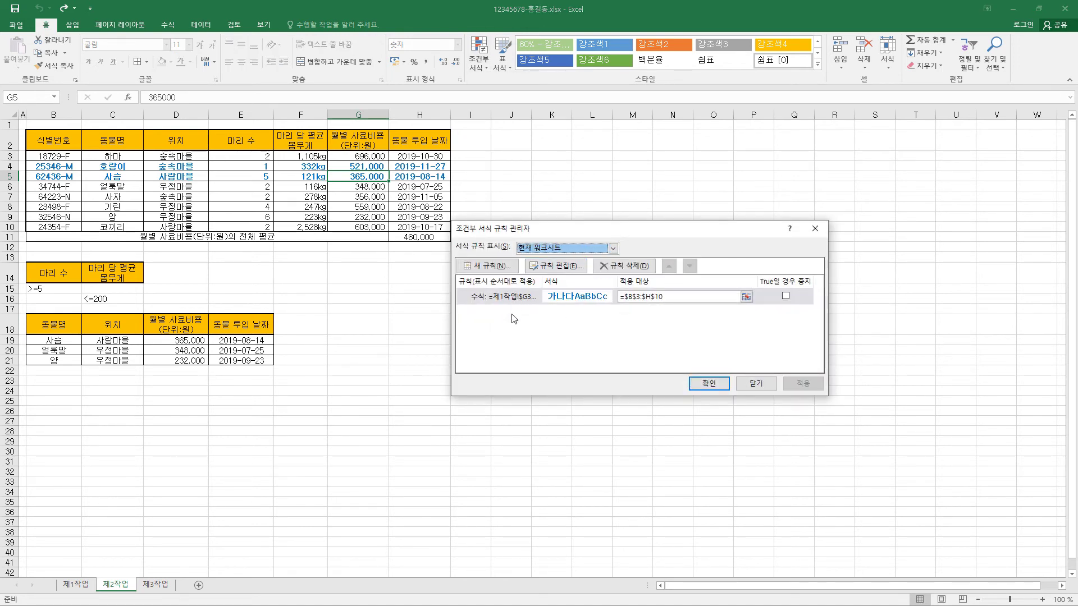
{"action": "left_click", "coordinate": [524, 302]}
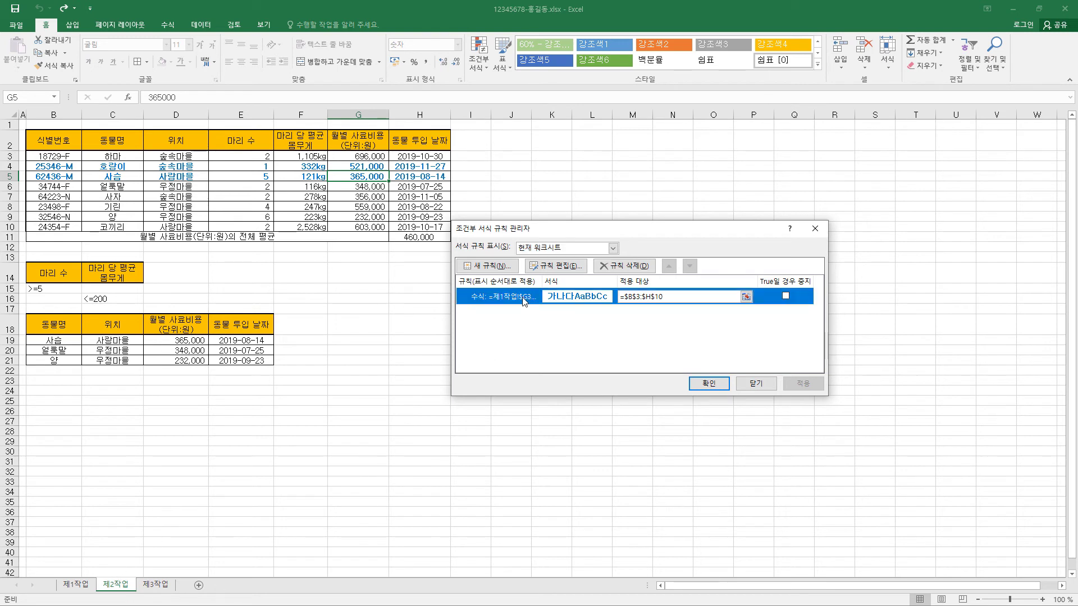
{"action": "left_click", "coordinate": [567, 267]}
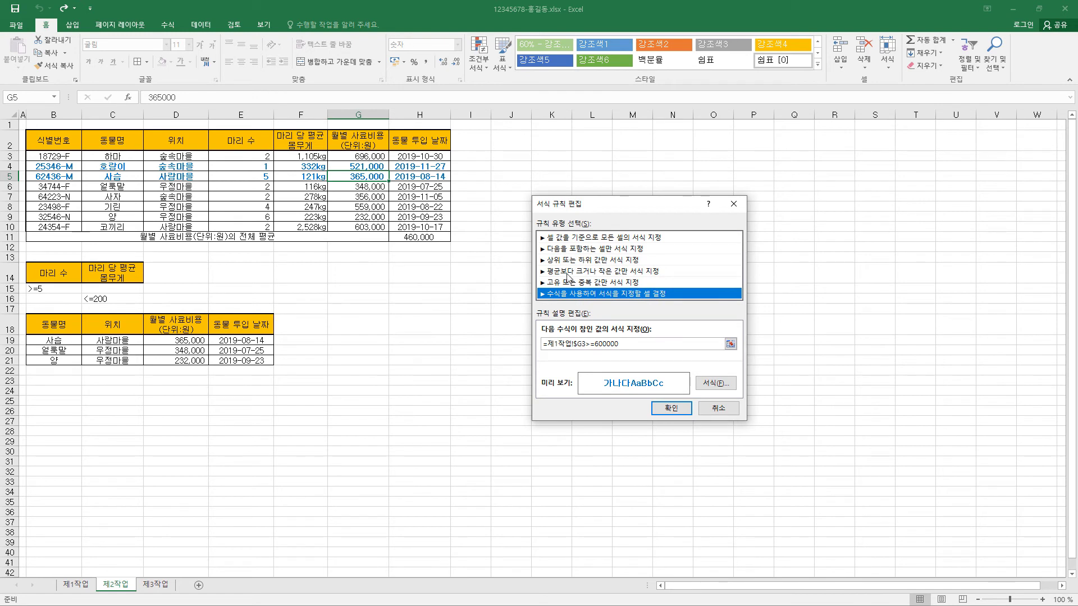
Step: Change the rule formula to =$G3>=600000 by deleting the 제1작업! prefix, and apply it
{"action": "left_click_drag", "start_coordinate": [564, 343], "coordinate": [575, 343]}
{"action": "key", "text": "Delete"}
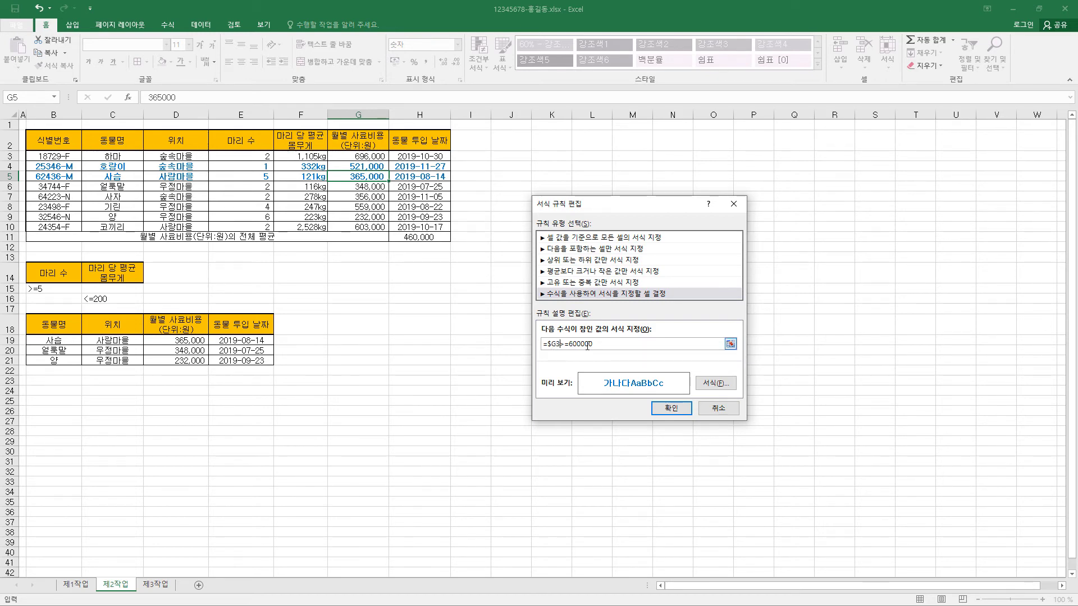
{"action": "left_click_drag", "start_coordinate": [608, 343], "coordinate": [541, 340]}
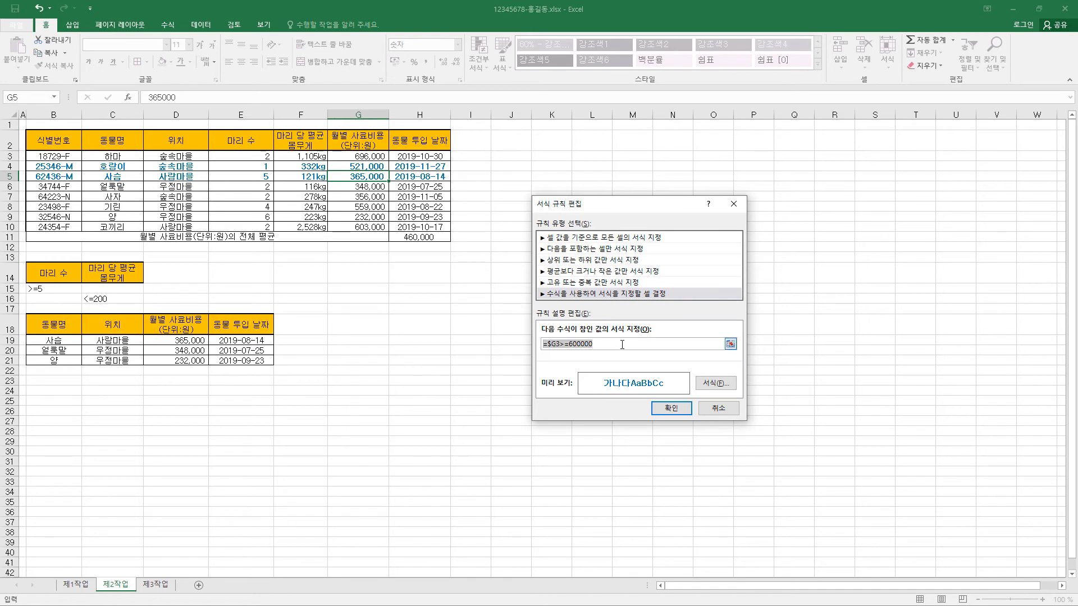
{"action": "left_click", "coordinate": [676, 410]}
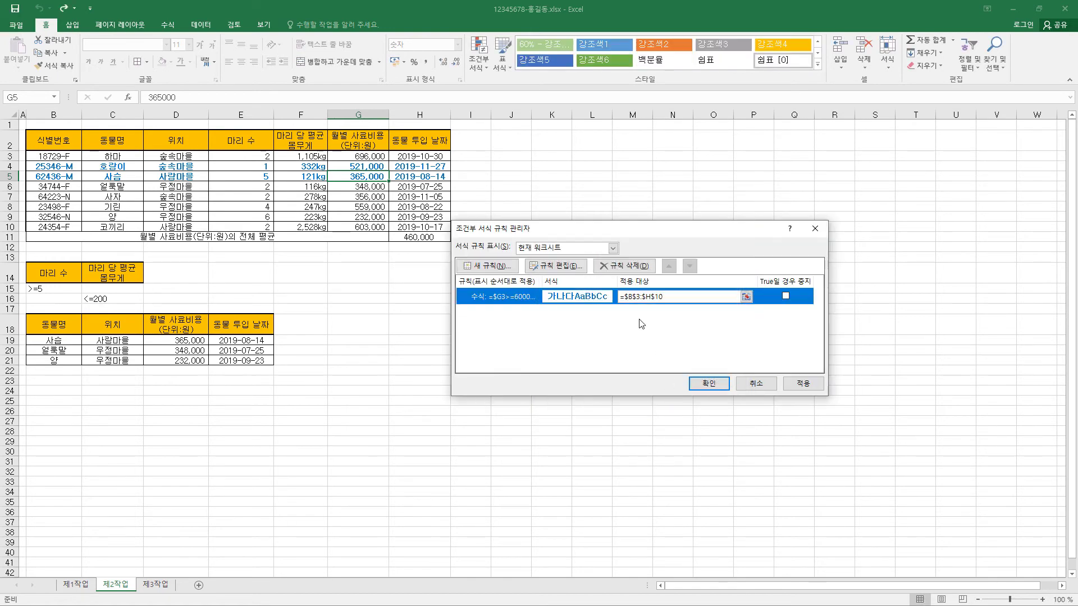
{"action": "left_click", "coordinate": [670, 294]}
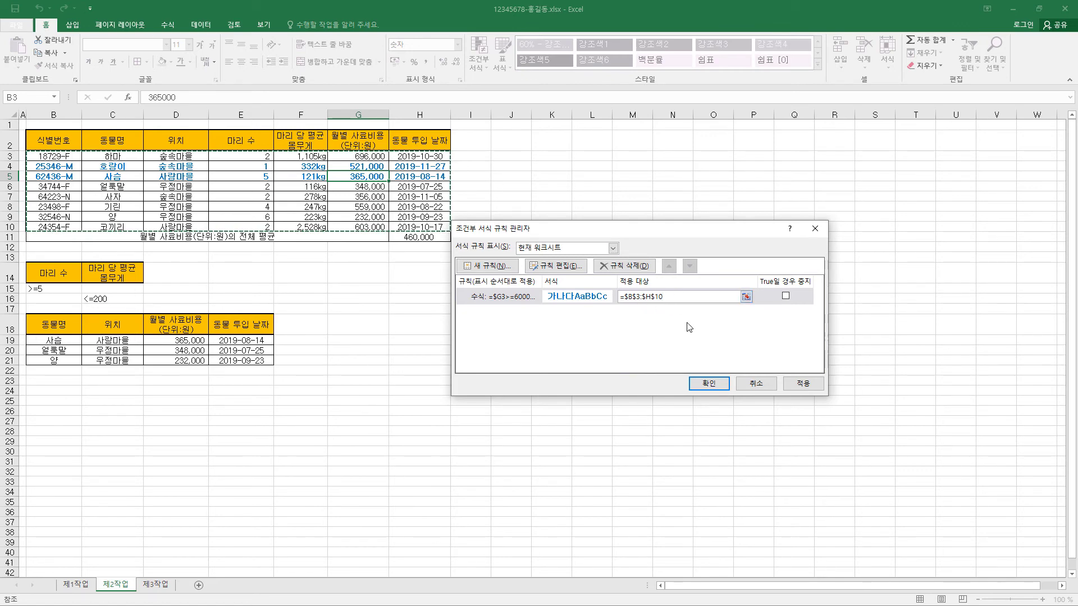
{"action": "left_click", "coordinate": [716, 386]}
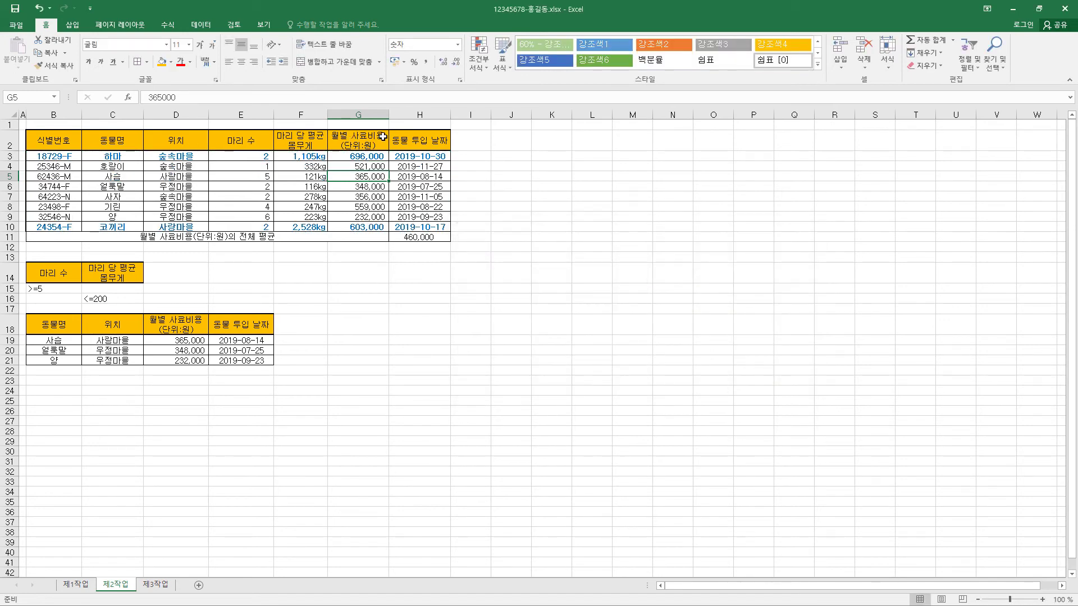
{"action": "left_click", "coordinate": [373, 157]}
{"action": "left_click", "coordinate": [375, 227]}
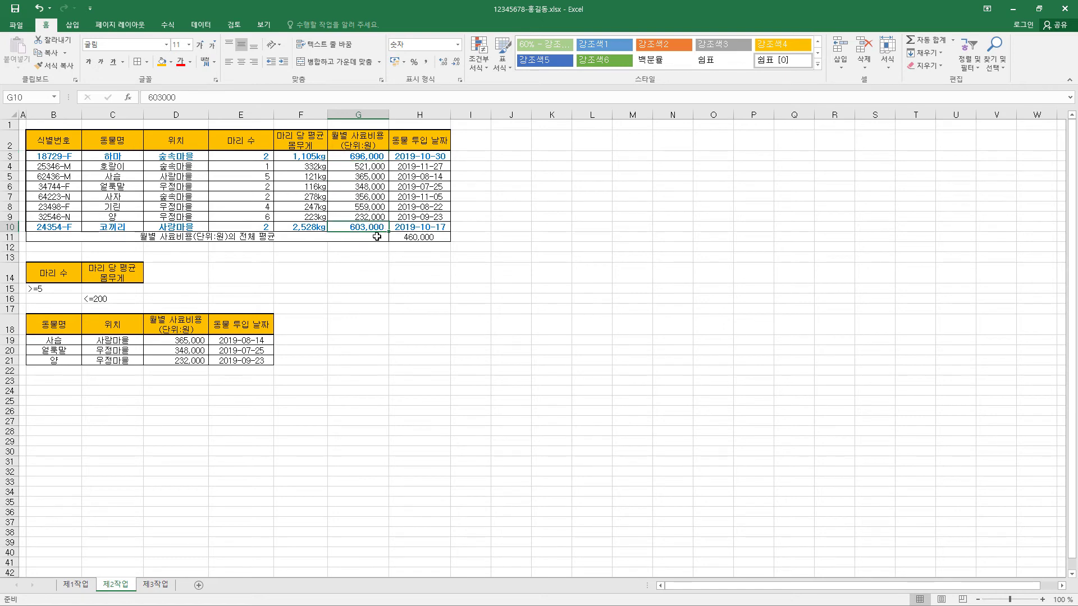
Step: On 제3작업, show this worksheet's conditional formatting rules and delete the extra ones
{"action": "left_click", "coordinate": [160, 587]}
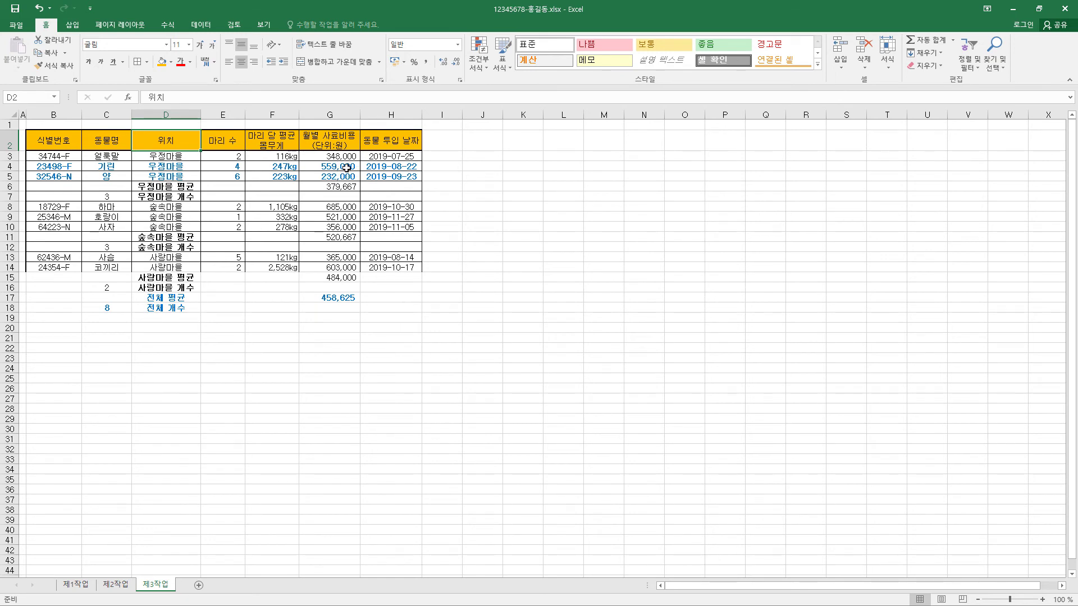
{"action": "left_click", "coordinate": [346, 167]}
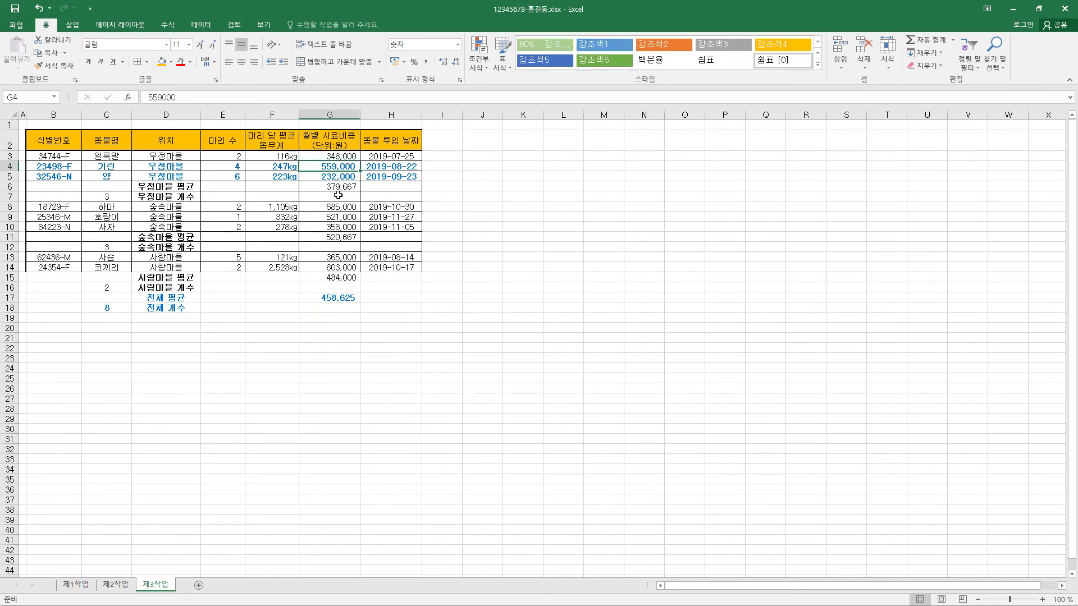
{"action": "left_click", "coordinate": [479, 63]}
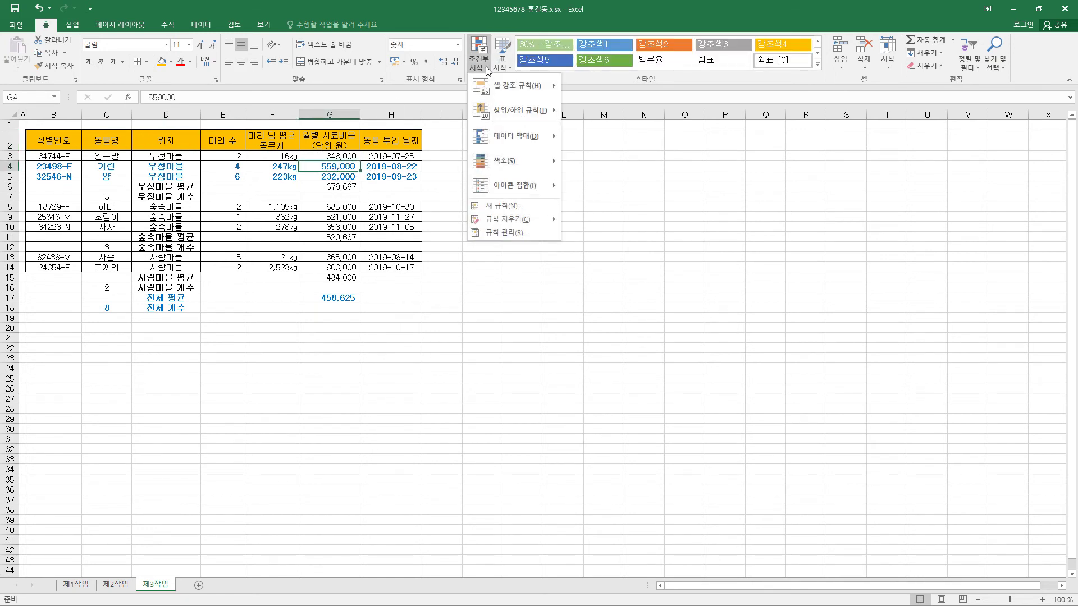
{"action": "left_click", "coordinate": [511, 237]}
{"action": "left_click", "coordinate": [581, 251]}
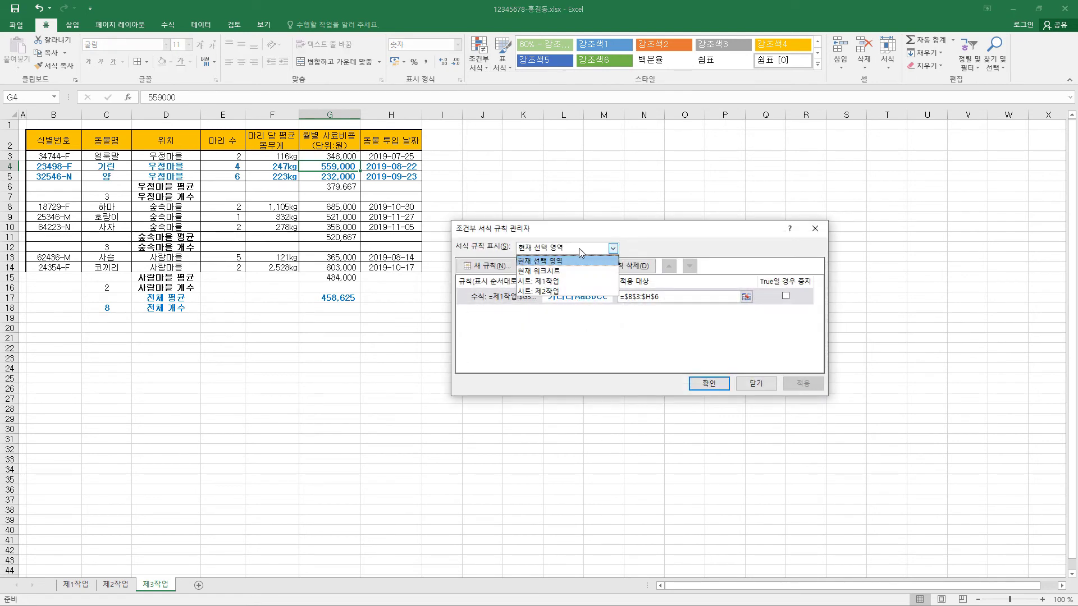
{"action": "left_click", "coordinate": [580, 273]}
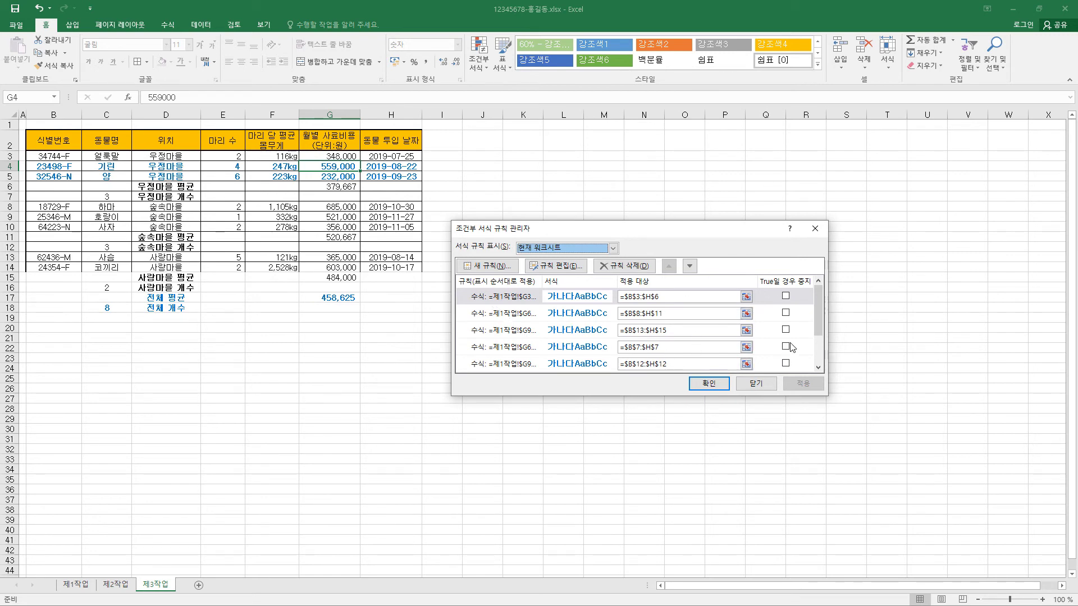
{"action": "left_click_drag", "start_coordinate": [818, 312], "coordinate": [818, 365]}
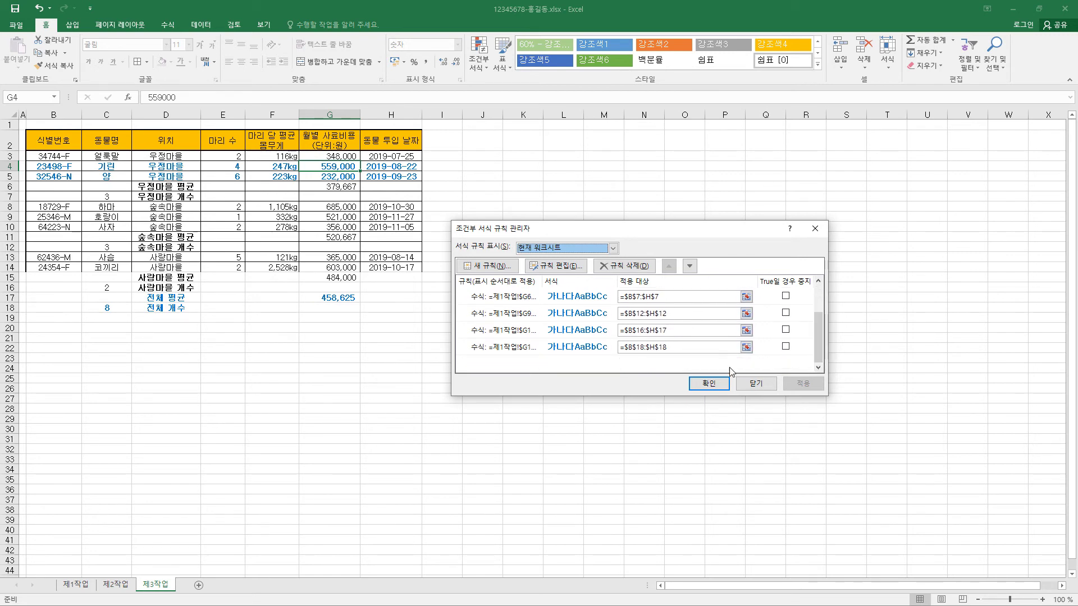
{"action": "left_click", "coordinate": [546, 348]}
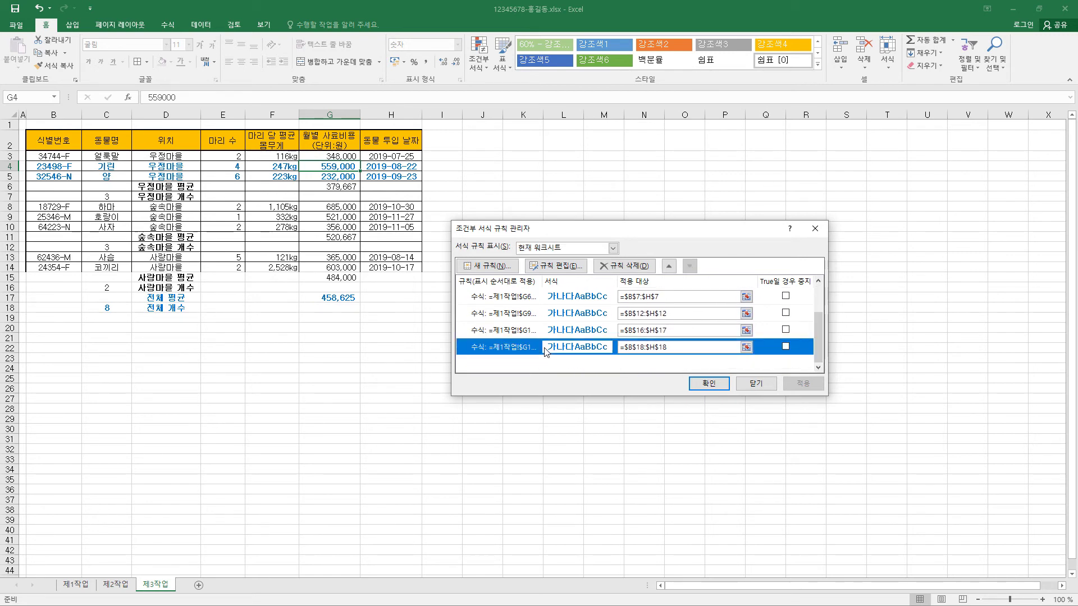
{"action": "left_click", "coordinate": [640, 266]}
{"action": "left_click", "coordinate": [640, 266]}
{"action": "left_click", "coordinate": [640, 266]}
{"action": "left_click", "coordinate": [640, 266]}
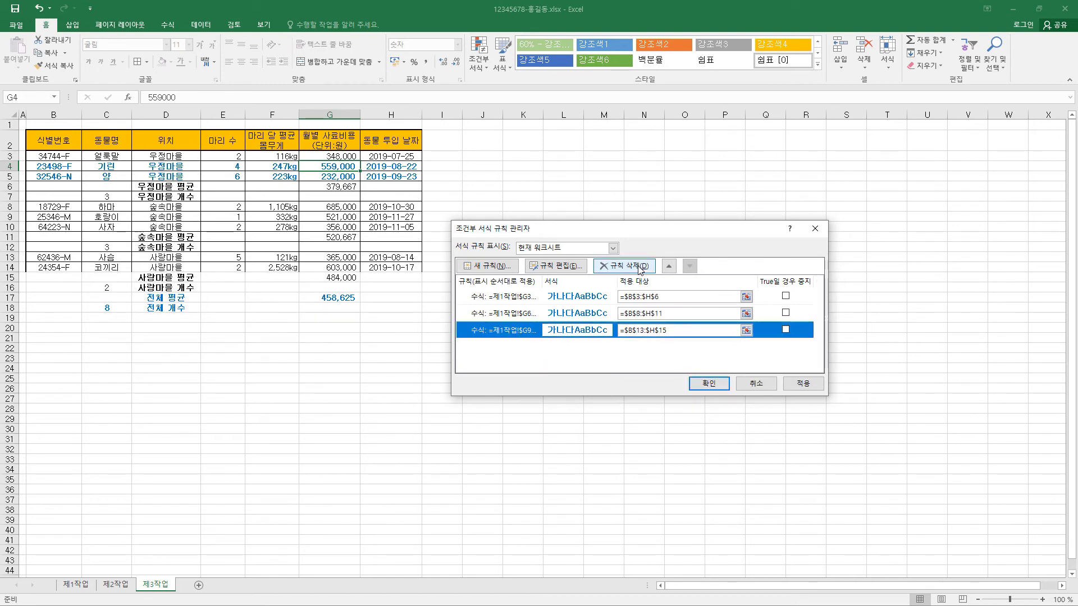
{"action": "left_click", "coordinate": [641, 267]}
{"action": "left_click", "coordinate": [641, 267]}
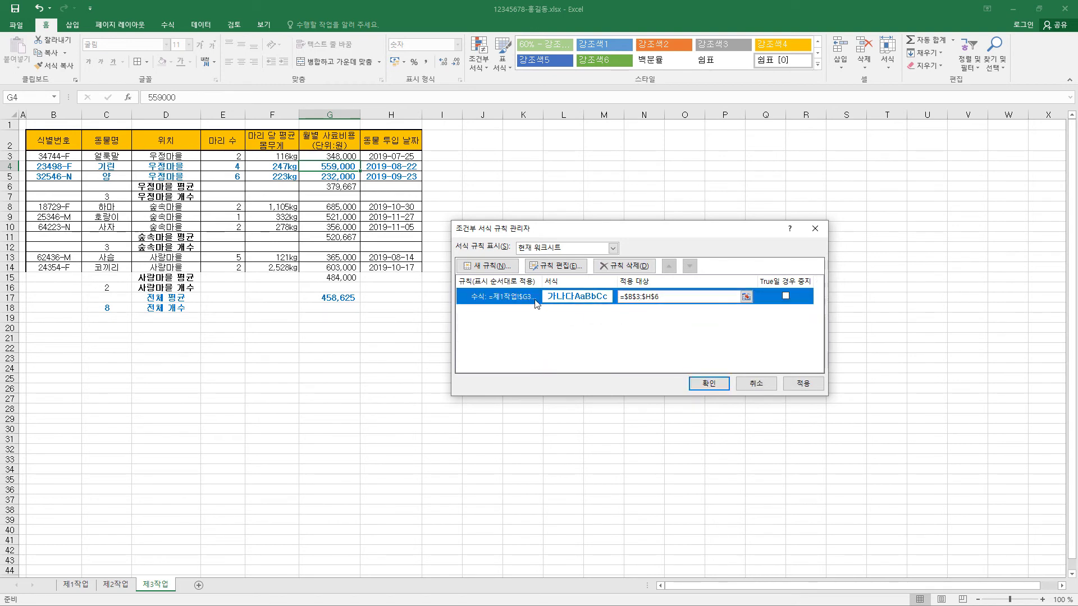
Step: Edit the remaining rule to =$G3>=600000 and apply it to $B$3:$H$18
{"action": "left_click", "coordinate": [572, 267]}
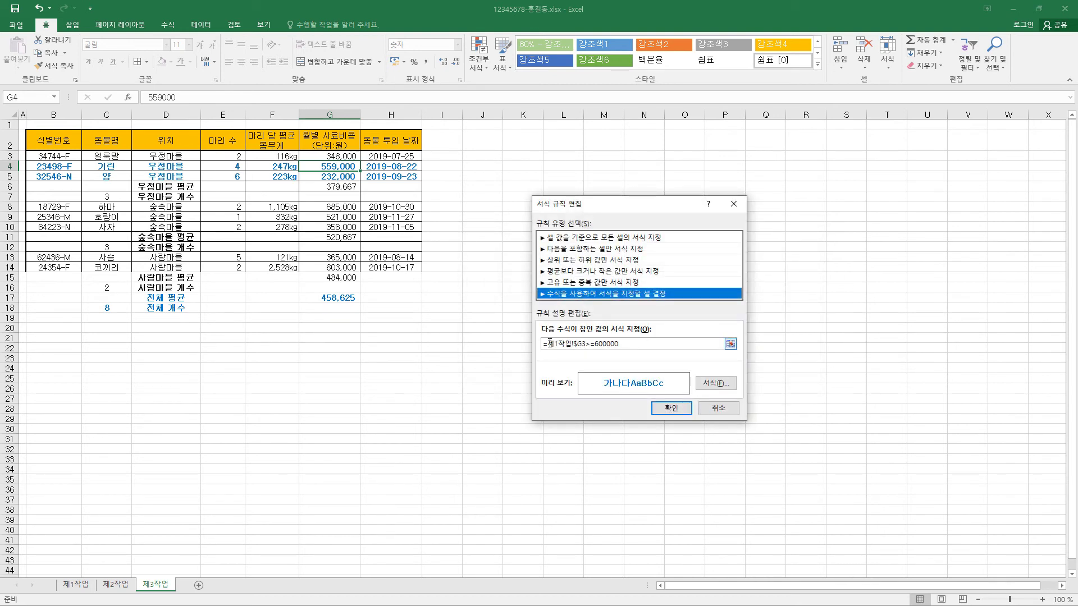
{"action": "left_click_drag", "start_coordinate": [549, 343], "coordinate": [582, 347]}
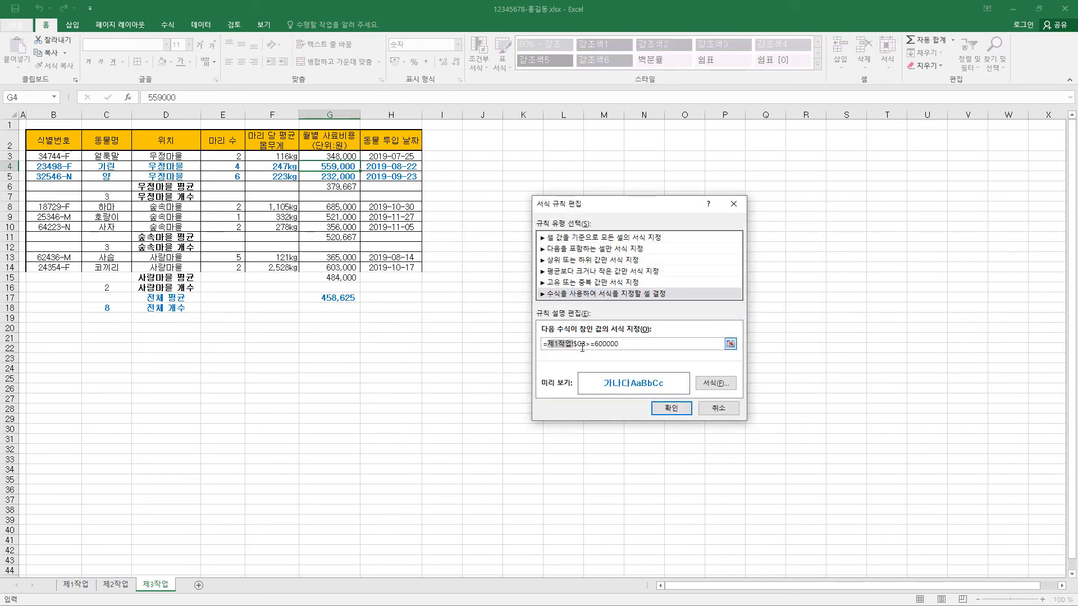
{"action": "key", "text": "Delete"}
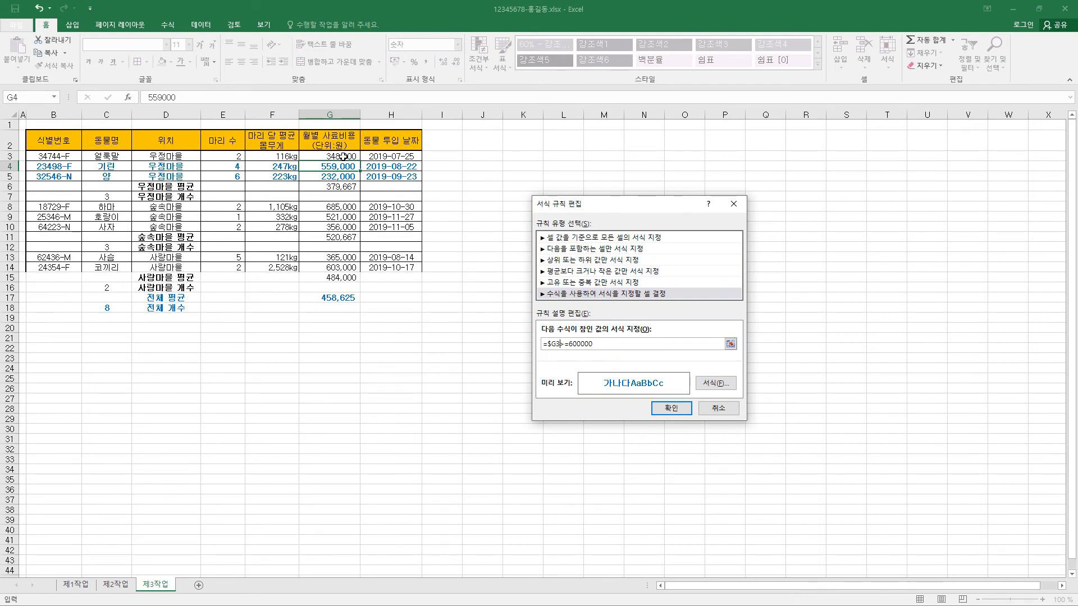
{"action": "left_click_drag", "start_coordinate": [593, 344], "coordinate": [541, 341]}
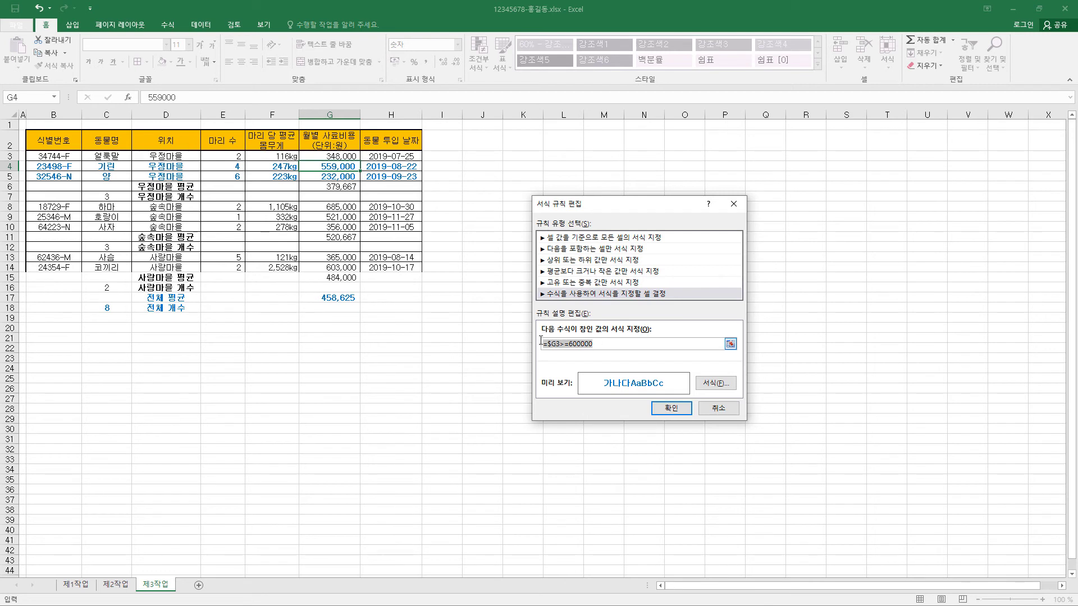
{"action": "left_click", "coordinate": [680, 409]}
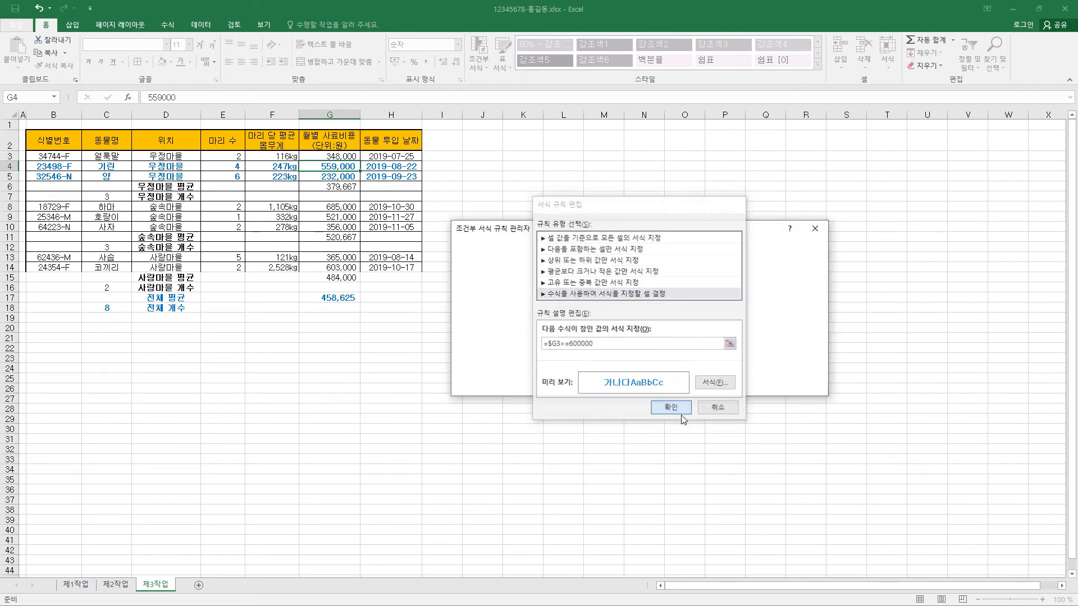
{"action": "left_click", "coordinate": [735, 296]}
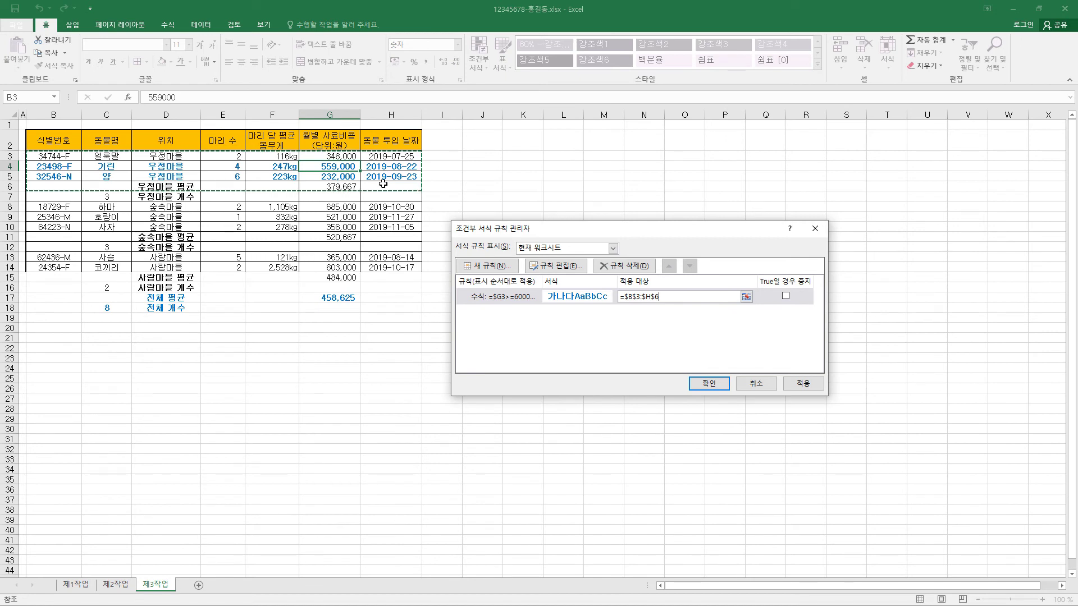
{"action": "left_click", "coordinate": [746, 297]}
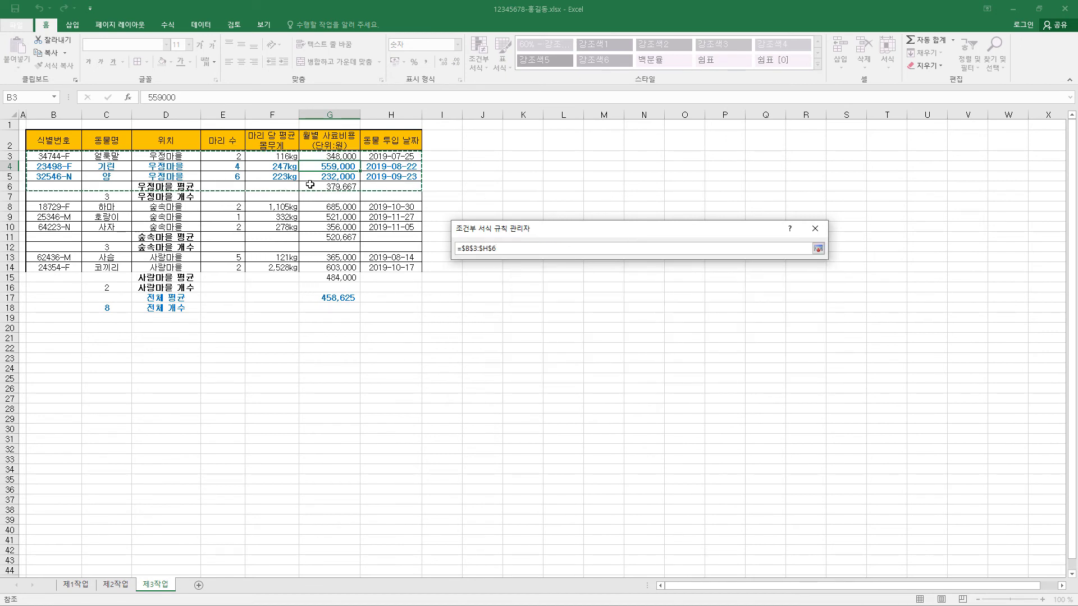
{"action": "left_click_drag", "start_coordinate": [54, 158], "coordinate": [401, 309]}
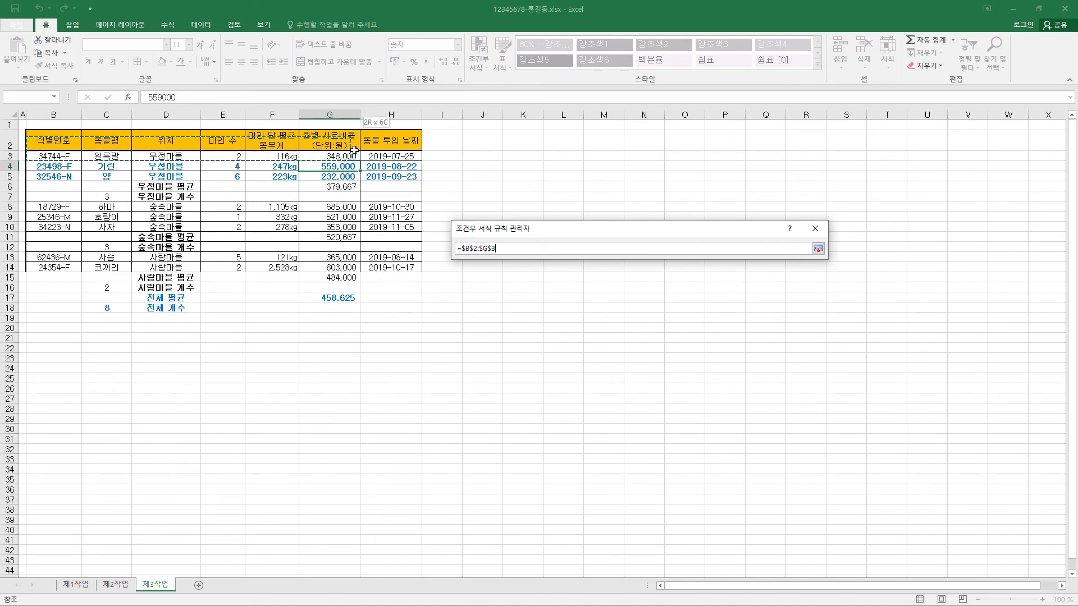
{"action": "left_click", "coordinate": [818, 249]}
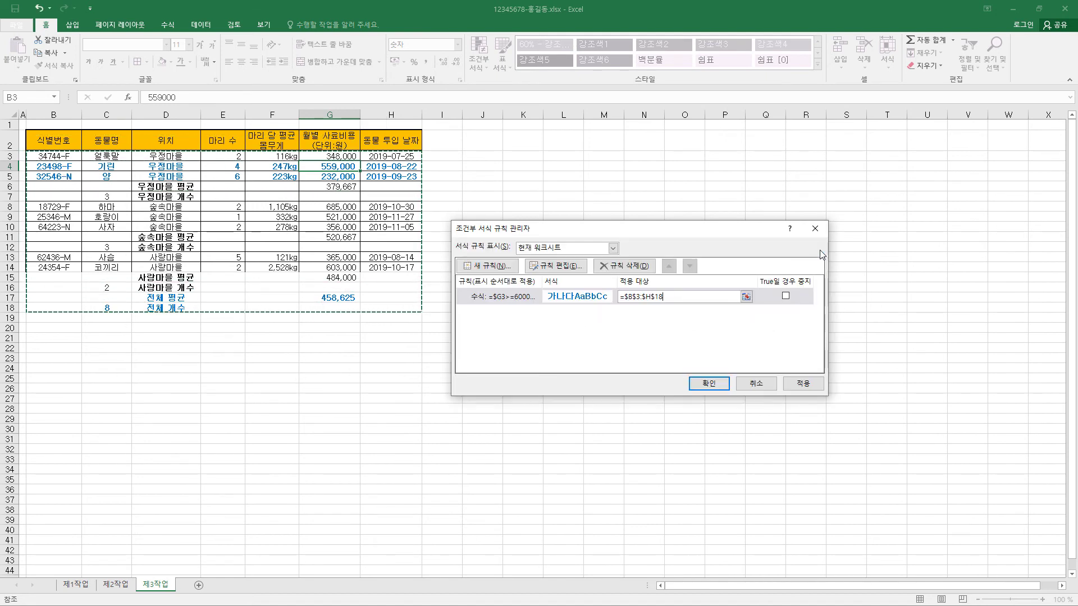
{"action": "left_click", "coordinate": [715, 388]}
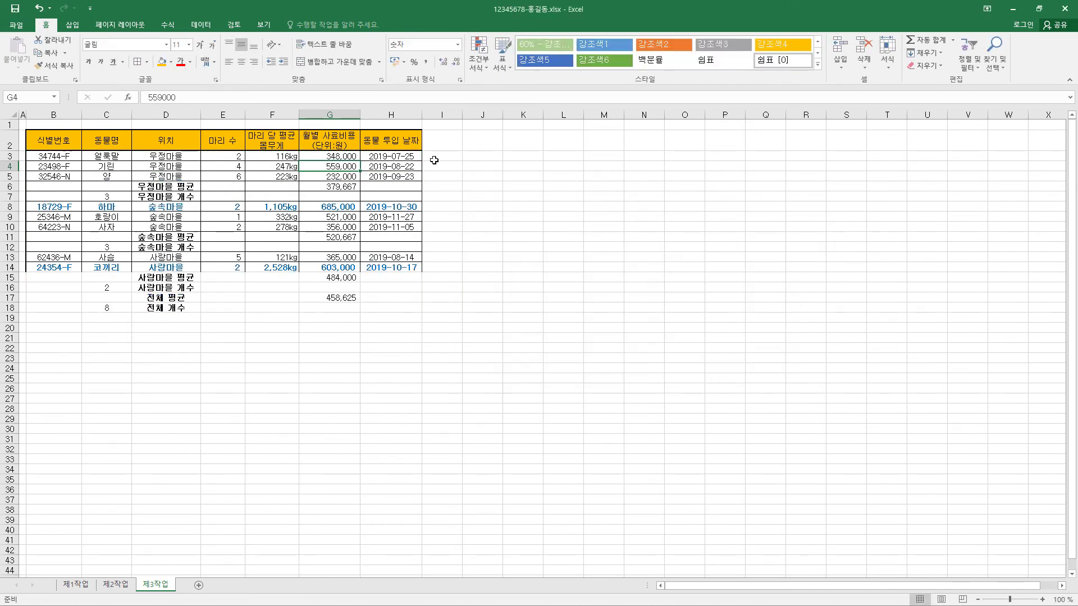
Step: Check the values in G8 and G14, then return to the 제1작업 sheet
{"action": "left_click", "coordinate": [341, 207]}
{"action": "left_click", "coordinate": [342, 268]}
{"action": "left_click", "coordinate": [336, 207]}
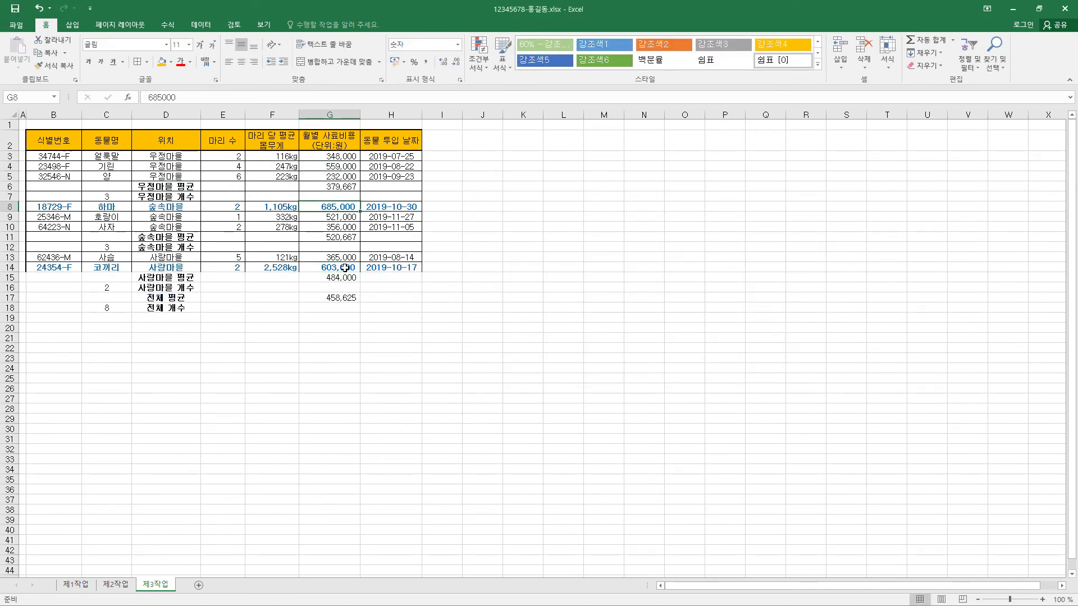
{"action": "left_click", "coordinate": [345, 270]}
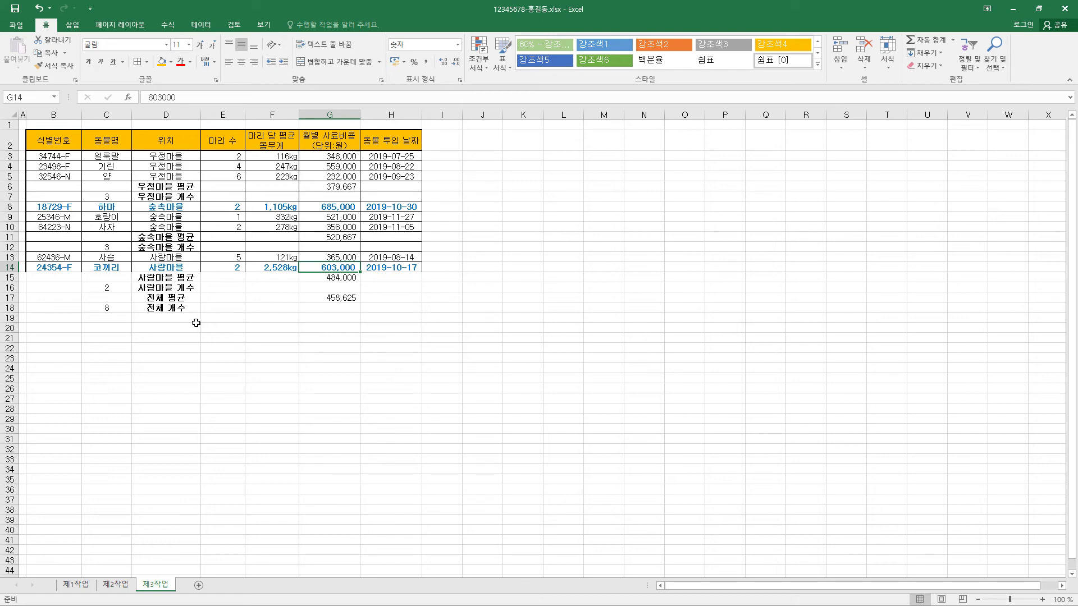
{"action": "left_click", "coordinate": [75, 584]}
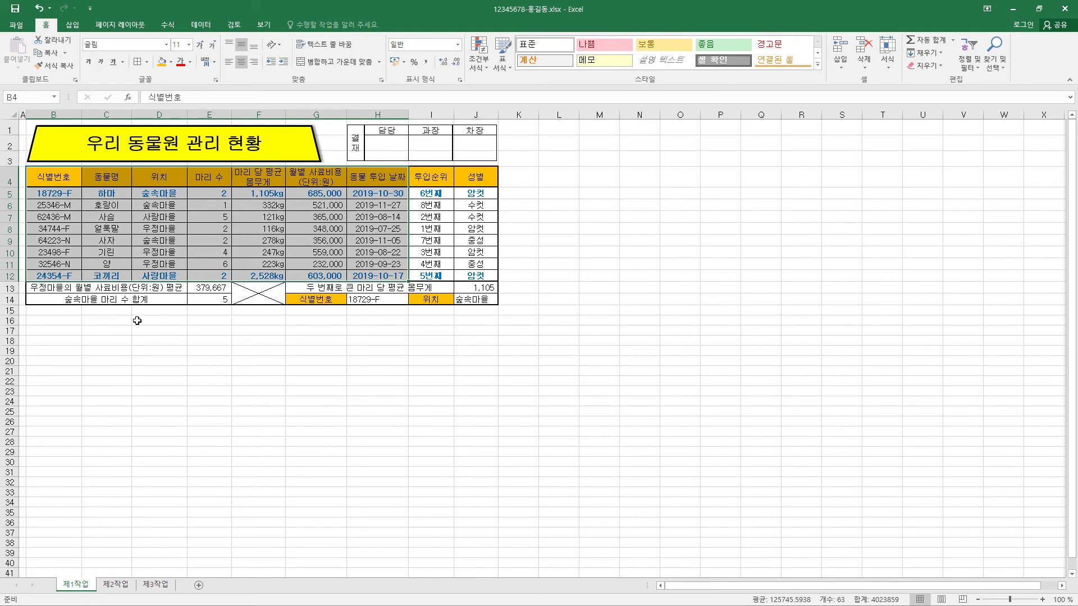
Step: Select C4:C6 and F4:G6, then add C8:C11 and F8:G11 to the selection
{"action": "left_click", "coordinate": [270, 174]}
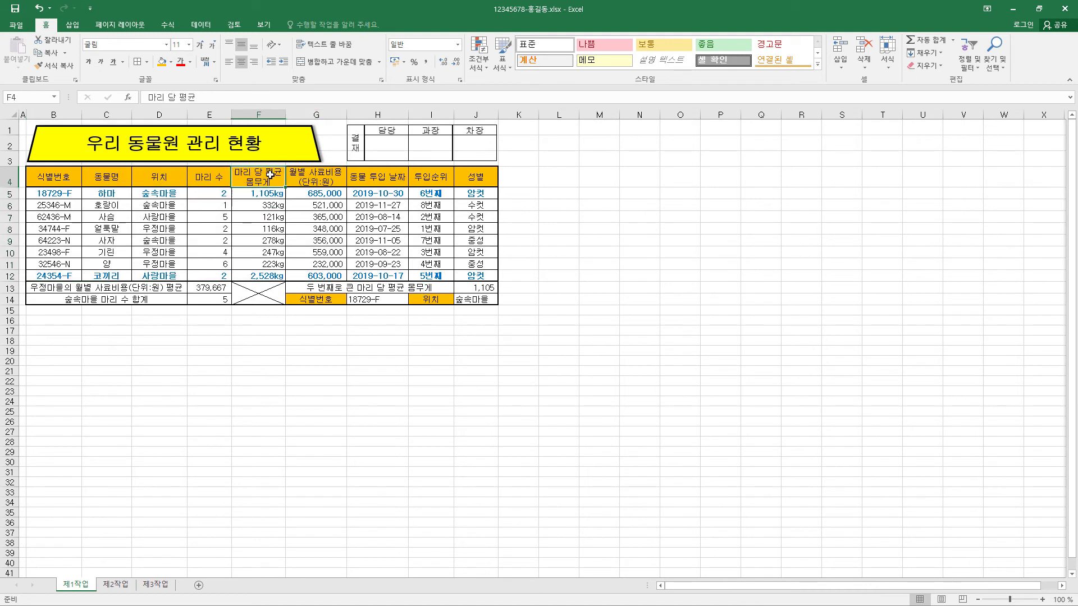
{"action": "left_click", "coordinate": [106, 177]}
{"action": "left_click_drag", "start_coordinate": [265, 176], "coordinate": [317, 178]}
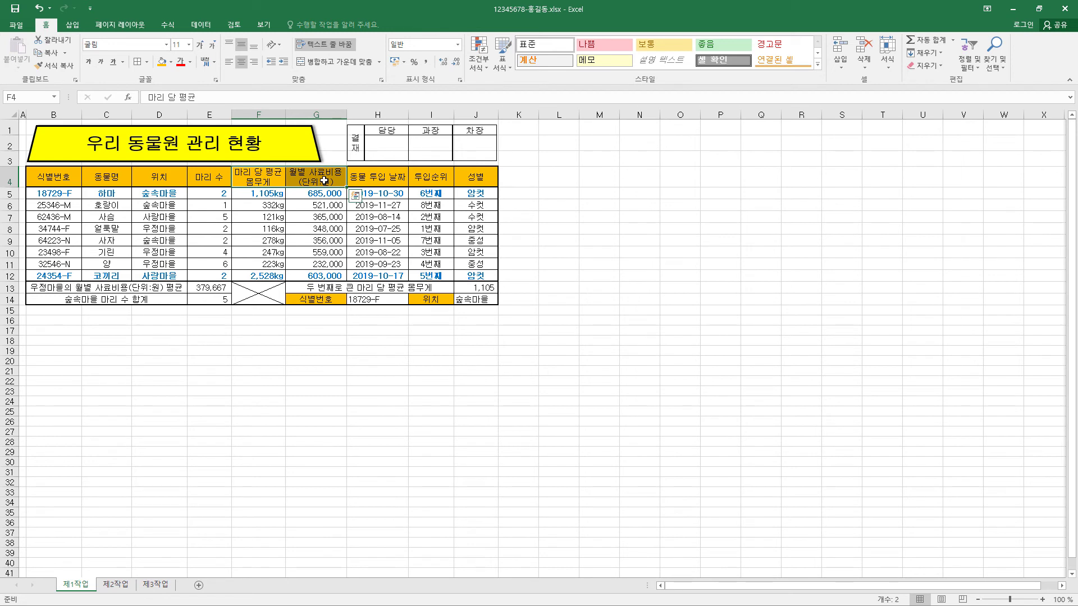
{"action": "left_click", "coordinate": [116, 178]}
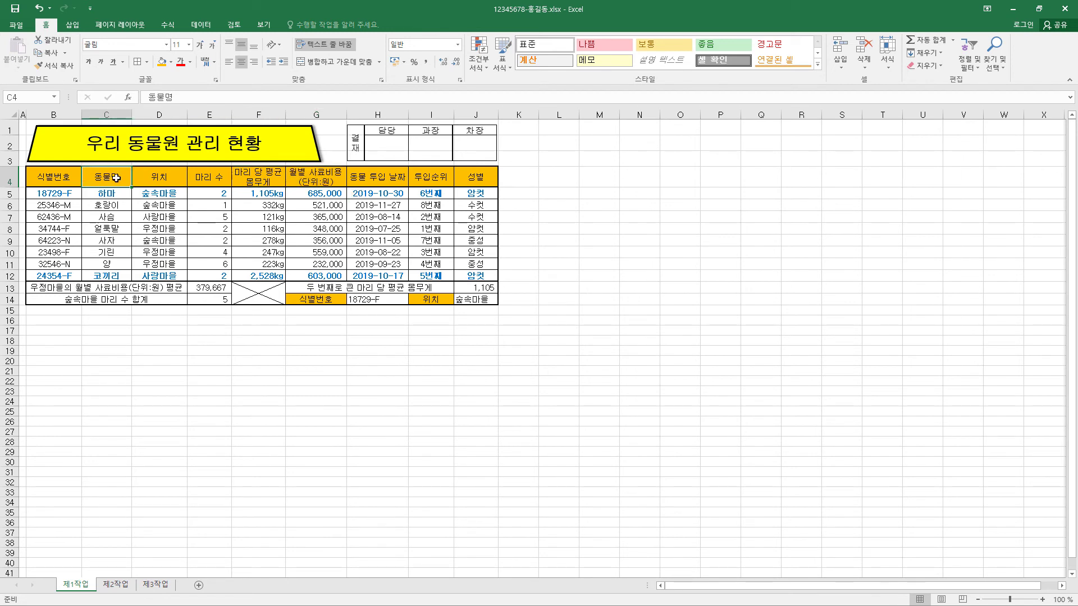
{"action": "left_click_drag", "start_coordinate": [115, 178], "coordinate": [116, 209]}
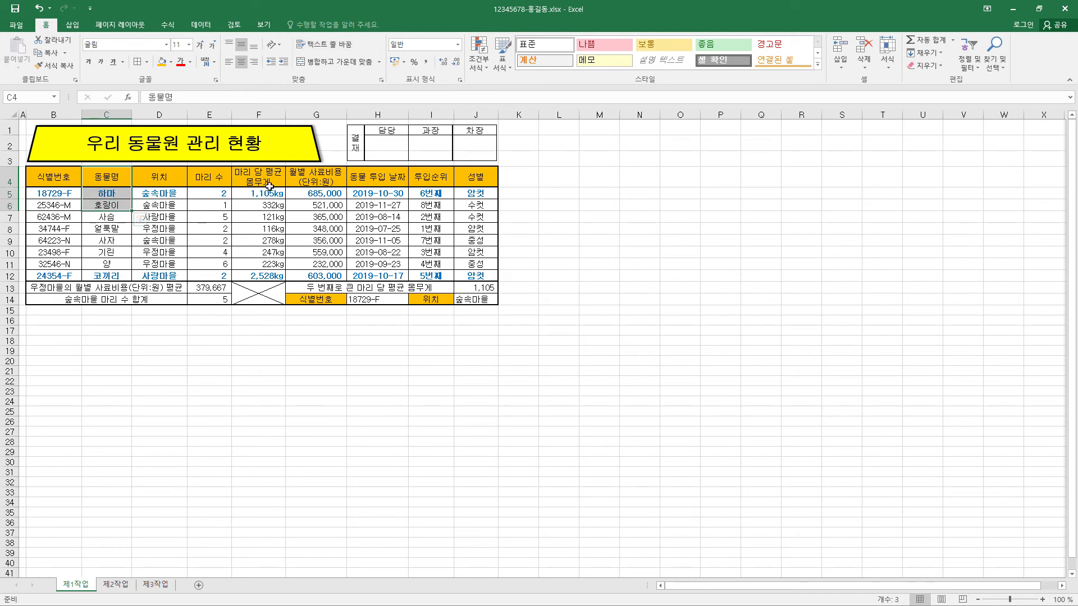
{"action": "mouse_move", "coordinate": [261, 174]}
{"action": "left_mouse_down", "text": "ctrl"}
{"action": "mouse_move", "coordinate": [317, 176]}
{"action": "mouse_move", "coordinate": [319, 204]}
{"action": "left_mouse_up", "text": "ctrl"}
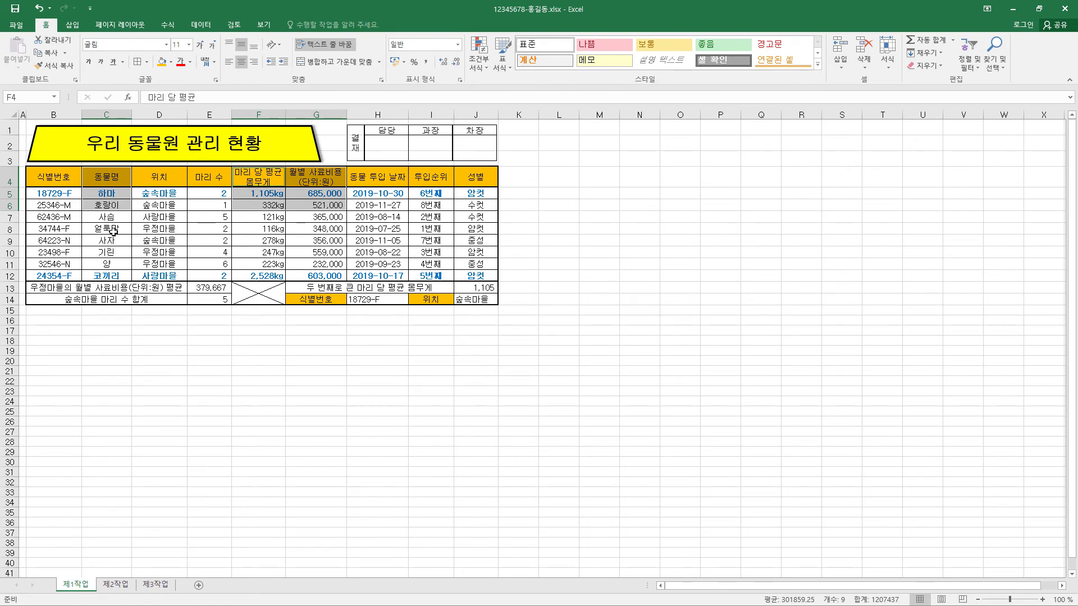
{"action": "left_click_drag", "start_coordinate": [114, 231], "coordinate": [116, 263]}
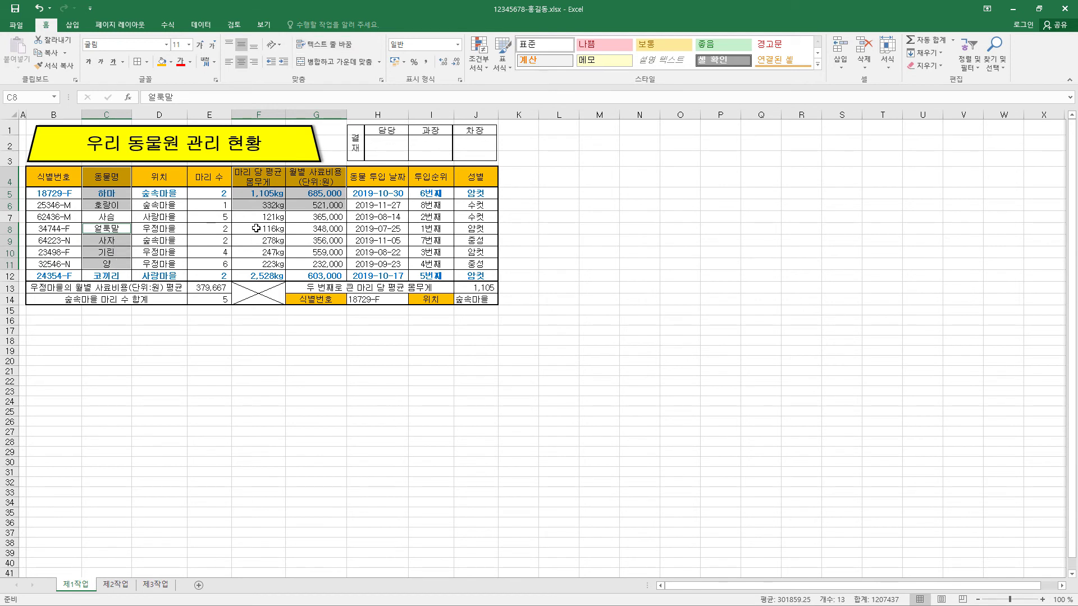
{"action": "left_click_drag", "start_coordinate": [261, 228], "coordinate": [318, 263]}
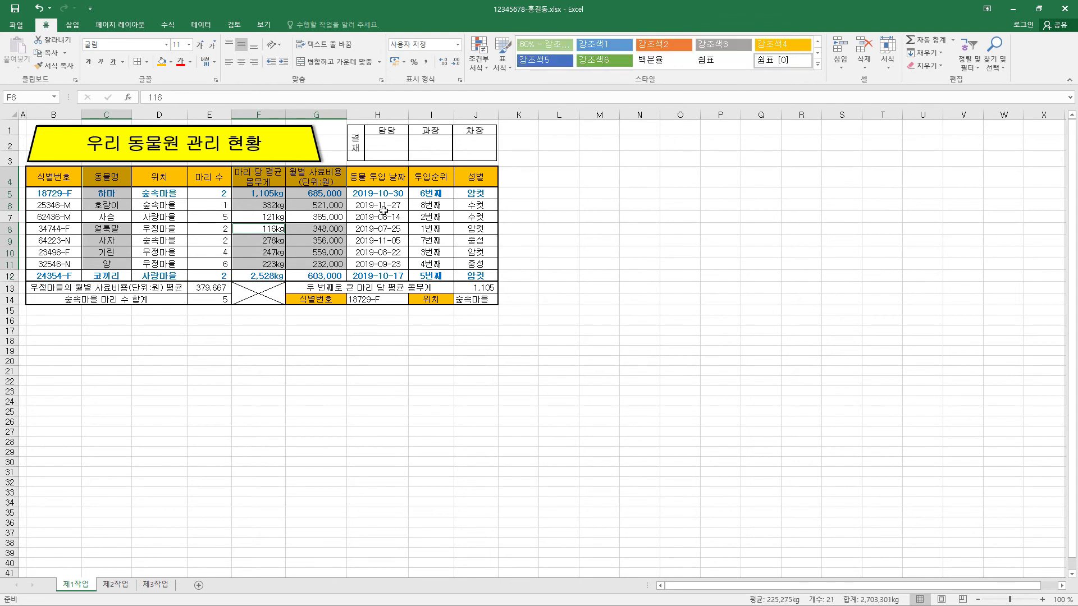
Step: Insert a clustered column chart from the selected data
{"action": "left_click", "coordinate": [73, 25]}
{"action": "left_click", "coordinate": [327, 40]}
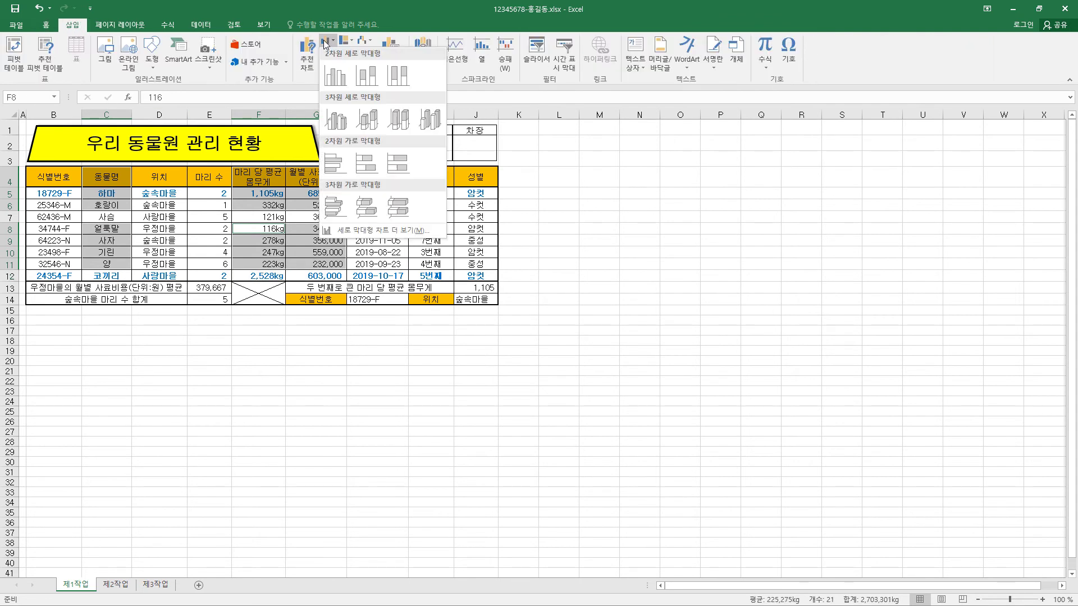
{"action": "left_click", "coordinate": [335, 74]}
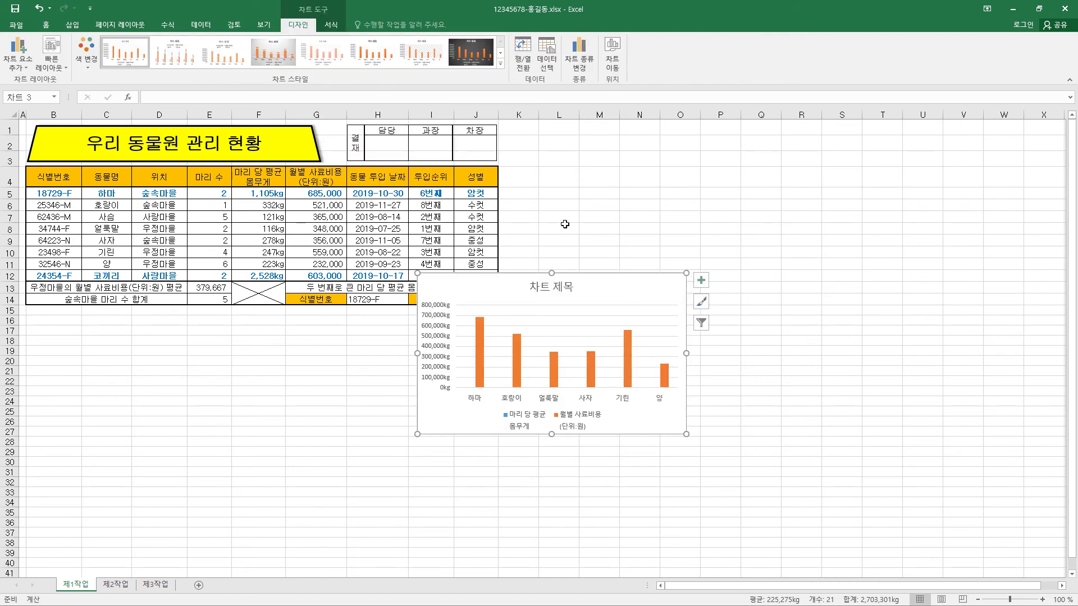
Step: Move the chart to a new sheet named 제4작업
{"action": "left_click", "coordinate": [613, 59]}
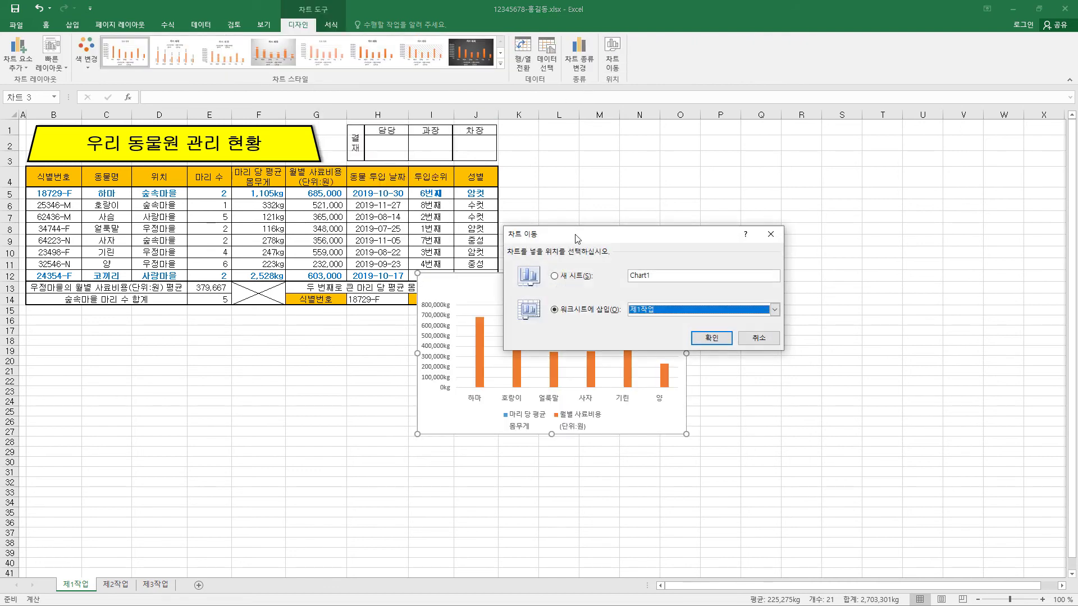
{"action": "left_click", "coordinate": [579, 281]}
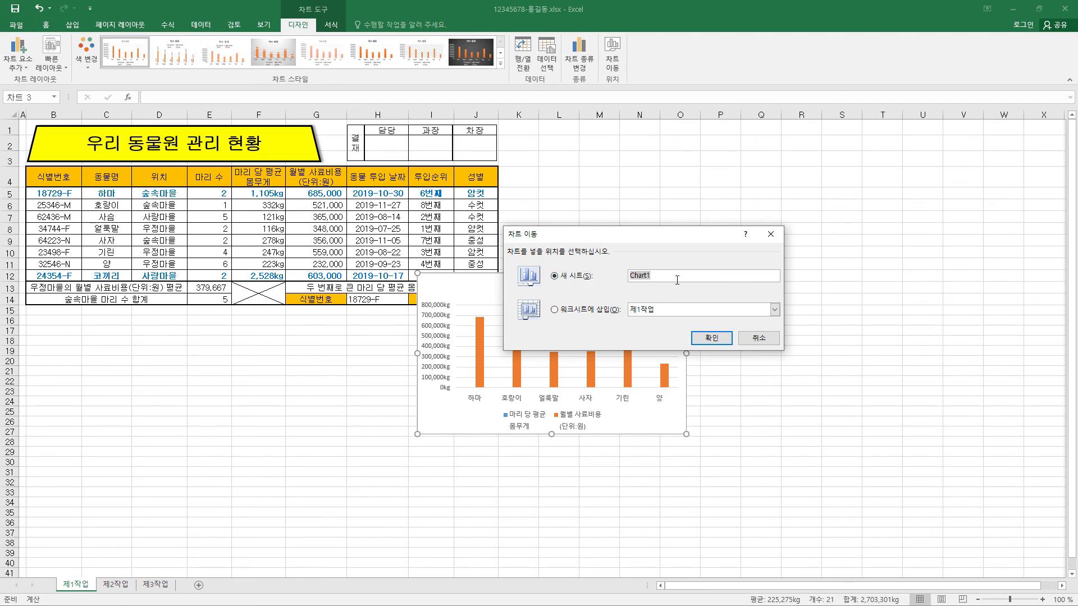
{"action": "type", "text": "제4작업"}
{"action": "left_click", "coordinate": [716, 341]}
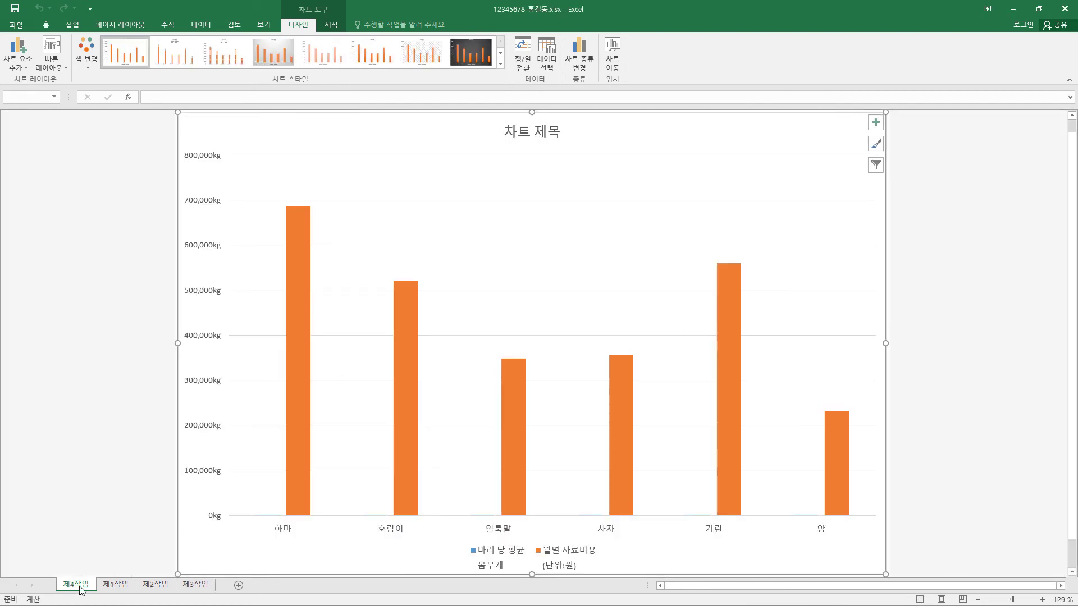
Step: Move the 제4작업 sheet after 제3작업 and give its chart layout 3 and style 5
{"action": "left_click_drag", "start_coordinate": [81, 590], "coordinate": [223, 590]}
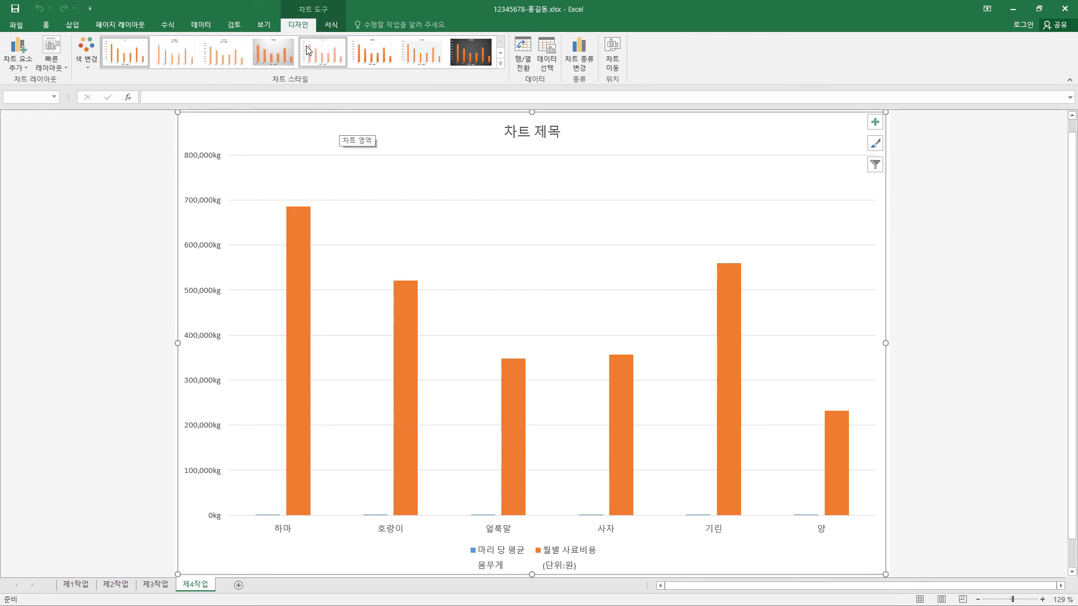
{"action": "left_click", "coordinate": [63, 69]}
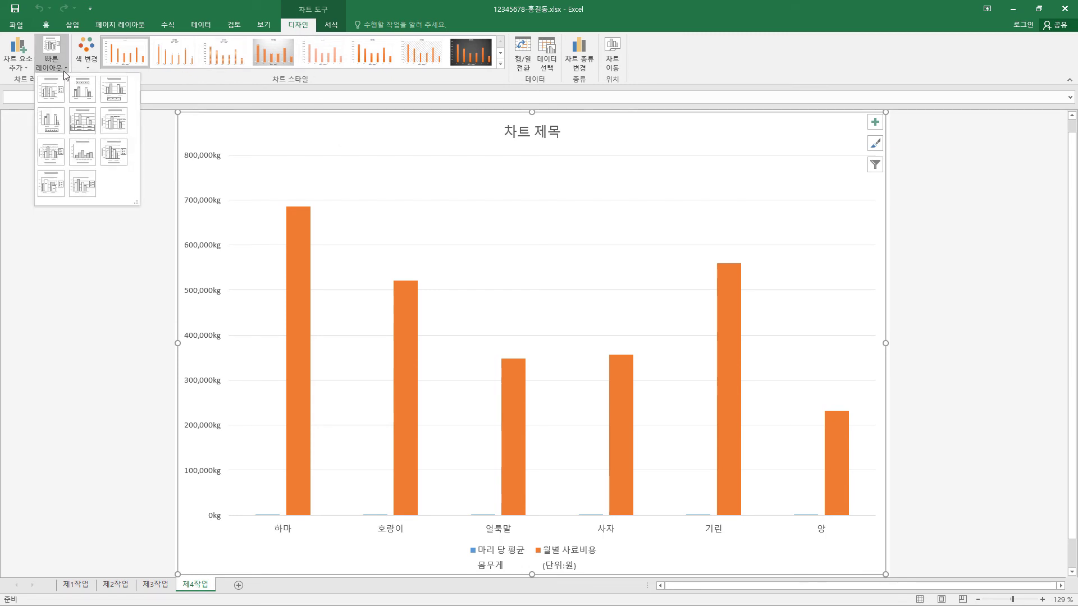
{"action": "left_click", "coordinate": [114, 90]}
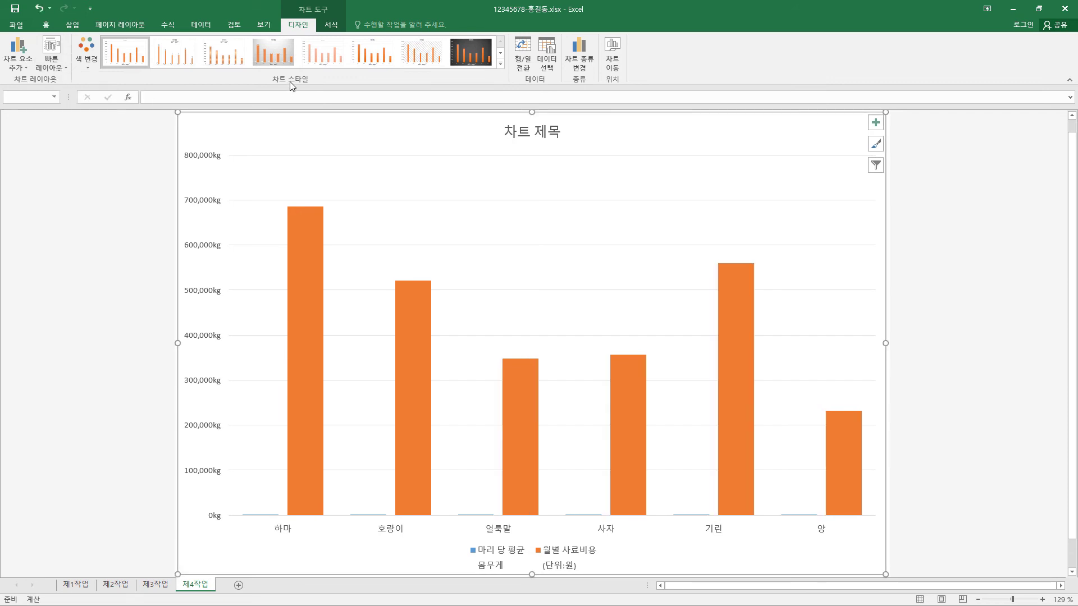
{"action": "left_click", "coordinate": [341, 60]}
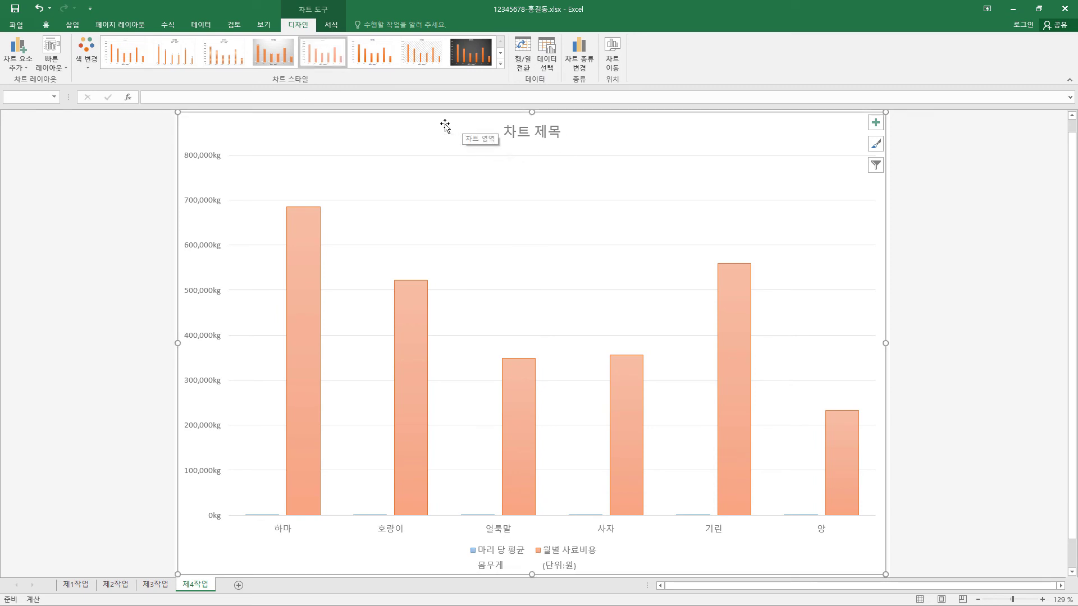
{"action": "left_click", "coordinate": [46, 26]}
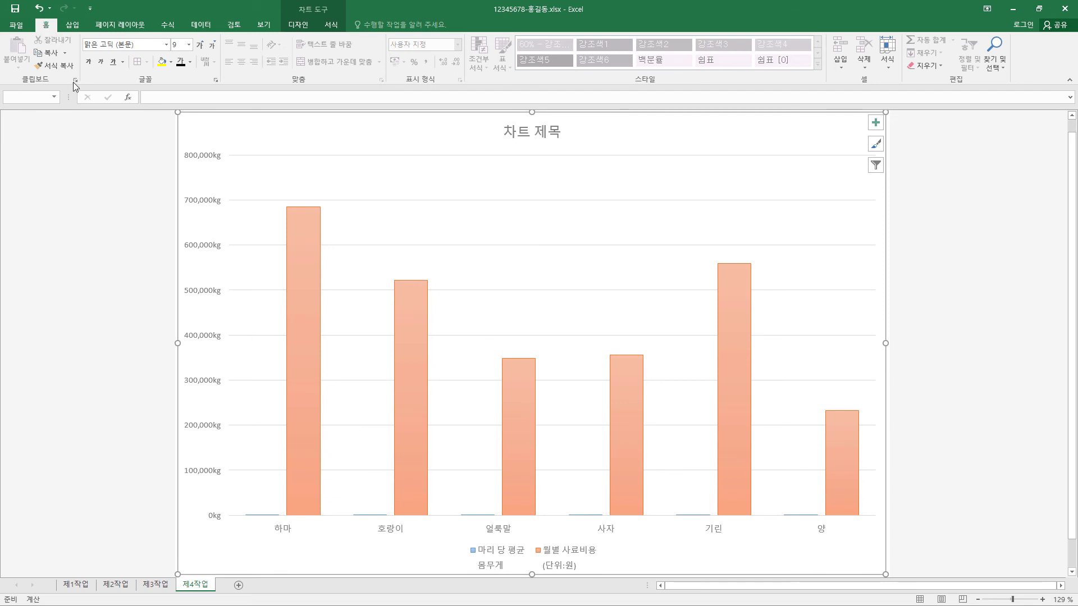
Step: Make the chart text 굴림, size 11, in black
{"action": "left_click", "coordinate": [166, 44]}
{"action": "left_click", "coordinate": [147, 136]}
{"action": "left_click", "coordinate": [189, 44]}
{"action": "left_click", "coordinate": [188, 102]}
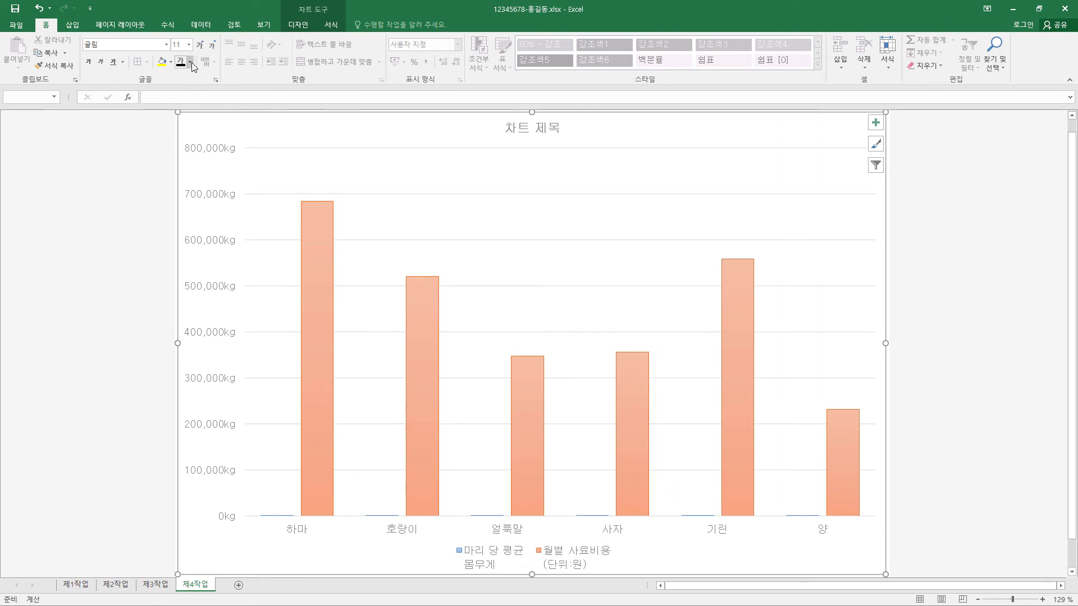
{"action": "left_click", "coordinate": [191, 62]}
{"action": "left_click", "coordinate": [190, 102]}
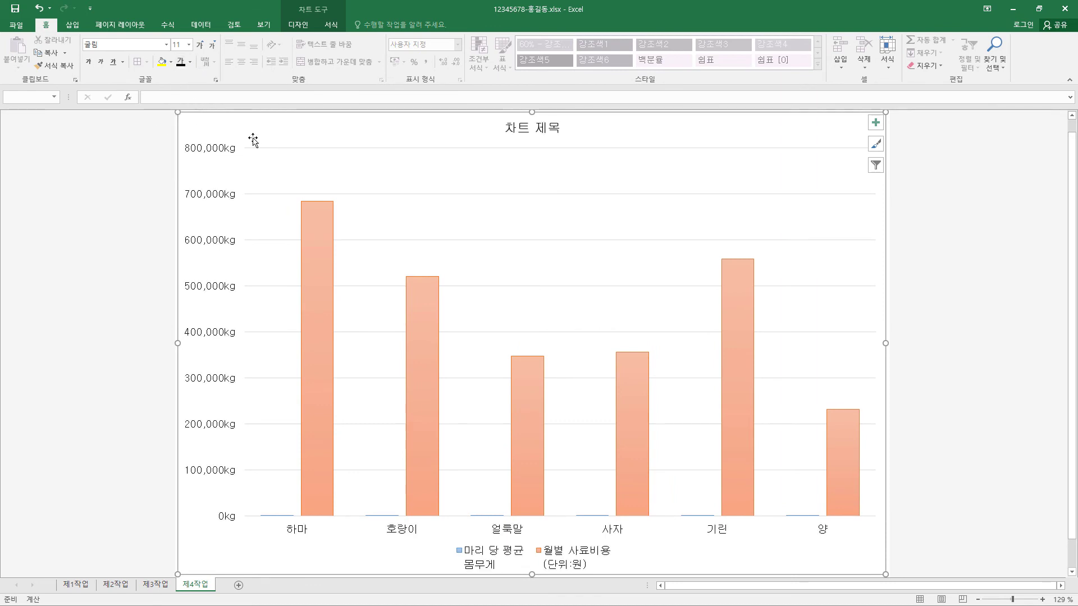
Step: Give the chart area a light-blue texture fill and the plot area a plain white fill
{"action": "left_click", "coordinate": [335, 23]}
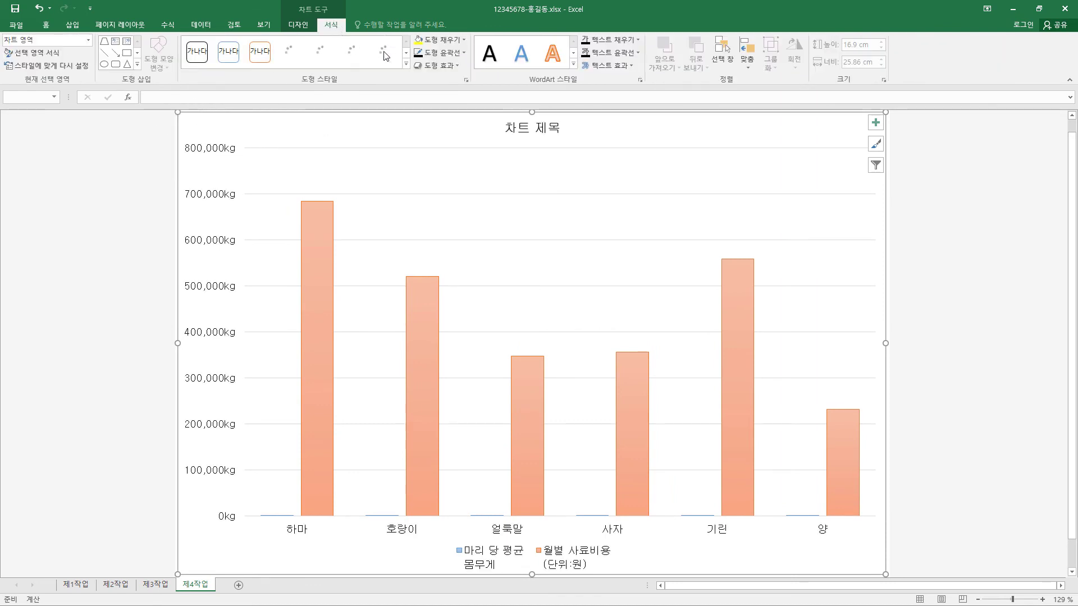
{"action": "left_click", "coordinate": [463, 43]}
{"action": "mouse_move", "coordinate": [461, 208]}
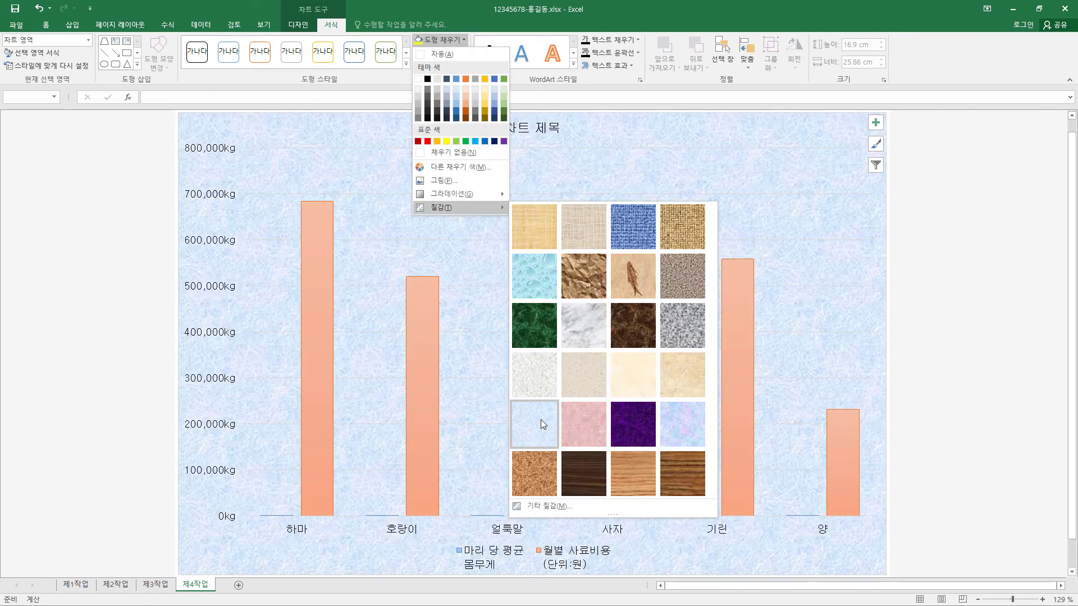
{"action": "left_click", "coordinate": [541, 420]}
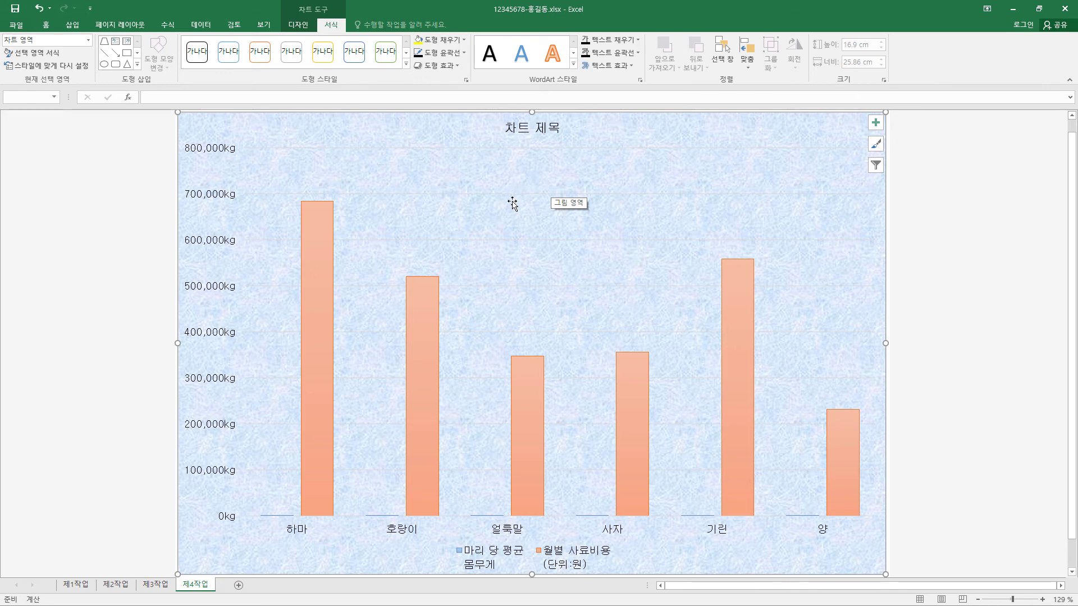
{"action": "left_click", "coordinate": [545, 223]}
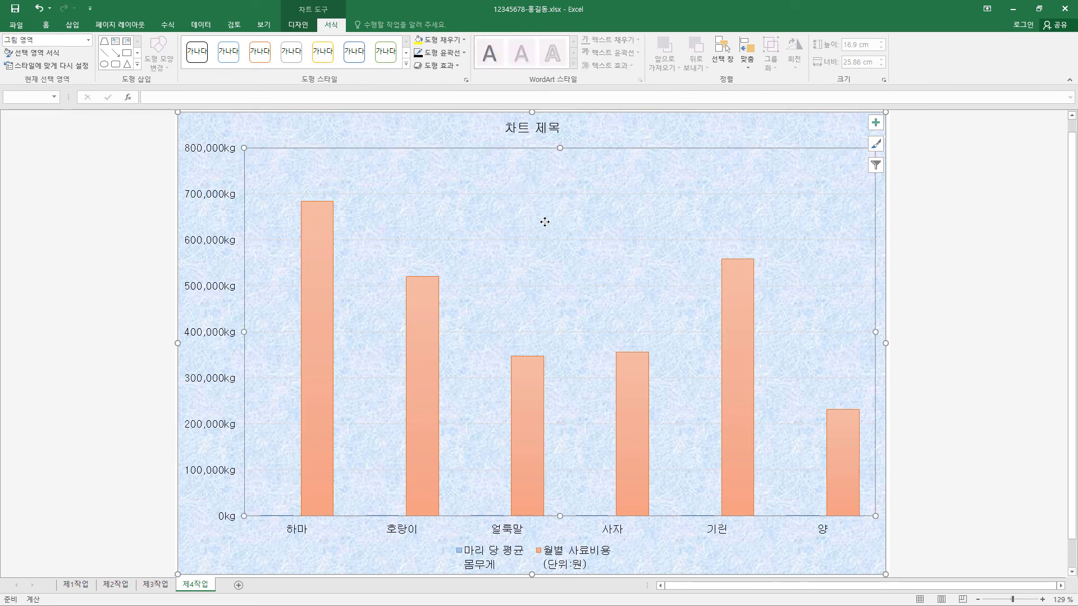
{"action": "left_click", "coordinate": [465, 40]}
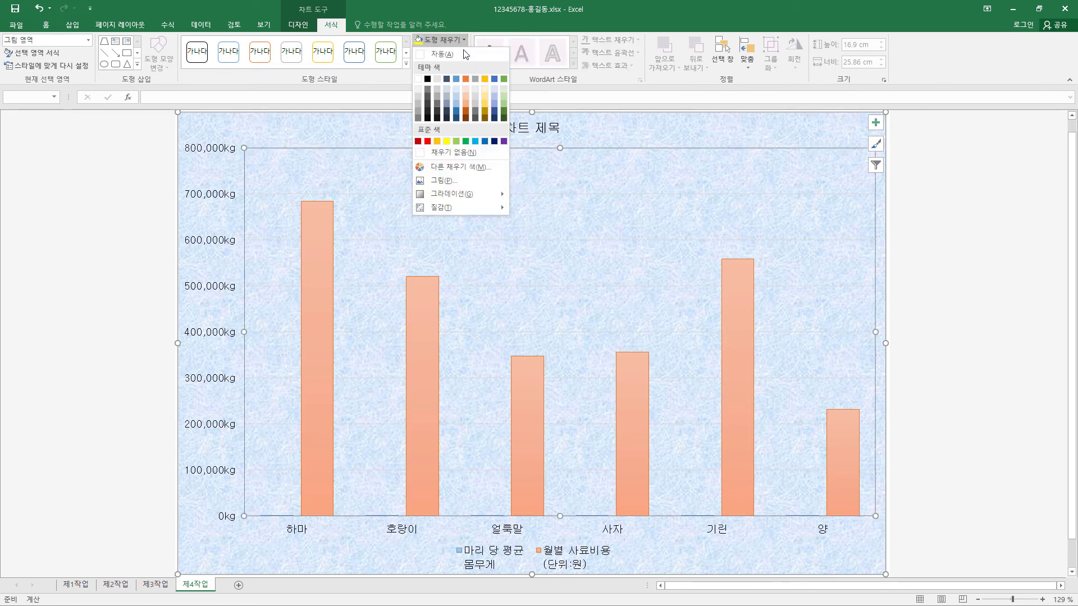
{"action": "left_click", "coordinate": [419, 79]}
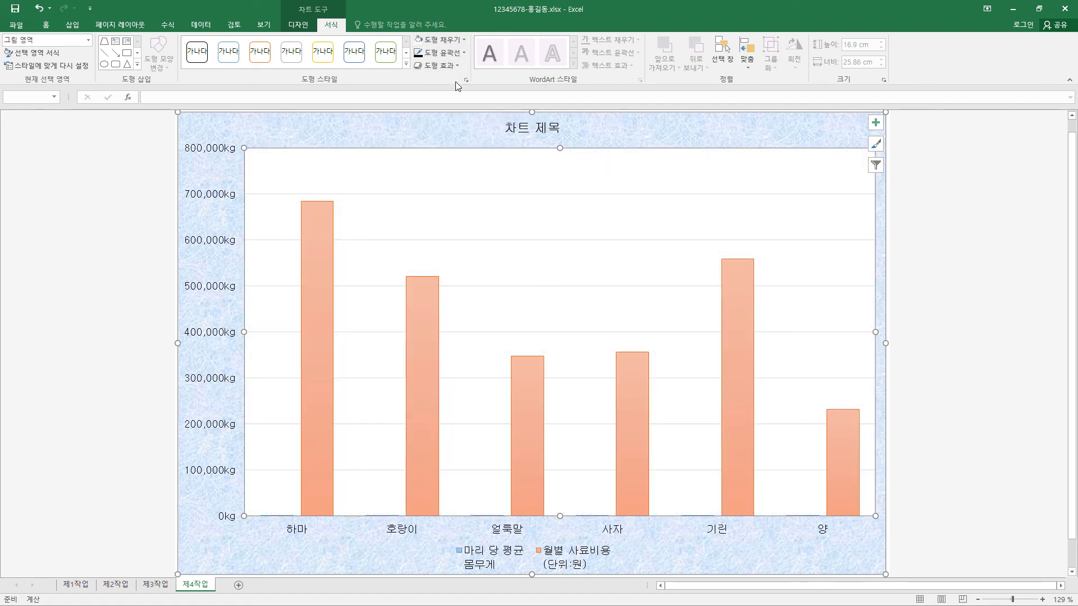
{"action": "left_click", "coordinate": [518, 129]}
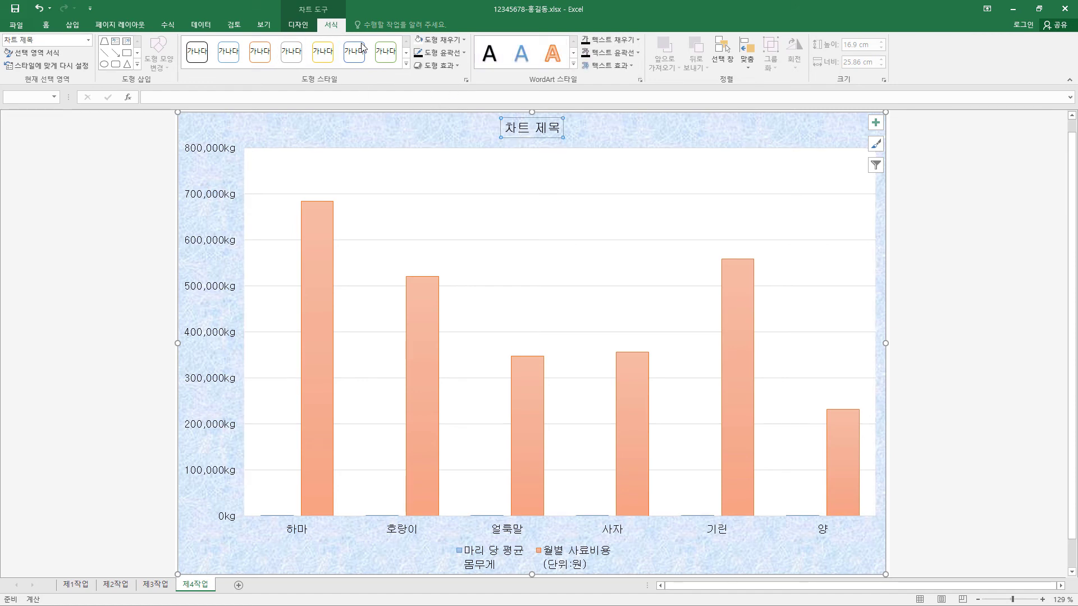
Step: Give the chart title box a white fill and a black outline
{"action": "left_click", "coordinate": [459, 39]}
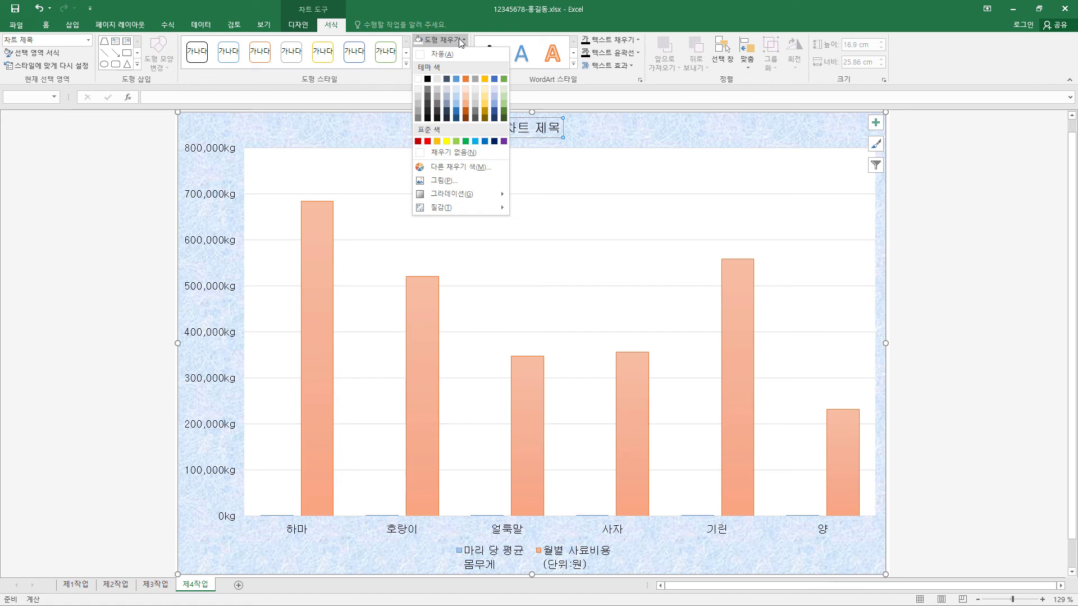
{"action": "left_click", "coordinate": [417, 79]}
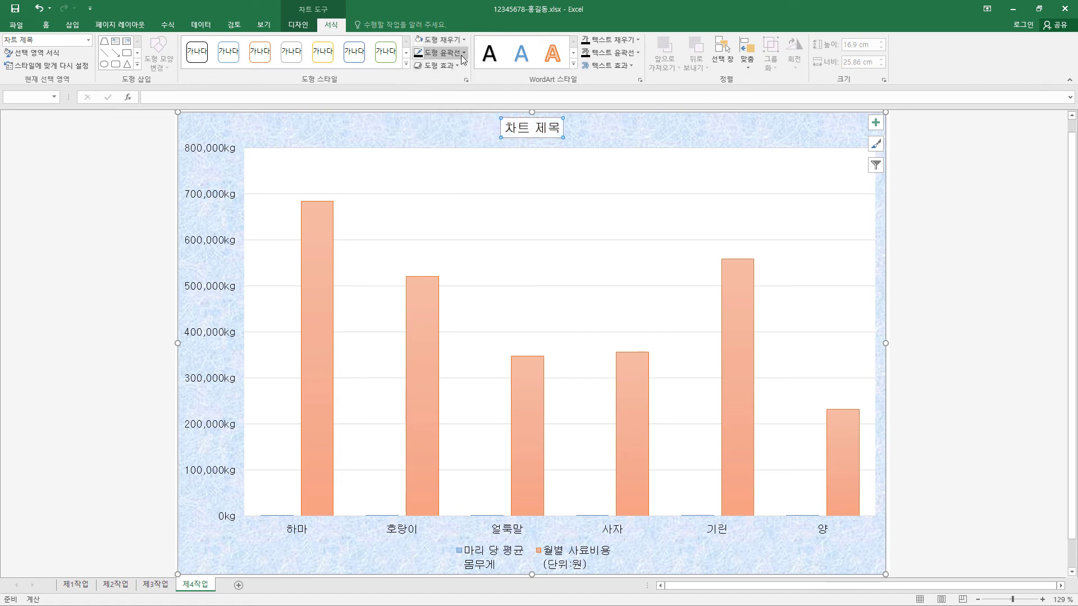
{"action": "left_click", "coordinate": [463, 53]}
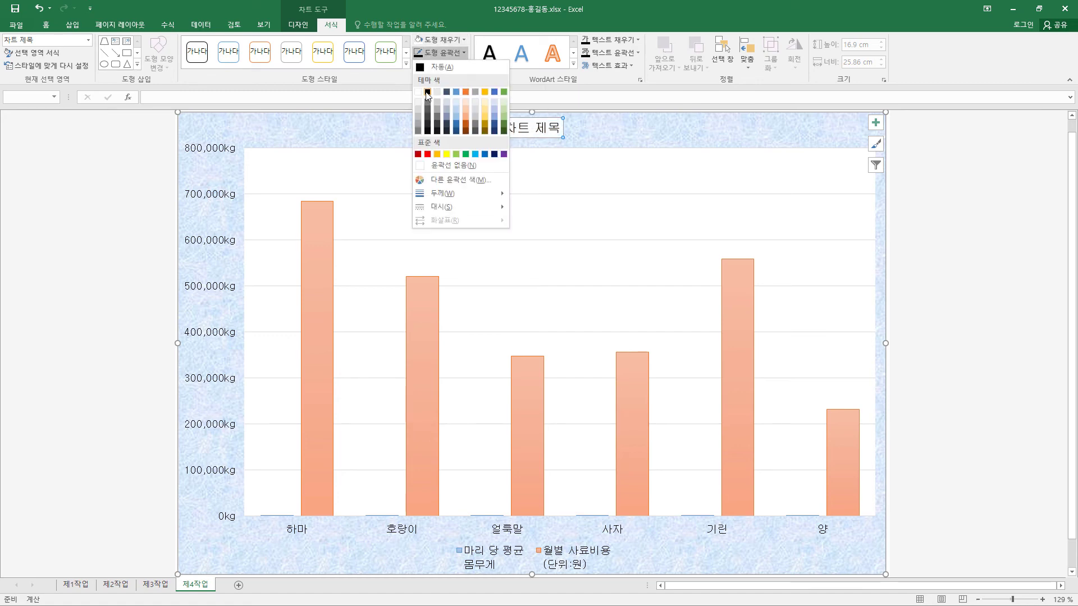
{"action": "left_click", "coordinate": [427, 93]}
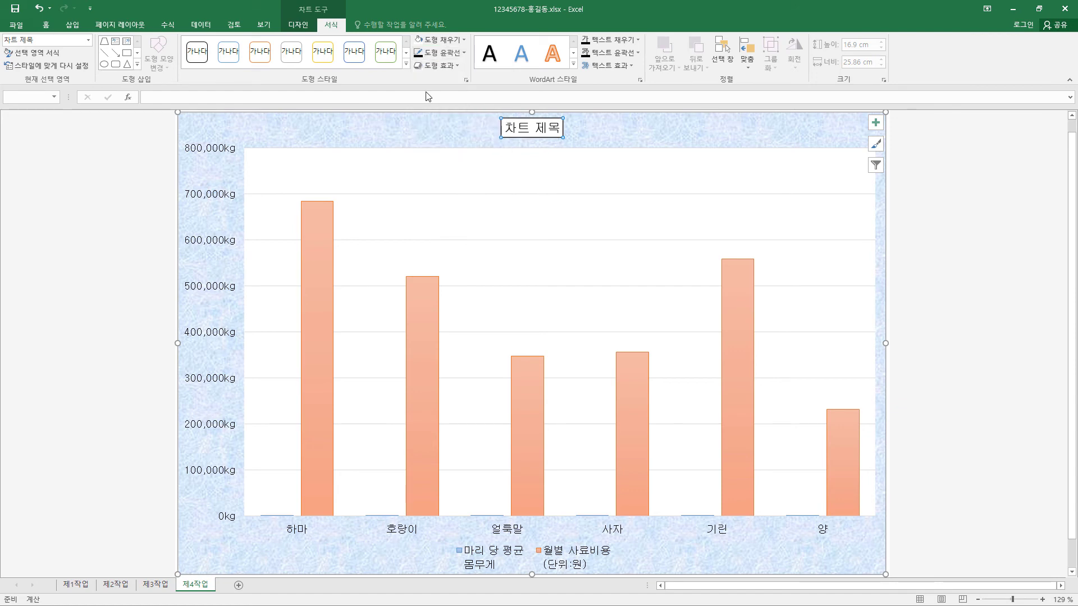
Step: Set the title to bold 20-pt 굴림 reading '숲속마을 및 우정마을의 동물원 관리 현황'
{"action": "left_click", "coordinate": [47, 24]}
{"action": "left_click", "coordinate": [166, 44]}
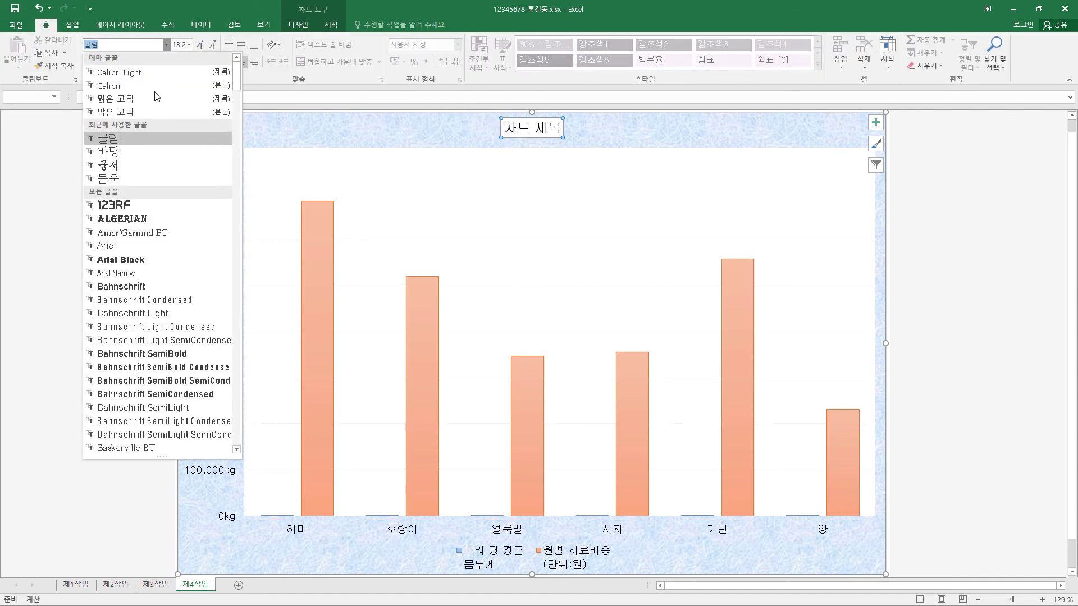
{"action": "left_click", "coordinate": [144, 139]}
{"action": "left_click", "coordinate": [189, 45]}
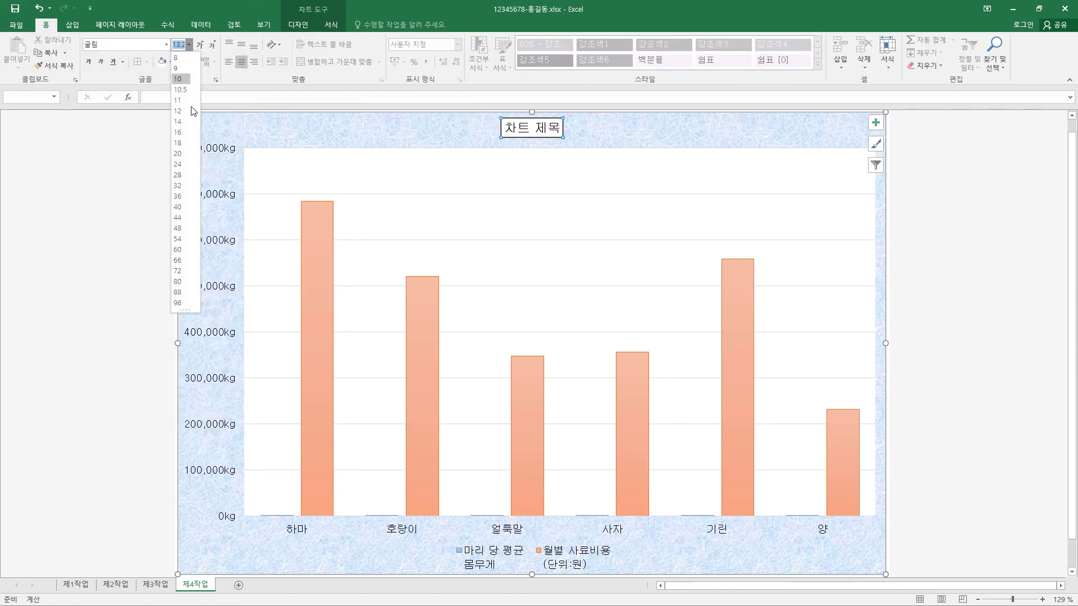
{"action": "left_click", "coordinate": [177, 153]}
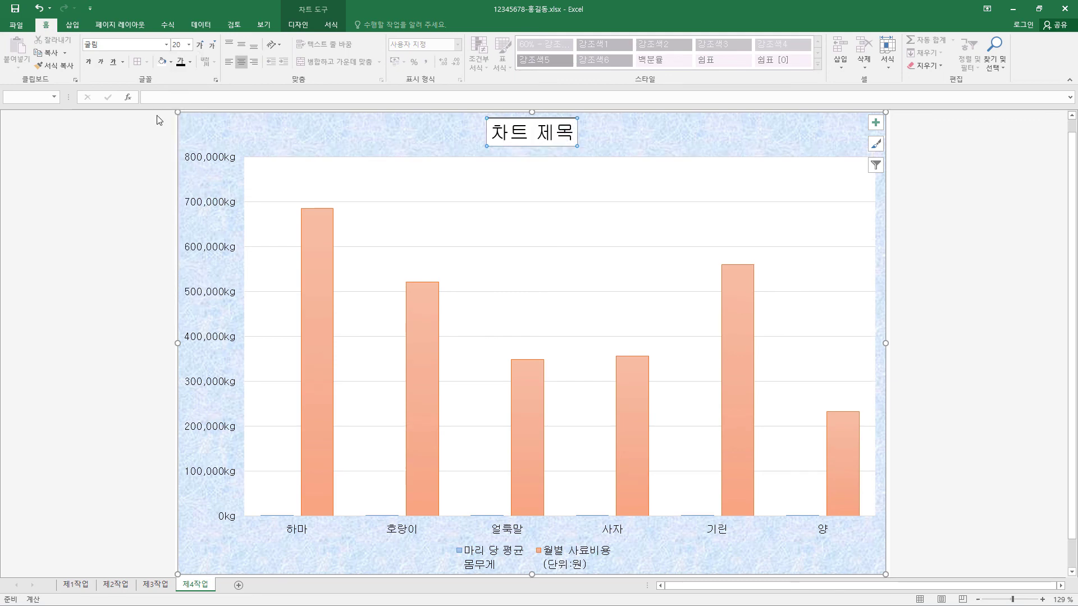
{"action": "left_click", "coordinate": [91, 67]}
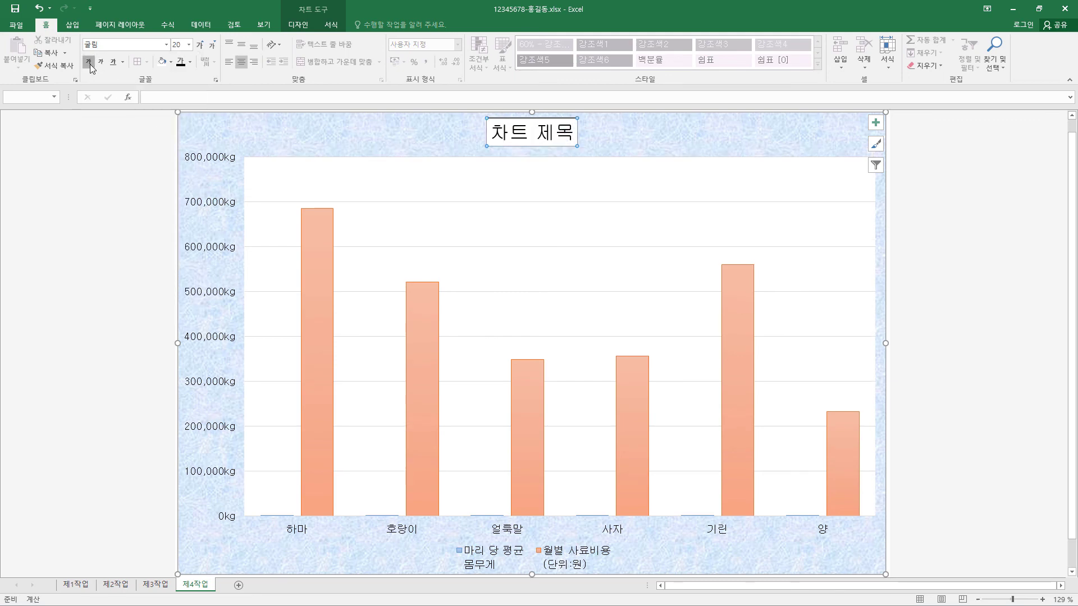
{"action": "triple_click", "coordinate": [496, 135]}
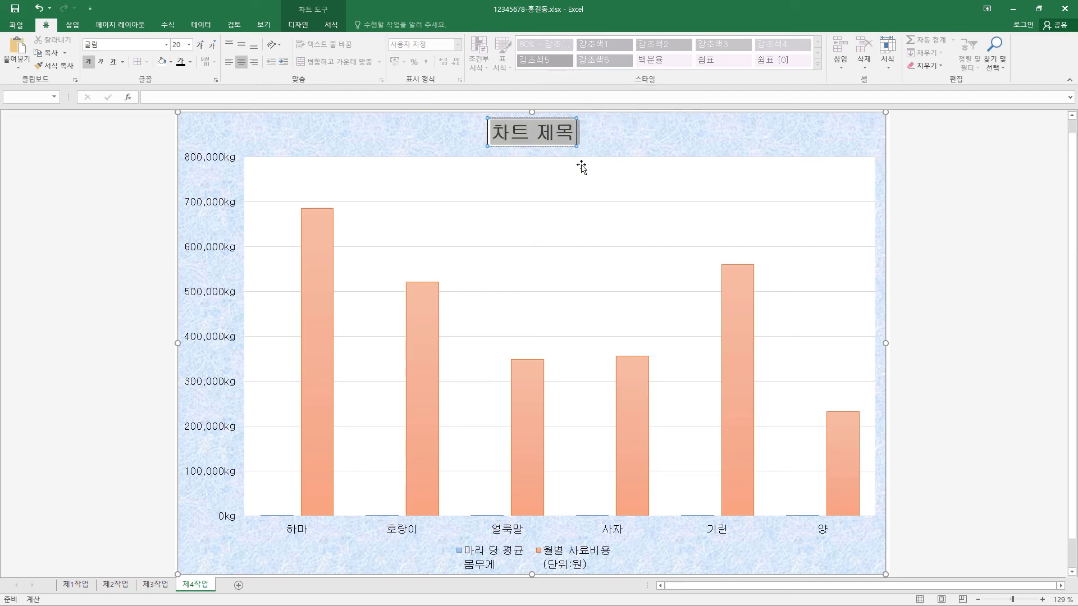
{"action": "type", "text": "숲속마을 및 우정마을의 동물원 관리 현황"}
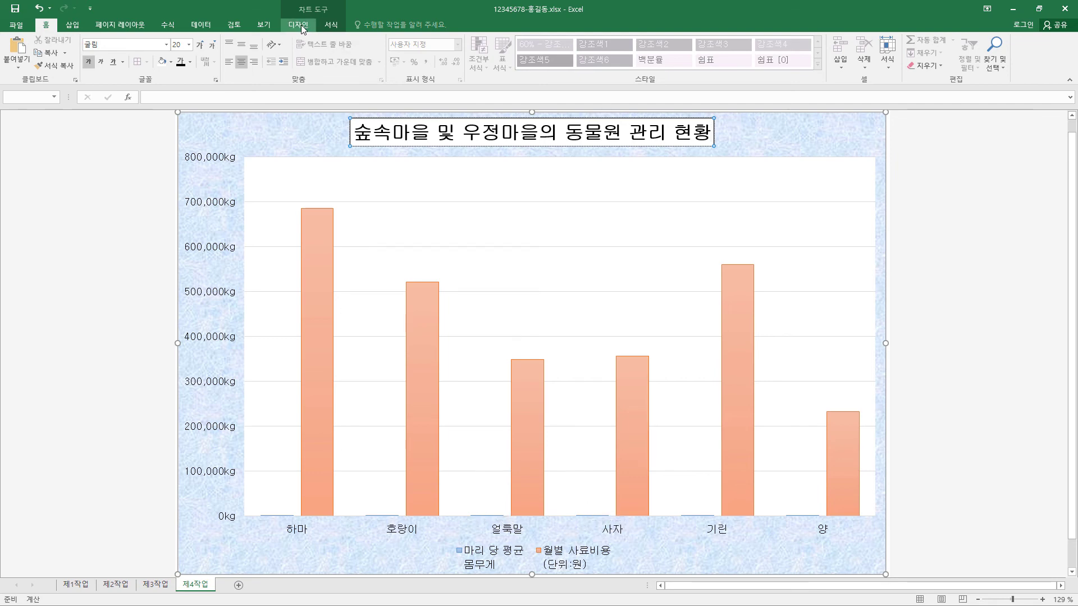
Step: Change the 마리 당 평균 몸무게 series to a line with markers on the secondary axis
{"action": "left_click", "coordinate": [332, 25]}
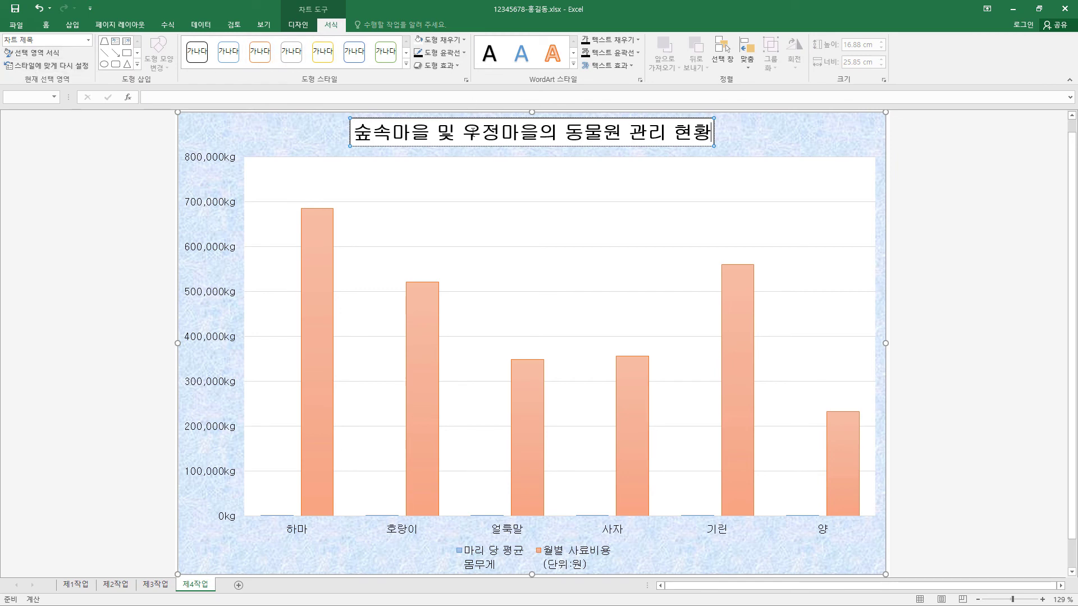
{"action": "left_click", "coordinate": [89, 40]}
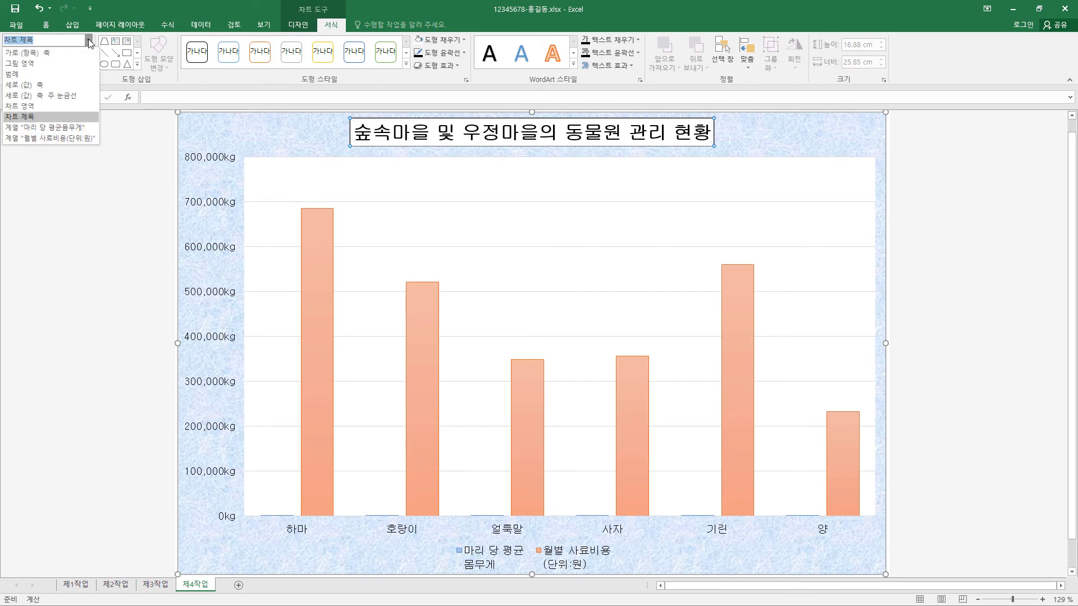
{"action": "left_click", "coordinate": [58, 127]}
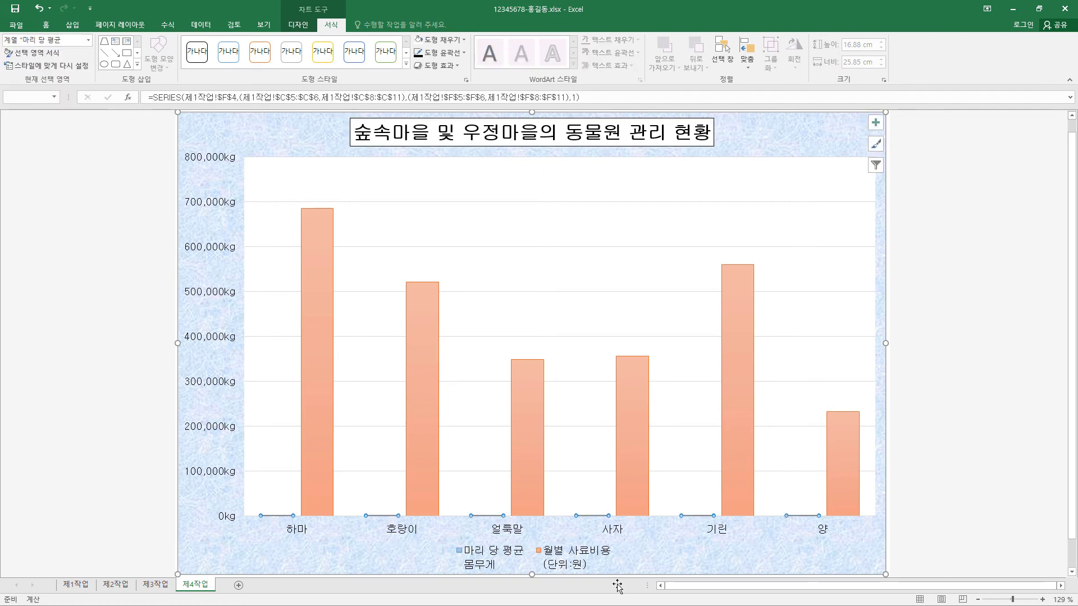
{"action": "right_click", "coordinate": [505, 516]}
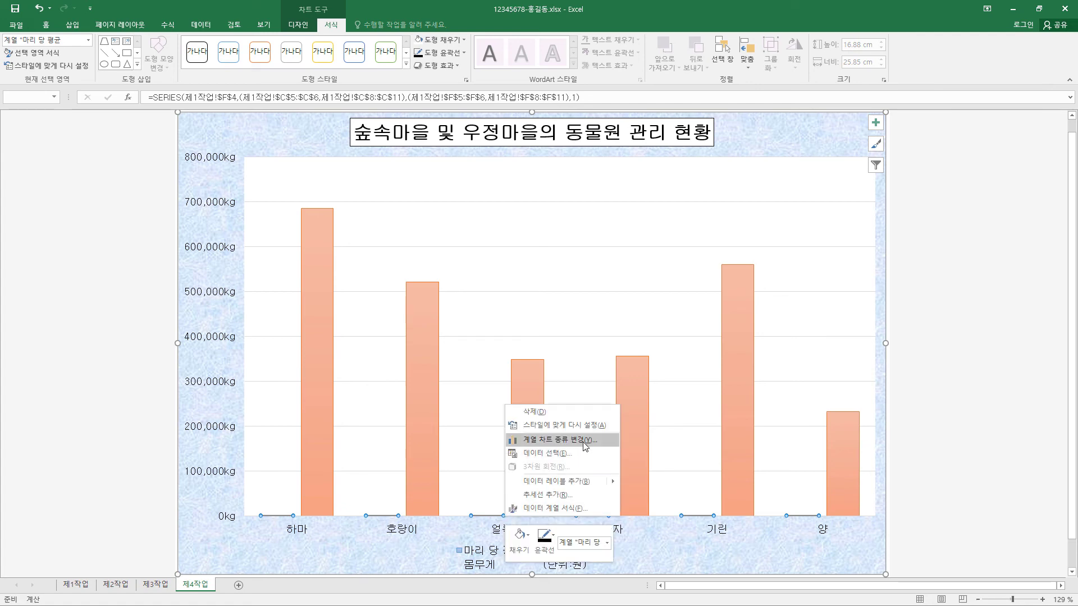
{"action": "left_click", "coordinate": [585, 441]}
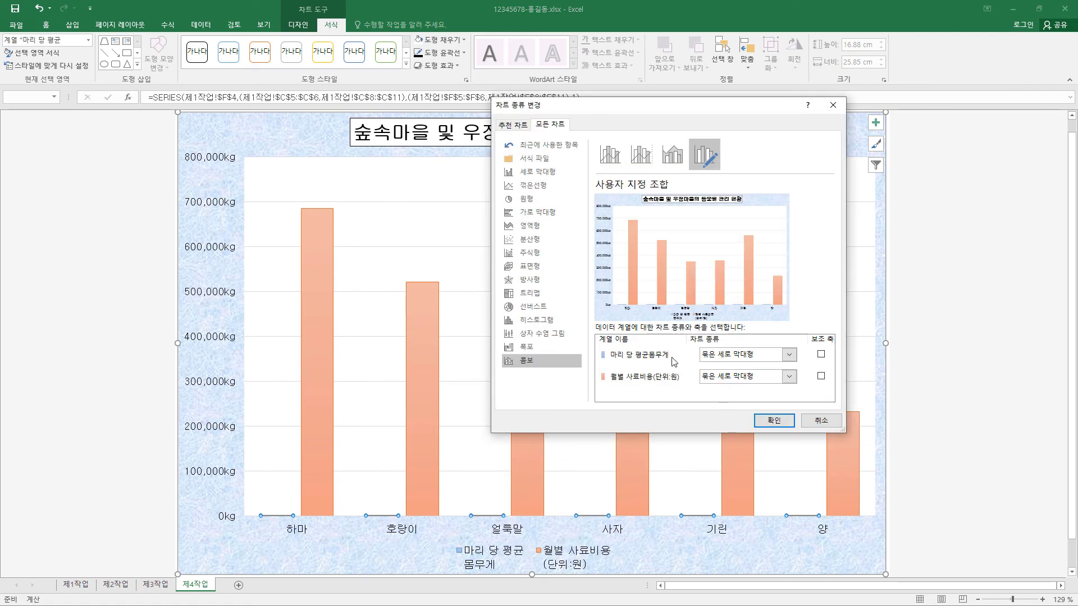
{"action": "left_click", "coordinate": [789, 355]}
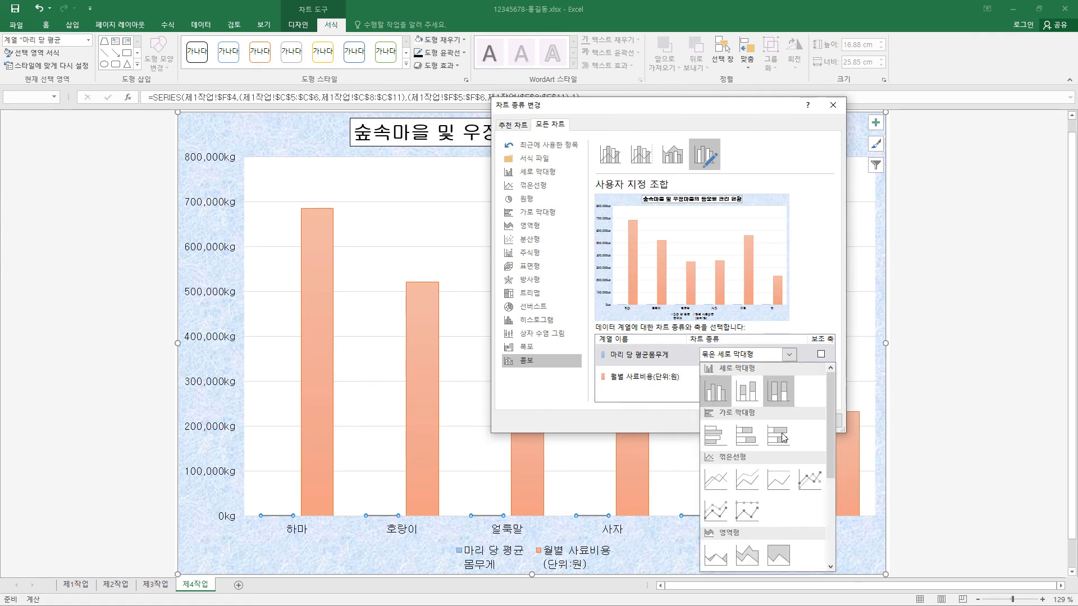
{"action": "left_click", "coordinate": [809, 478]}
{"action": "left_click", "coordinate": [822, 355]}
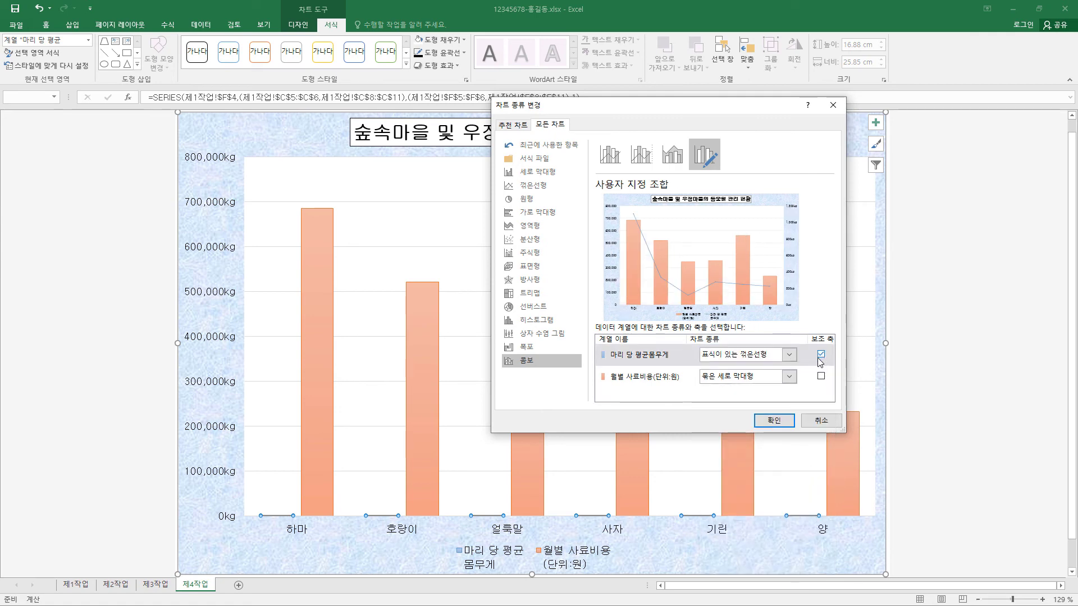
{"action": "left_click", "coordinate": [774, 420]}
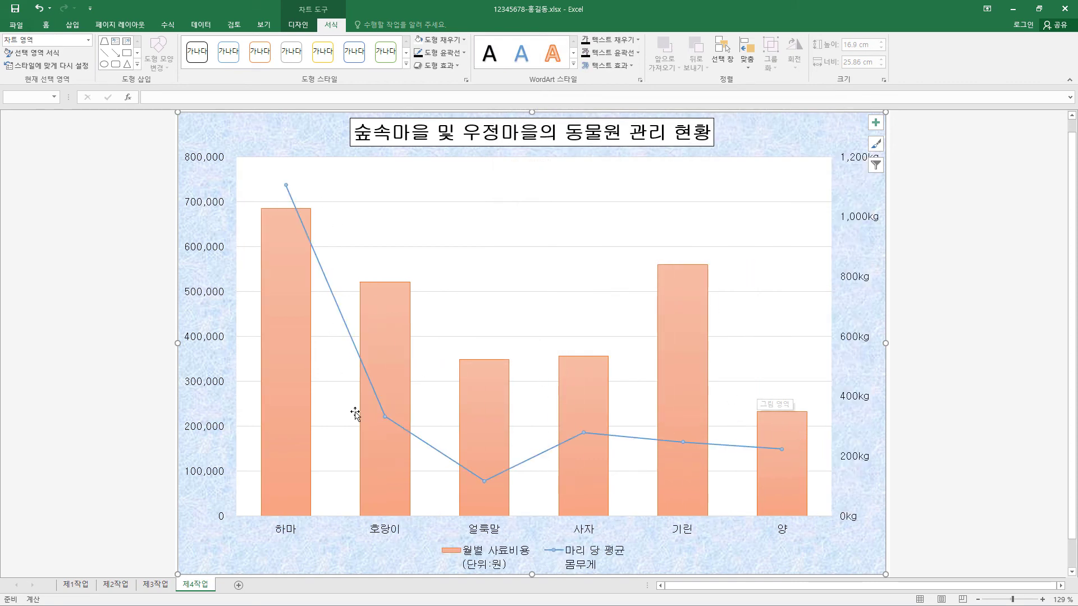
{"action": "left_click", "coordinate": [583, 432]}
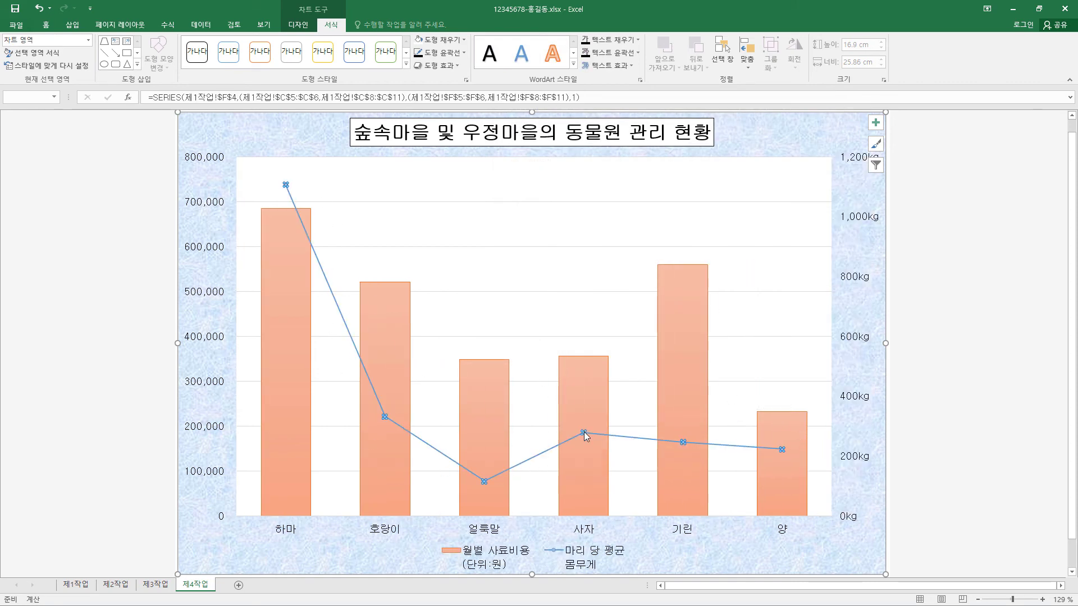
Step: Set the weight line's markers to built-in squares of size 10, then select the 하마 bar
{"action": "right_click", "coordinate": [584, 432]}
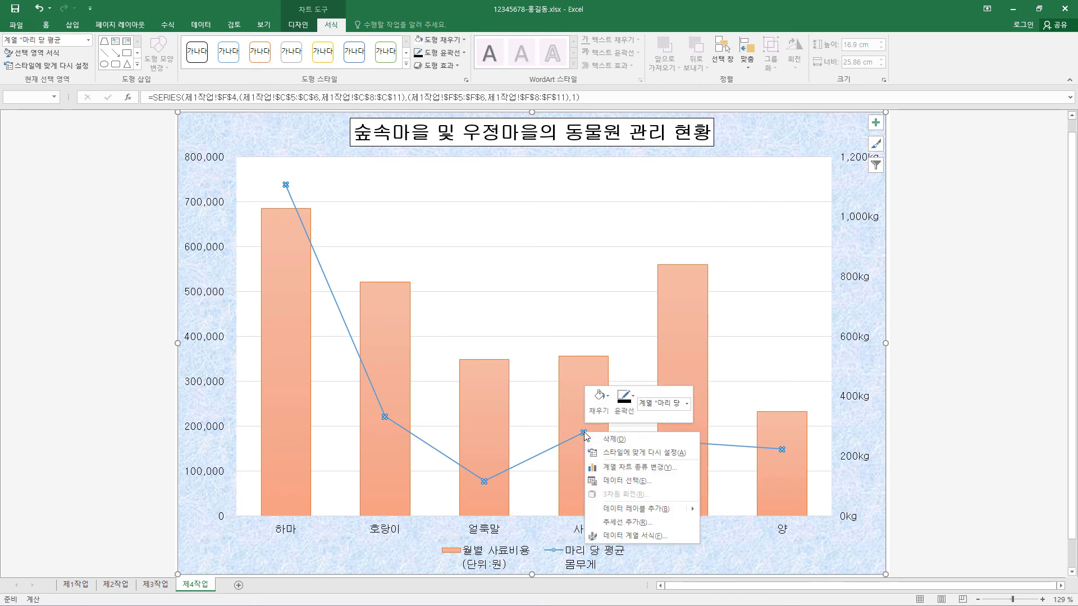
{"action": "left_click", "coordinate": [626, 537]}
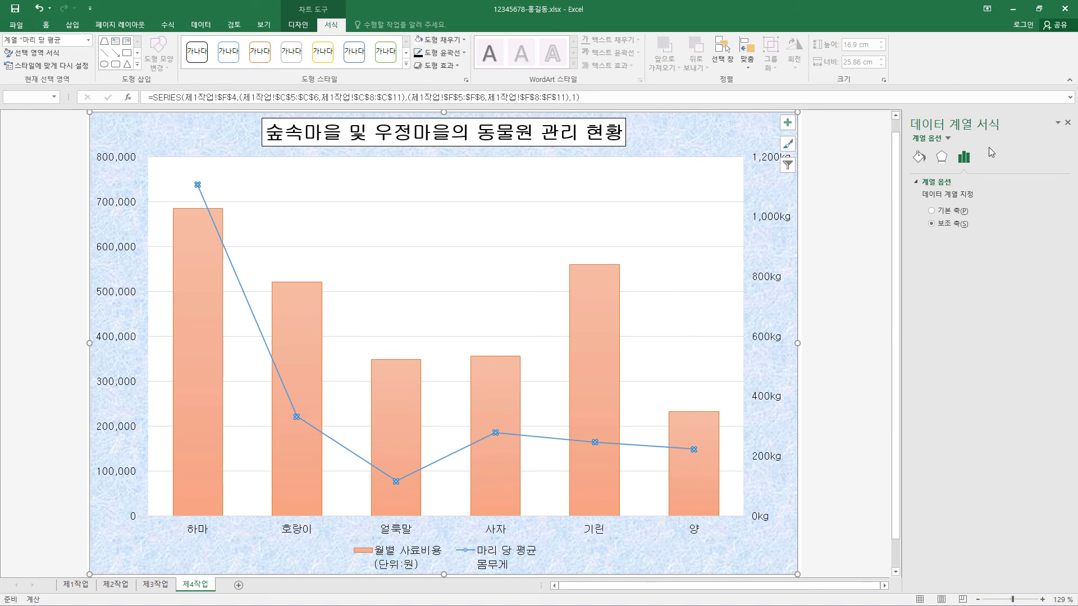
{"action": "left_click", "coordinate": [918, 159]}
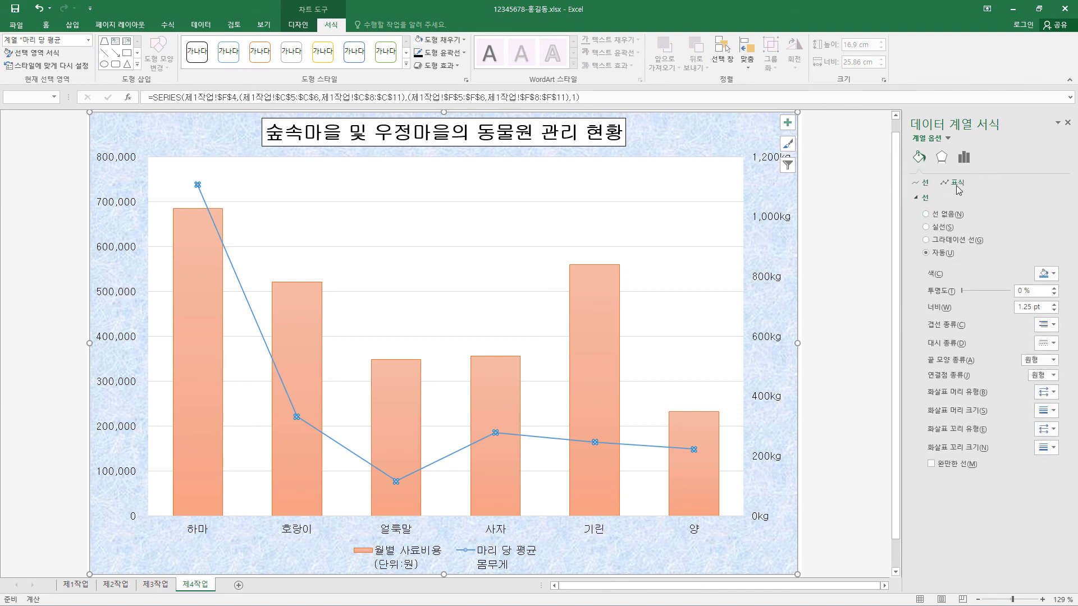
{"action": "left_click", "coordinate": [957, 186]}
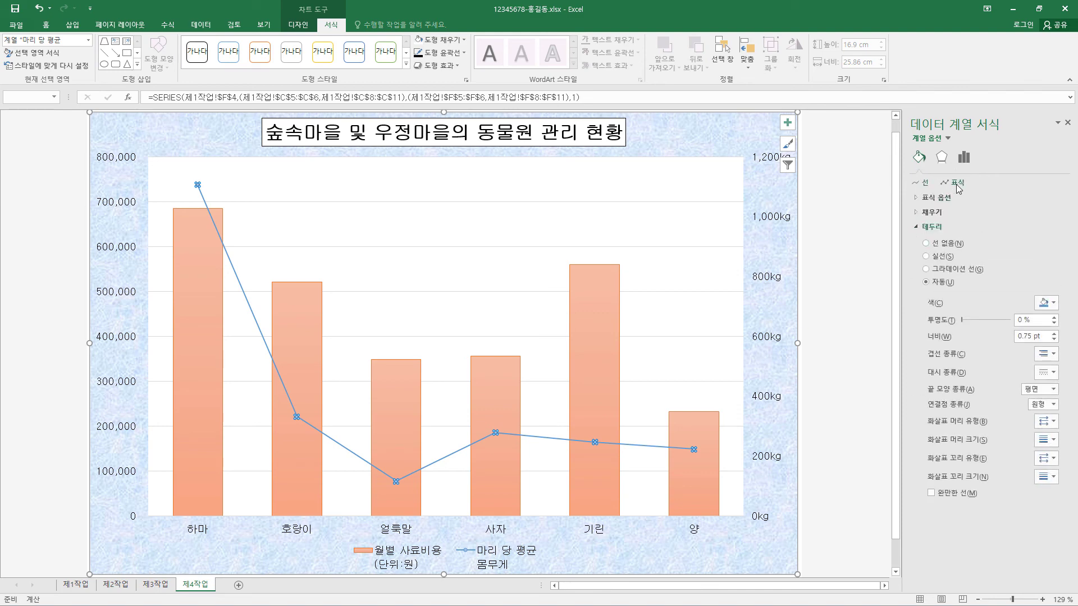
{"action": "left_click", "coordinate": [918, 199]}
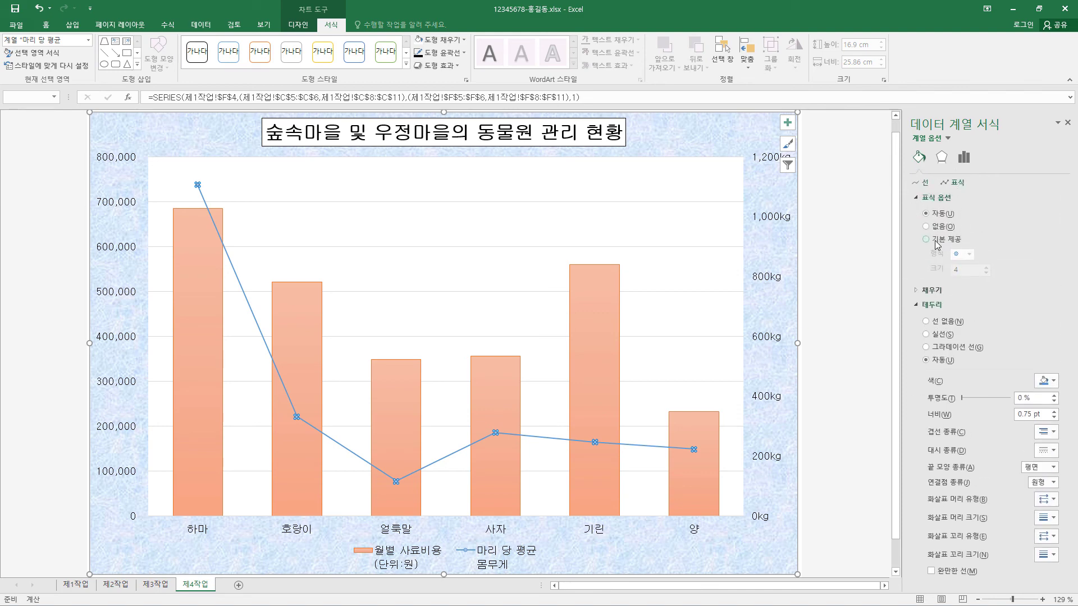
{"action": "left_click", "coordinate": [936, 244]}
{"action": "left_click", "coordinate": [969, 254]}
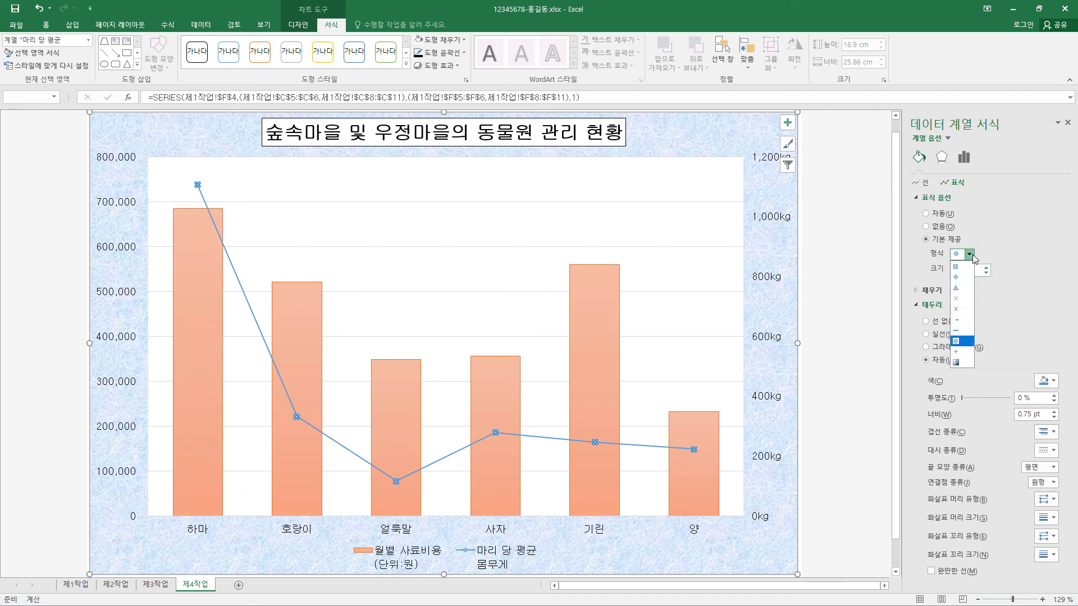
{"action": "left_click", "coordinate": [959, 267]}
{"action": "left_click_drag", "start_coordinate": [968, 272], "coordinate": [922, 271]}
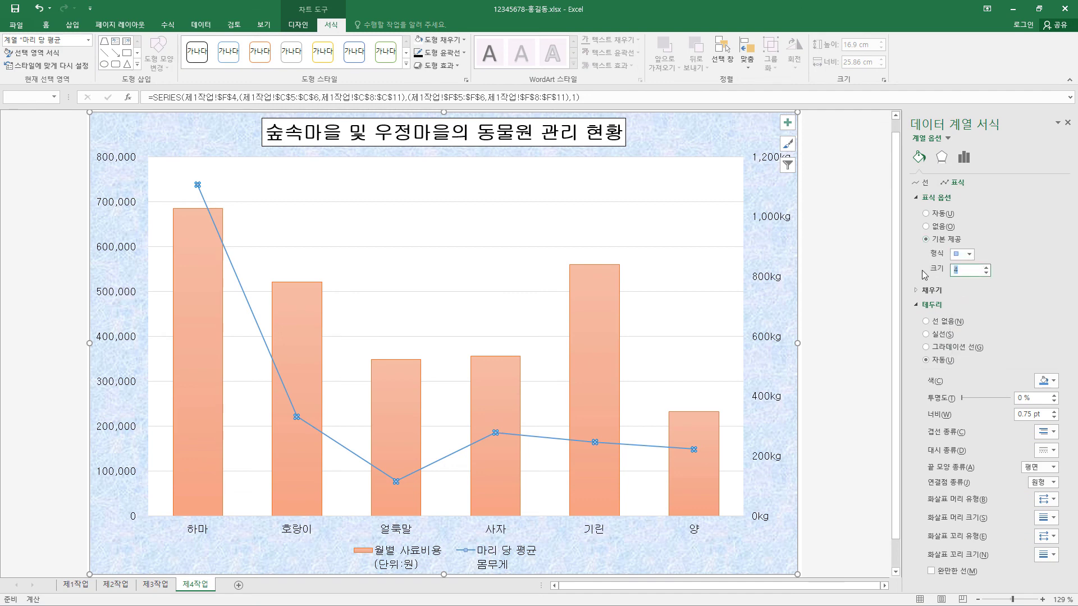
{"action": "type", "text": "10"}
{"action": "key", "text": "Return"}
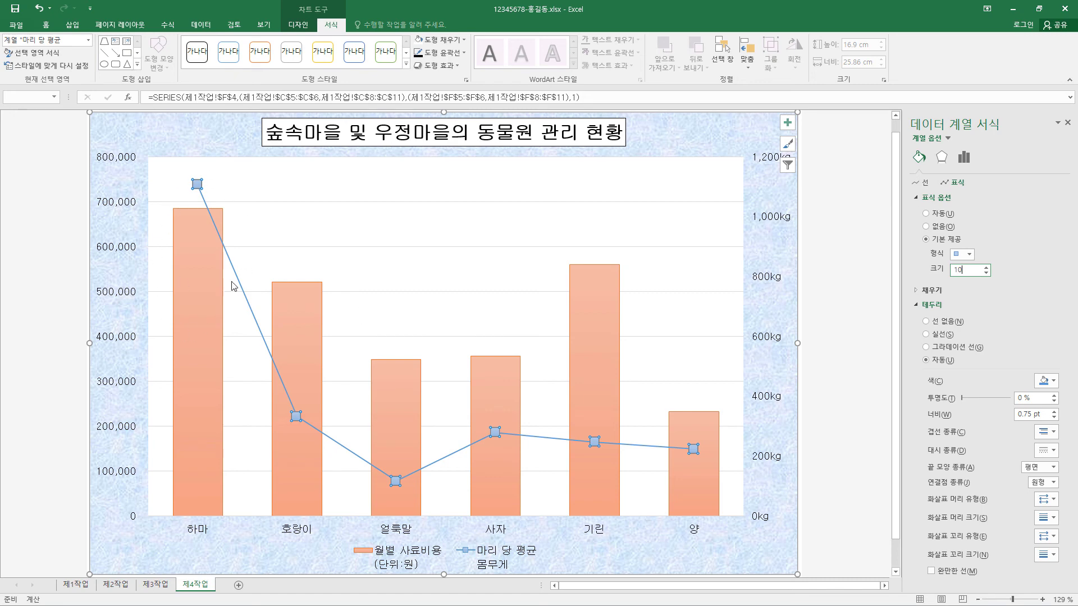
{"action": "mouse_move", "coordinate": [200, 337]}
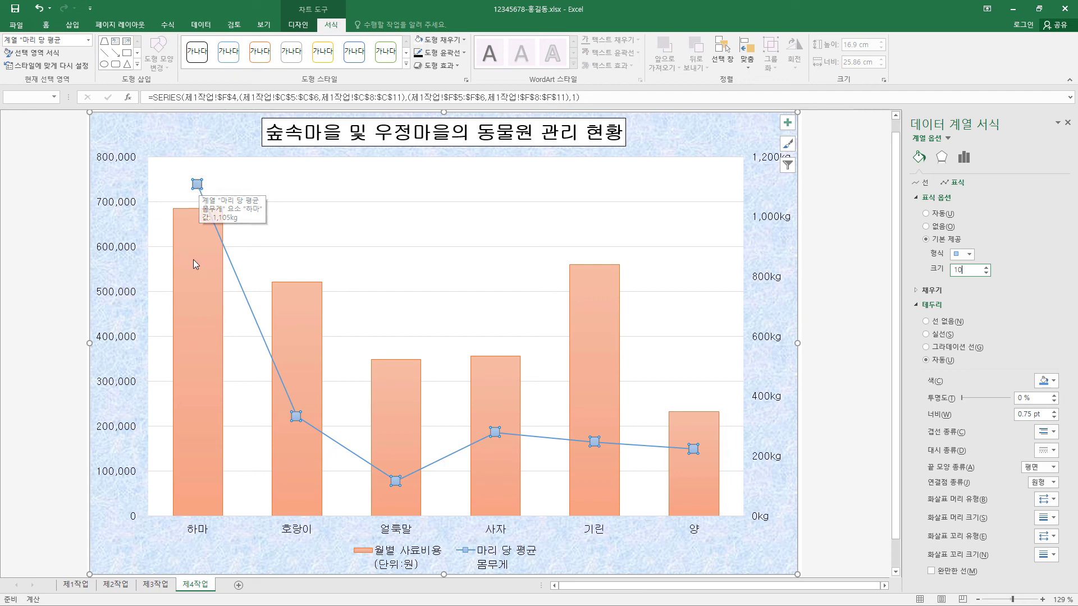
{"action": "mouse_move", "coordinate": [198, 277]}
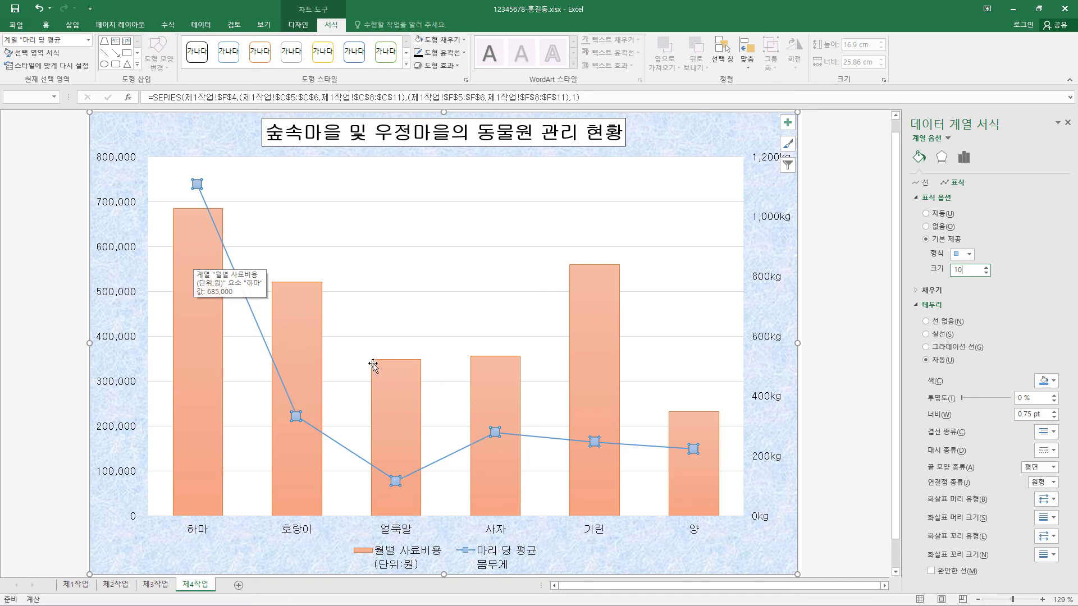
{"action": "left_click", "coordinate": [206, 369]}
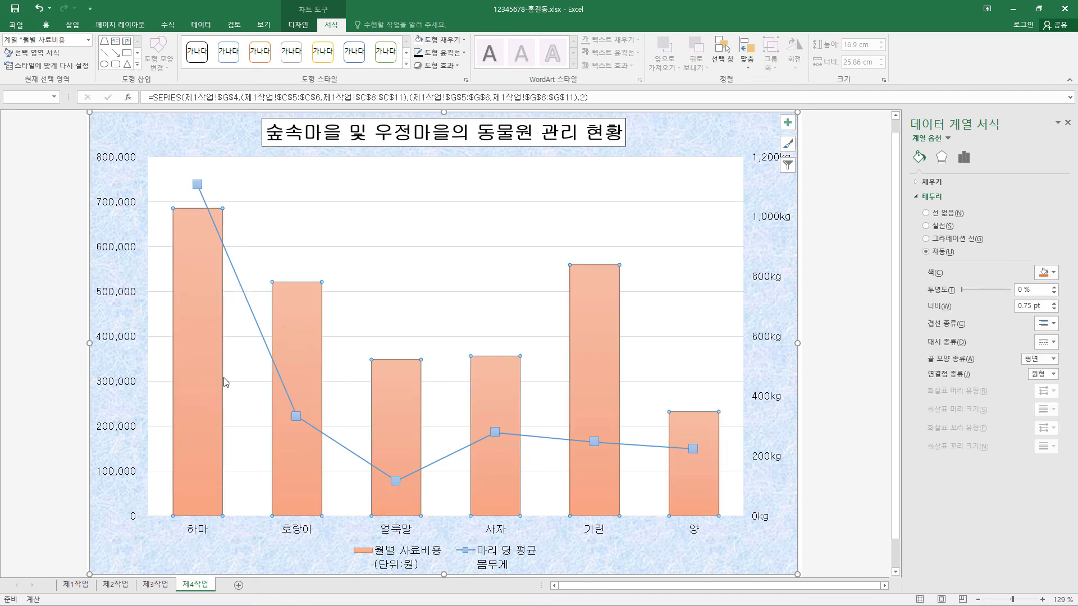
{"action": "left_click", "coordinate": [206, 363]}
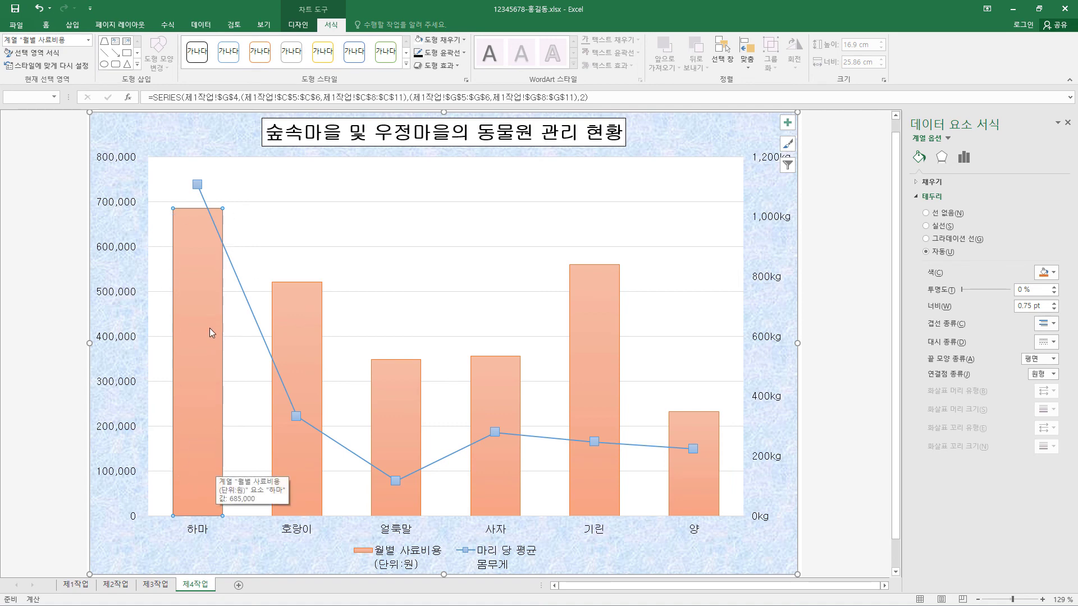
Step: Add an Inside End data label showing 685,000 on the 하마 bar
{"action": "left_click", "coordinate": [788, 122]}
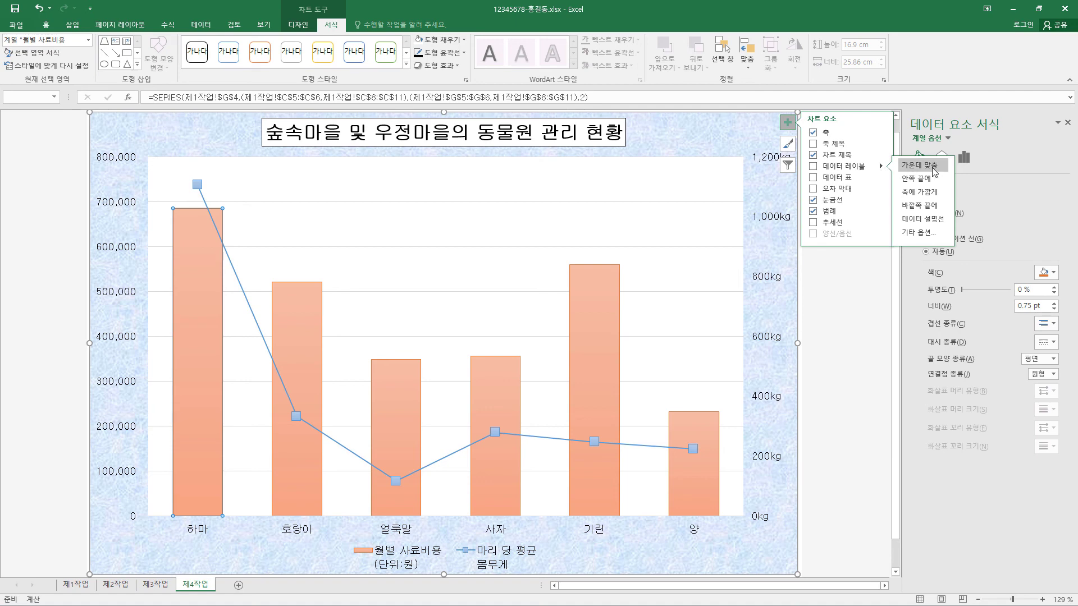
{"action": "mouse_move", "coordinate": [880, 166]}
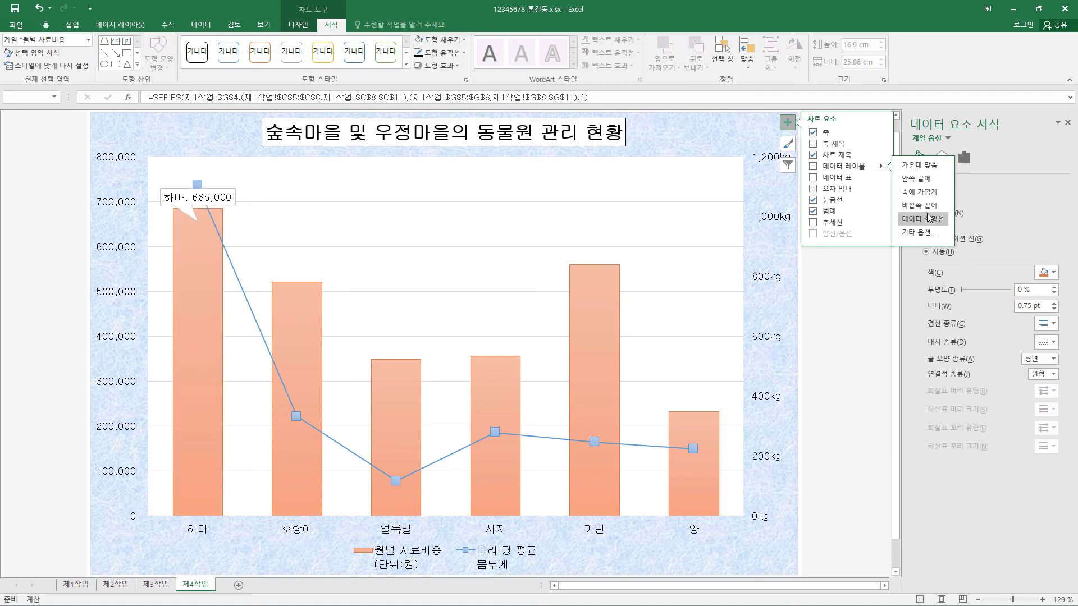
{"action": "left_click", "coordinate": [927, 177]}
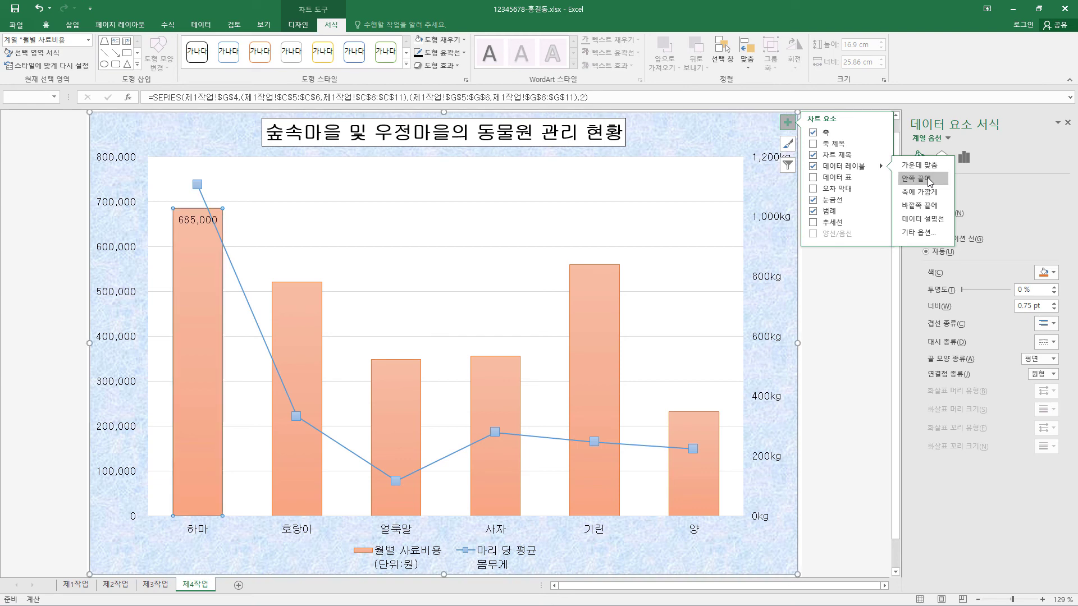
{"action": "left_click", "coordinate": [788, 125]}
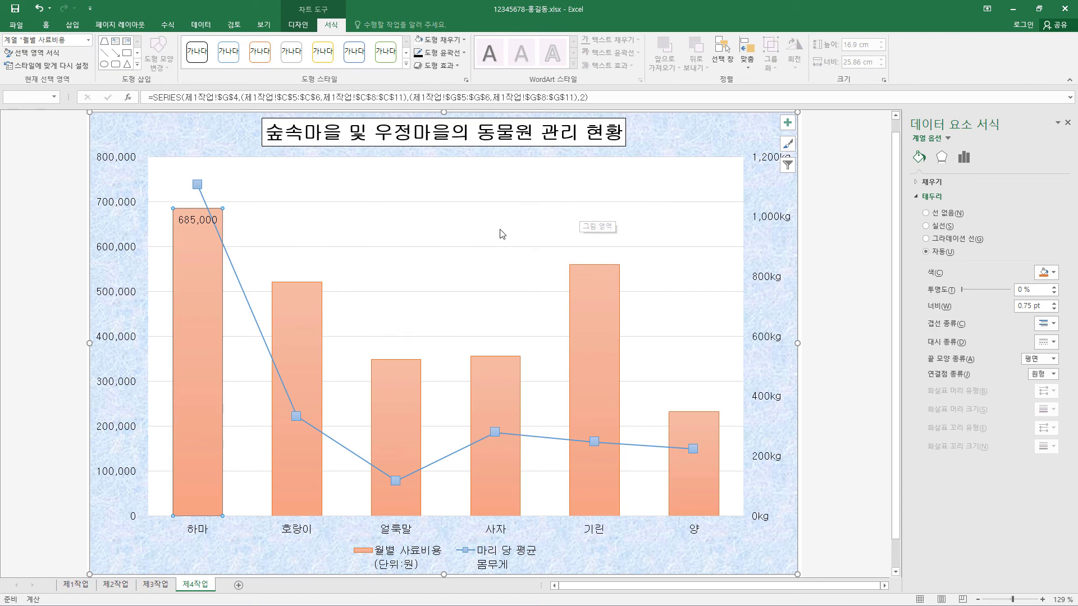
Step: Recolour the major gridlines black and switch them to a dashed line style
{"action": "left_click", "coordinate": [488, 202]}
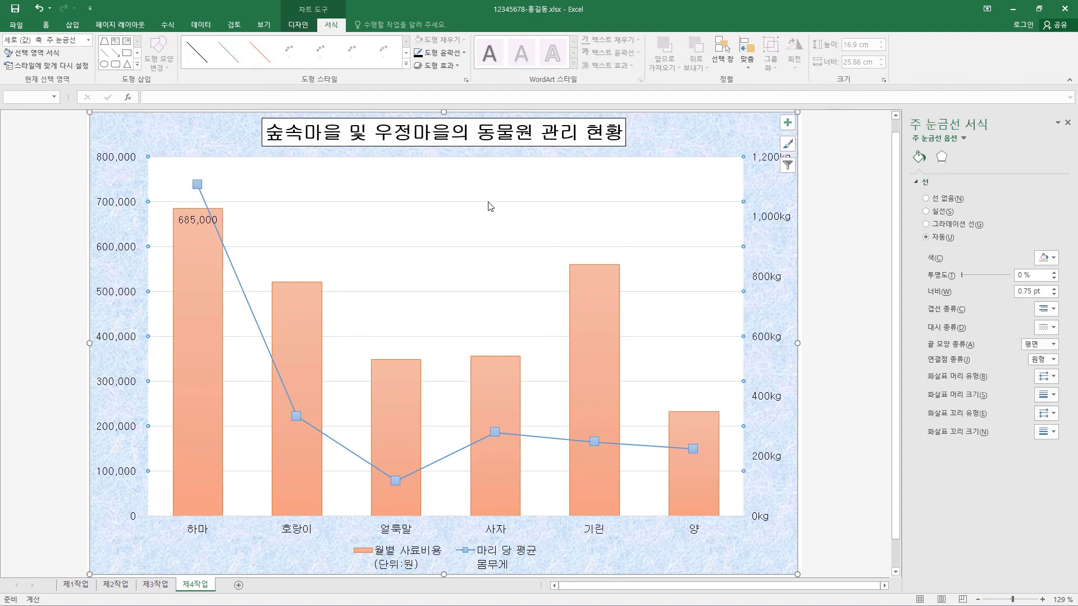
{"action": "left_click", "coordinate": [463, 53]}
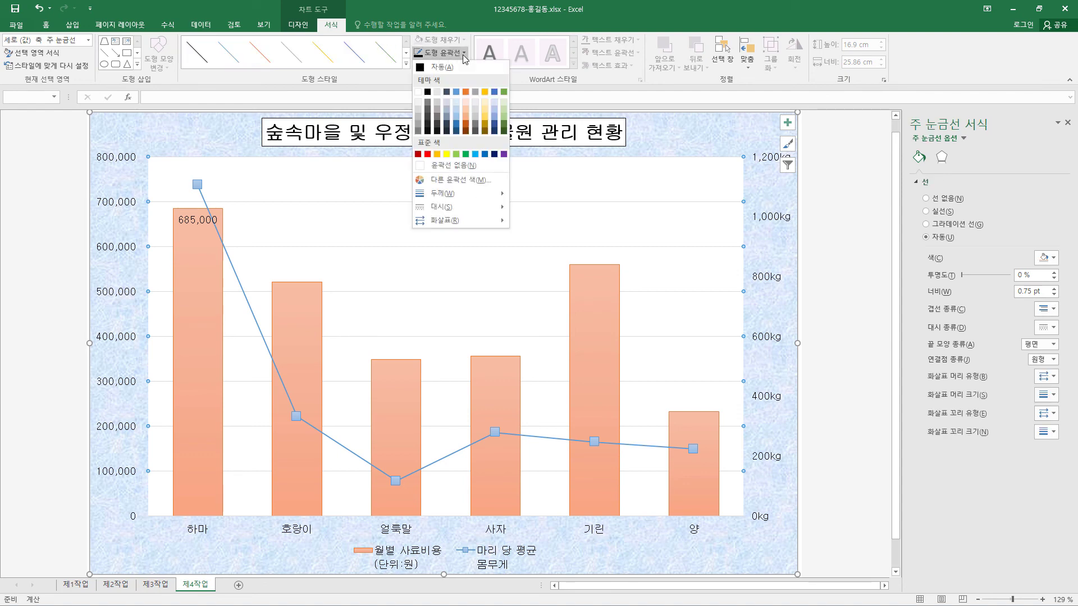
{"action": "left_click", "coordinate": [428, 92]}
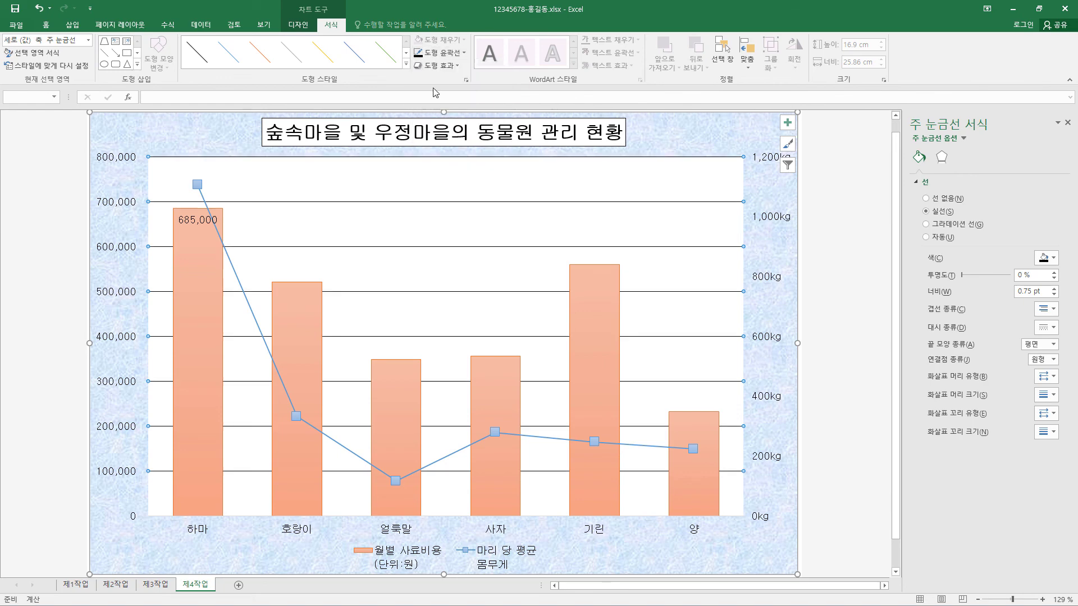
{"action": "left_click", "coordinate": [463, 53]}
{"action": "mouse_move", "coordinate": [443, 207]}
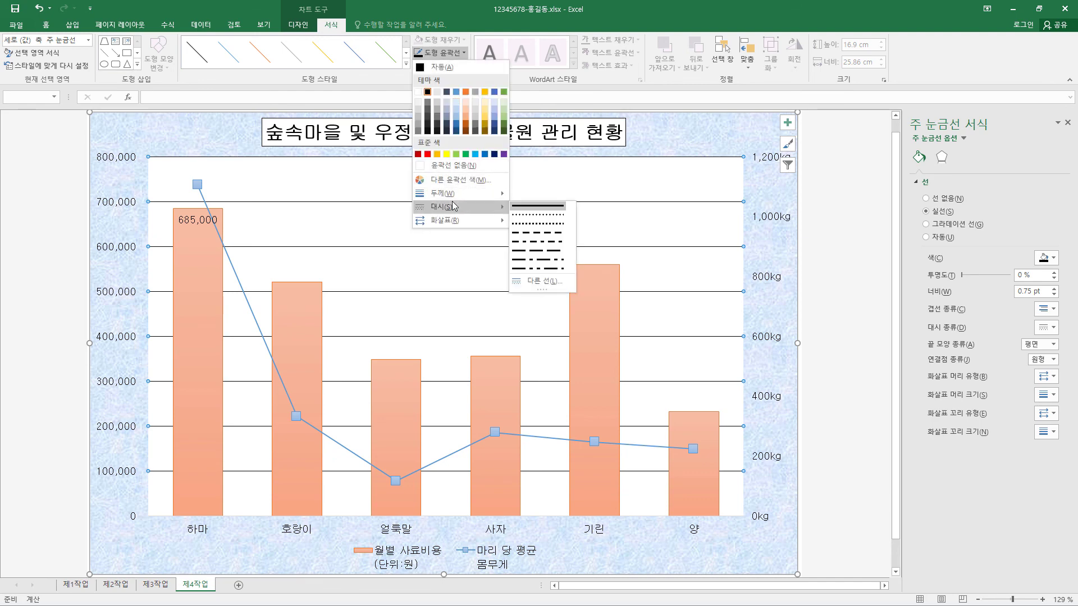
{"action": "left_click", "coordinate": [537, 233]}
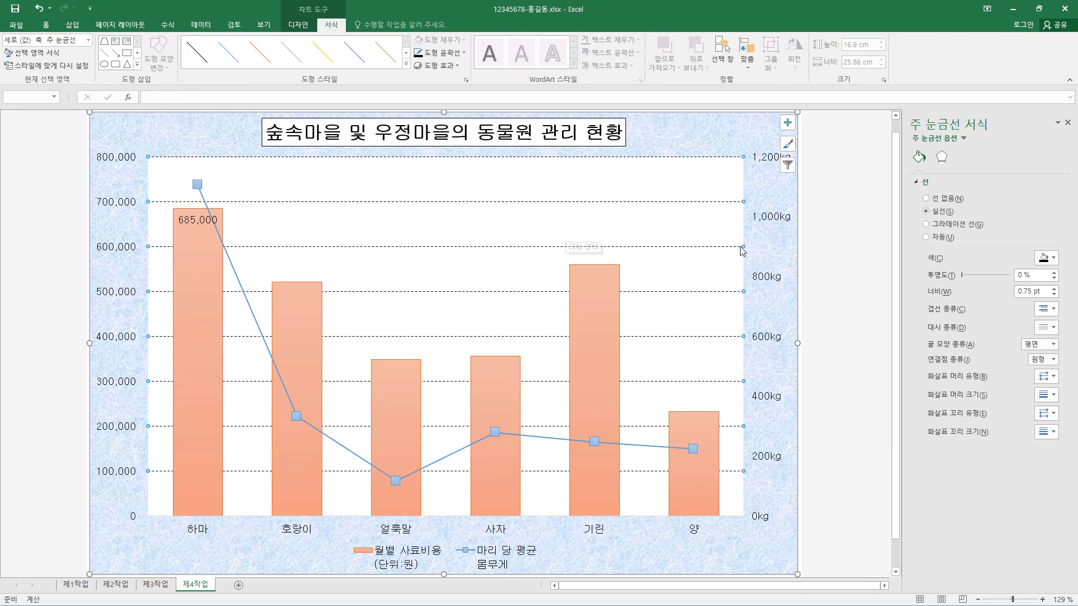
Step: Format the left value axis numbers as Accounting with the currency symbol set to None
{"action": "left_click", "coordinate": [122, 299]}
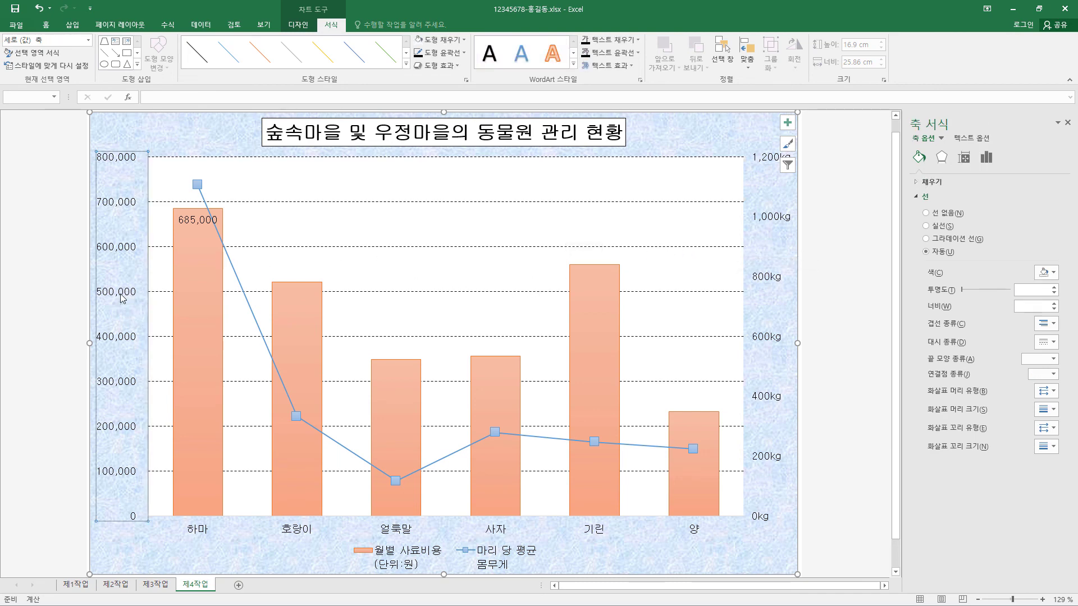
{"action": "right_click", "coordinate": [121, 295]}
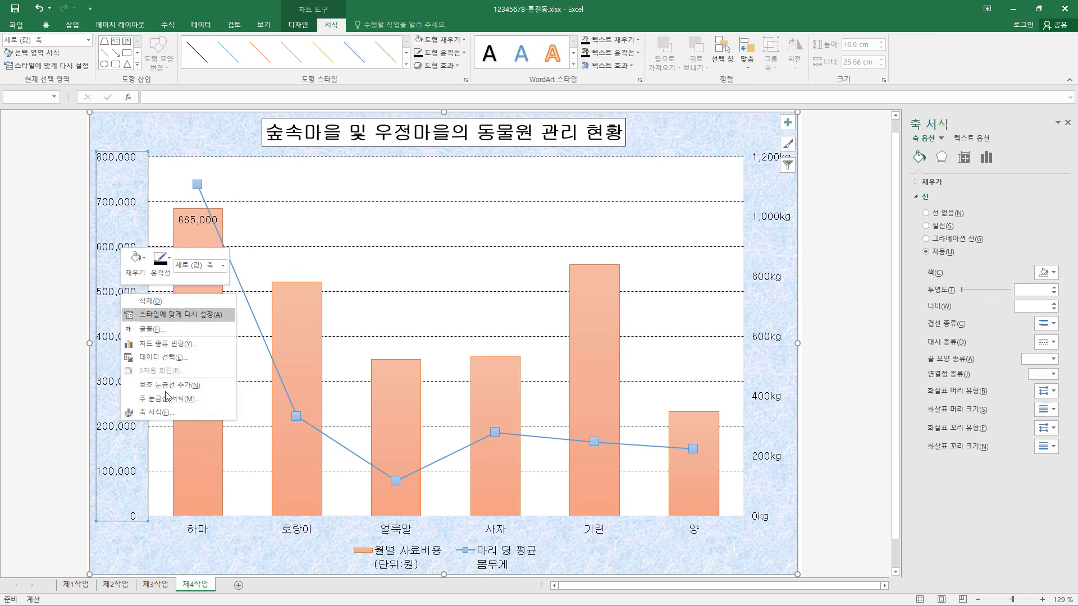
{"action": "left_click", "coordinate": [157, 412]}
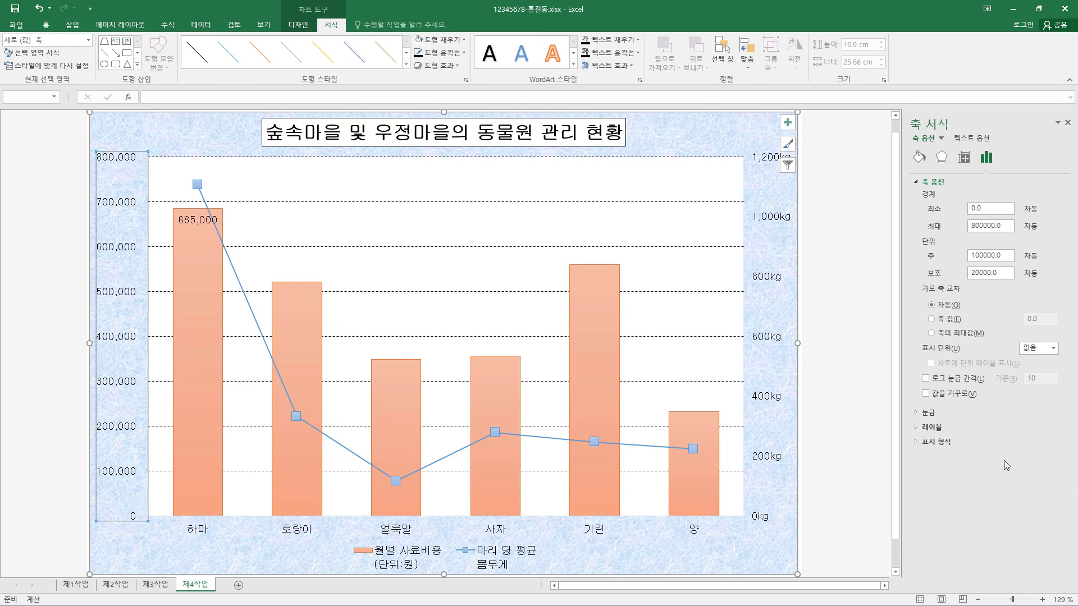
{"action": "left_click", "coordinate": [920, 442]}
{"action": "left_click", "coordinate": [954, 468]}
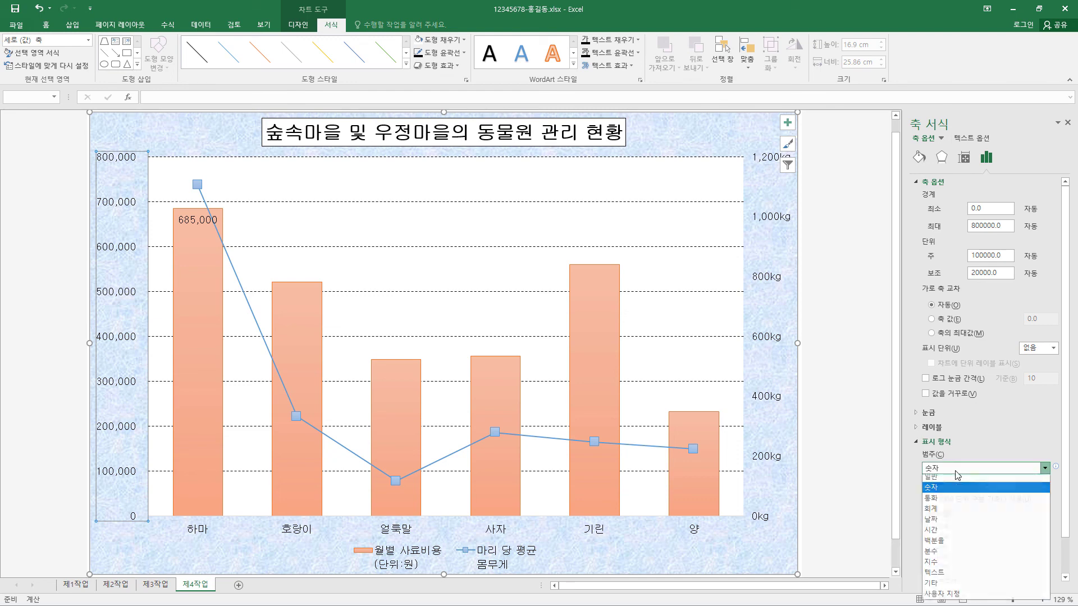
{"action": "left_click", "coordinate": [950, 512]}
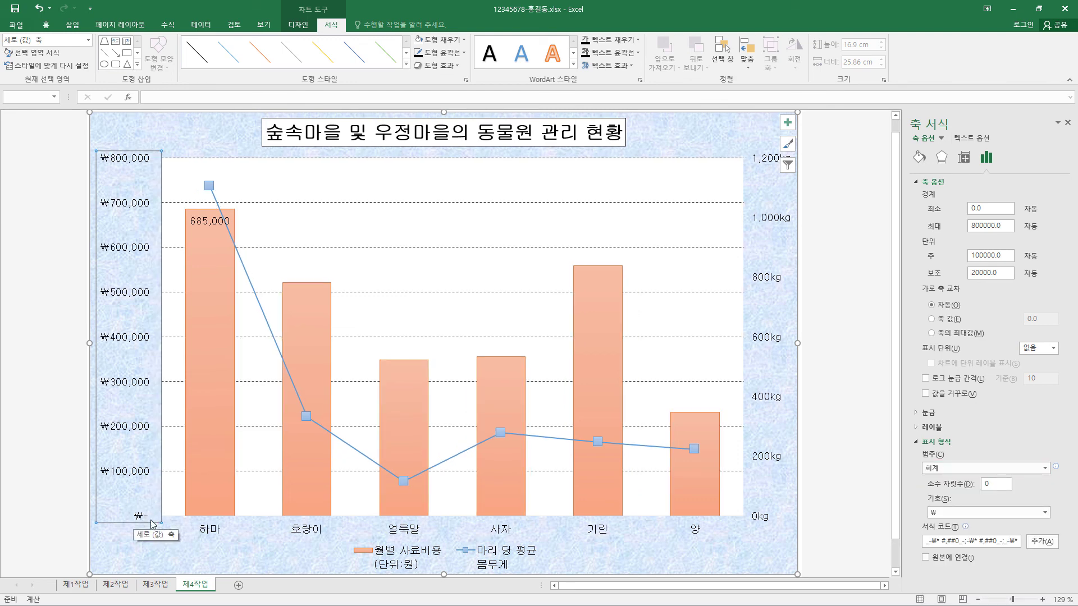
{"action": "left_click", "coordinate": [958, 514]}
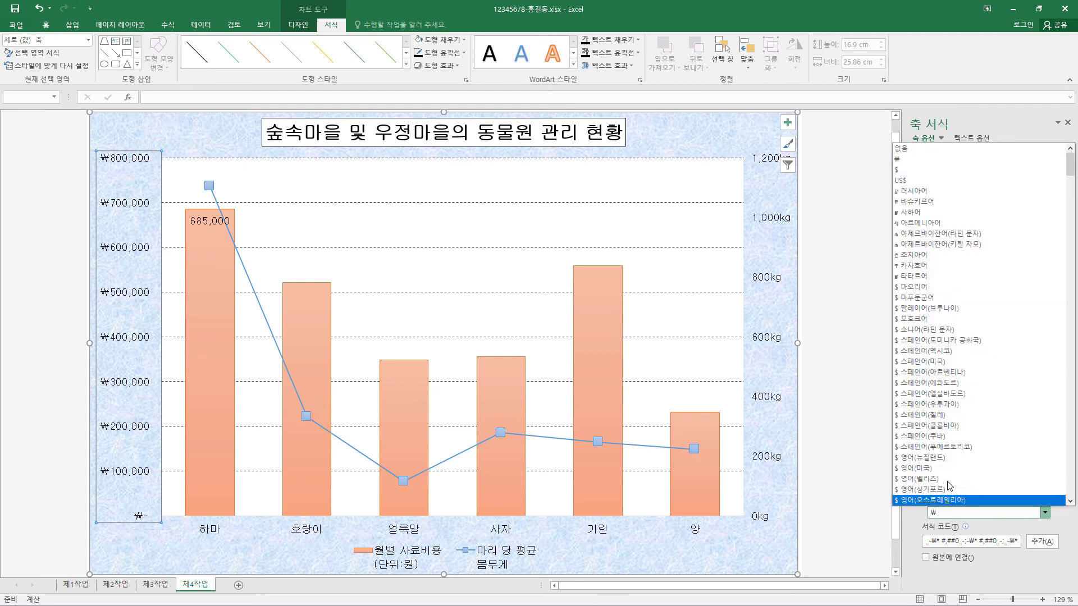
{"action": "left_click", "coordinate": [939, 148]}
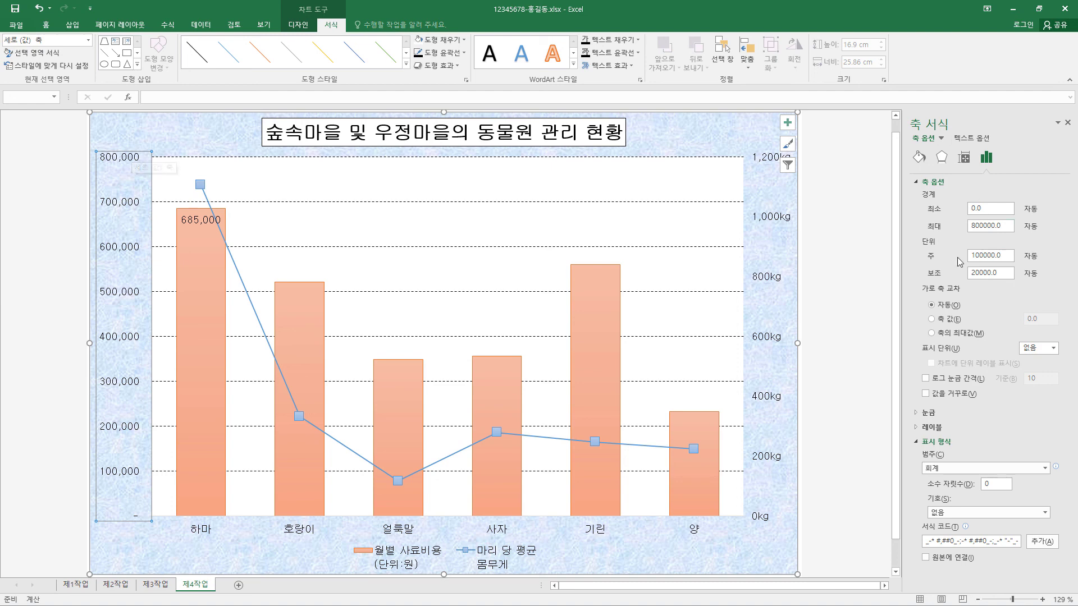
{"action": "left_click", "coordinate": [770, 283]}
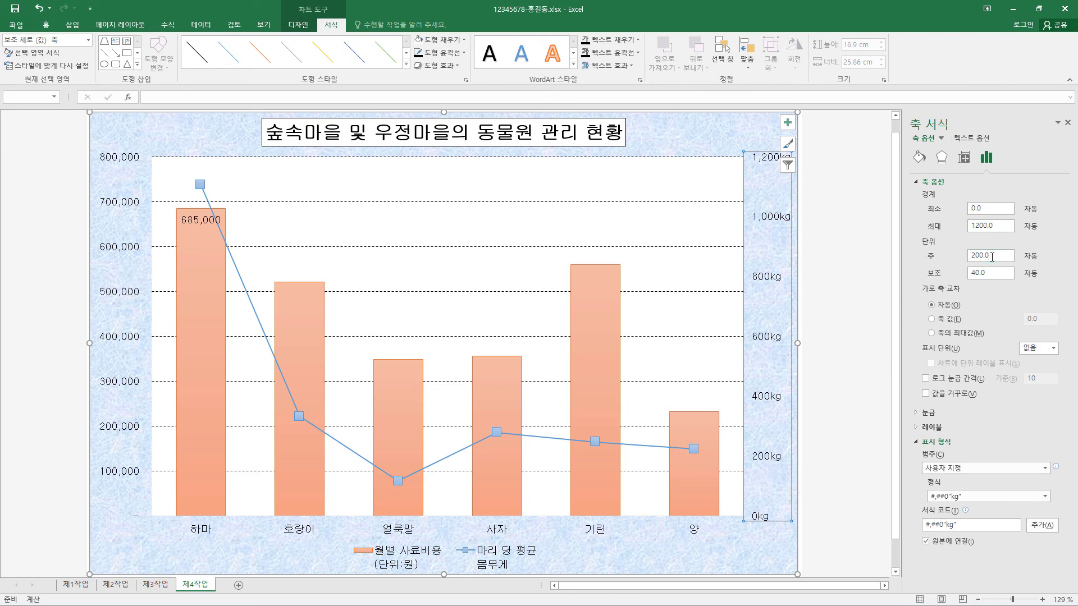
Step: Set the secondary kg axis major unit to 300
{"action": "left_click_drag", "start_coordinate": [992, 257], "coordinate": [945, 256]}
{"action": "type", "text": "300"}
{"action": "key", "text": "Return"}
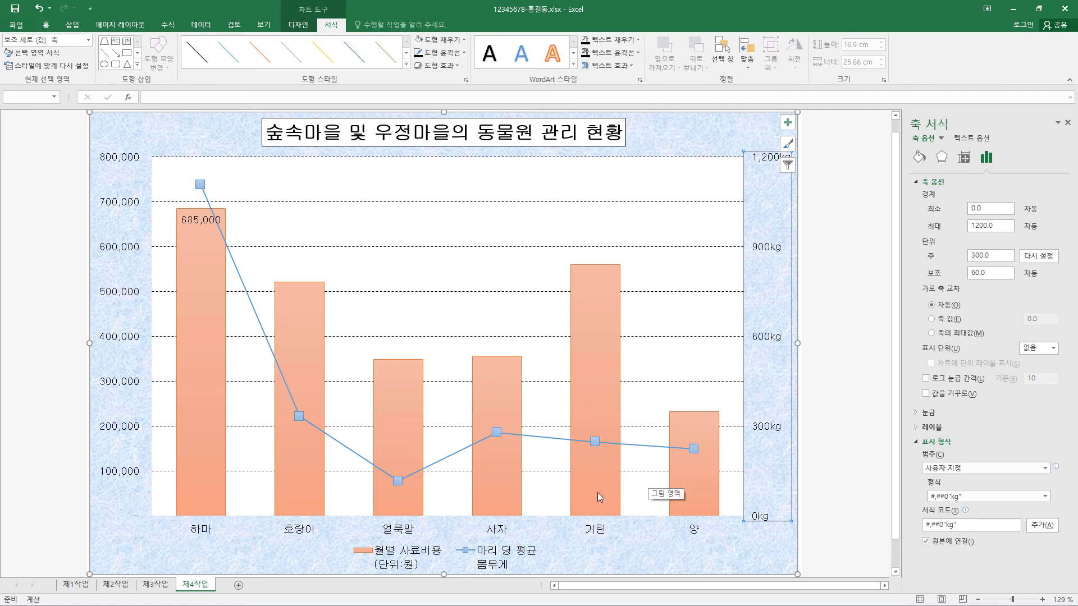
{"action": "mouse_move", "coordinate": [596, 488]}
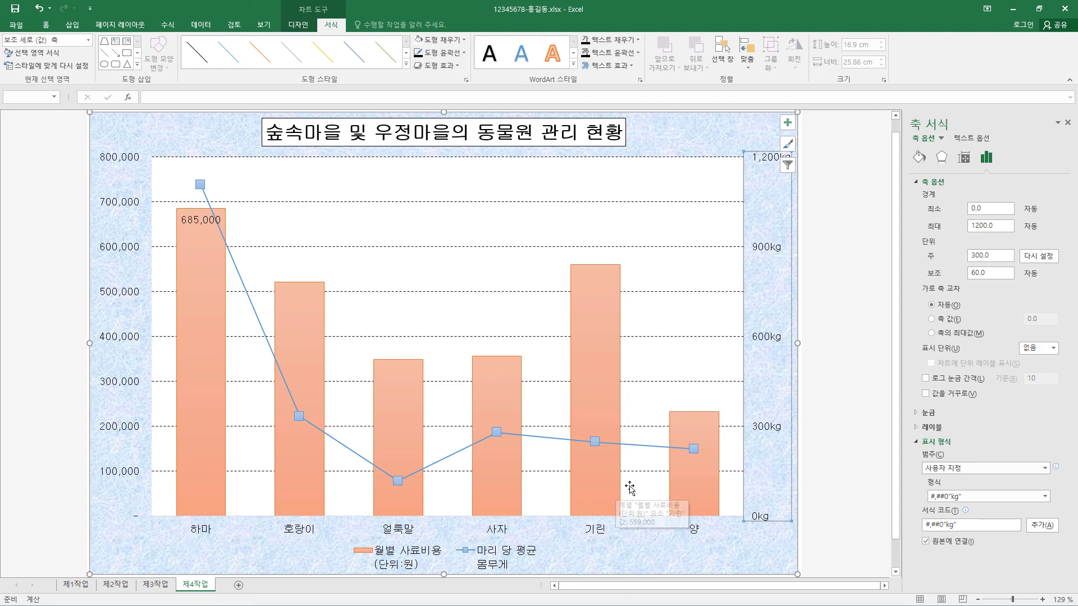
{"action": "left_click", "coordinate": [599, 389]}
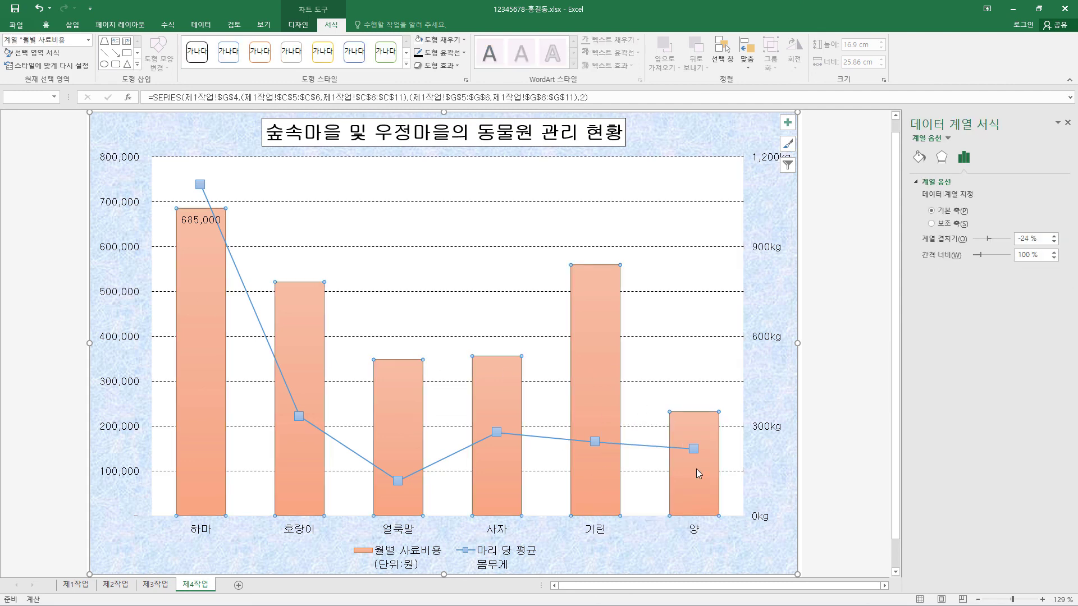
Step: In the legend's Select Data dialog, rename the weight series to '마리당 평균 몸무게'
{"action": "right_click", "coordinate": [606, 384]}
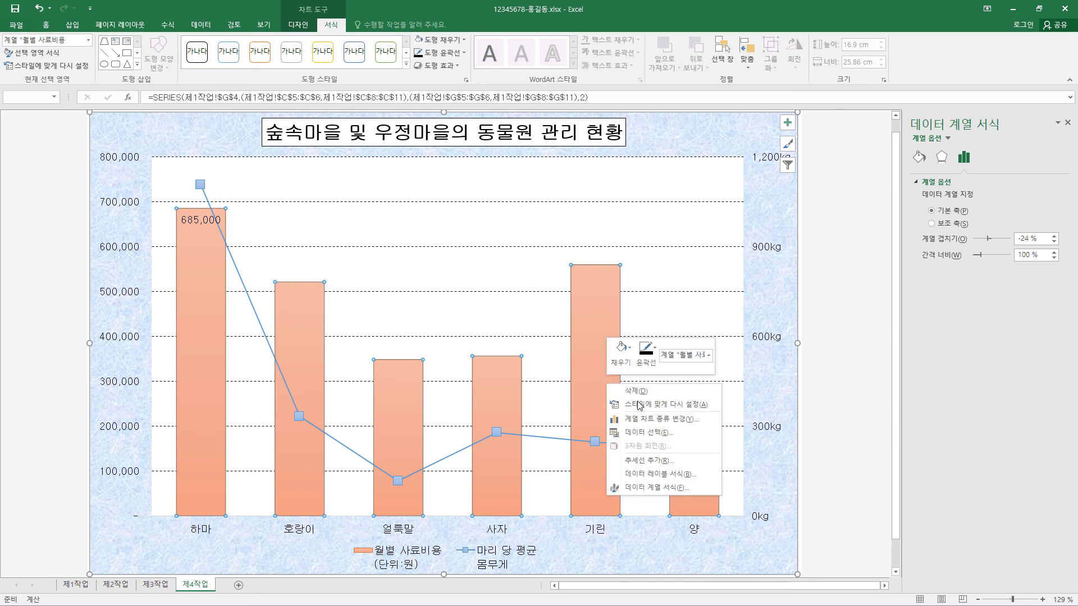
{"action": "left_click", "coordinate": [659, 487]}
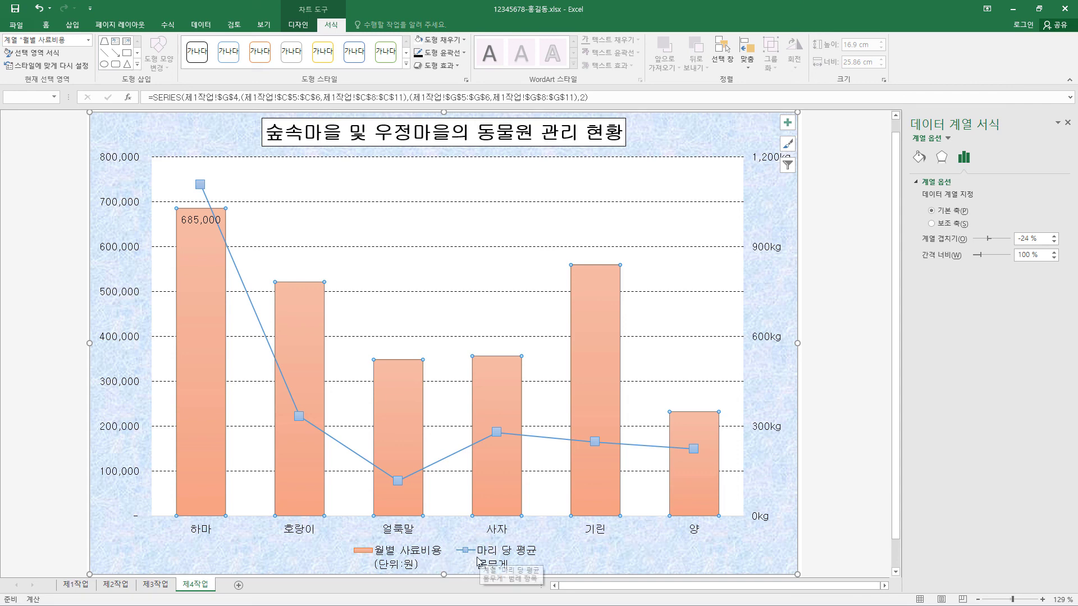
{"action": "right_click", "coordinate": [431, 556]}
{"action": "key", "text": "Escape"}
{"action": "key", "text": "Up"}
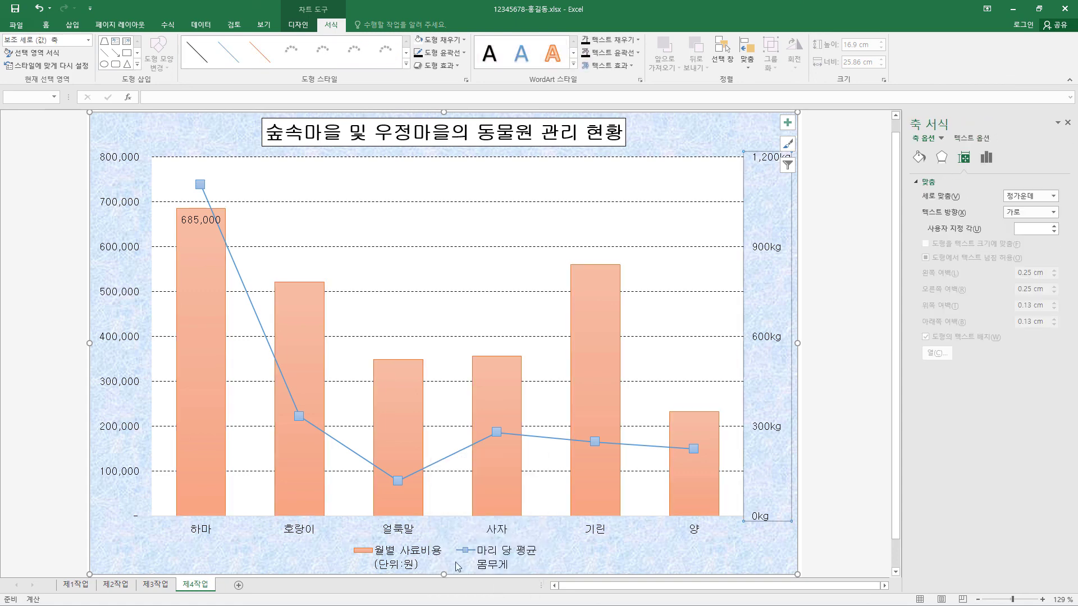
{"action": "right_click", "coordinate": [415, 552]}
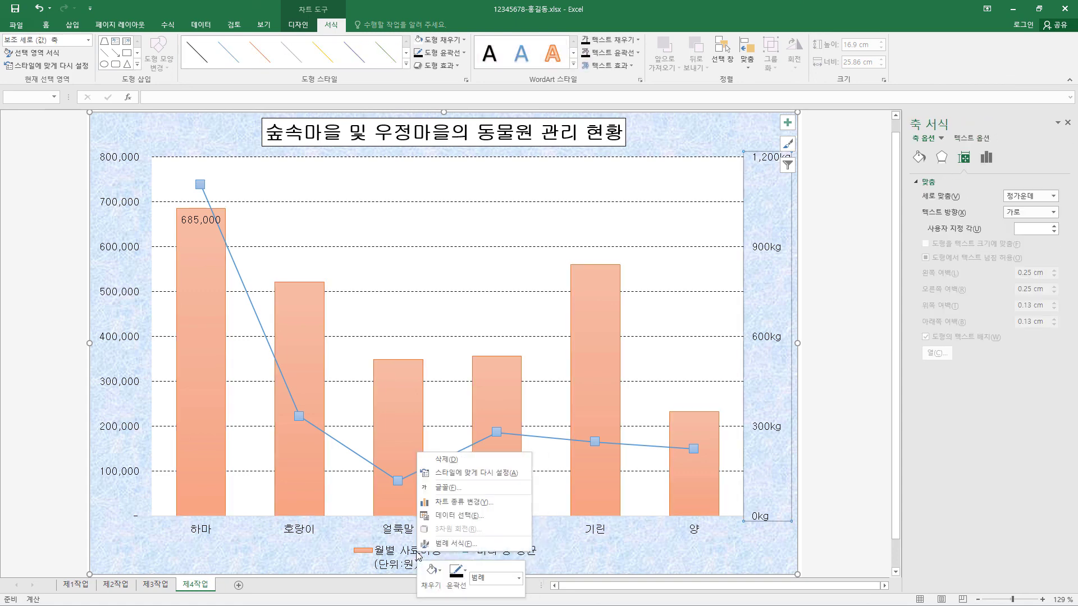
{"action": "left_click", "coordinate": [477, 517]}
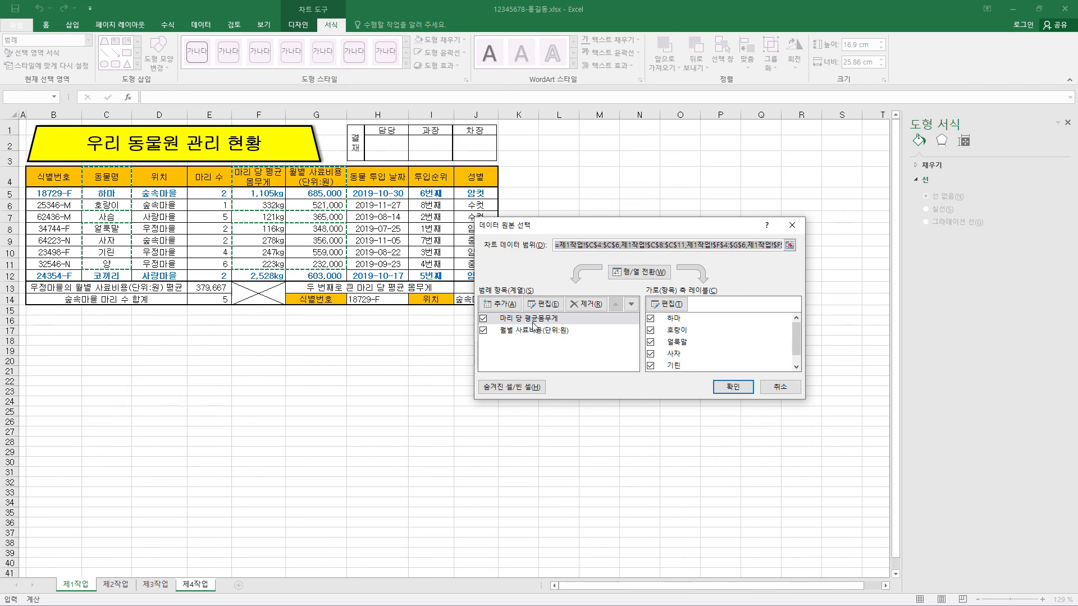
{"action": "left_click", "coordinate": [570, 320]}
{"action": "left_click", "coordinate": [547, 305]}
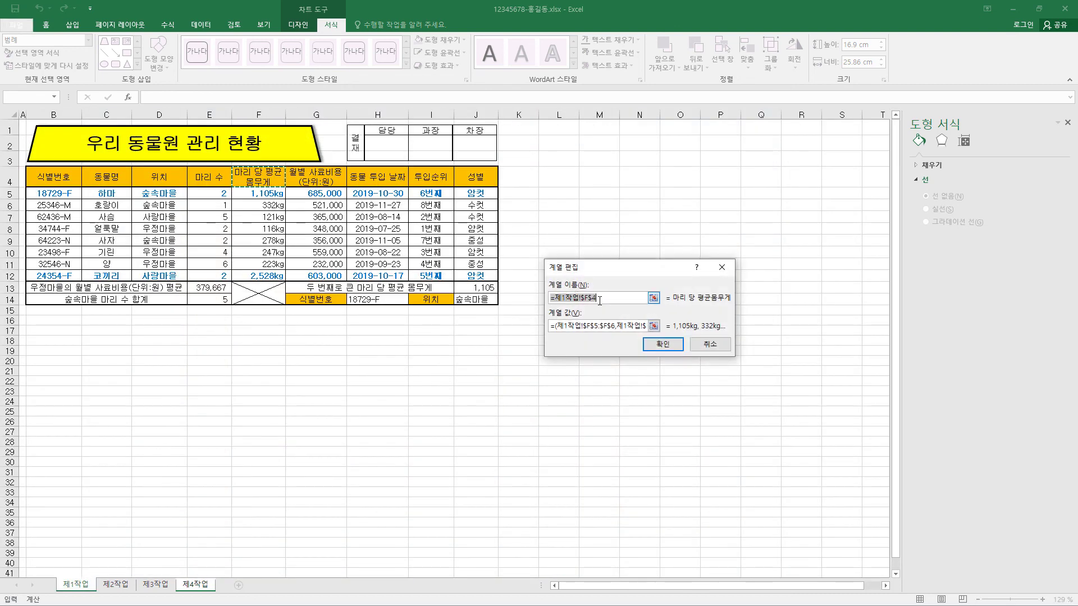
{"action": "key", "text": "Delete"}
{"action": "type", "text": "마리당 평균 몸무게"}
{"action": "key", "text": "Return"}
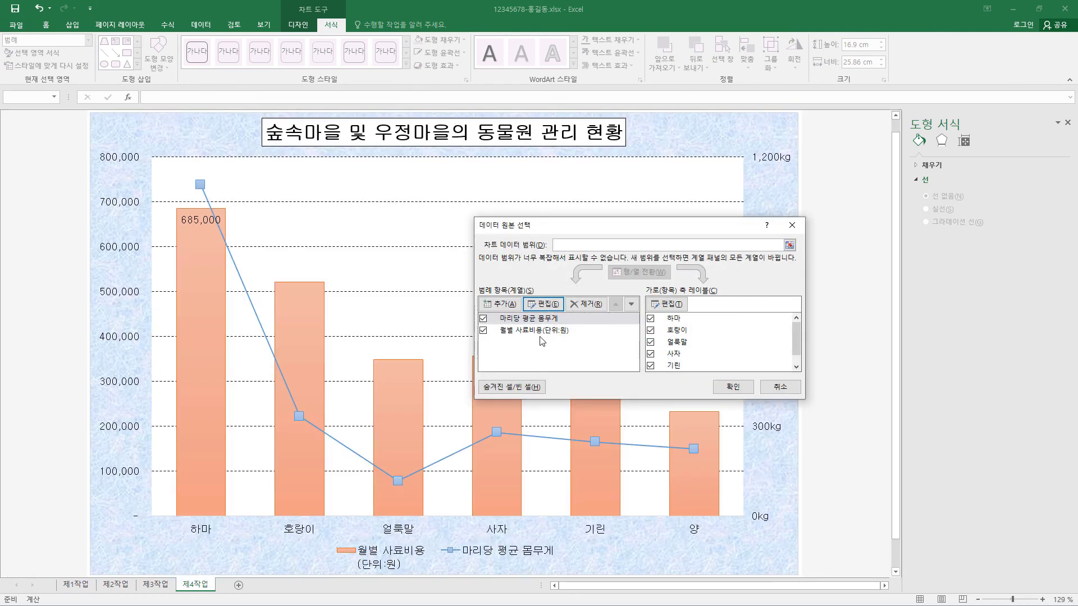
Step: Rename the feed-cost series to '월별 사료비용(단위:원)' and apply the changes
{"action": "left_click", "coordinate": [546, 332]}
{"action": "left_click", "coordinate": [545, 305]}
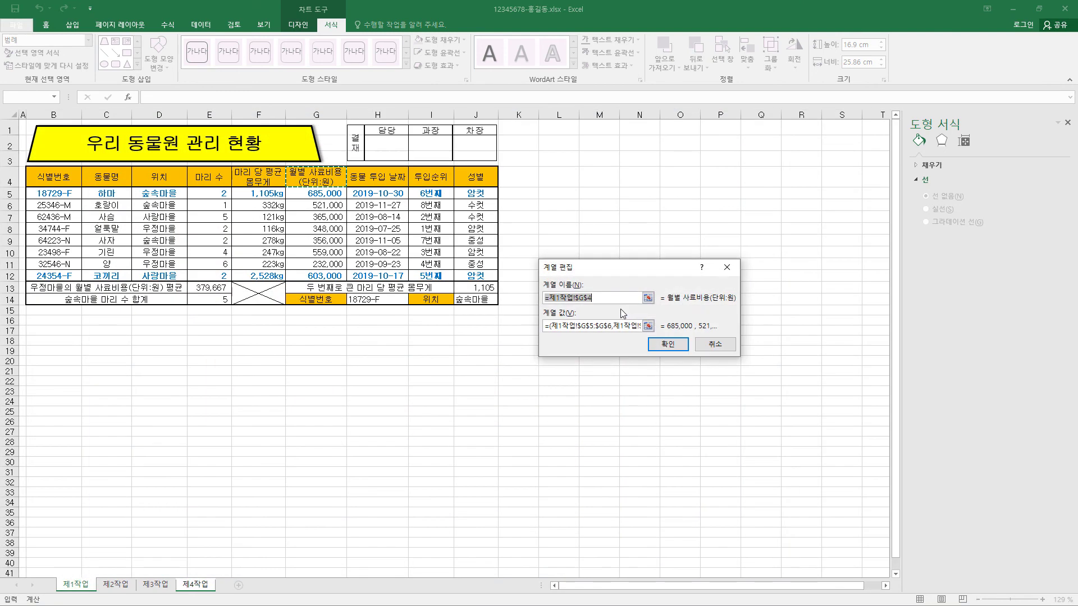
{"action": "key", "text": "BackSpace"}
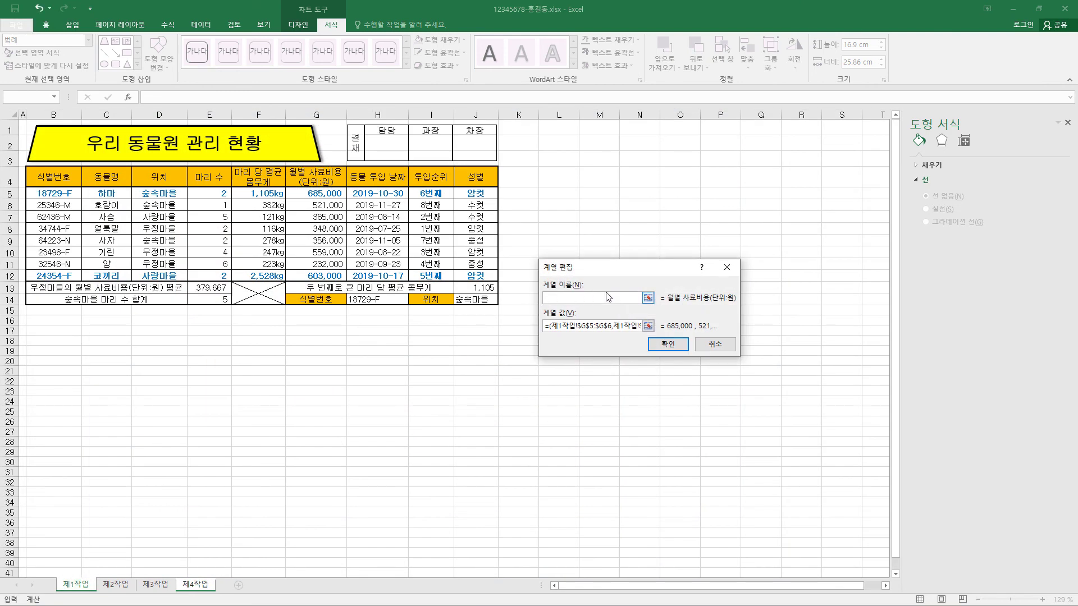
{"action": "type", "text": "월별 사료비용(단위:원)"}
{"action": "key", "text": "Return"}
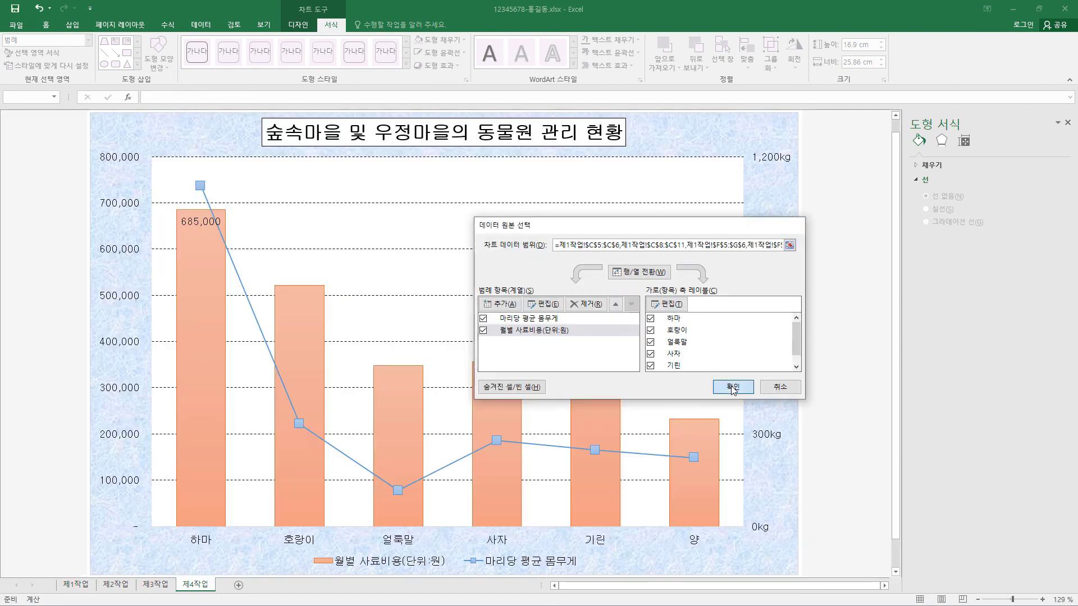
{"action": "left_click", "coordinate": [733, 387]}
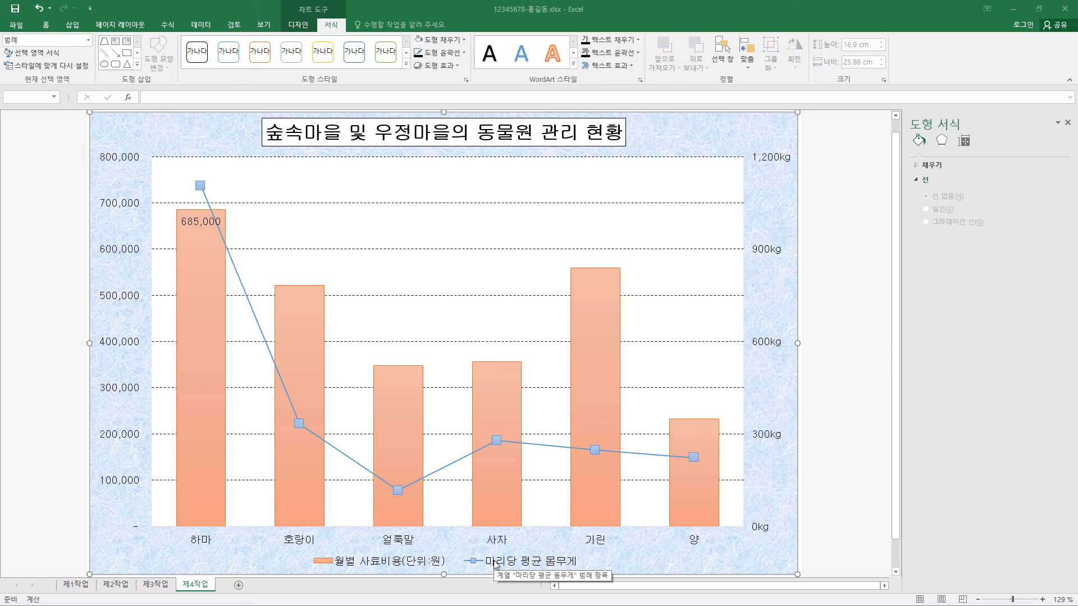
{"action": "left_click", "coordinate": [494, 566]}
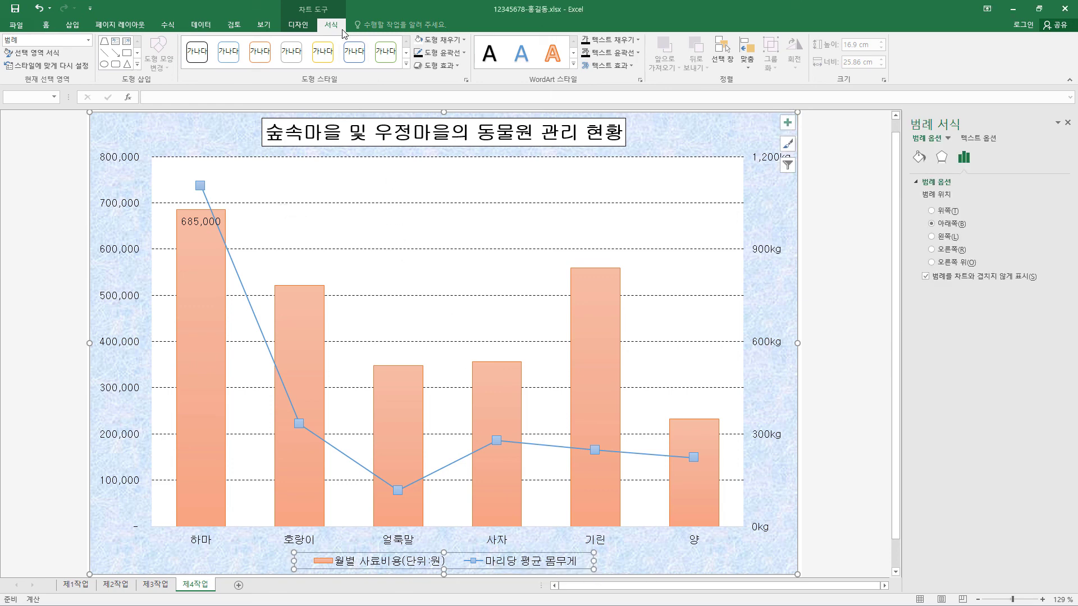
Step: Draw a rounded rectangle callout above the 하마 bar, its tail pointing at the 685,000 label
{"action": "left_click", "coordinate": [138, 66]}
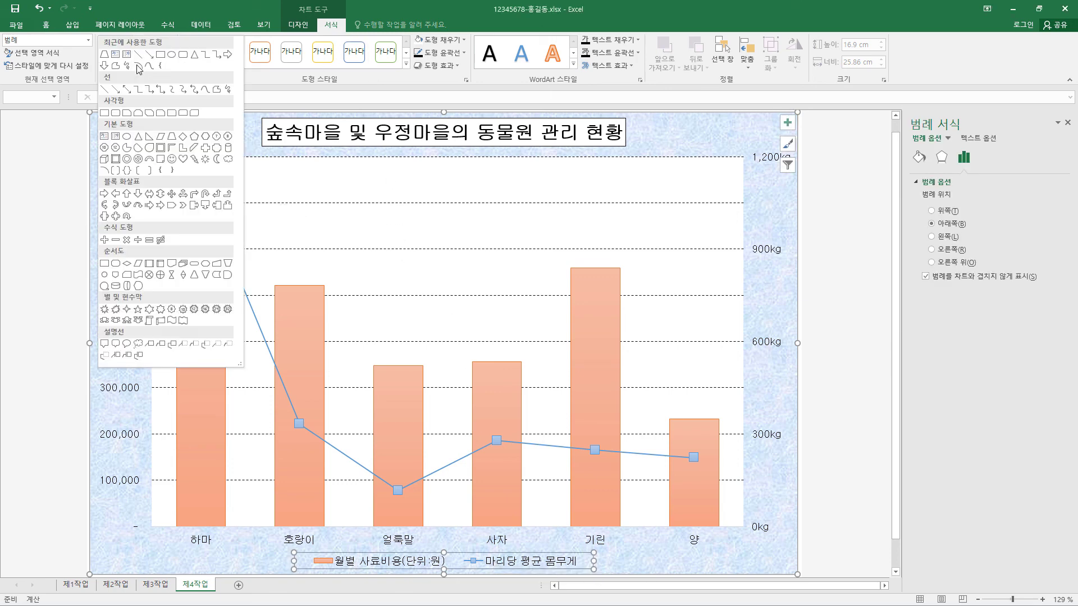
{"action": "left_click", "coordinate": [116, 344]}
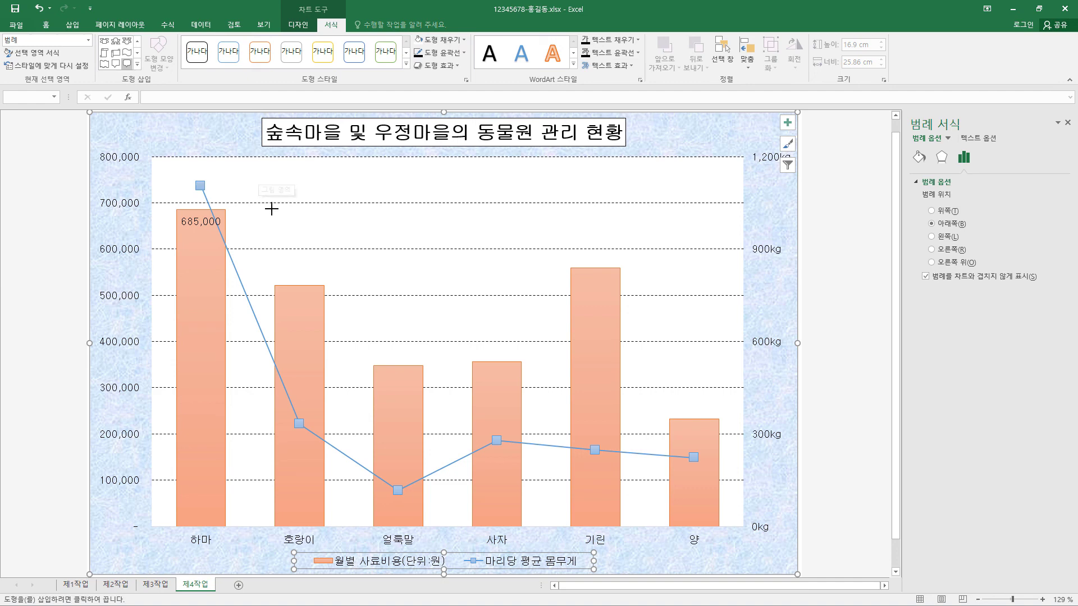
{"action": "left_click_drag", "start_coordinate": [256, 187], "coordinate": [373, 229]}
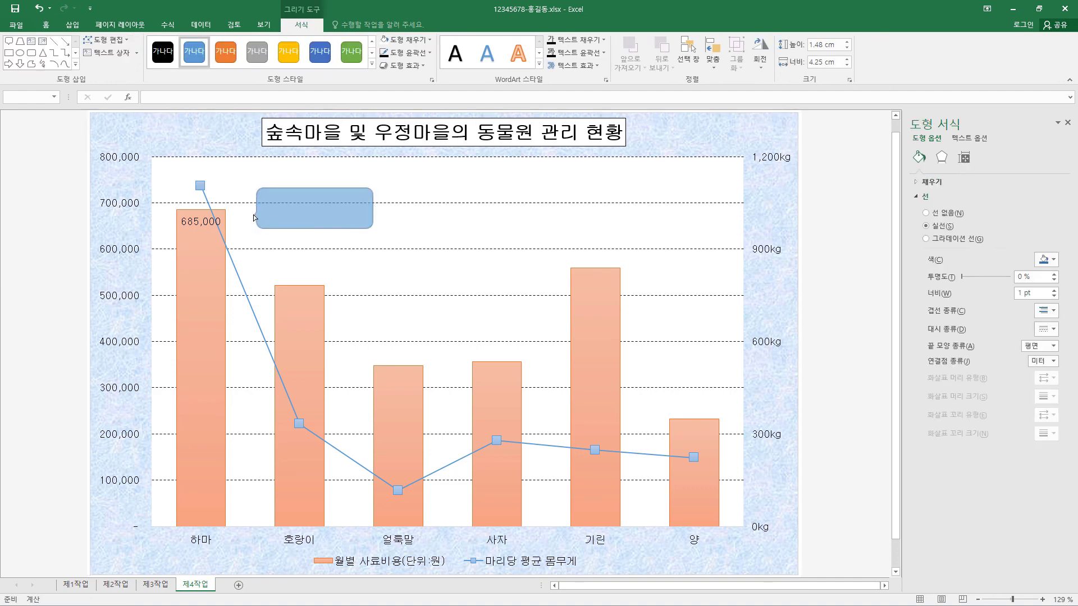
{"action": "left_click_drag", "start_coordinate": [247, 206], "coordinate": [235, 209]}
{"action": "left_click_drag", "start_coordinate": [237, 211], "coordinate": [236, 209]}
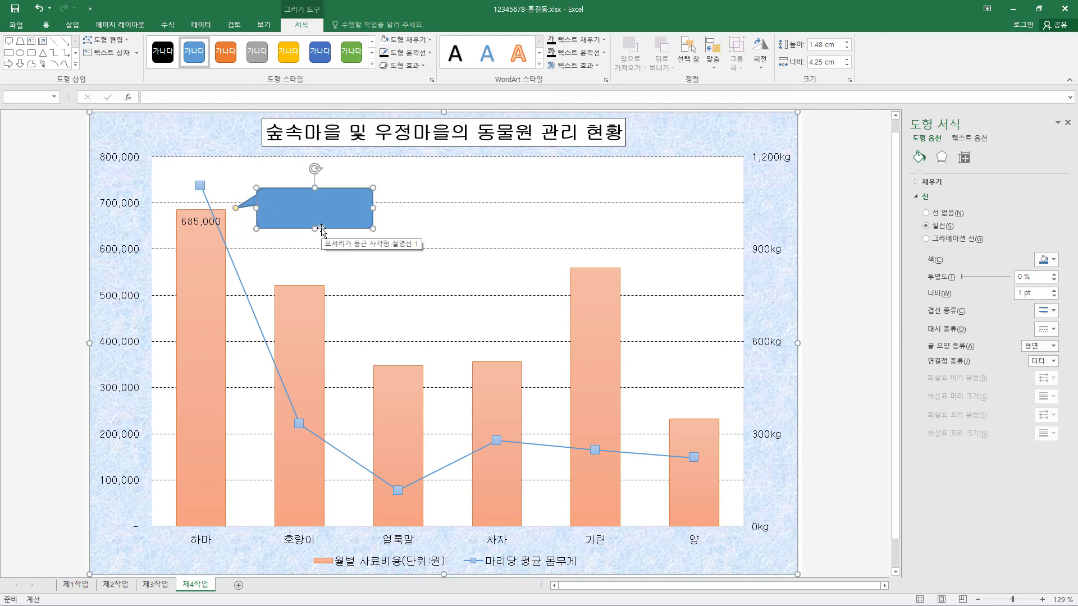
{"action": "left_click_drag", "start_coordinate": [322, 229], "coordinate": [324, 245]}
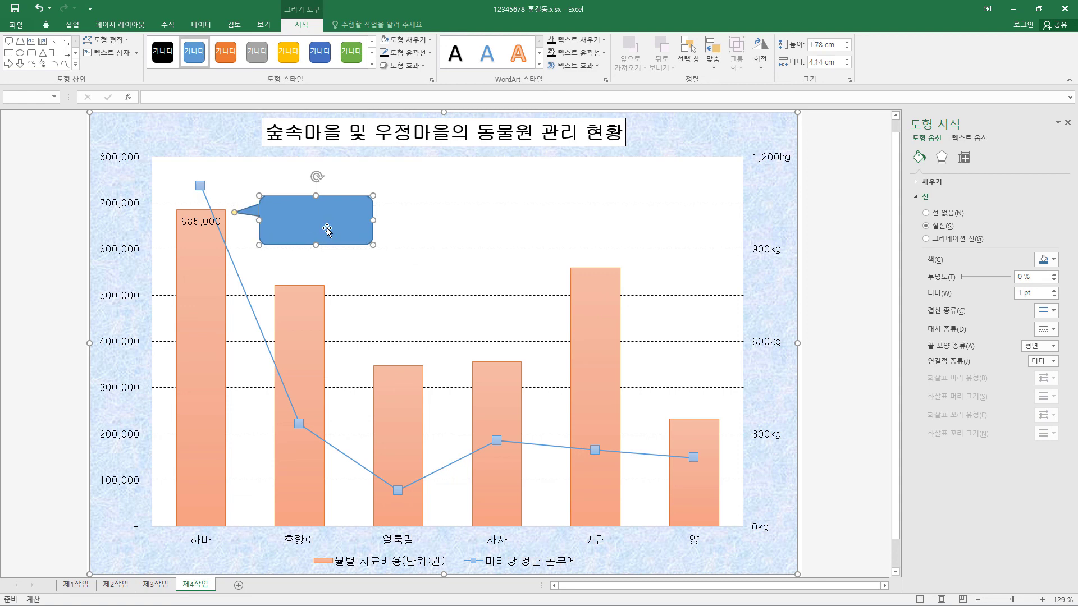
Step: Give the callout a white fill and a black 1.5 pt outline
{"action": "left_click", "coordinate": [431, 40]}
{"action": "left_click", "coordinate": [384, 79]}
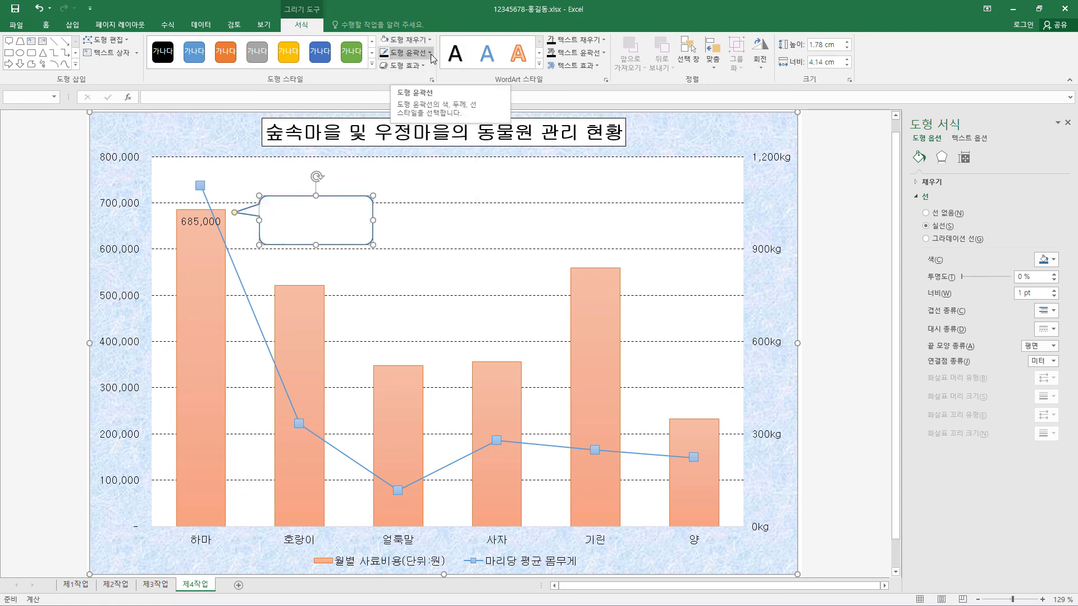
{"action": "left_click", "coordinate": [430, 54]}
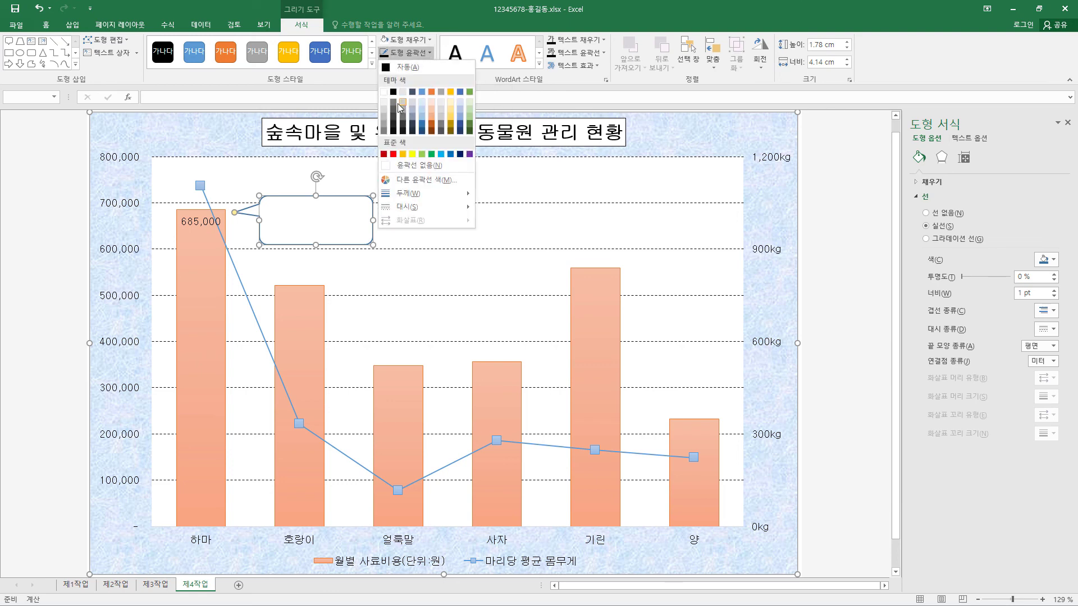
{"action": "left_click", "coordinate": [393, 92]}
{"action": "left_click", "coordinate": [430, 54]}
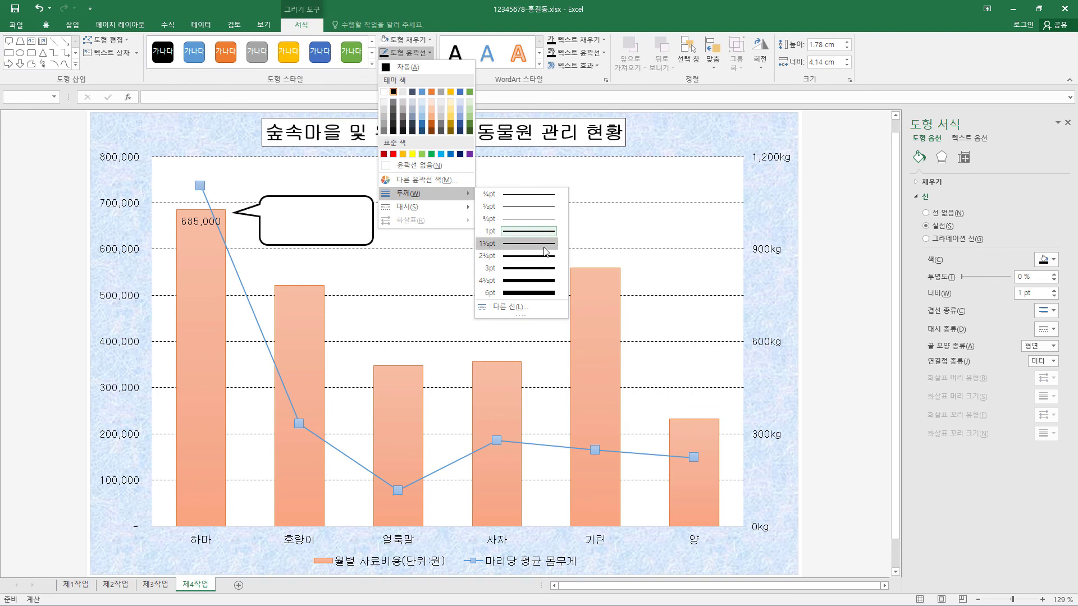
{"action": "left_click", "coordinate": [545, 251]}
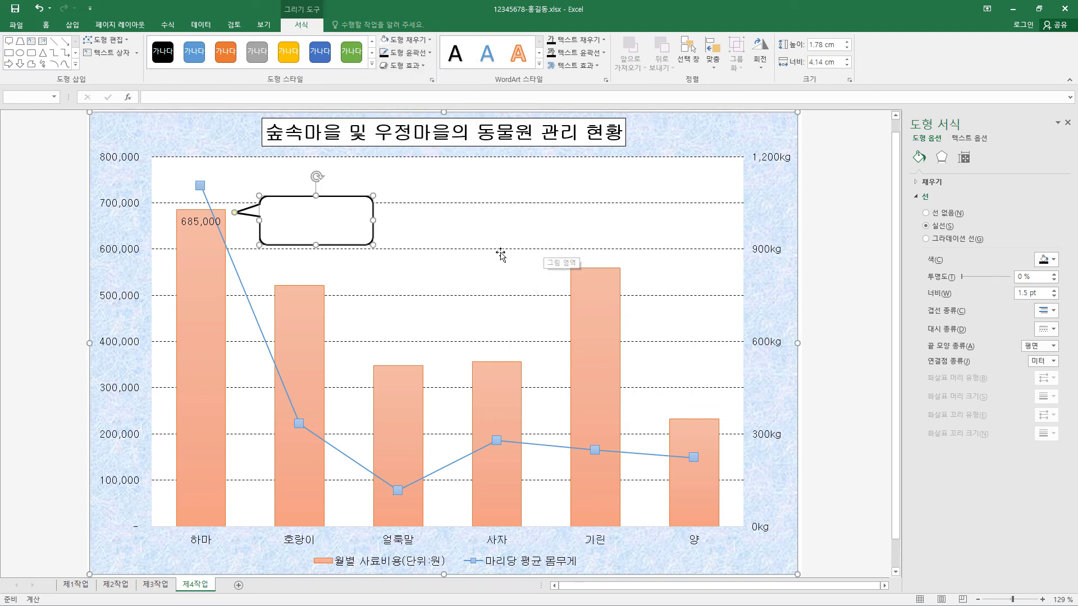
Step: Enter '최고 비용' in 굴림 font with a set text colour, centred horizontally and vertically
{"action": "double_click", "coordinate": [331, 220]}
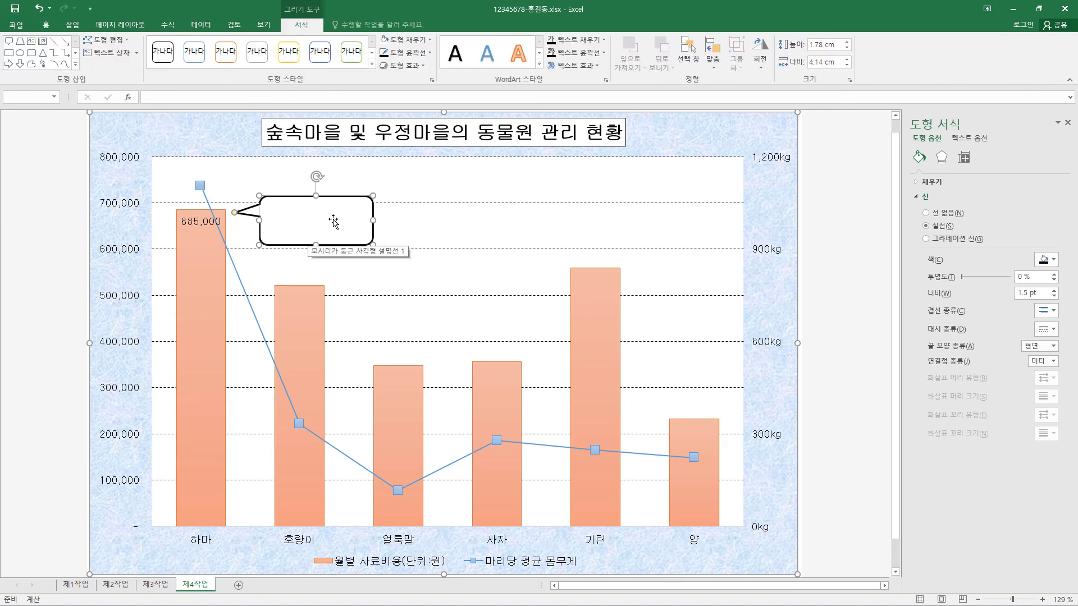
{"action": "left_click", "coordinate": [45, 25]}
{"action": "left_click", "coordinate": [166, 43]}
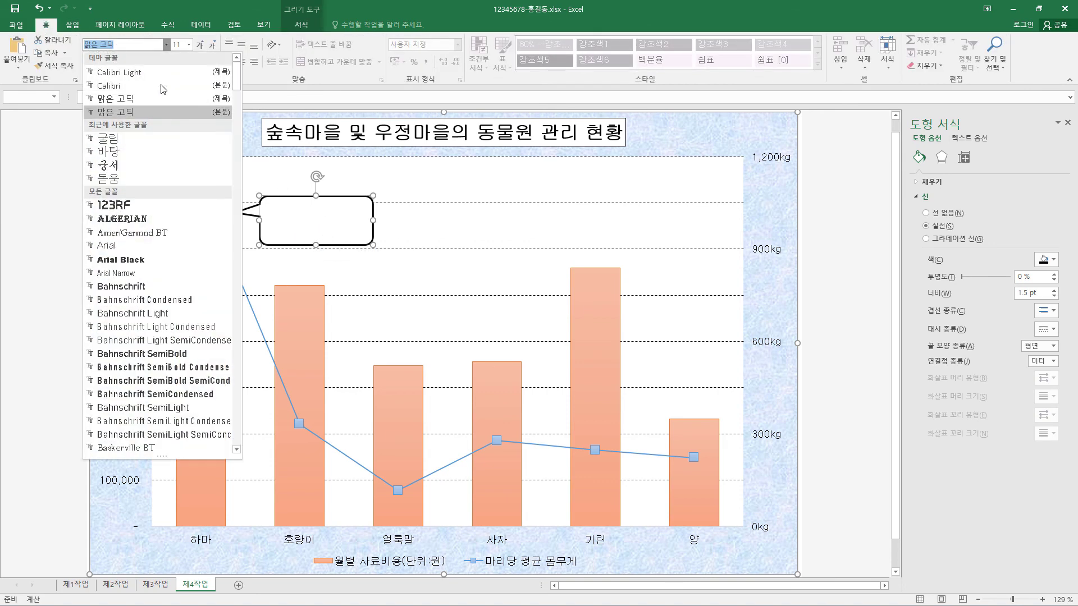
{"action": "type", "text": "굴림"}
{"action": "key", "text": "Return"}
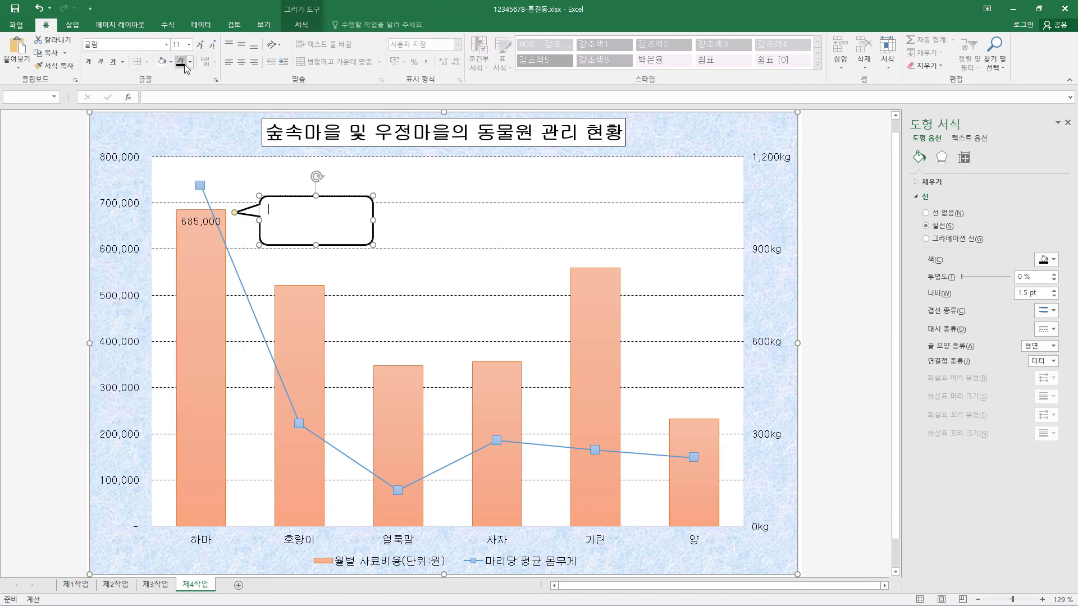
{"action": "left_click", "coordinate": [190, 62]}
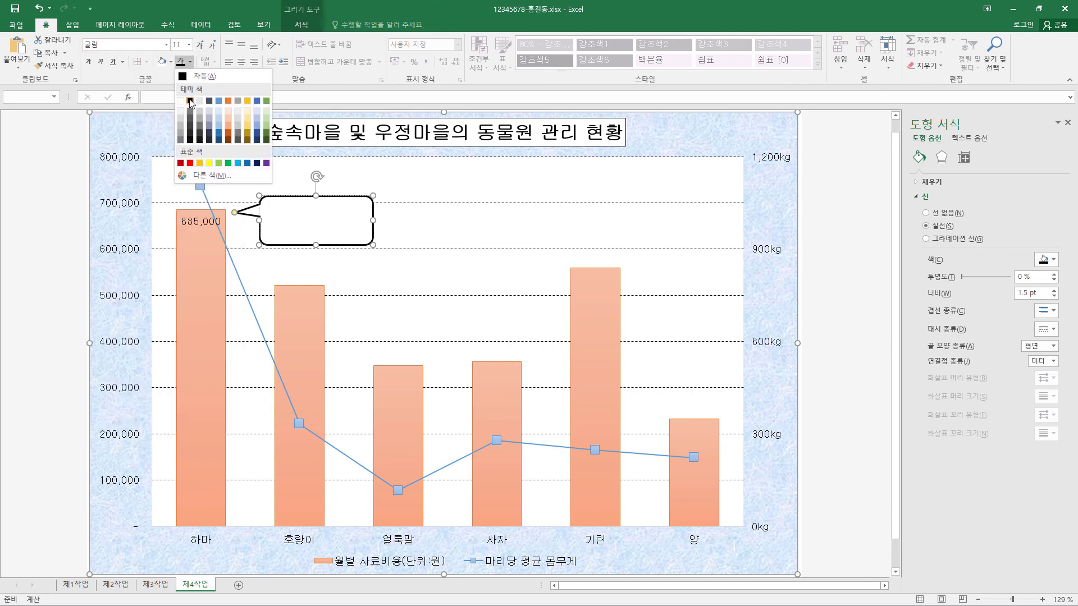
{"action": "left_click", "coordinate": [190, 101]}
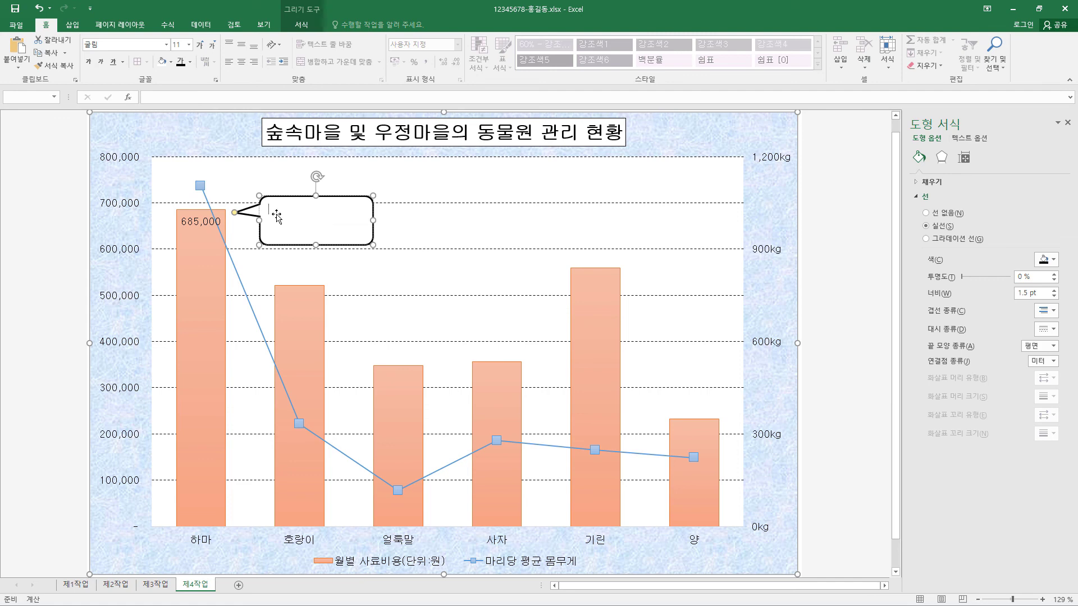
{"action": "type", "text": "최고 비용"}
{"action": "left_click", "coordinate": [243, 65]}
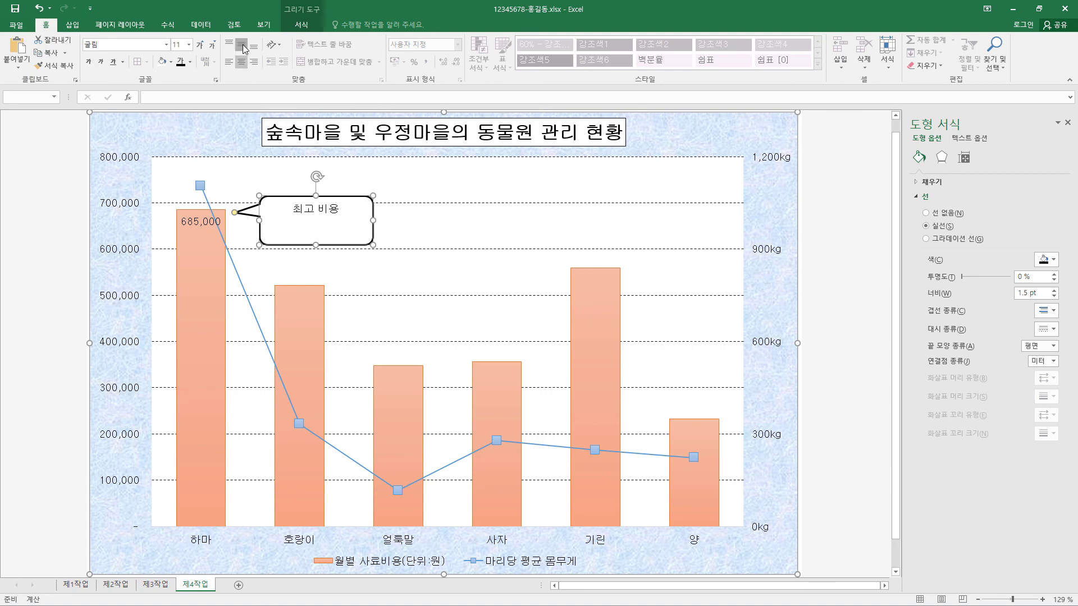
{"action": "left_click", "coordinate": [242, 45]}
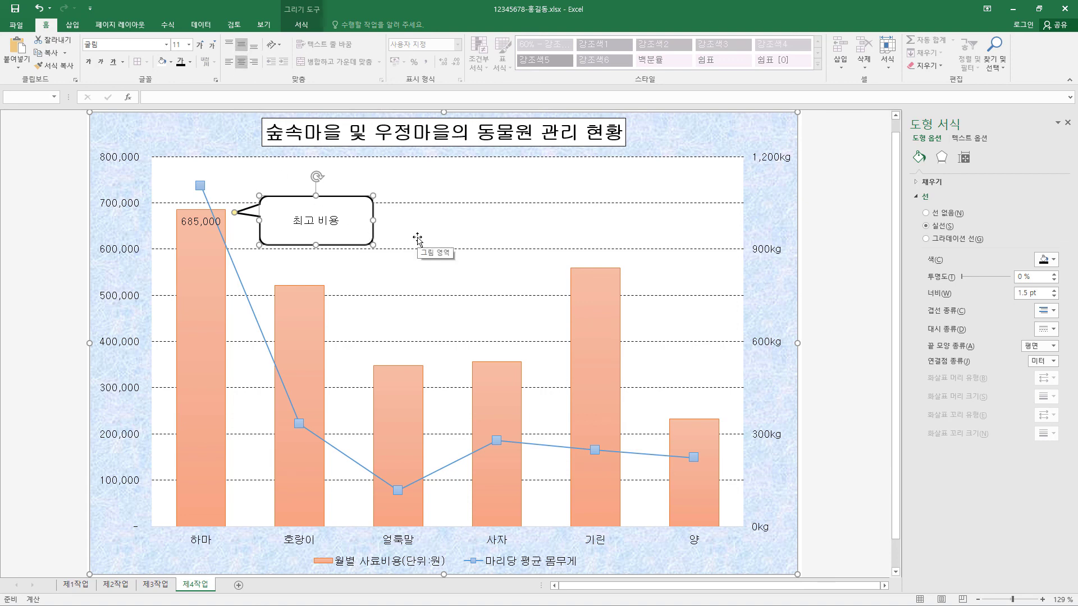